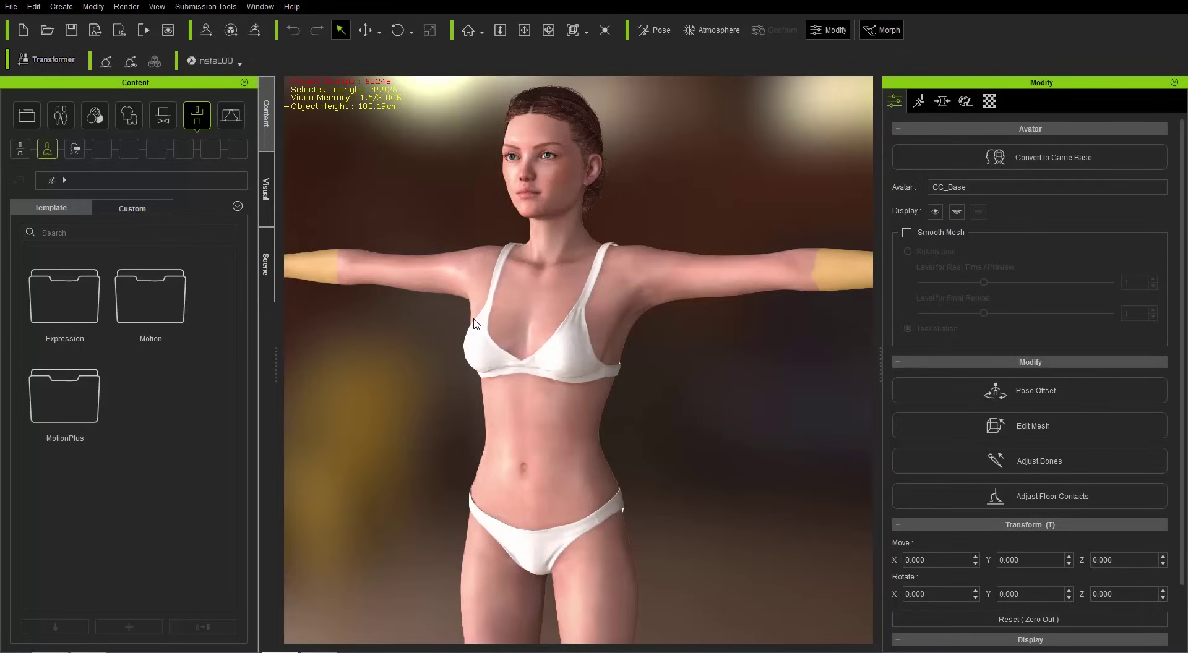
# Step: Orbit around the CC_Base character, then bring up the Sketchfab T-shirt T Pose page in the browser
pyautogui.keyDown('alt'); pyautogui.moveTo(369, 396); pyautogui.dragTo(479, 425); pyautogui.keyUp('alt')
pyautogui.moveTo(479, 425); pyautogui.dragTo(455, 411, button='right')
pyautogui.moveTo(767, 448); pyautogui.dragTo(707, 438, button='right')
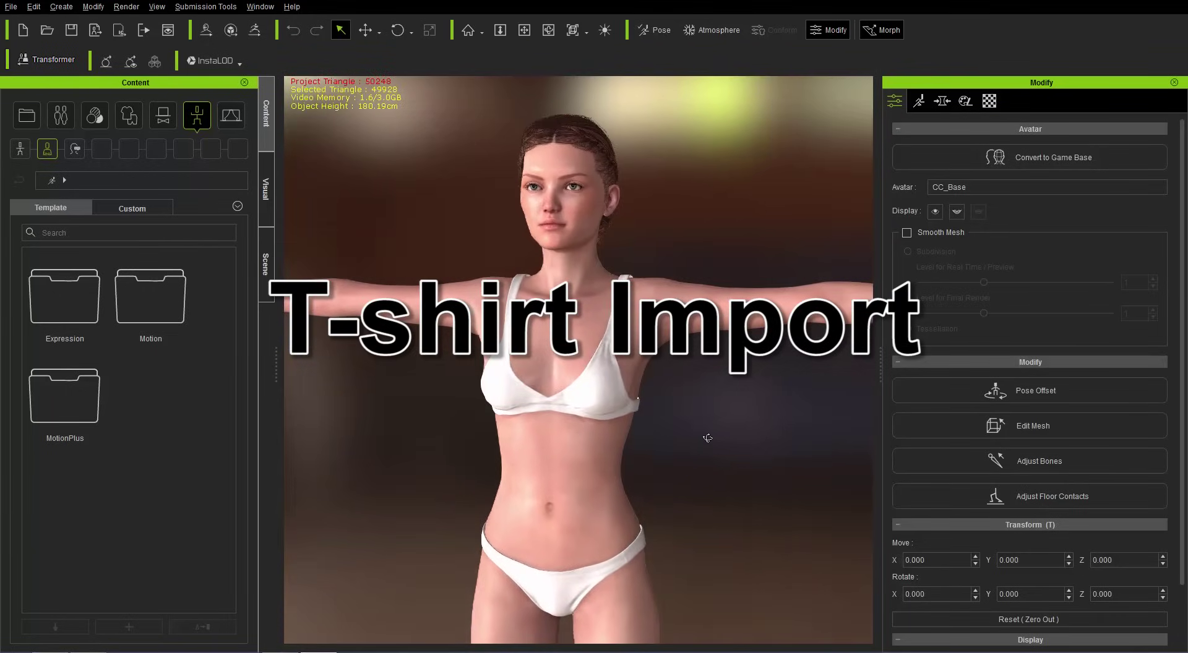
pyautogui.hotkey('alt', 'Tab')
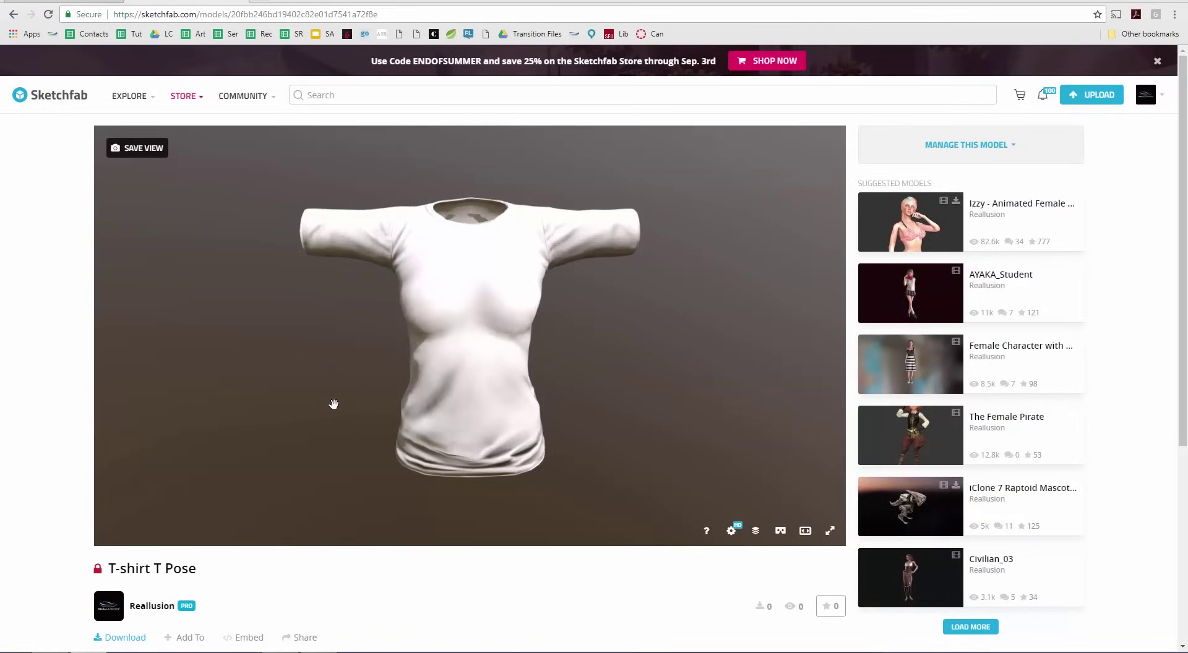
# Step: Inspect the Sketchfab T-shirt model, its details and the CC import guide, then bring up File Explorer
pyautogui.moveTo(333, 404)
pyautogui.mouseDown()
pyautogui.moveTo(398, 384)
pyautogui.moveTo(626, 379)
pyautogui.moveTo(694, 389)
pyautogui.moveTo(732, 411)
pyautogui.moveTo(711, 438)
pyautogui.moveTo(498, 350)
pyautogui.moveTo(419, 350)
pyautogui.moveTo(372, 374)
pyautogui.moveTo(294, 374)
pyautogui.moveTo(350, 392)
pyautogui.moveTo(421, 379)
pyautogui.moveTo(410, 377)
pyautogui.mouseUp()
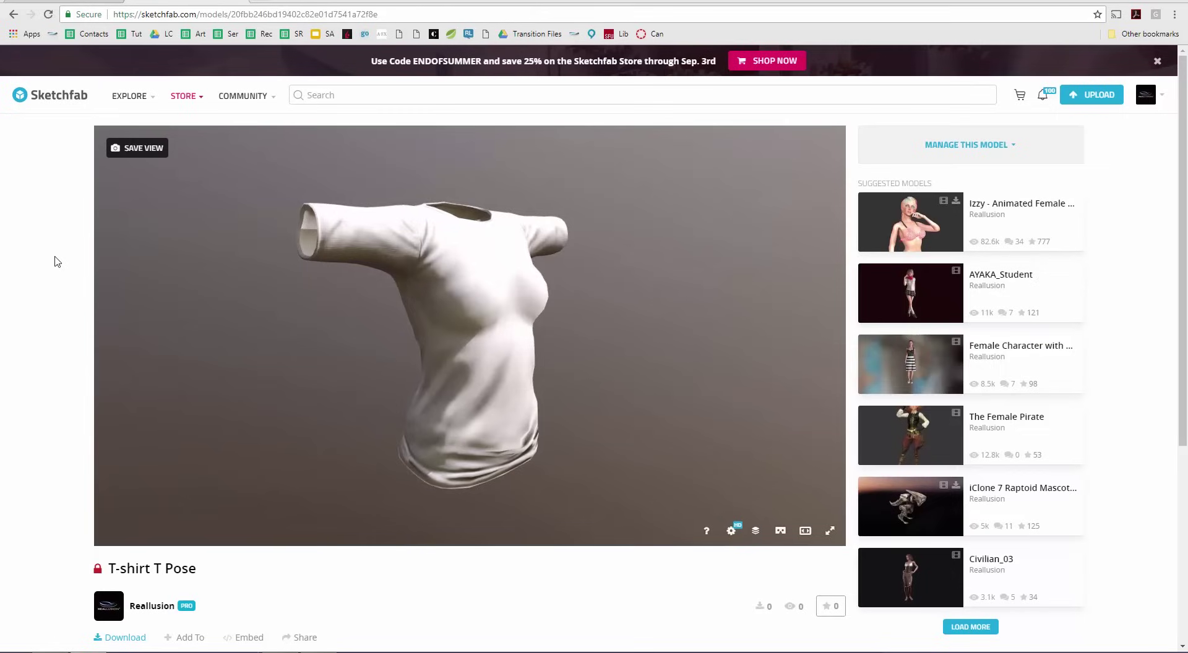
pyautogui.scroll(-4, 55, 260)
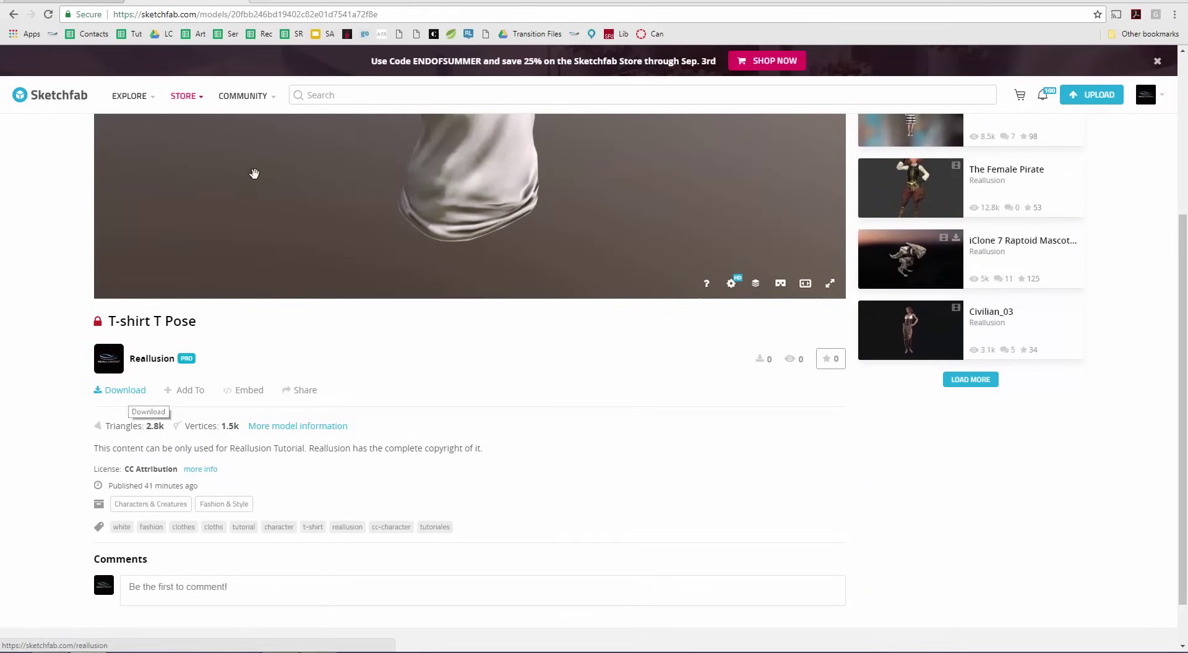
pyautogui.click(235, 2)
pyautogui.hotkey('alt', 'Tab')
pyautogui.hotkey('alt', 'Tab')
pyautogui.hotkey('alt', 'Tab')
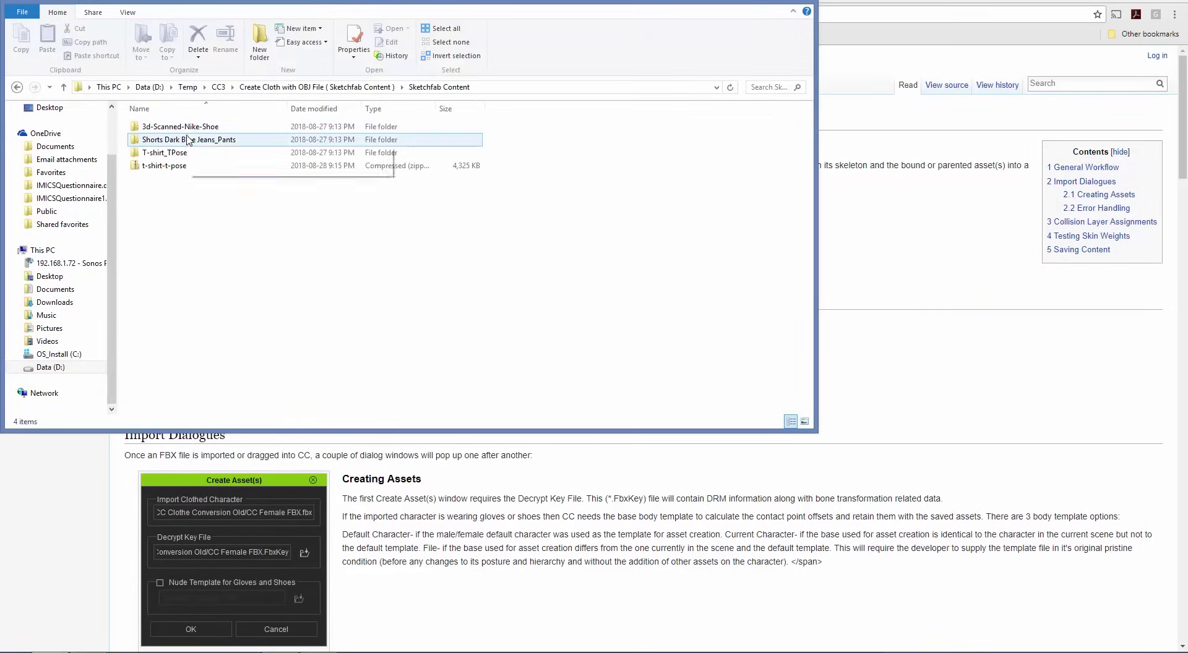
# Step: Open the T-shirt_TPose folder to check its OBJ, MTL and texture files, then return to Character Creator
pyautogui.click(160, 173)
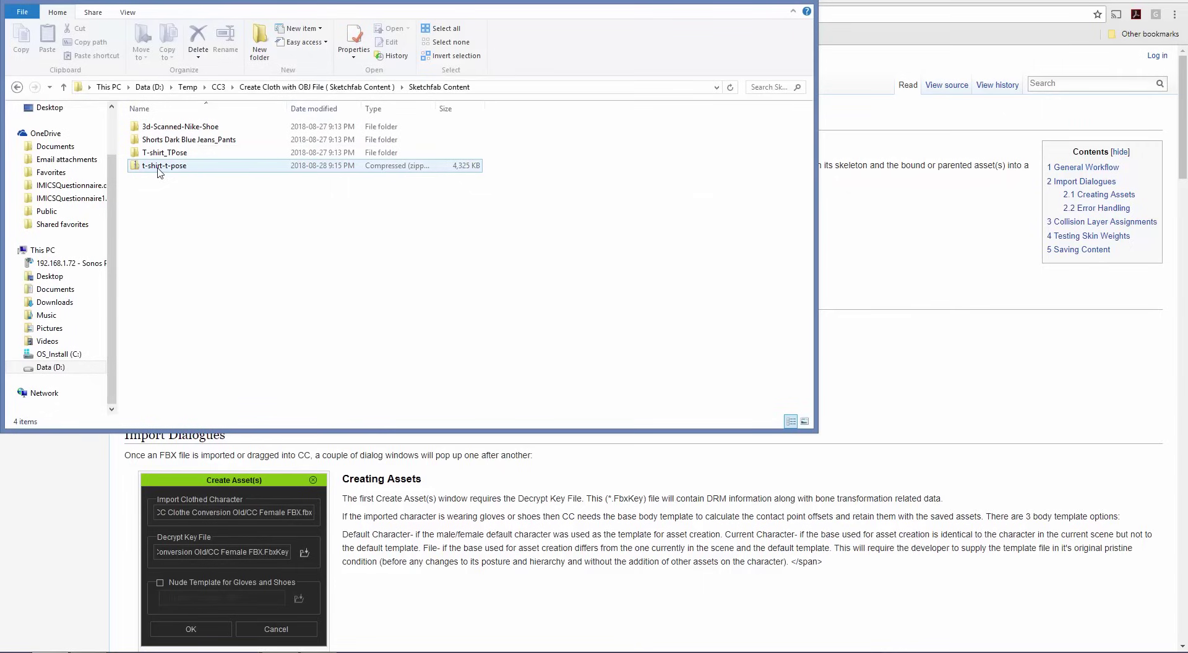
pyautogui.click(159, 171)
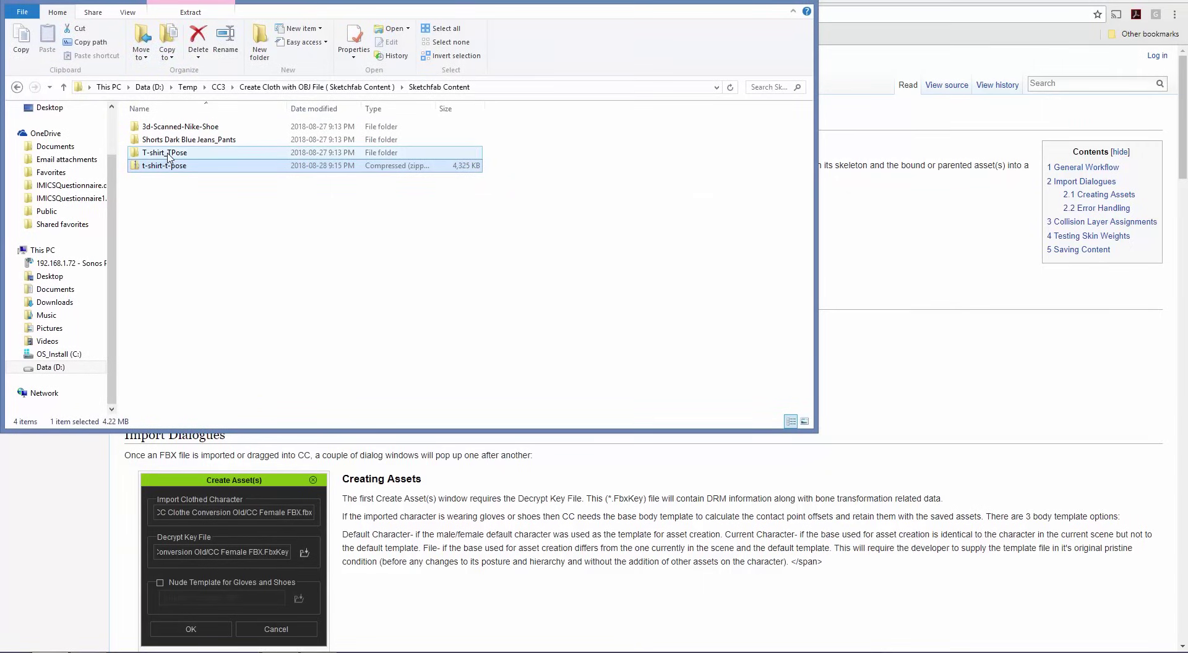
pyautogui.doubleClick(168, 155)
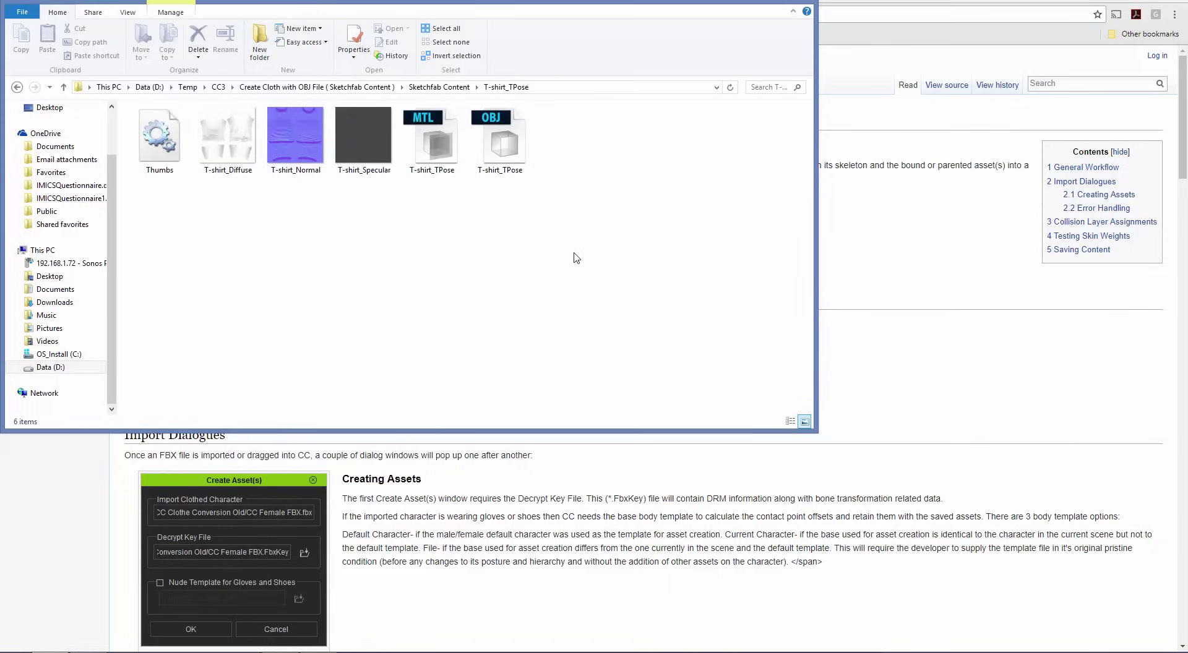
pyautogui.hotkey('alt', 'Tab')
pyautogui.hotkey('alt', 'Tab')
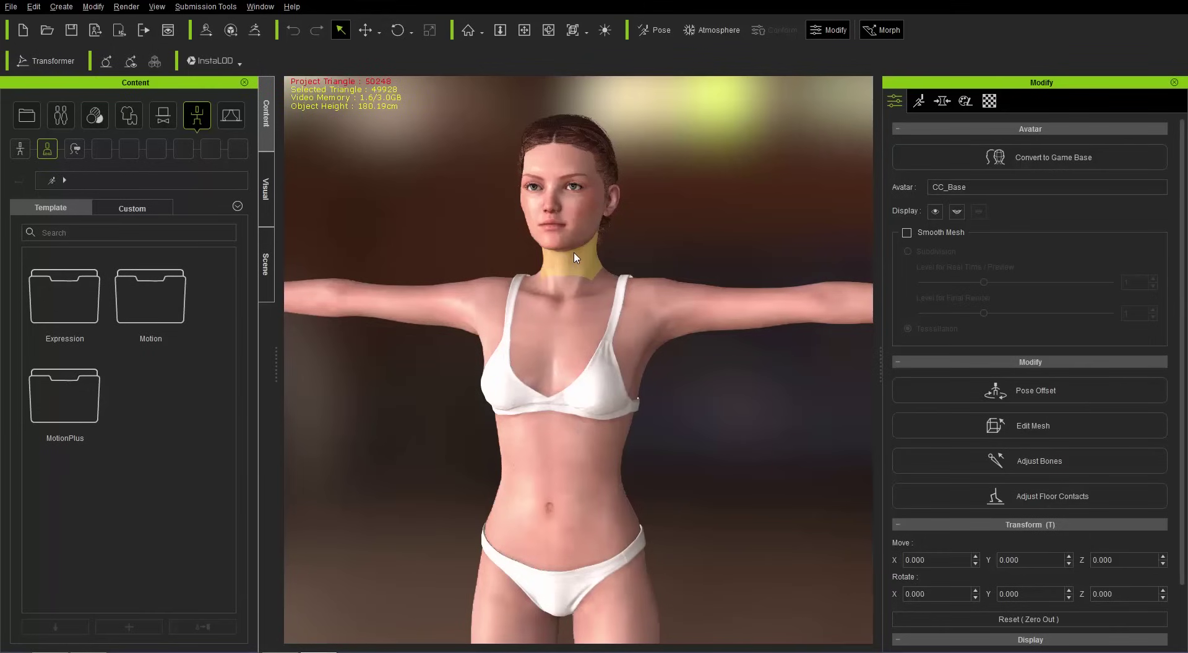
# Step: Import Sketchfab Content > T-shirt_TPose > T-shirt_TPose.obj via Create > Cloth, Hair, Acc..
pyautogui.moveTo(502, 399); pyautogui.dragTo(597, 381, button='right')
pyautogui.click(14, 8)
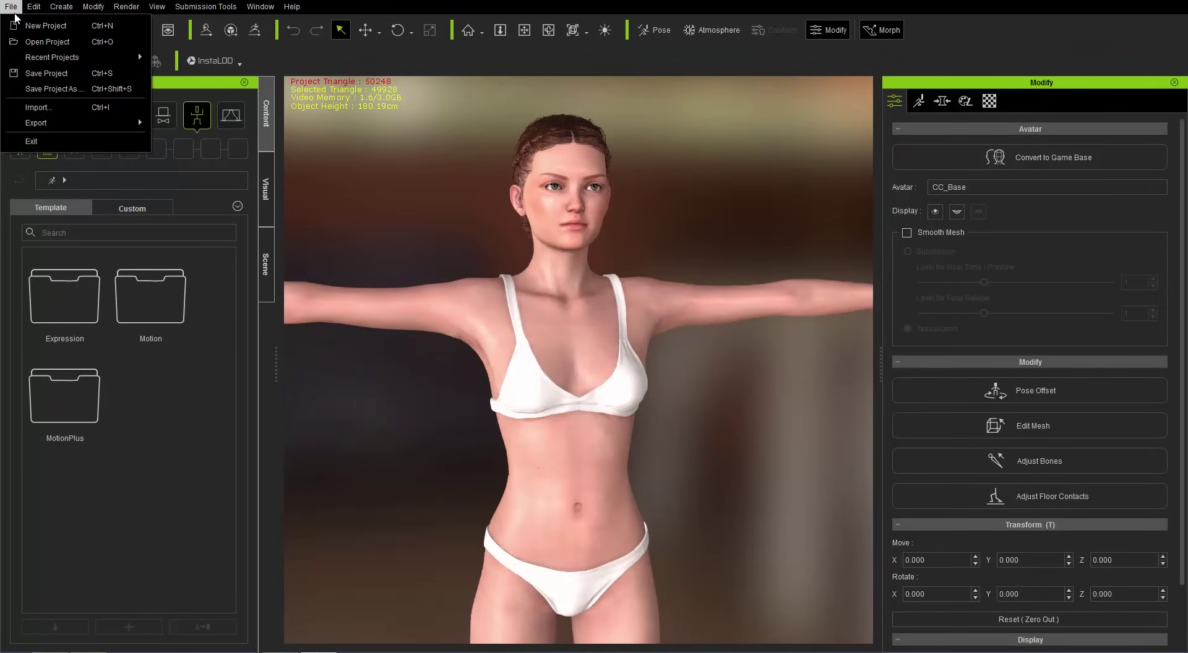
pyautogui.moveTo(67, 12)
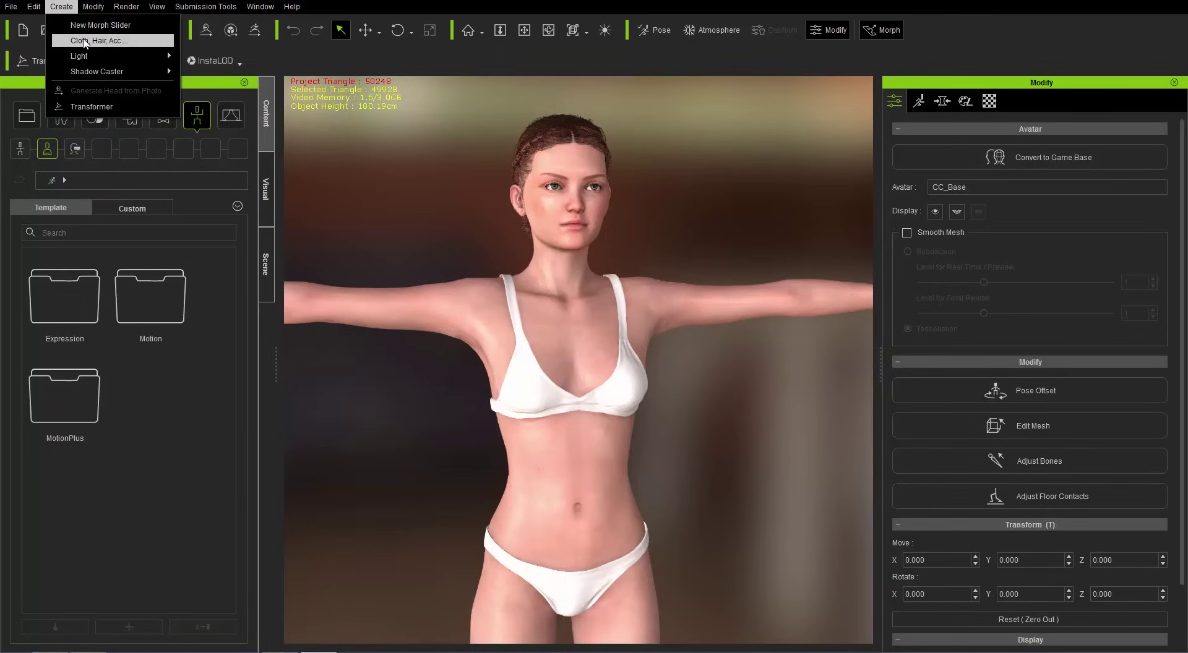
pyautogui.click(85, 40)
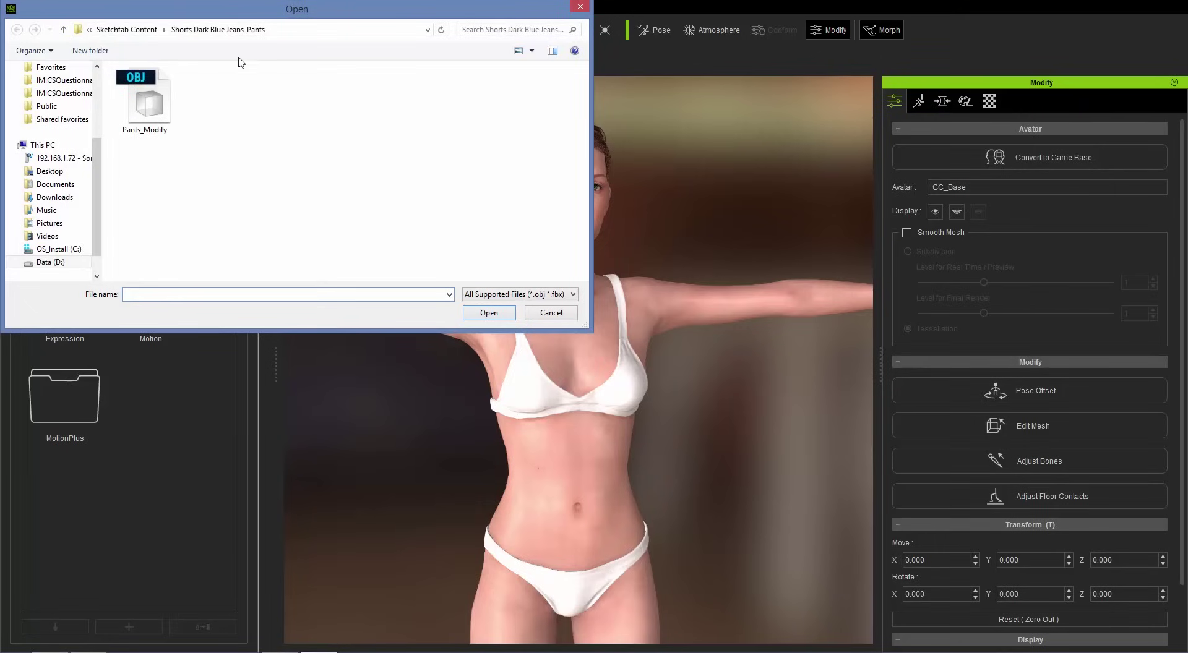
pyautogui.click(149, 29)
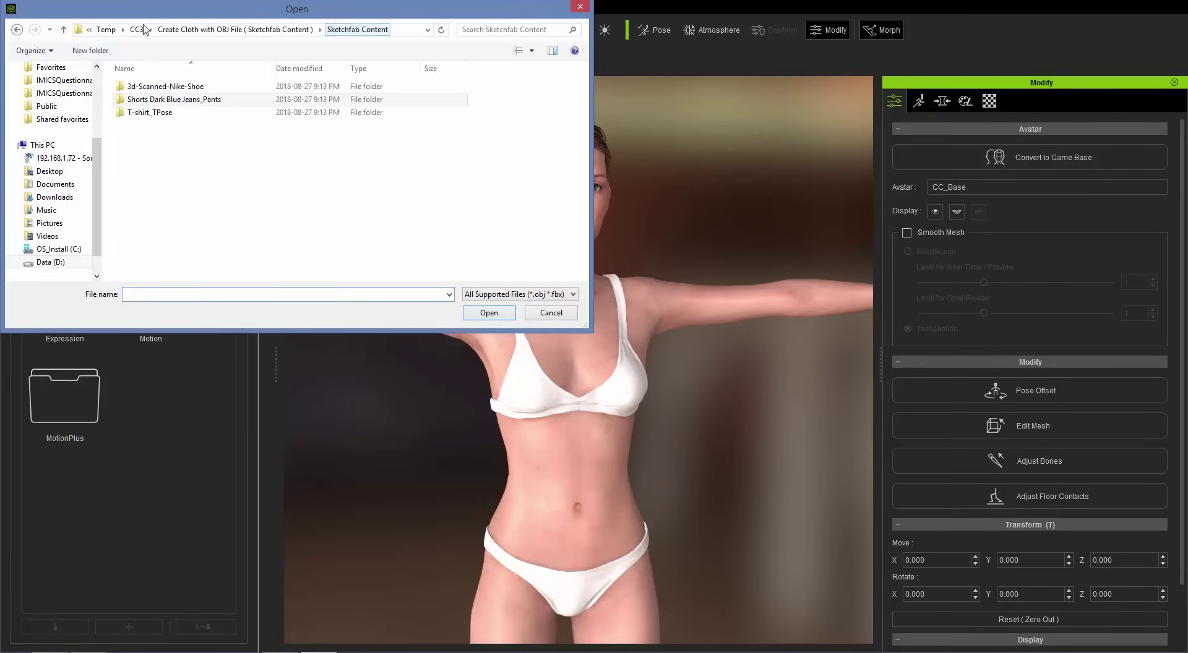
pyautogui.doubleClick(166, 113)
pyautogui.click(143, 105)
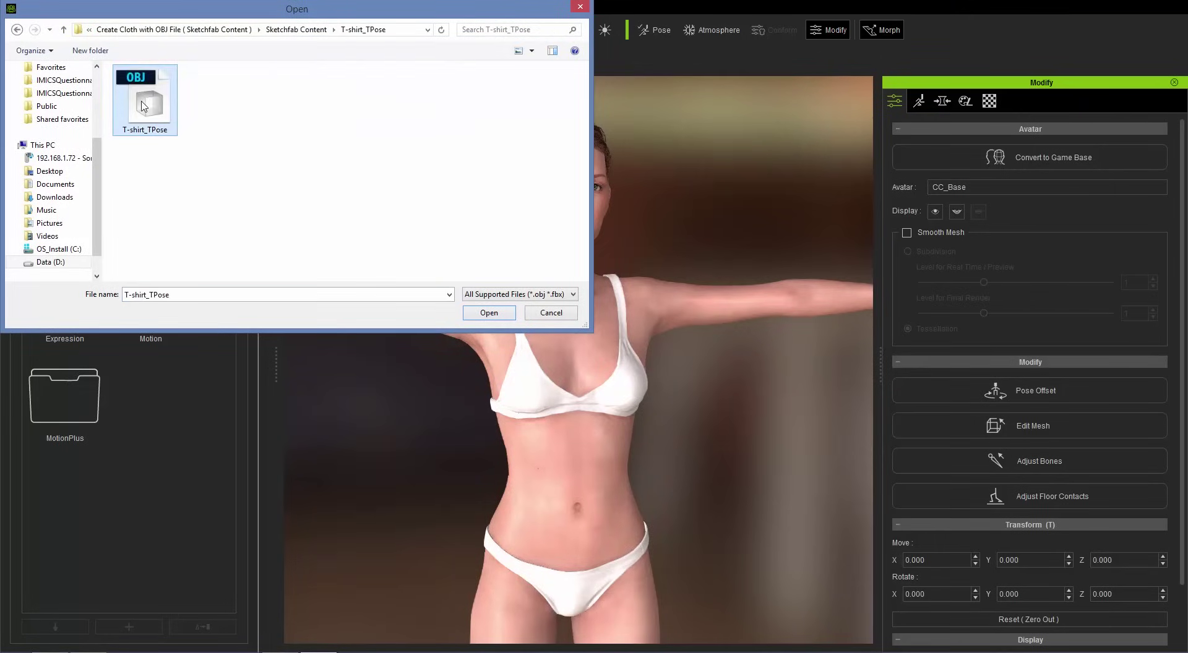
pyautogui.doubleClick(142, 106)
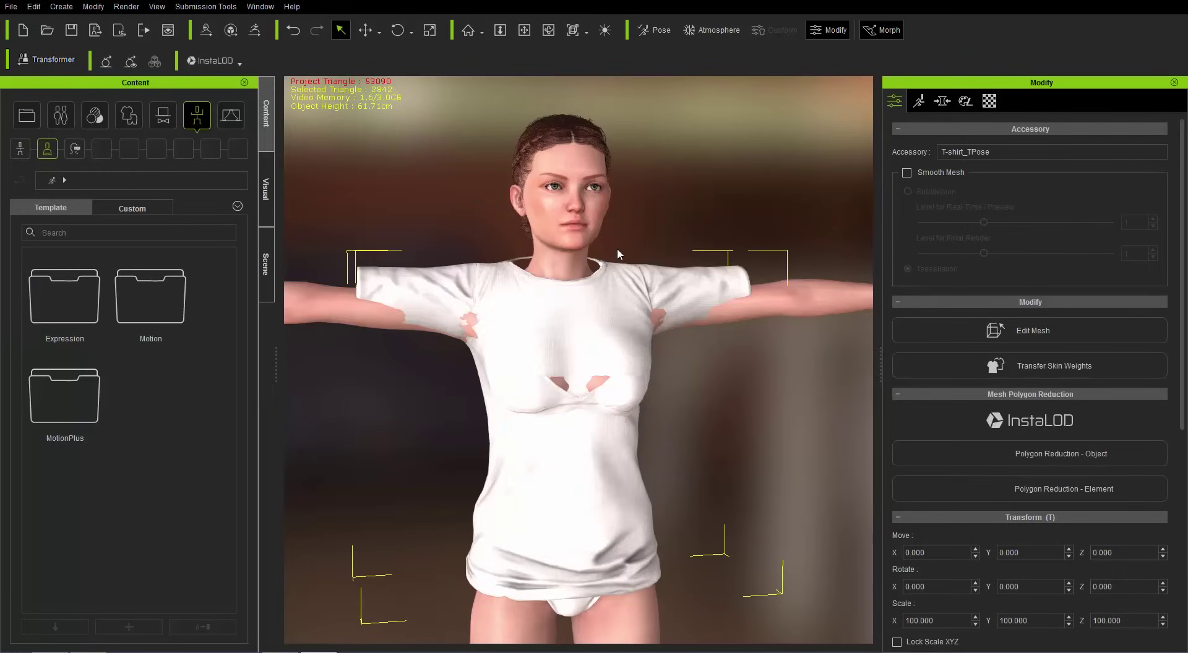
pyautogui.moveTo(458, 417); pyautogui.dragTo(651, 448, button='right')
pyautogui.moveTo(650, 448); pyautogui.dragTo(650, 391, button='middle')
pyautogui.moveTo(650, 396); pyautogui.dragTo(812, 435, button='right')
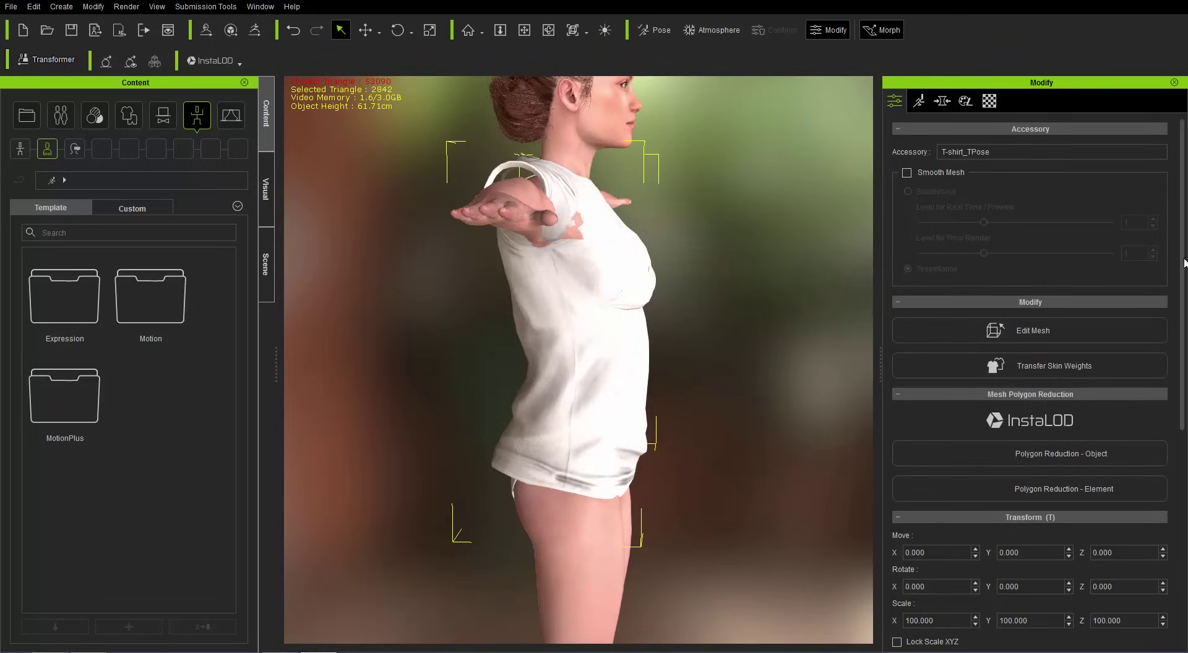
pyautogui.scroll(-2, 895, 450)
pyautogui.scroll(-1, 1029, 384)
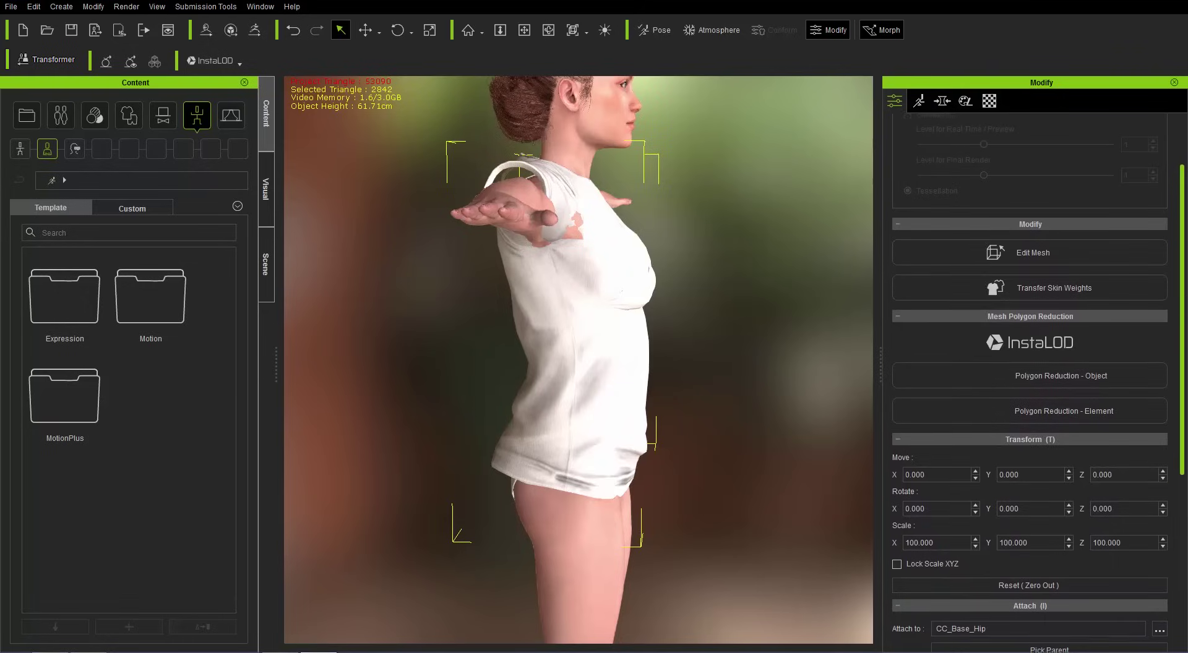
pyautogui.scroll(-10, 1058, 519)
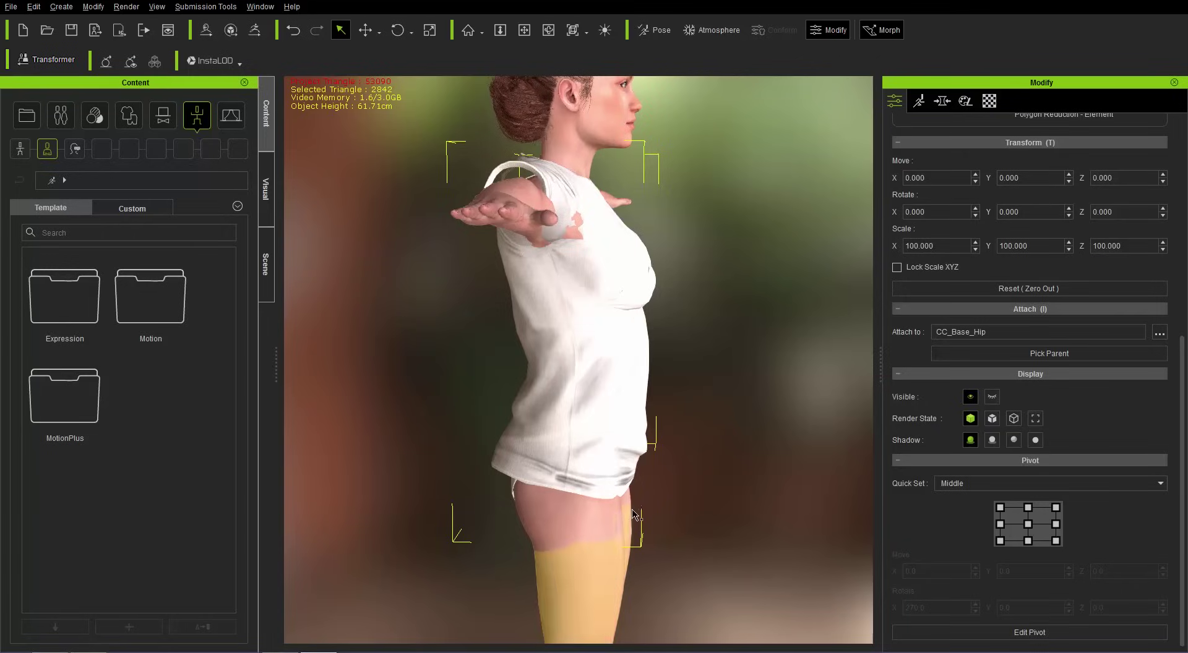
pyautogui.moveTo(587, 323); pyautogui.dragTo(624, 132, button='middle')
pyautogui.scroll(-5, 613, 185)
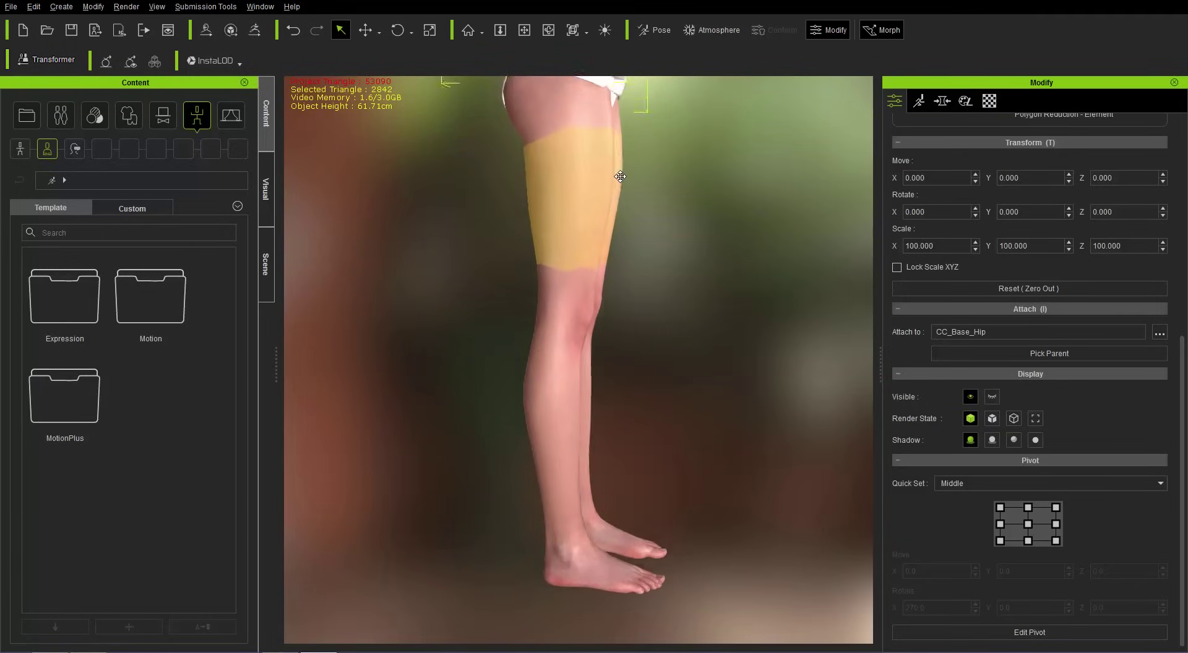
pyautogui.press('w')
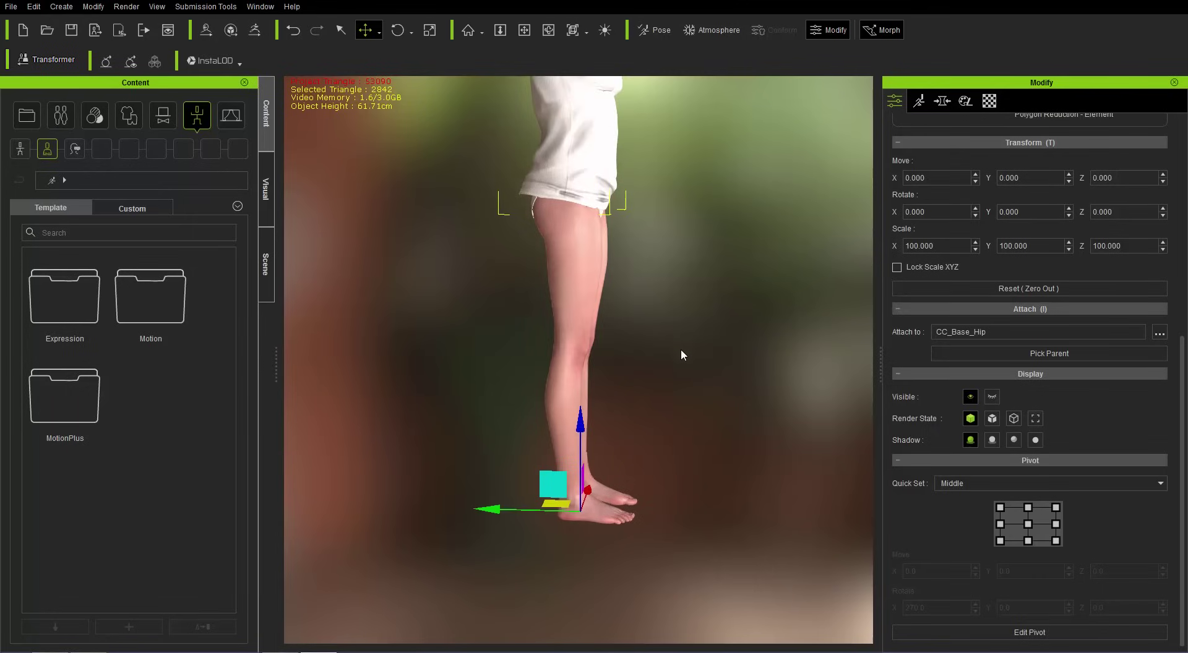
pyautogui.moveTo(682, 355); pyautogui.dragTo(599, 272, button='right')
pyautogui.moveTo(598, 273); pyautogui.dragTo(605, 337, button='middle')
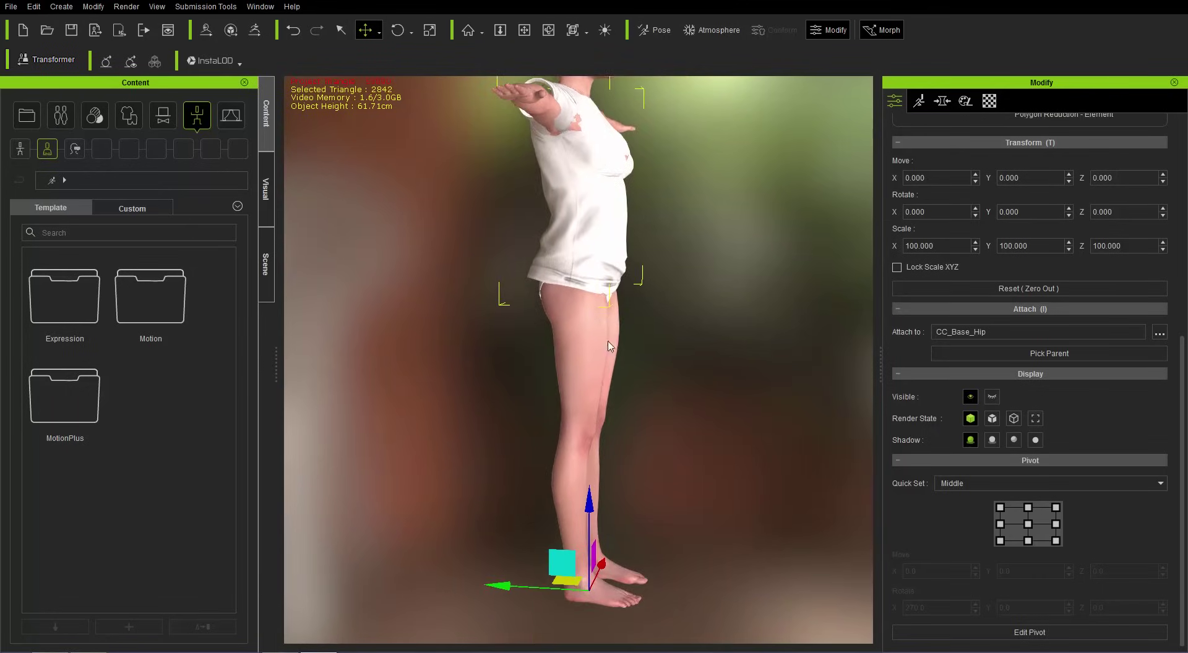
pyautogui.click(1028, 525)
pyautogui.moveTo(685, 290); pyautogui.dragTo(689, 451, button='middle')
pyautogui.scroll(6, 689, 443)
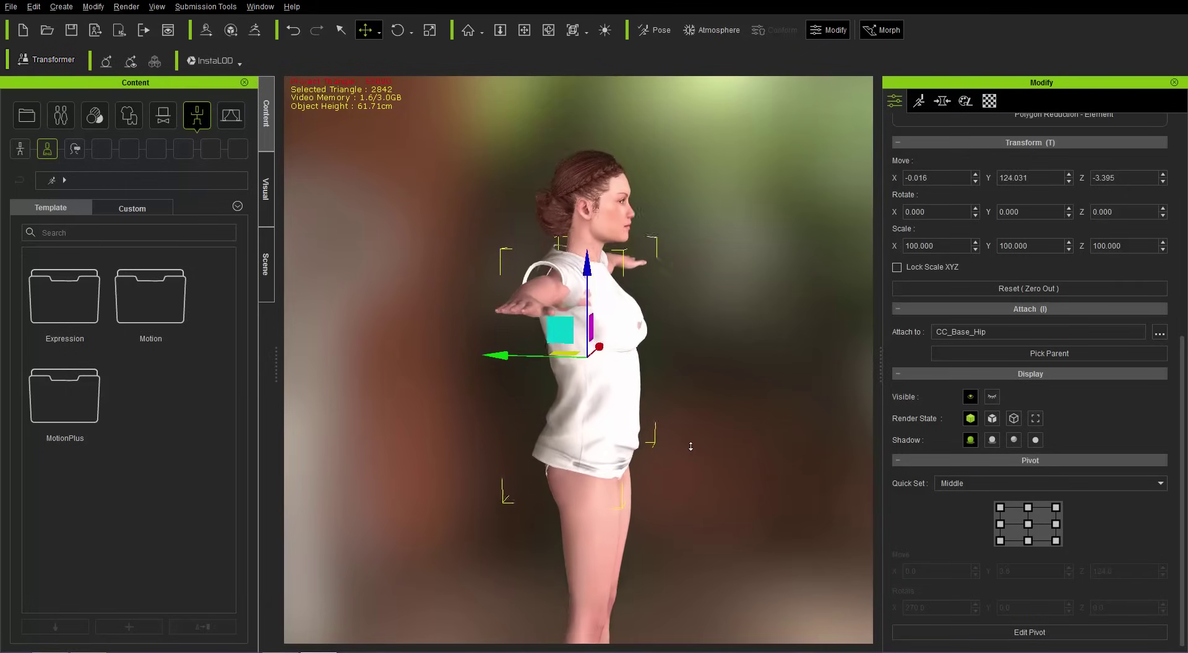
pyautogui.moveTo(593, 266); pyautogui.dragTo(592, 276)
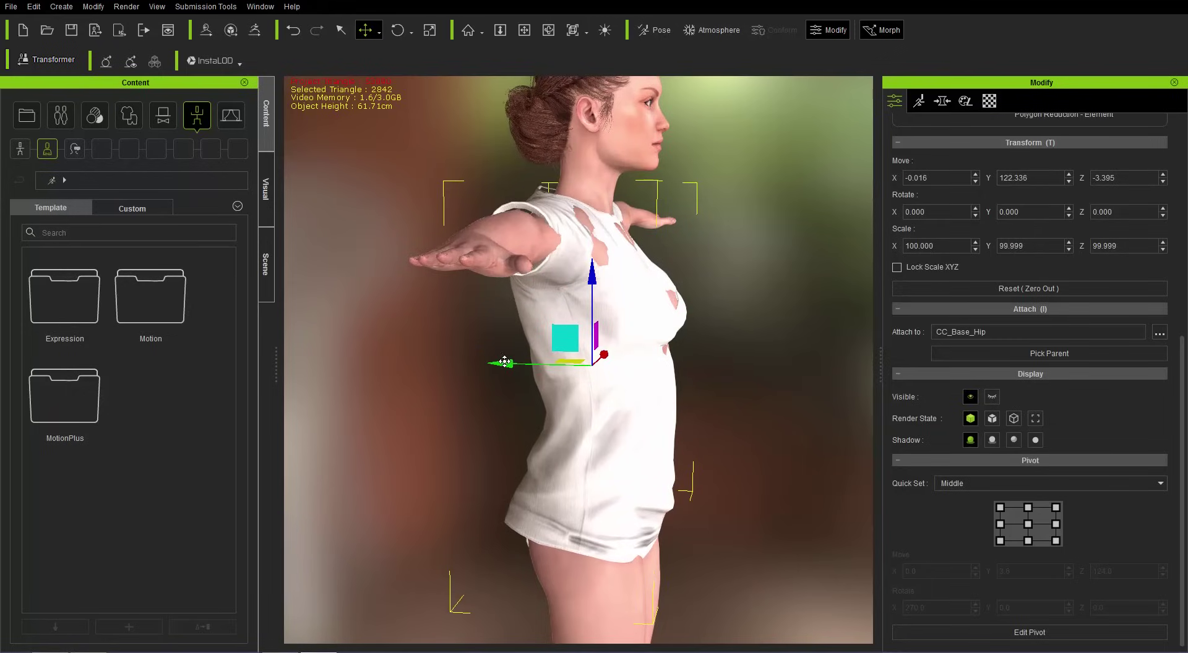
pyautogui.moveTo(504, 362); pyautogui.dragTo(512, 363)
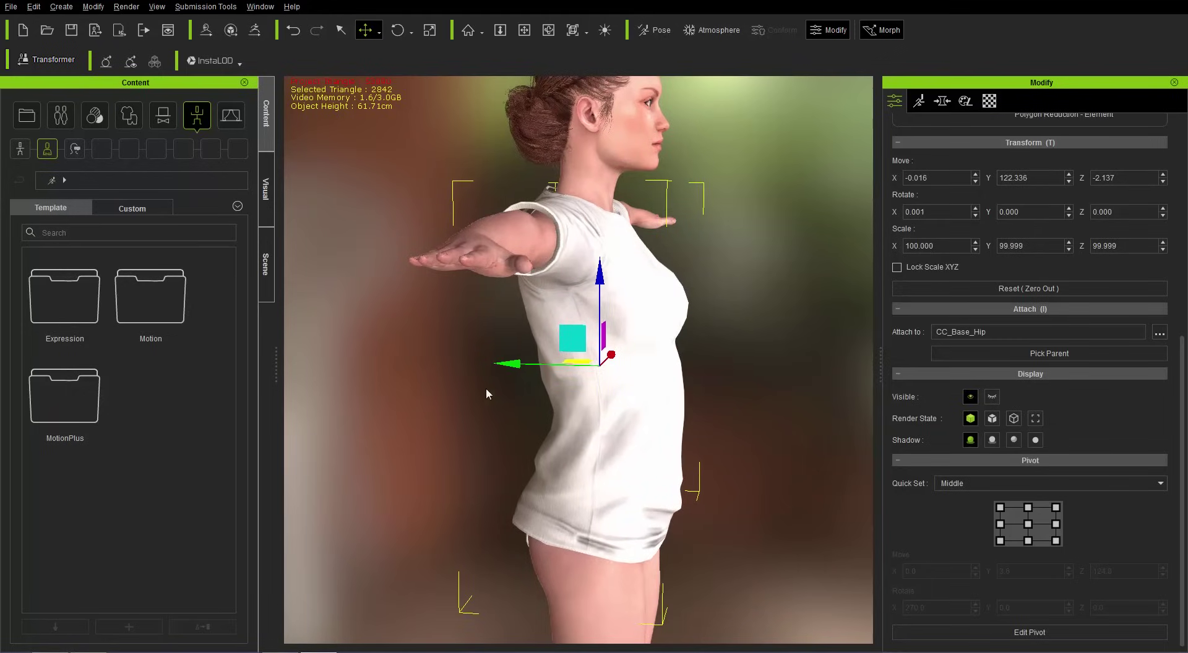
pyautogui.moveTo(680, 346); pyautogui.dragTo(647, 307, button='right')
pyautogui.scroll(5, 647, 306)
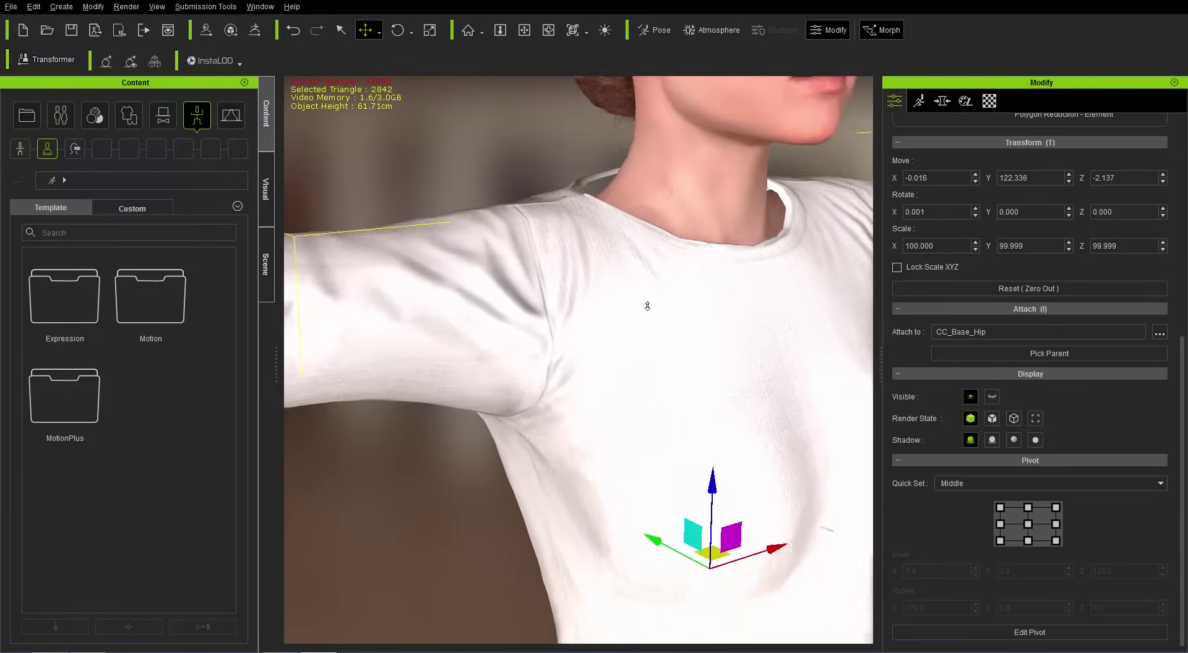
pyautogui.moveTo(647, 306); pyautogui.dragTo(613, 396, button='middle')
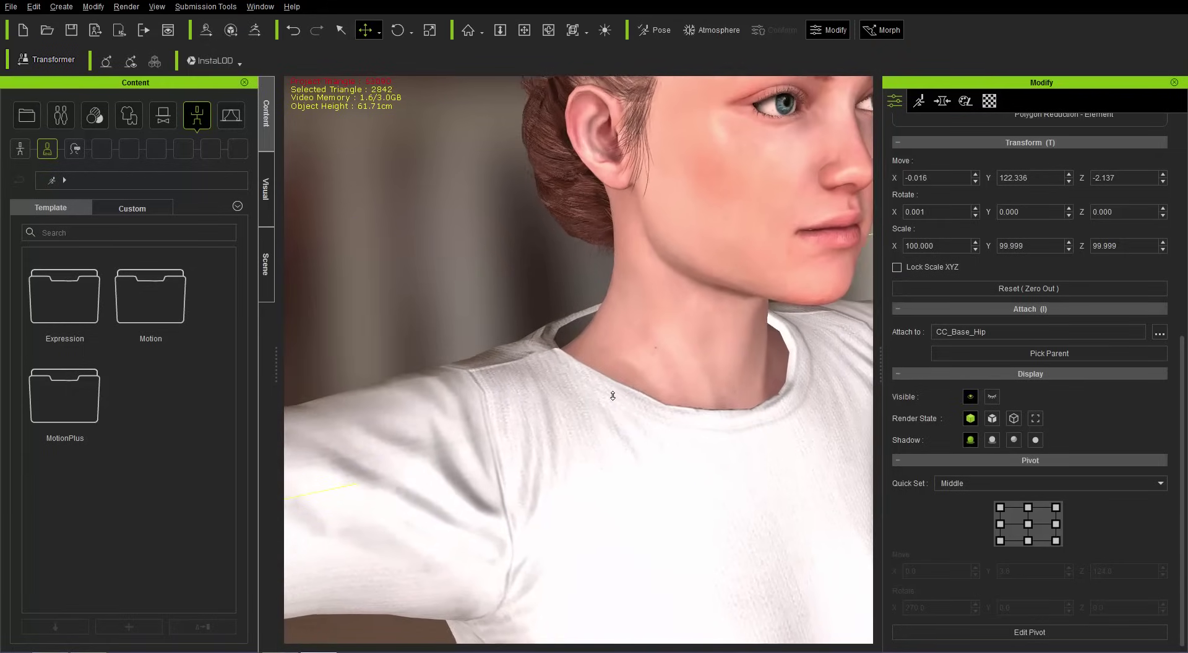
pyautogui.scroll(1, 612, 396)
pyautogui.moveTo(559, 416); pyautogui.dragTo(598, 421, button='right')
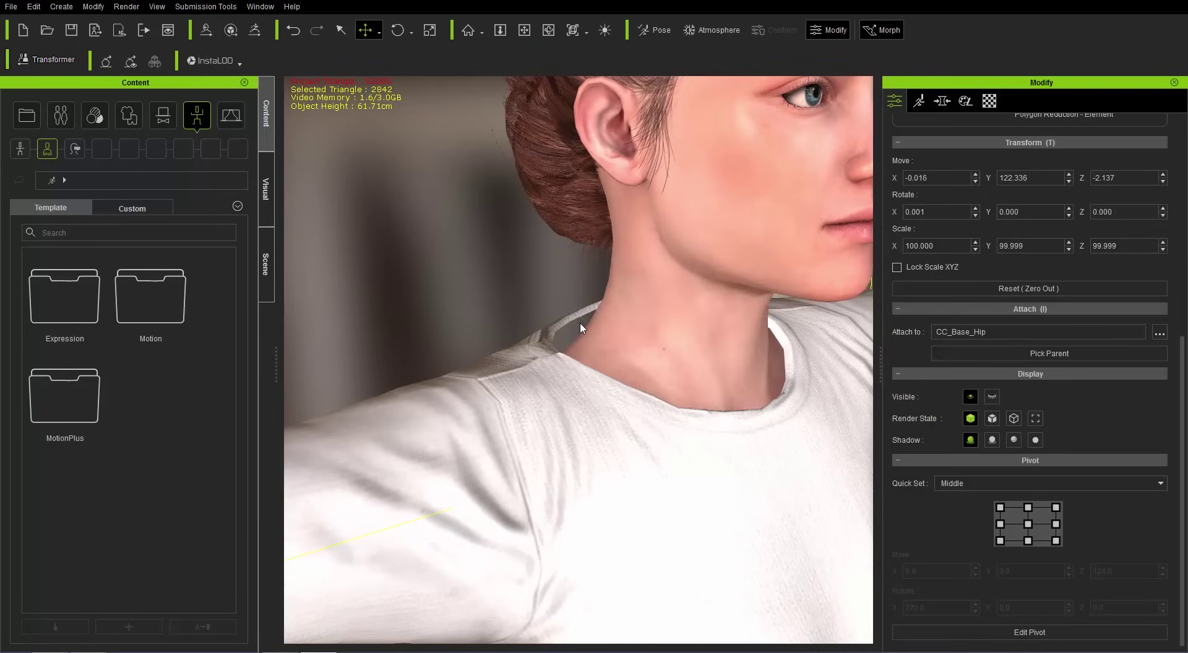
# Step: Turn on 2-sided for the T-shirt material in the Material tab
pyautogui.click(987, 101)
pyautogui.moveTo(1182, 250); pyautogui.dragTo(1182, 328)
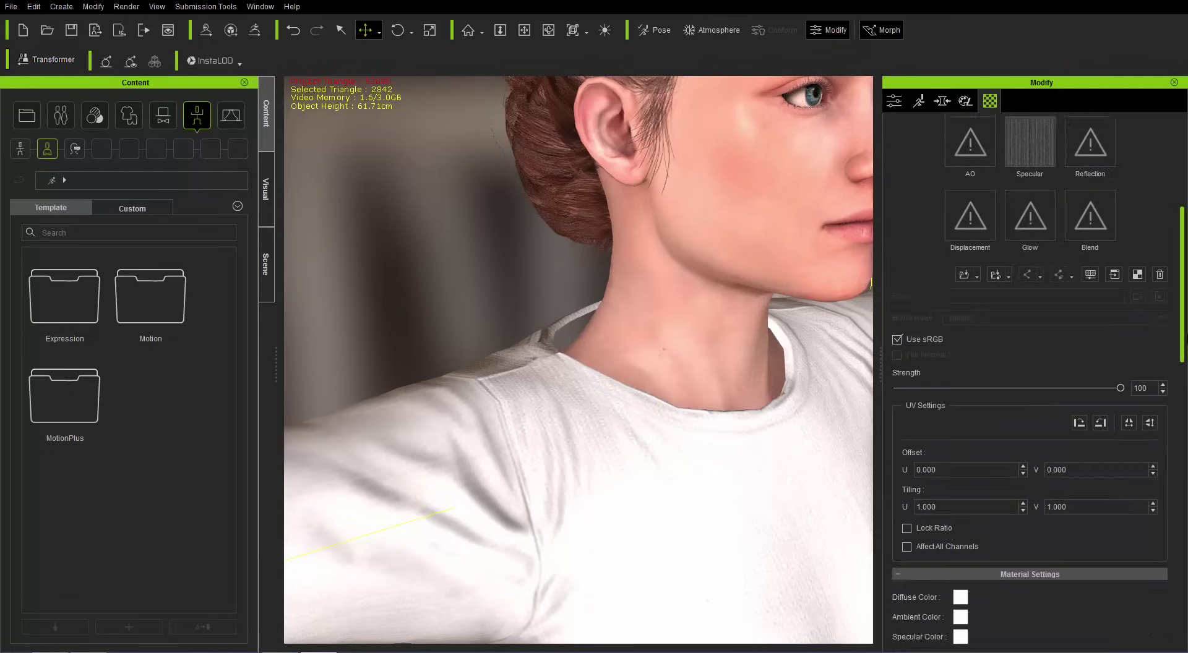
pyautogui.scroll(-10, 930, 435)
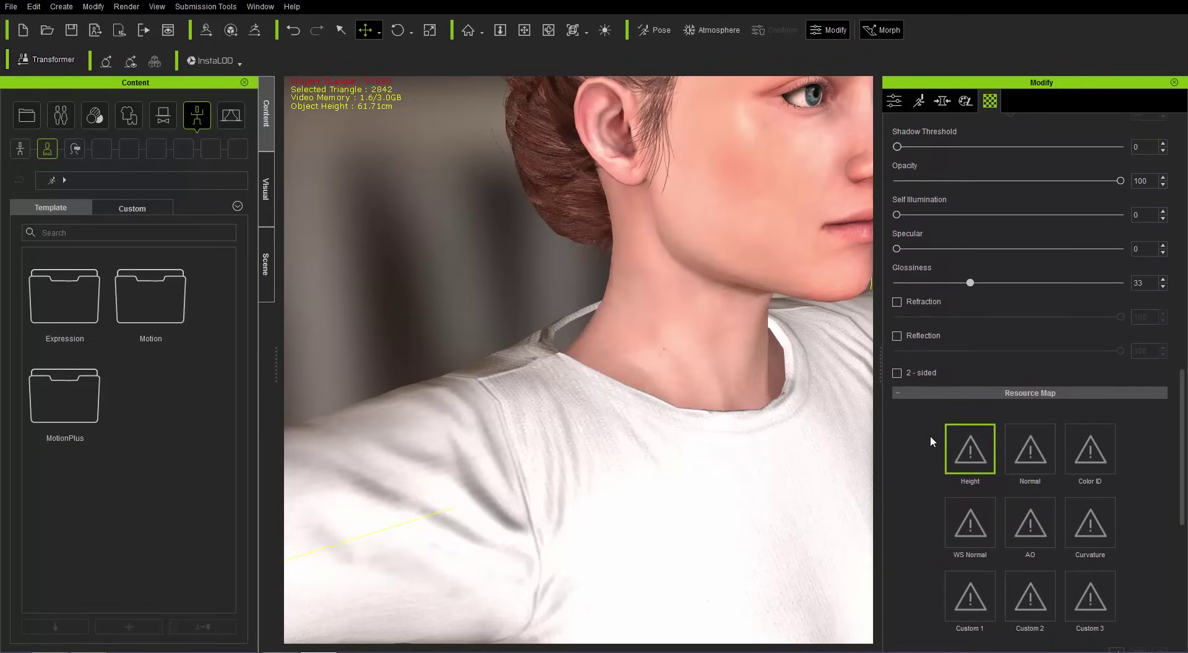
pyautogui.click(897, 371)
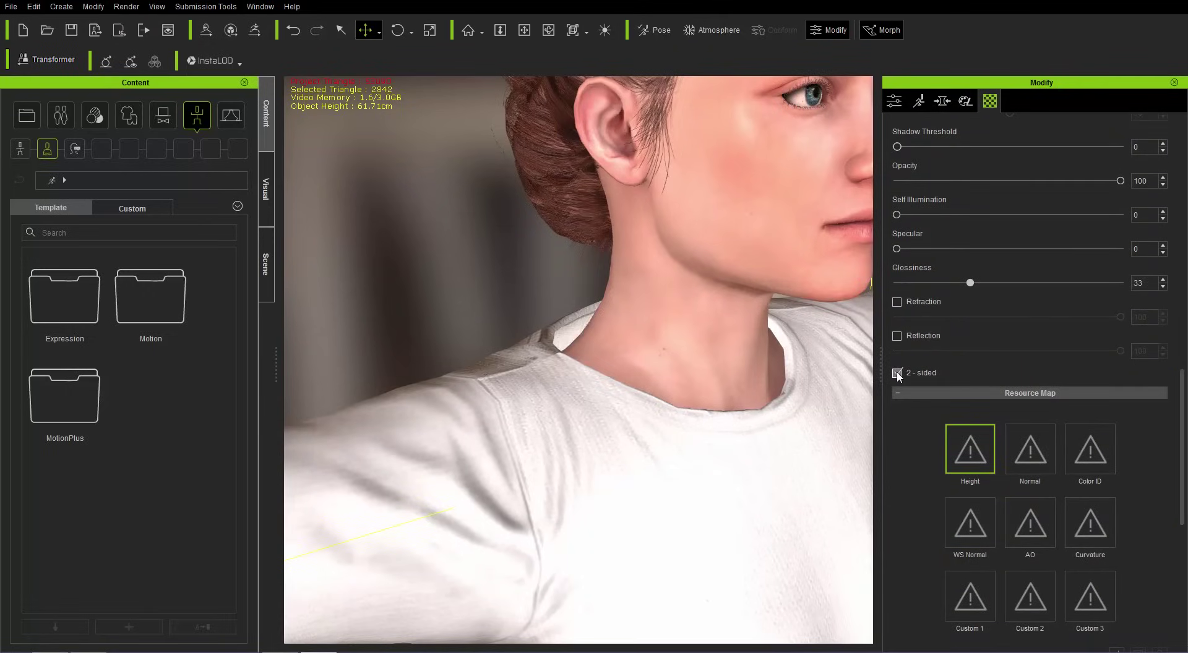
# Step: Check the collar's inner side from several angles, then open the Motion › Female Pose library
pyautogui.moveTo(606, 443); pyautogui.dragTo(594, 356, button='middle')
pyautogui.scroll(-4, 599, 382)
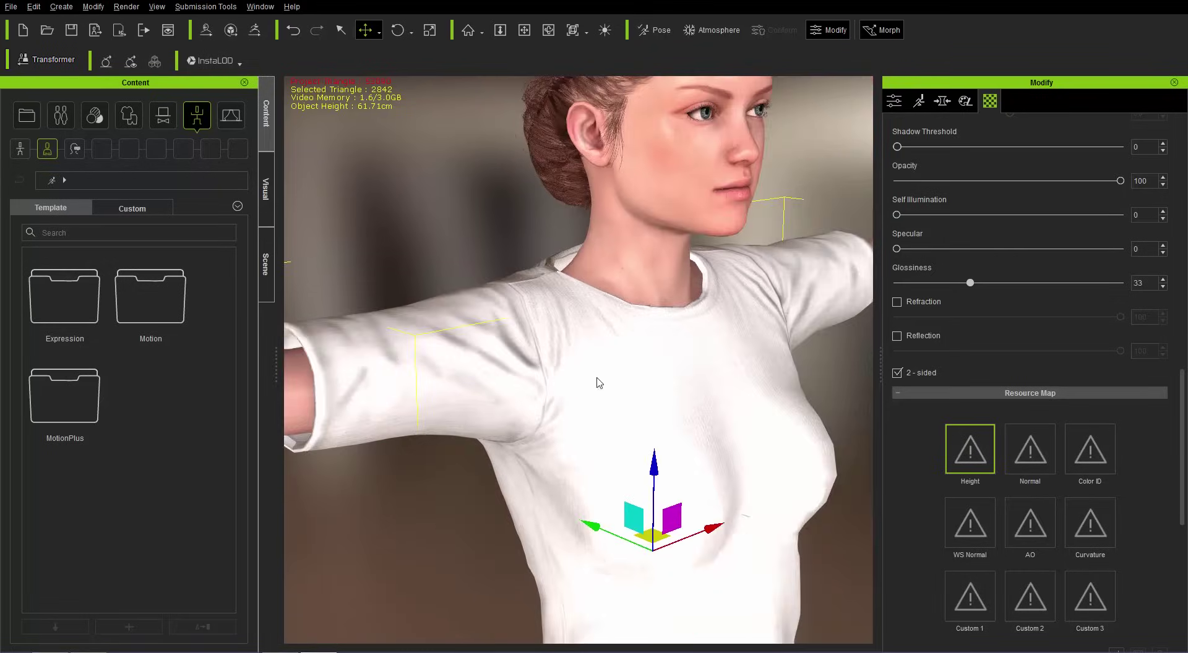
pyautogui.moveTo(674, 465); pyautogui.dragTo(724, 350, button='middle')
pyautogui.moveTo(725, 350); pyautogui.dragTo(754, 368, button='right')
pyautogui.scroll(-2, 716, 346)
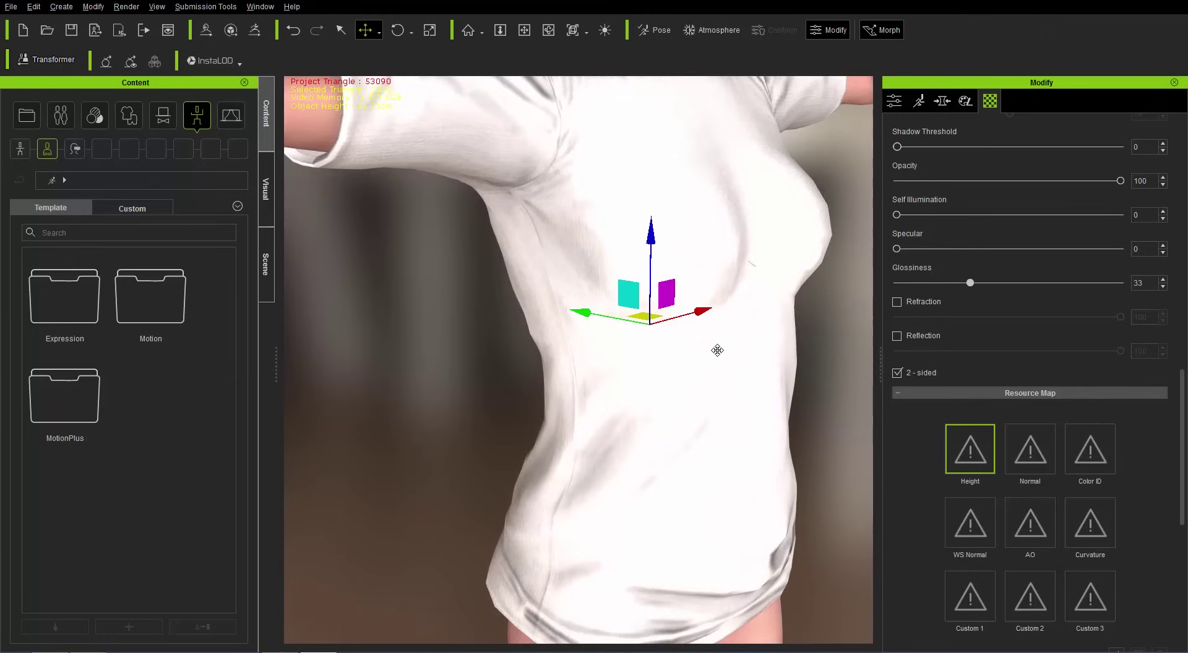
pyautogui.moveTo(724, 283); pyautogui.dragTo(703, 309, button='right')
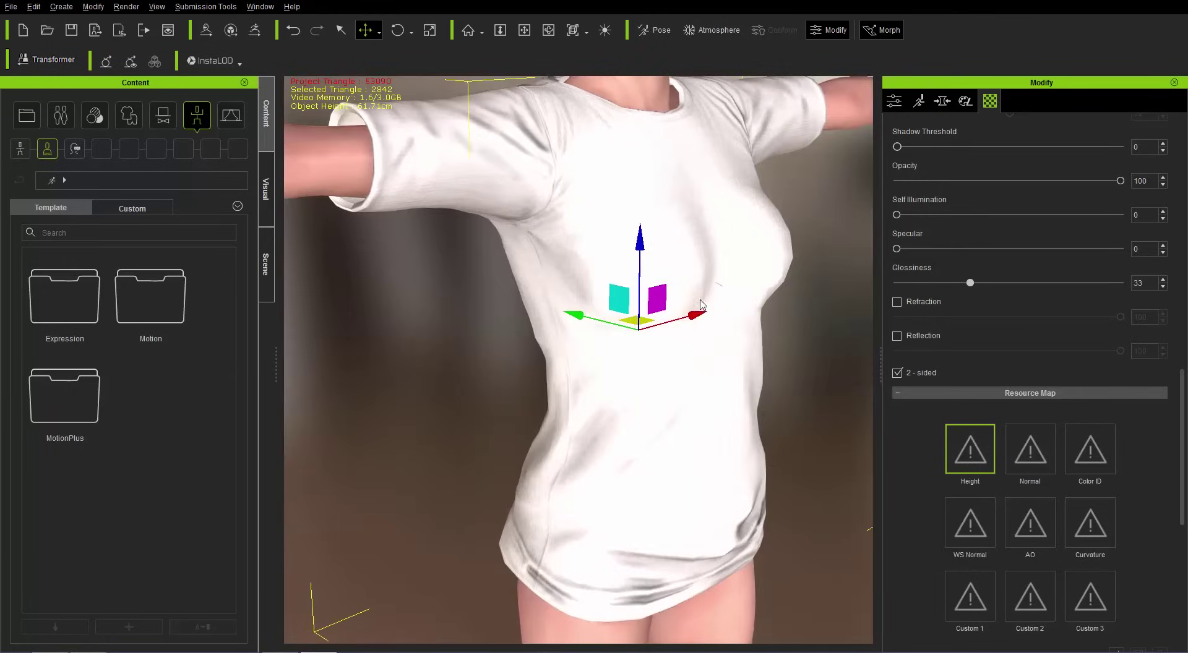
pyautogui.moveTo(703, 309); pyautogui.dragTo(694, 329, button='middle')
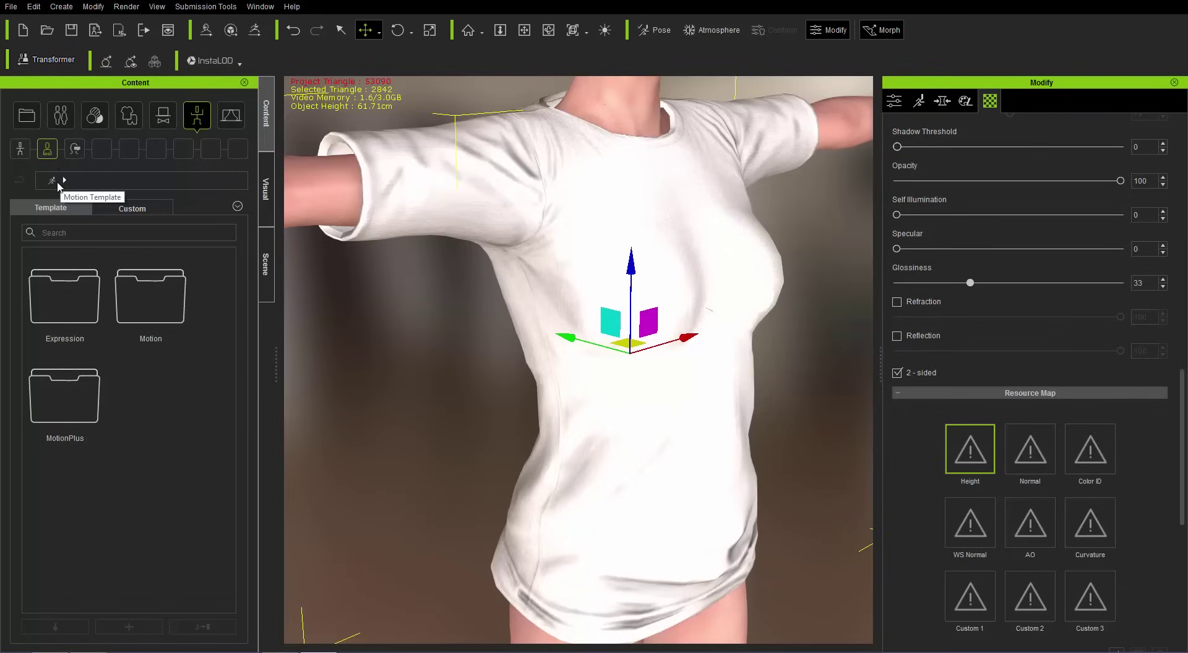
pyautogui.doubleClick(149, 302)
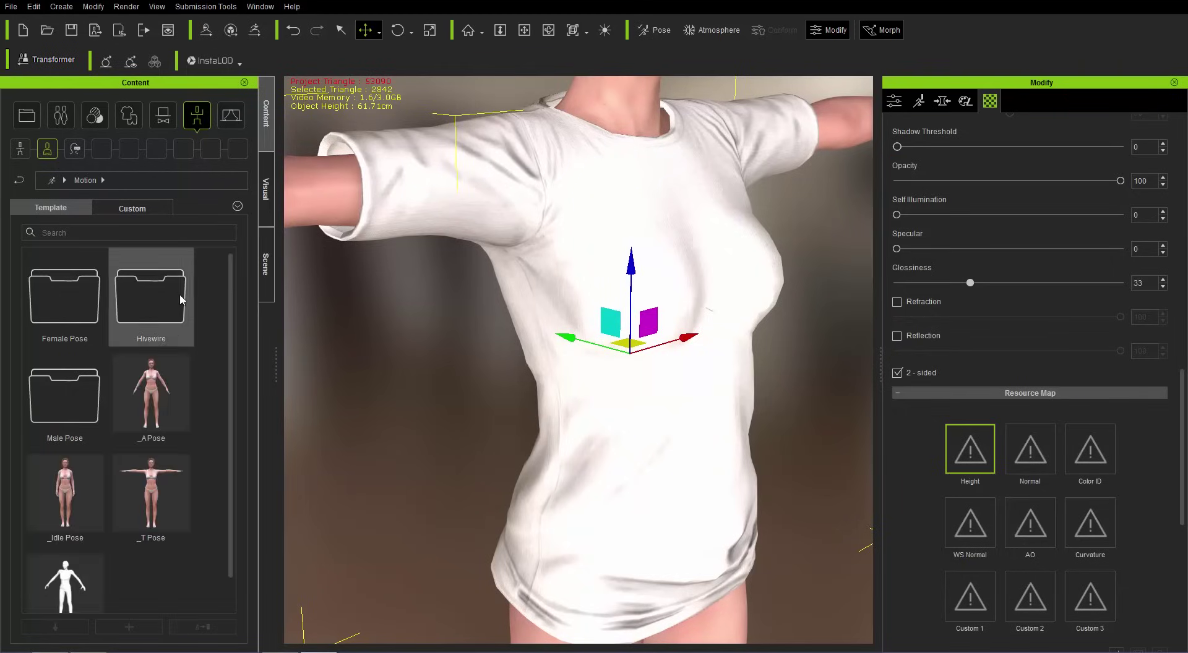
pyautogui.doubleClick(60, 303)
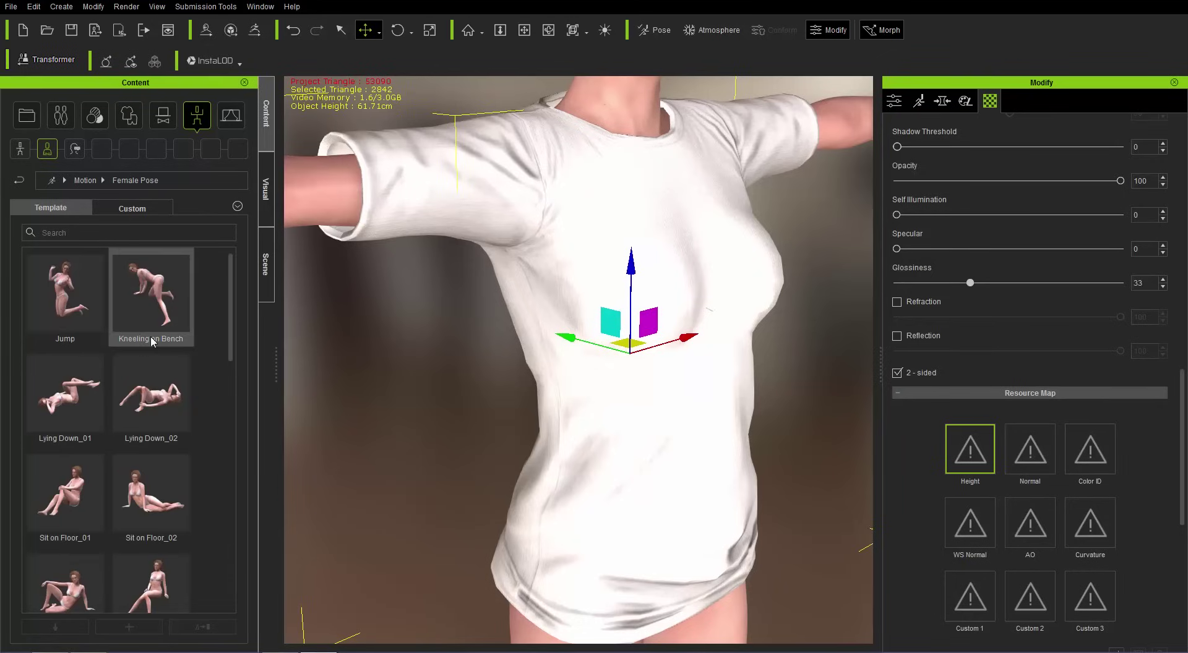
# Step: Apply the Jump pose and inspect how the T-shirt fails to follow the body
pyautogui.doubleClick(86, 311)
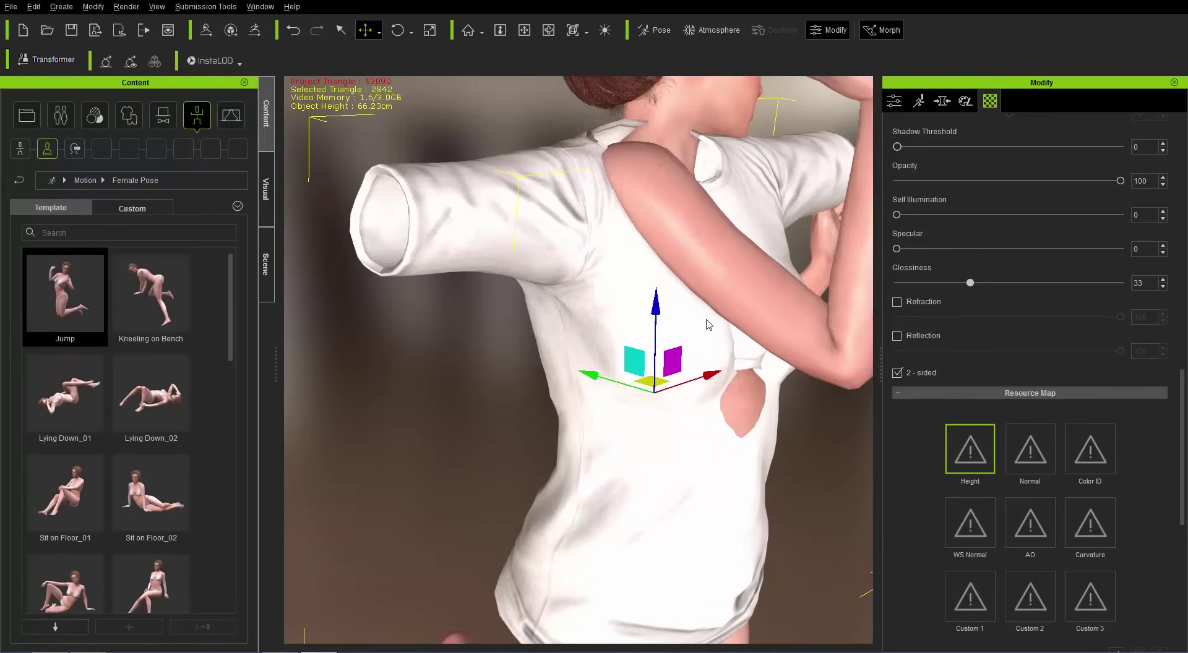
pyautogui.moveTo(708, 325); pyautogui.dragTo(472, 328, button='right')
pyautogui.moveTo(640, 325); pyautogui.dragTo(532, 300, button='middle')
pyautogui.scroll(-5, 604, 379)
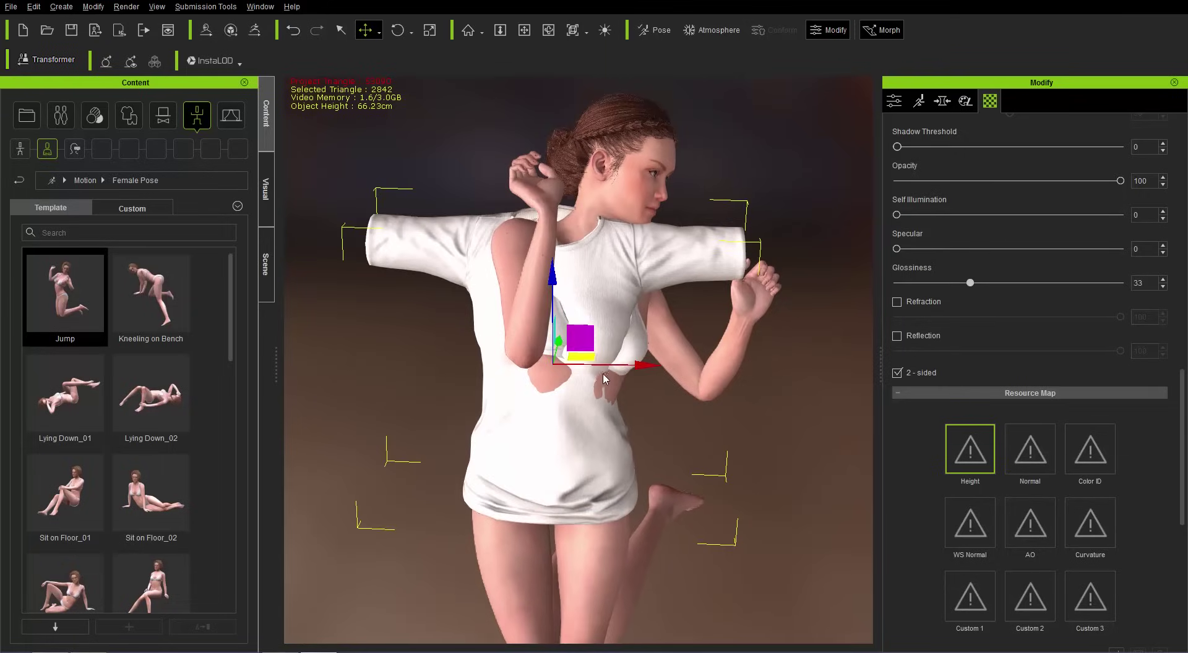
pyautogui.moveTo(605, 379); pyautogui.dragTo(603, 332, button='middle')
pyautogui.moveTo(603, 333); pyautogui.dragTo(711, 292, button='right')
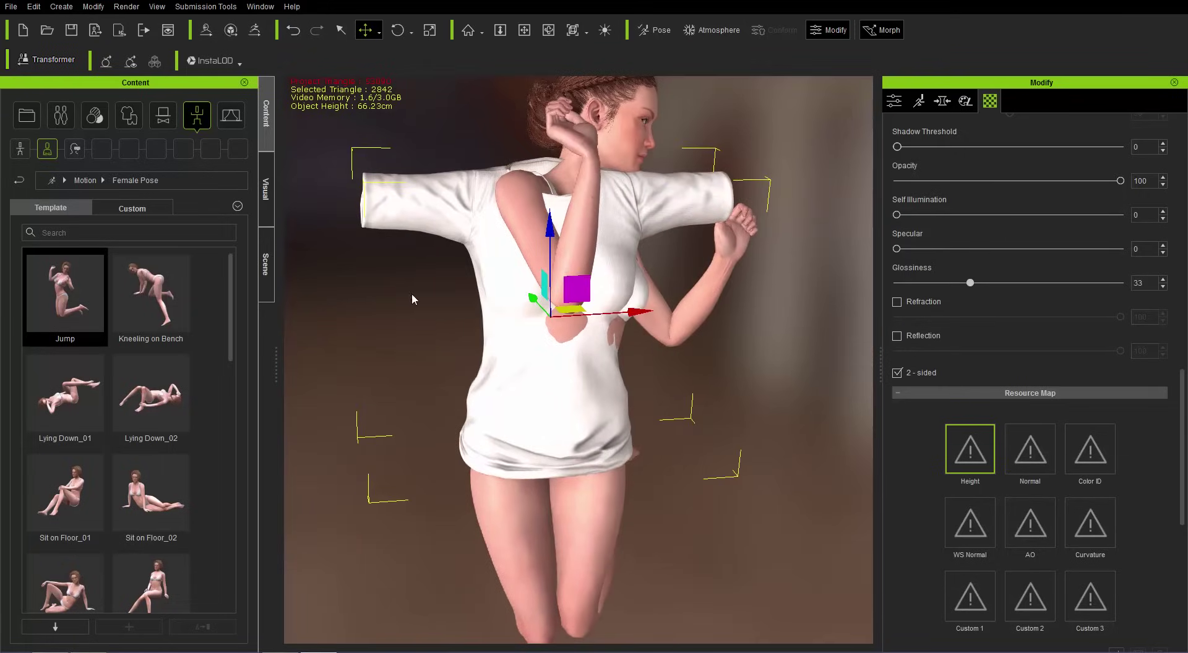
# Step: Return the character to the _T Pose from the Motion folder and view the shirt
pyautogui.click(84, 180)
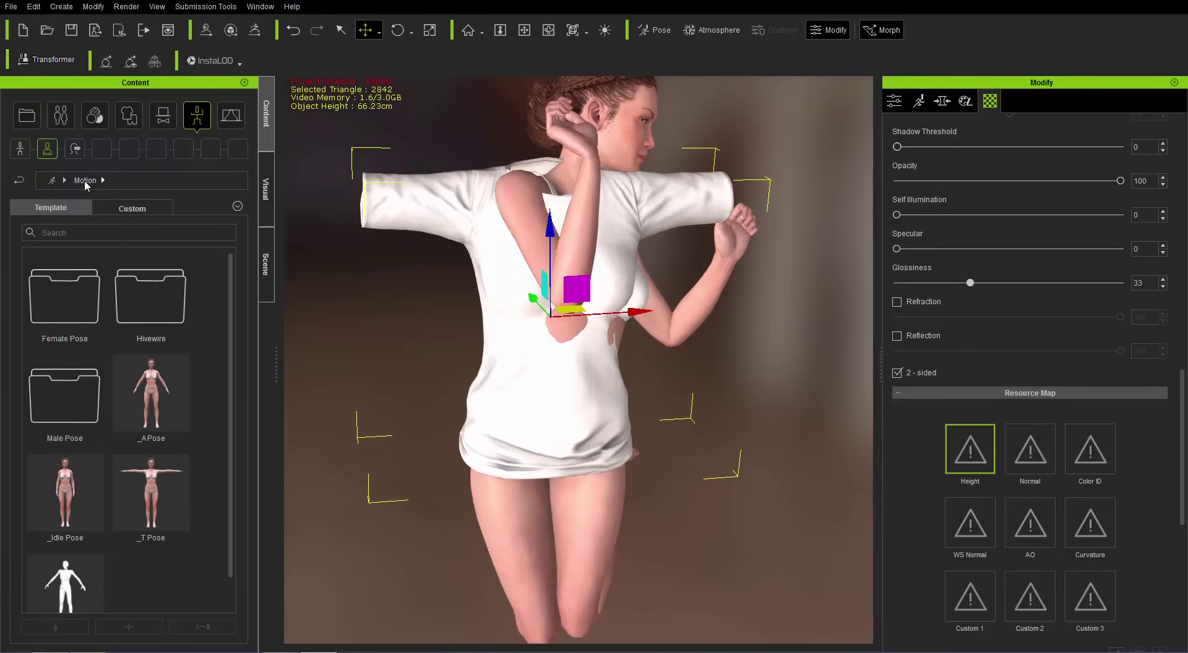
pyautogui.doubleClick(160, 498)
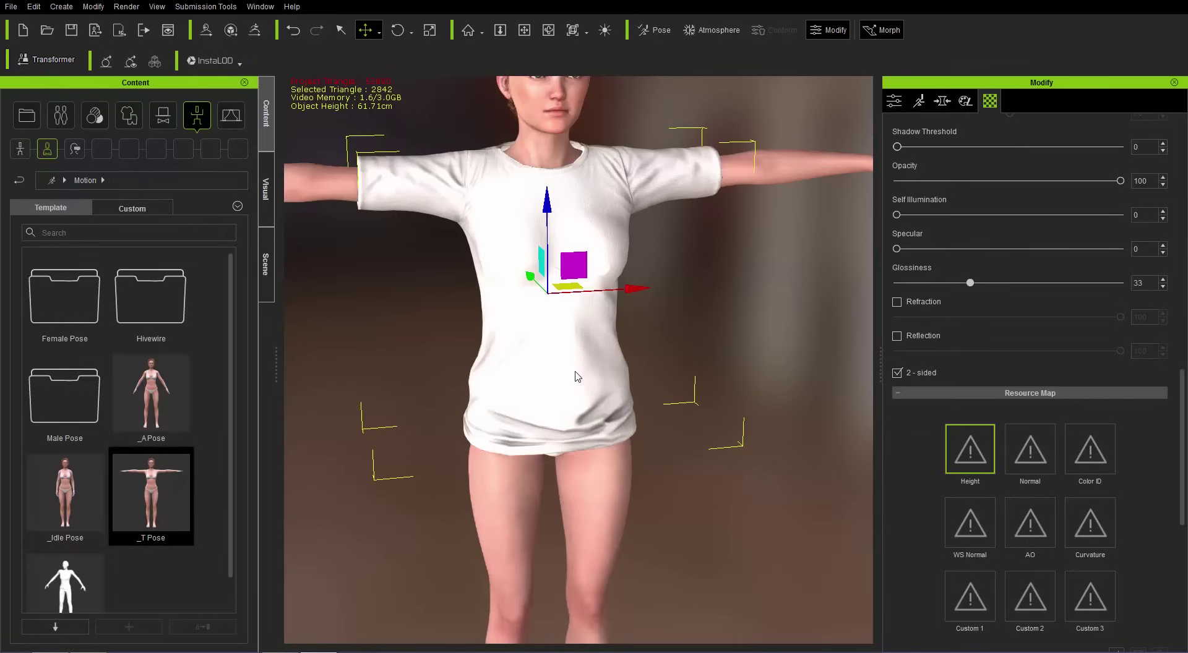
pyautogui.moveTo(483, 352); pyautogui.dragTo(569, 337, button='right')
pyautogui.moveTo(551, 279); pyautogui.dragTo(557, 340, button='middle')
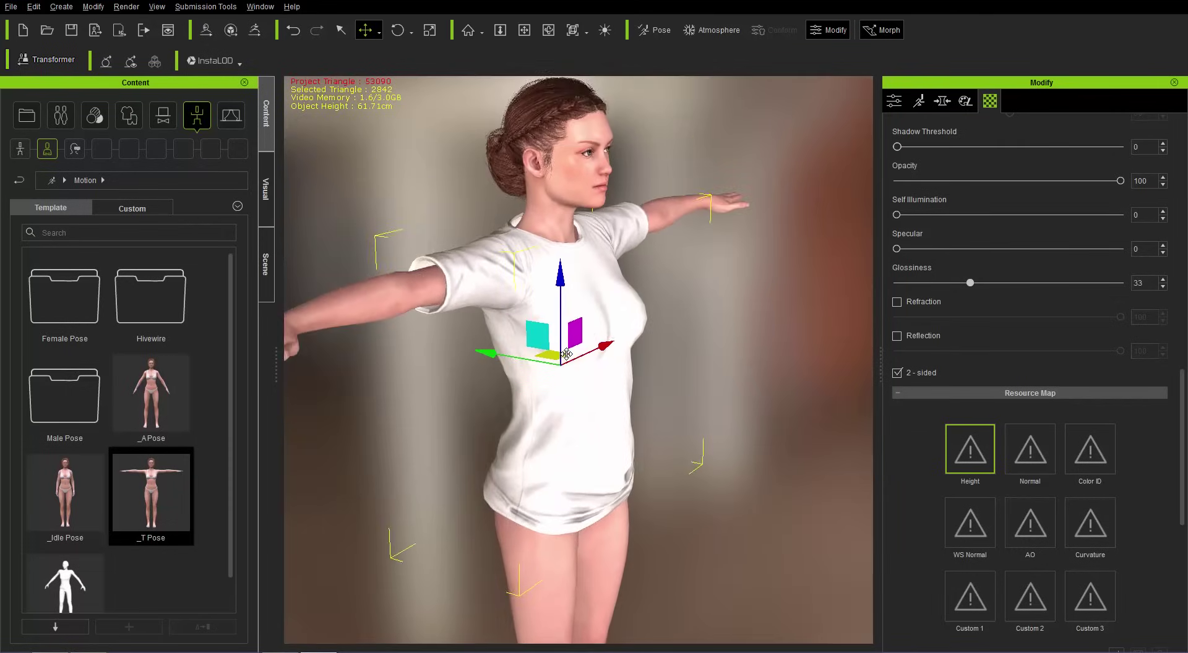
pyautogui.scroll(3, 558, 340)
pyautogui.moveTo(558, 339); pyautogui.dragTo(608, 332, button='right')
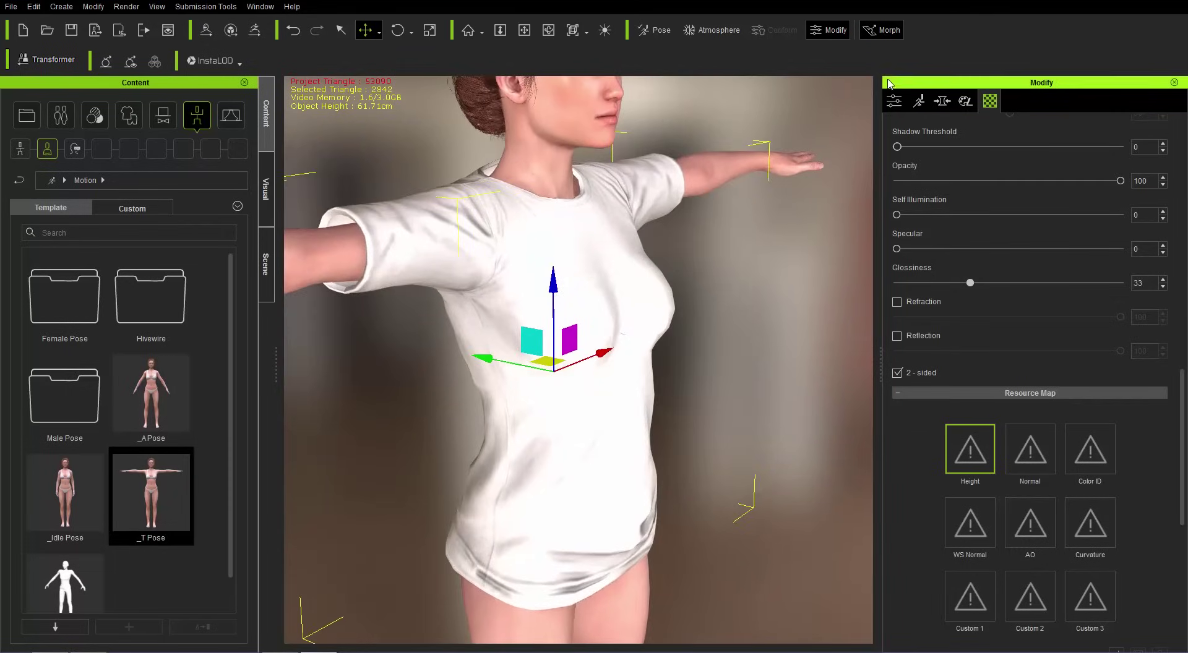
# Step: Convert T-shirt_TPose to cloth by transferring skin weights from the body with the Default preset
pyautogui.click(895, 101)
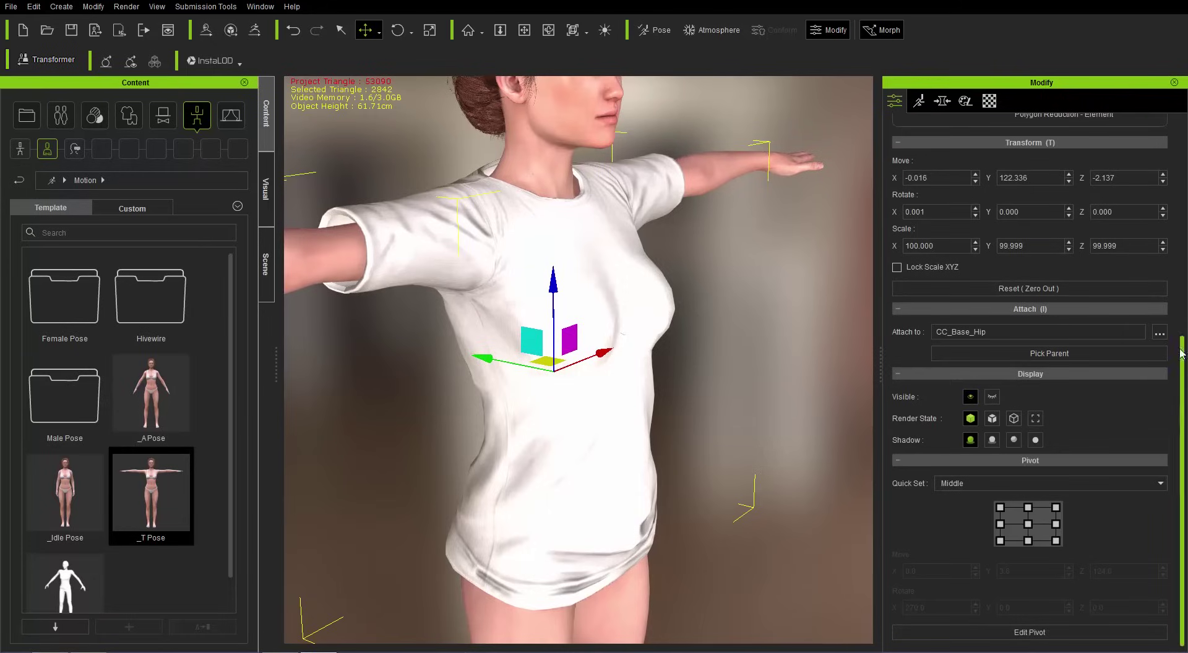
pyautogui.moveTo(1186, 197); pyautogui.dragTo(1186, 162)
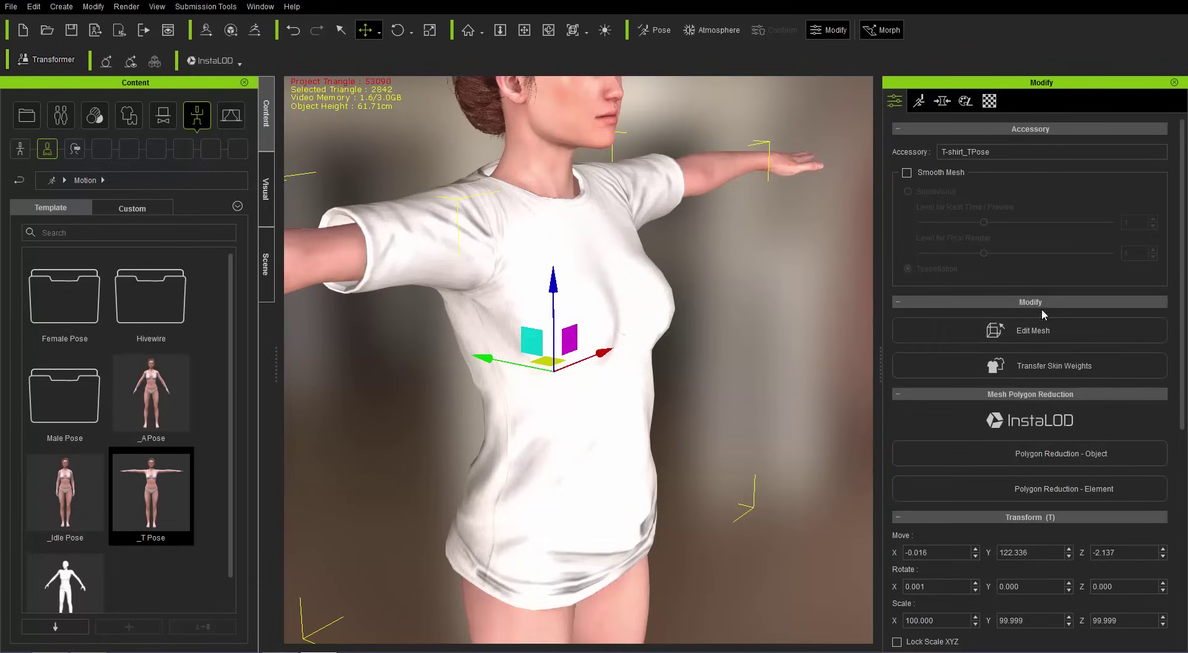
pyautogui.click(1043, 368)
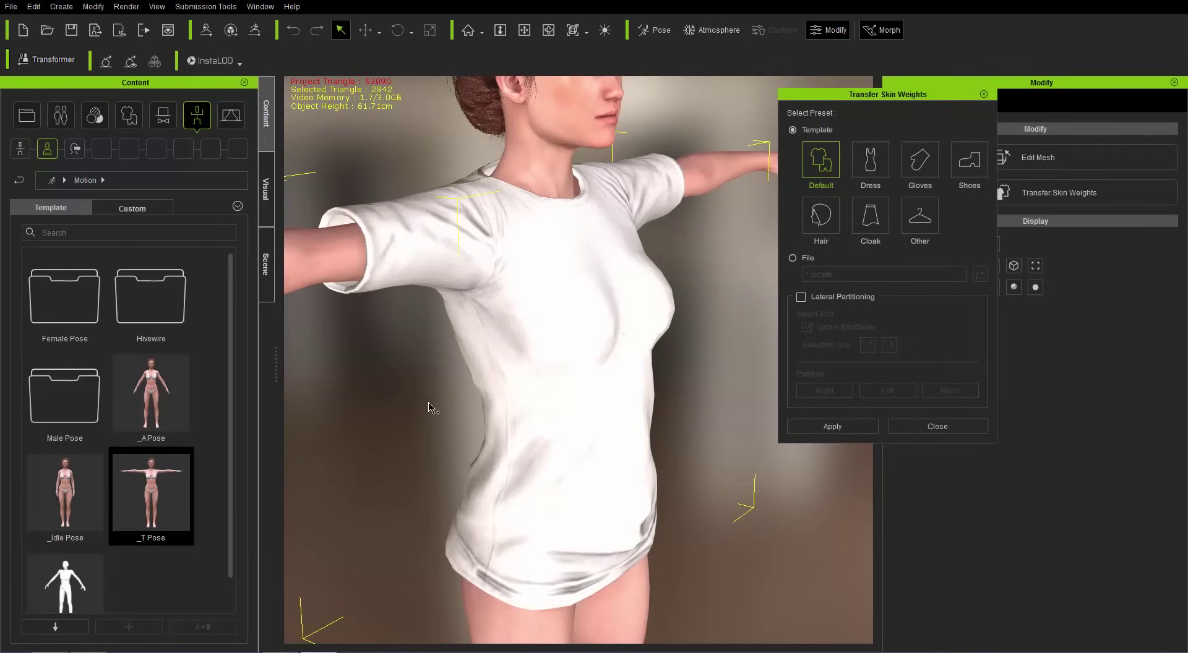
pyautogui.moveTo(405, 445); pyautogui.dragTo(436, 369, button='right')
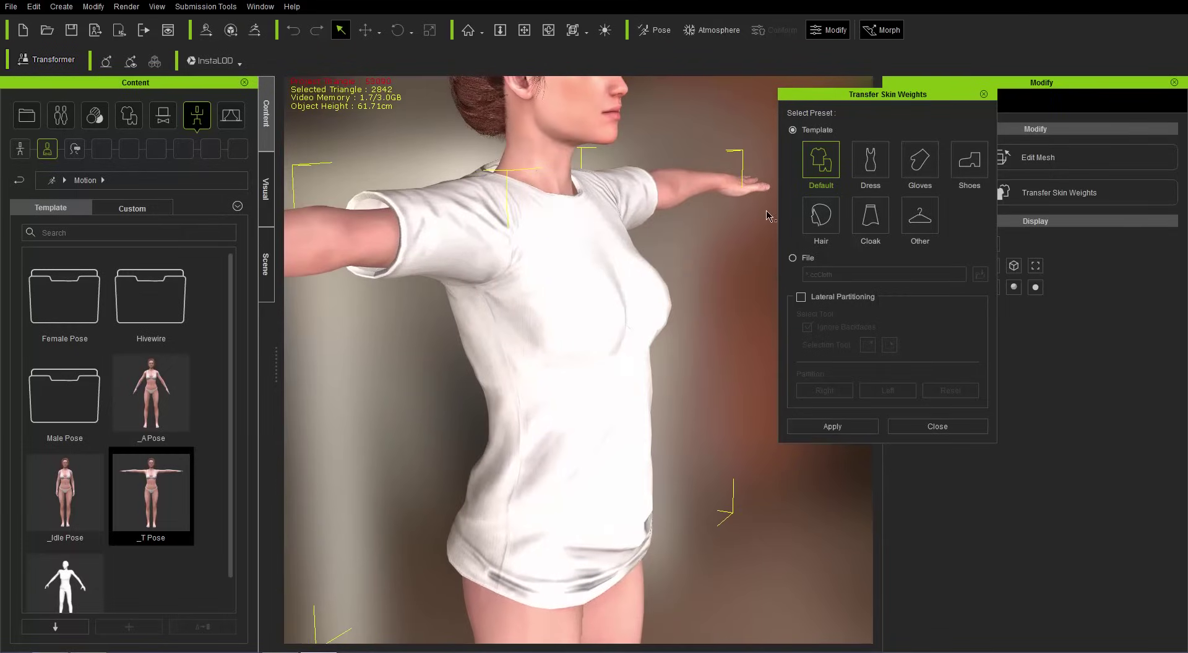
pyautogui.click(851, 427)
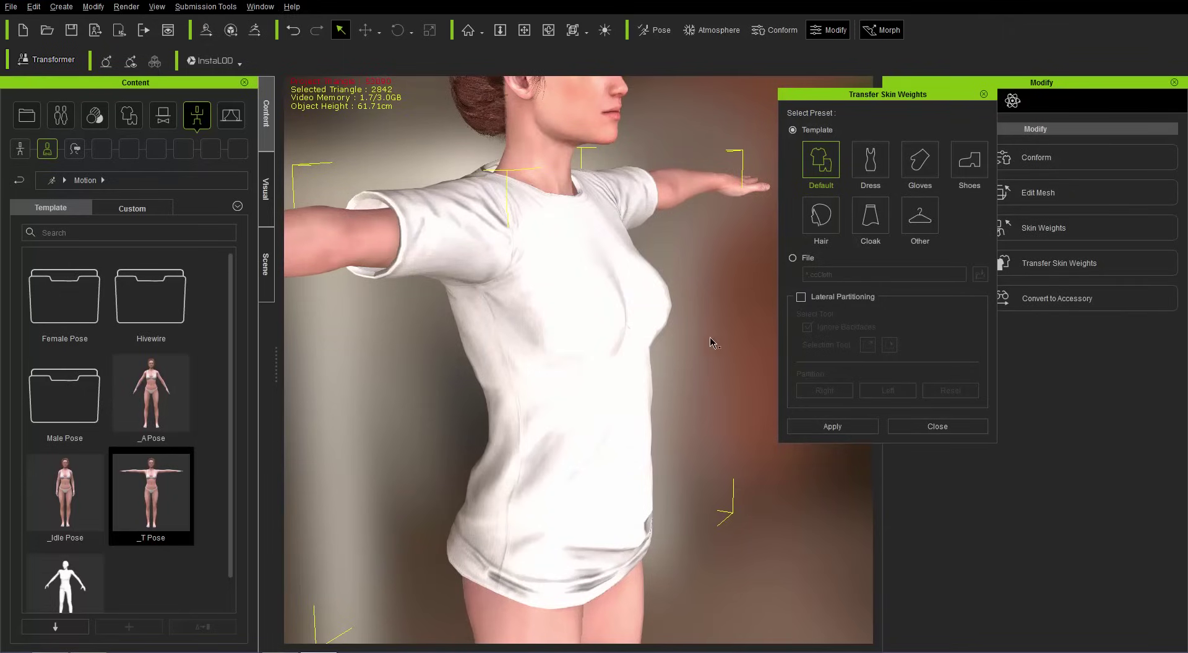
pyautogui.moveTo(710, 342); pyautogui.dragTo(516, 373, button='right')
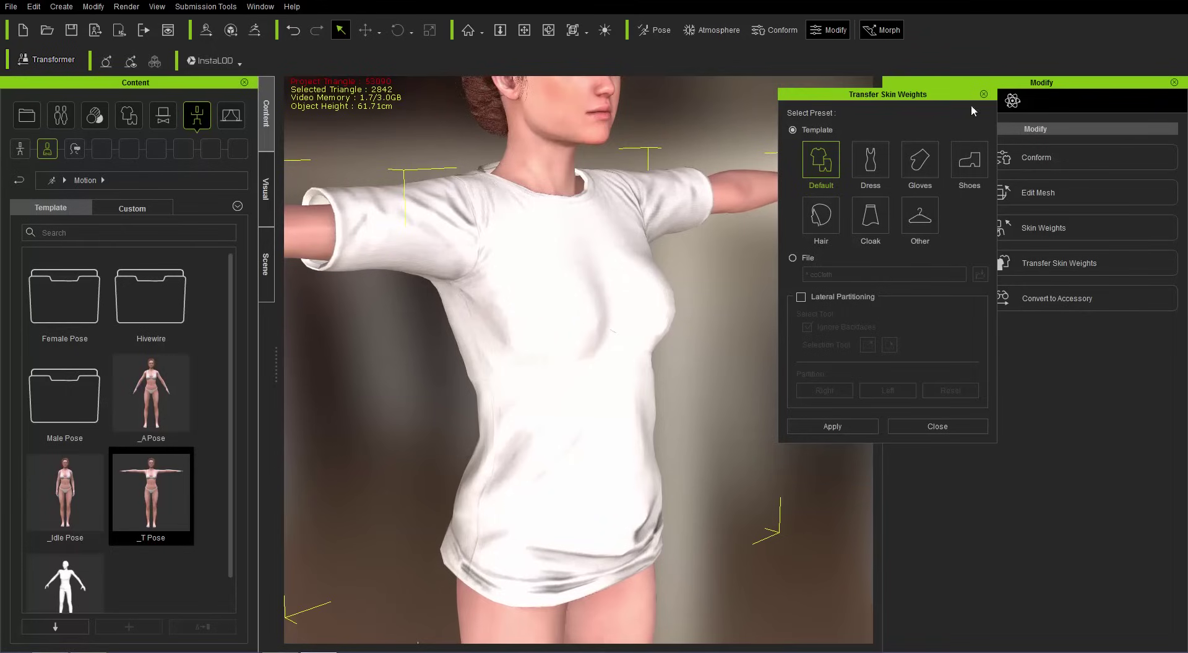
pyautogui.click(983, 95)
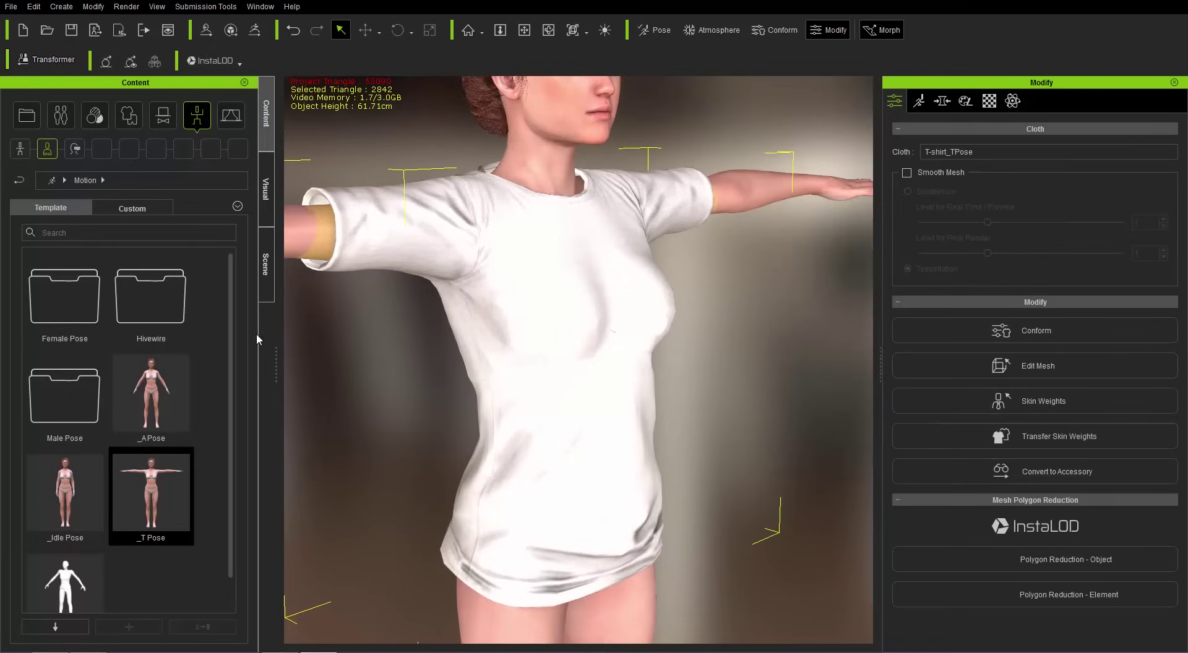
# Step: Apply the Female Jump pose to confirm the shirt follows the body, and delete the Bra
pyautogui.doubleClick(72, 300)
pyautogui.doubleClick(77, 305)
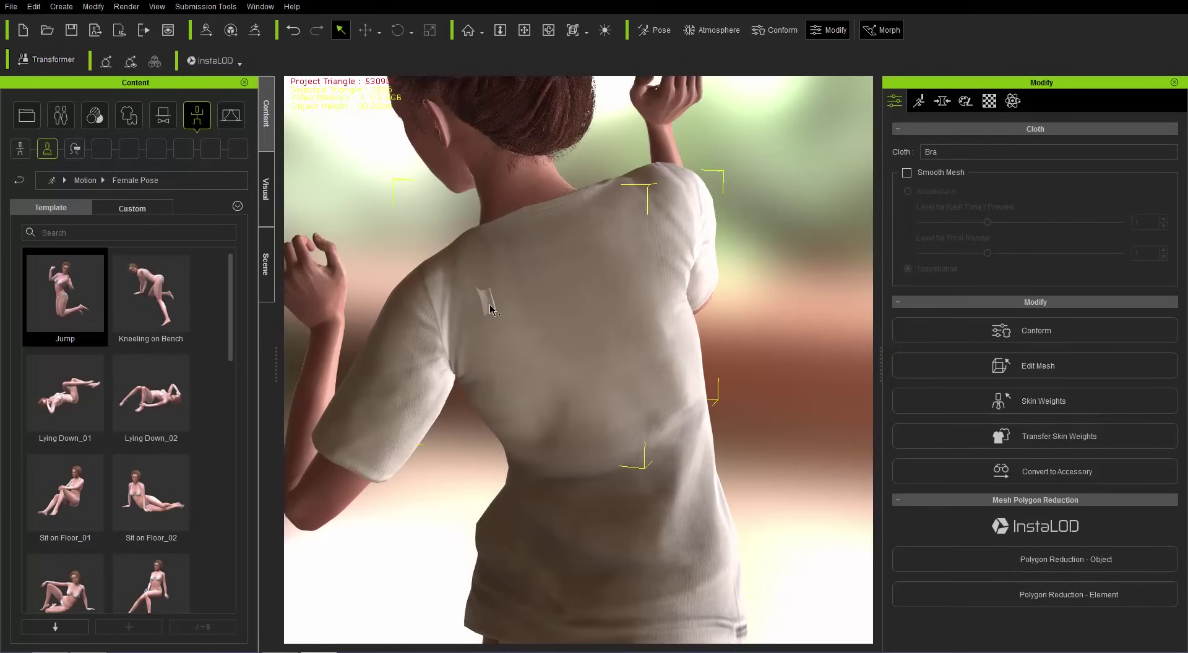
pyautogui.click(266, 266)
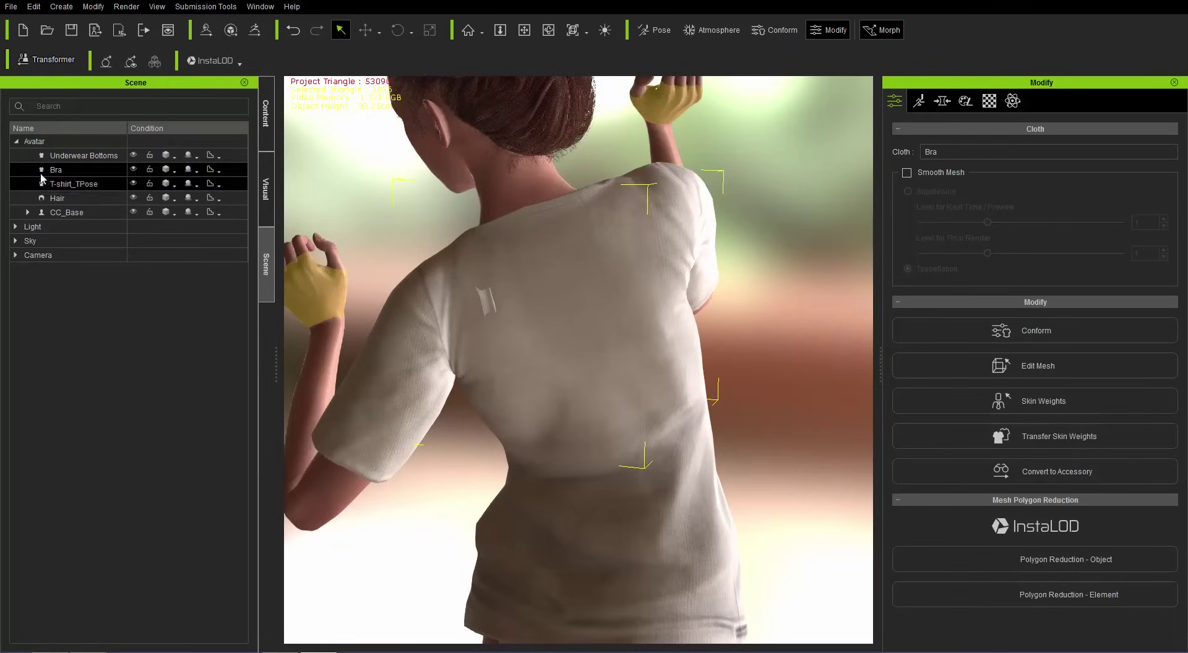
pyautogui.click(62, 156)
pyautogui.click(63, 168)
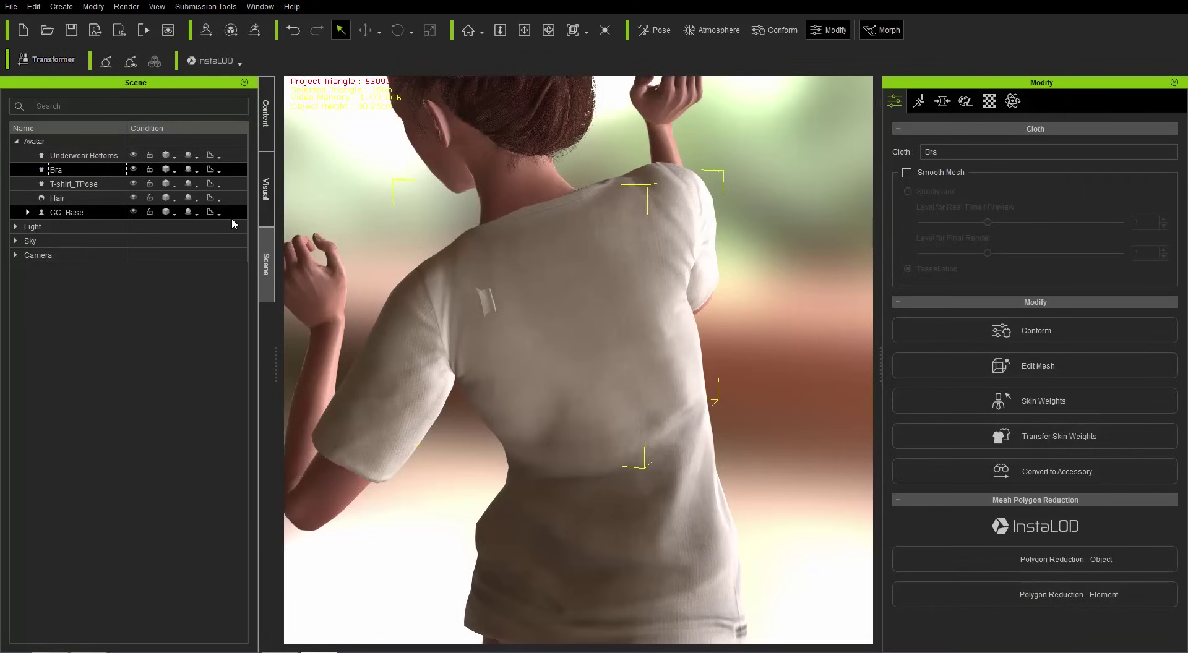
pyautogui.press('Delete')
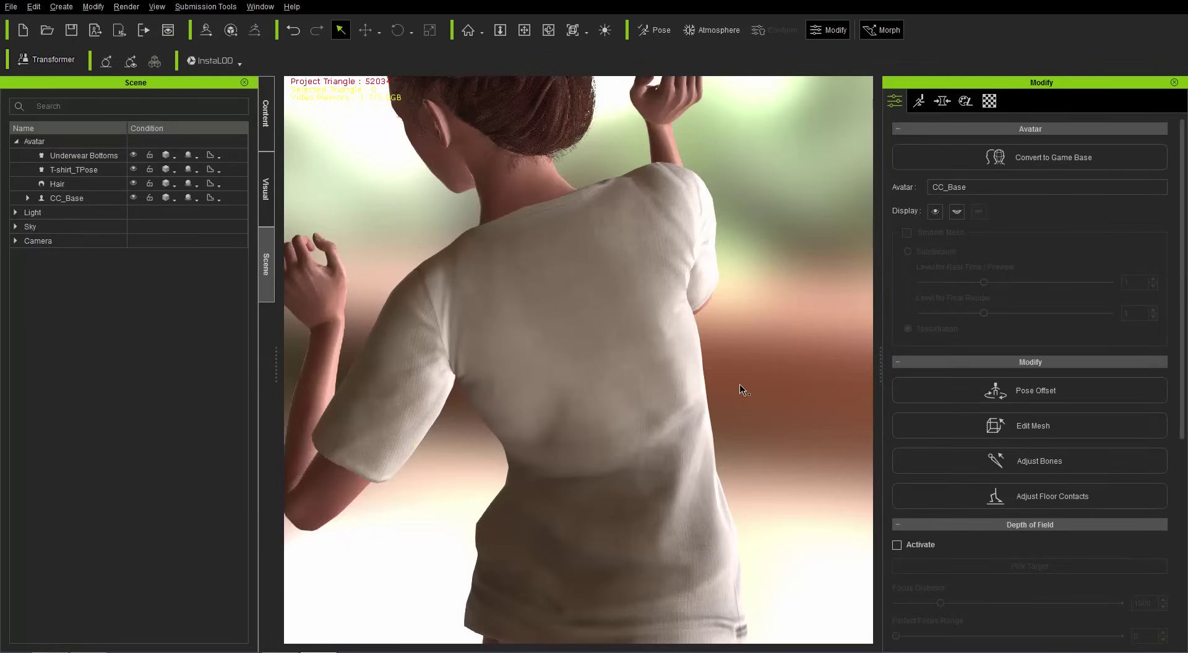
pyautogui.keyDown('alt'); pyautogui.moveTo(731, 396); pyautogui.dragTo(621, 348, button='right'); pyautogui.keyUp('alt')
pyautogui.scroll(-3, 621, 348)
pyautogui.moveTo(710, 363); pyautogui.dragTo(595, 369, button='right')
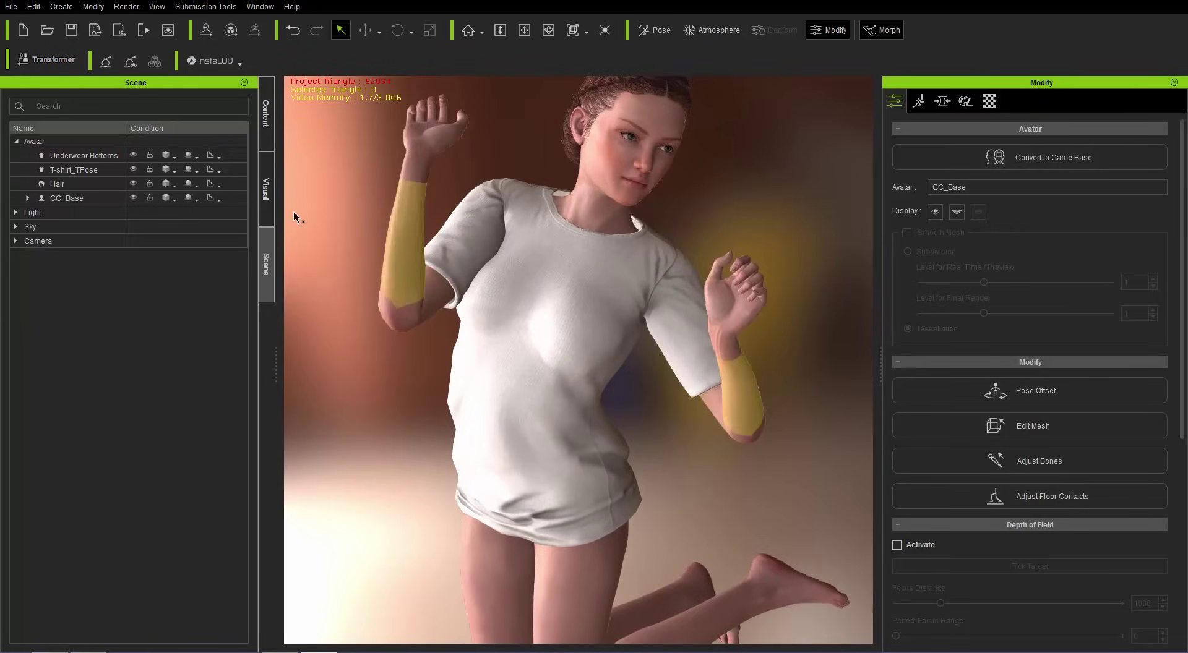
# Step: Reapply the _T Pose from the Motion library and frame the T-shirt's neckline from the front
pyautogui.click(265, 126)
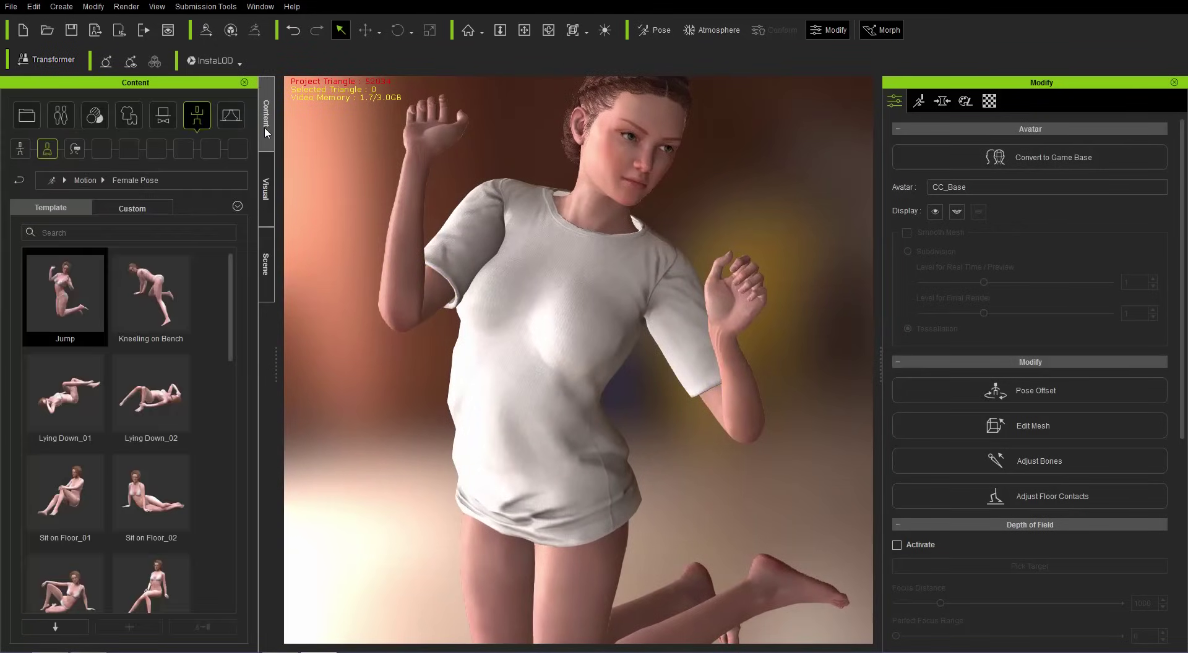
pyautogui.click(85, 180)
pyautogui.doubleClick(153, 500)
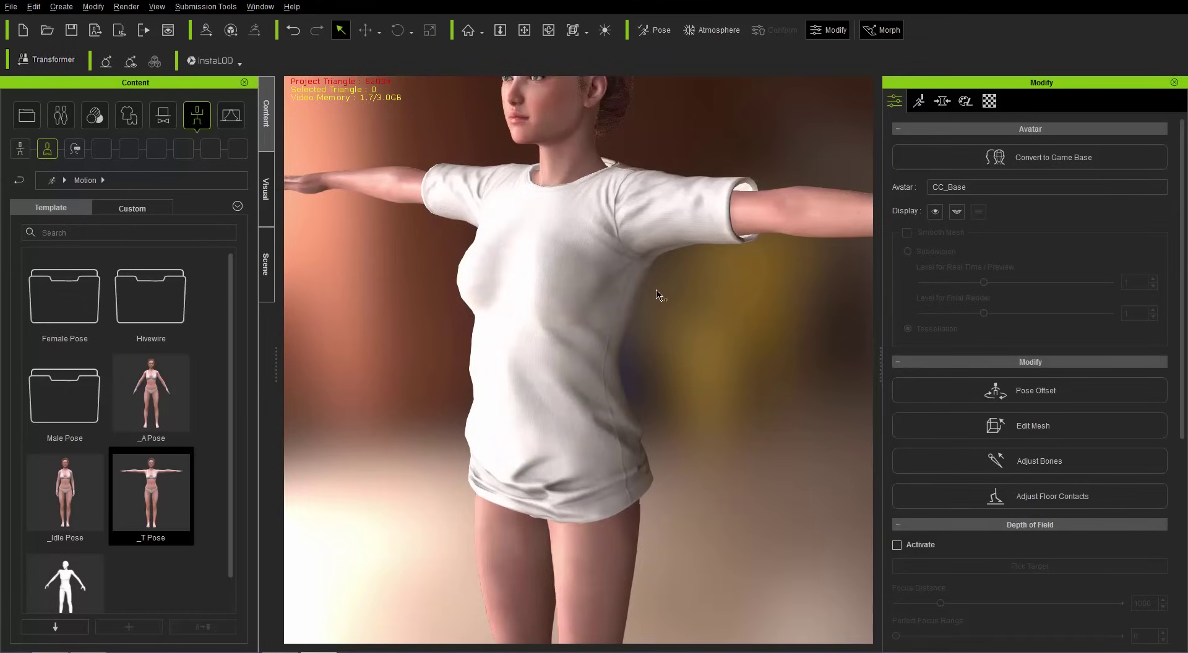
pyautogui.moveTo(479, 399); pyautogui.dragTo(636, 390, button='right')
pyautogui.scroll(5, 596, 304)
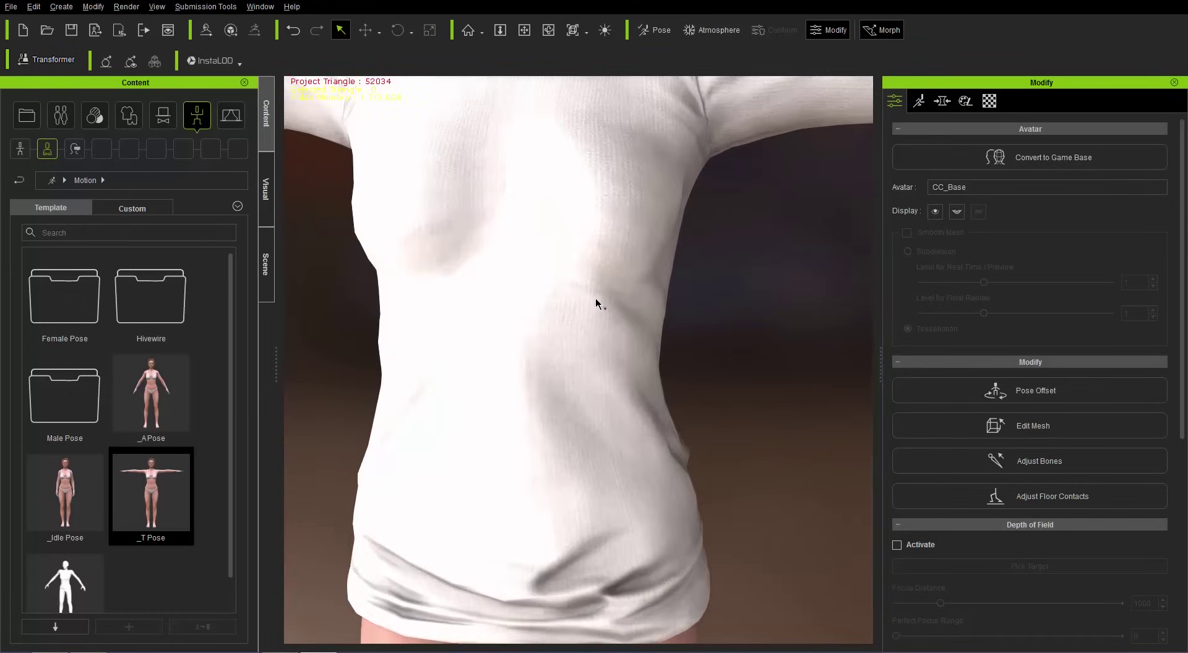
pyautogui.moveTo(596, 300); pyautogui.dragTo(640, 382, button='middle')
pyautogui.moveTo(640, 382); pyautogui.dragTo(570, 387, button='right')
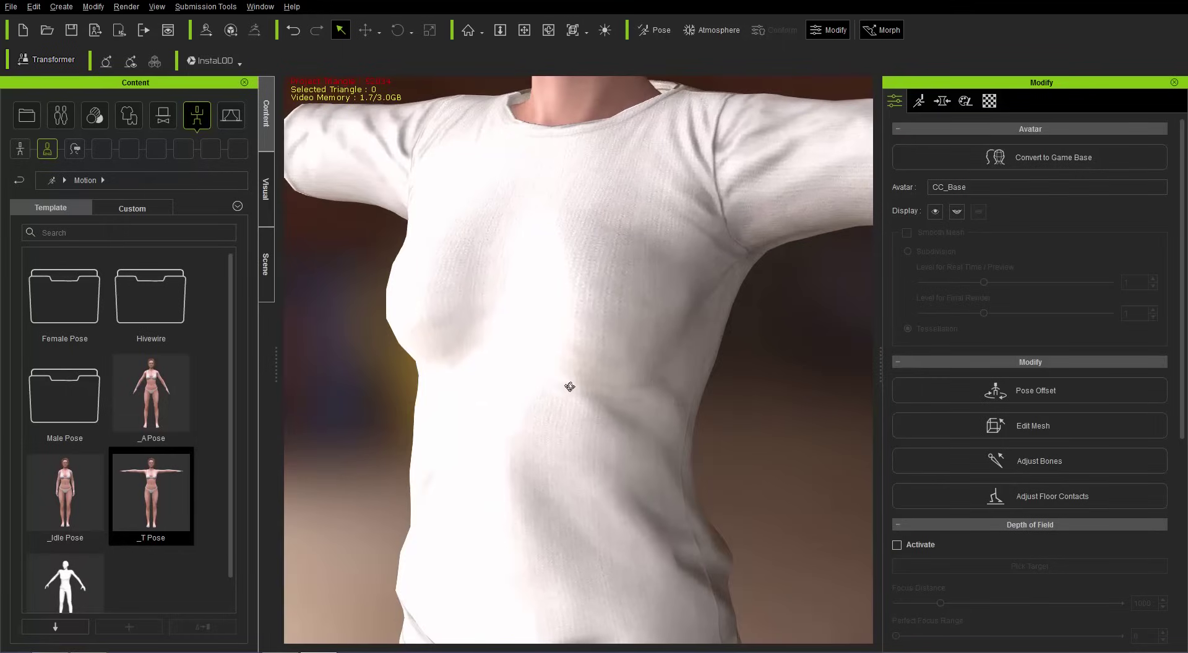
# Step: Set the T-shirt's Diffuse Color to grey (Val 129, #818181) in the Material tab
pyautogui.click(589, 287)
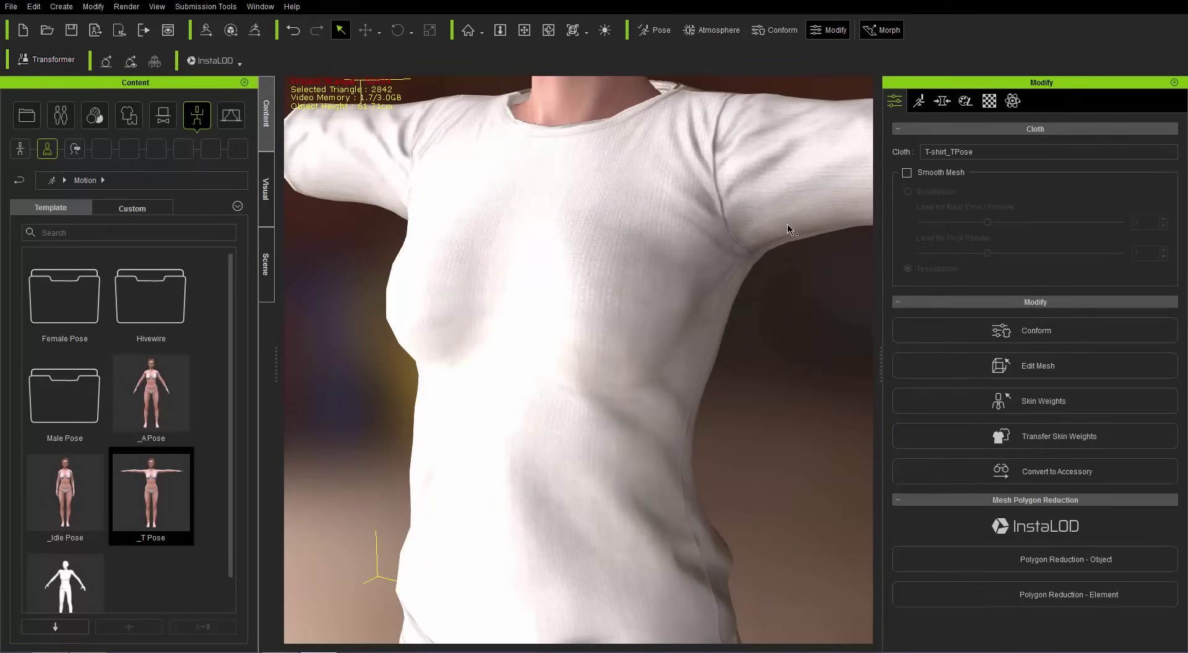
pyautogui.click(989, 101)
pyautogui.moveTo(1184, 407); pyautogui.dragTo(1183, 326)
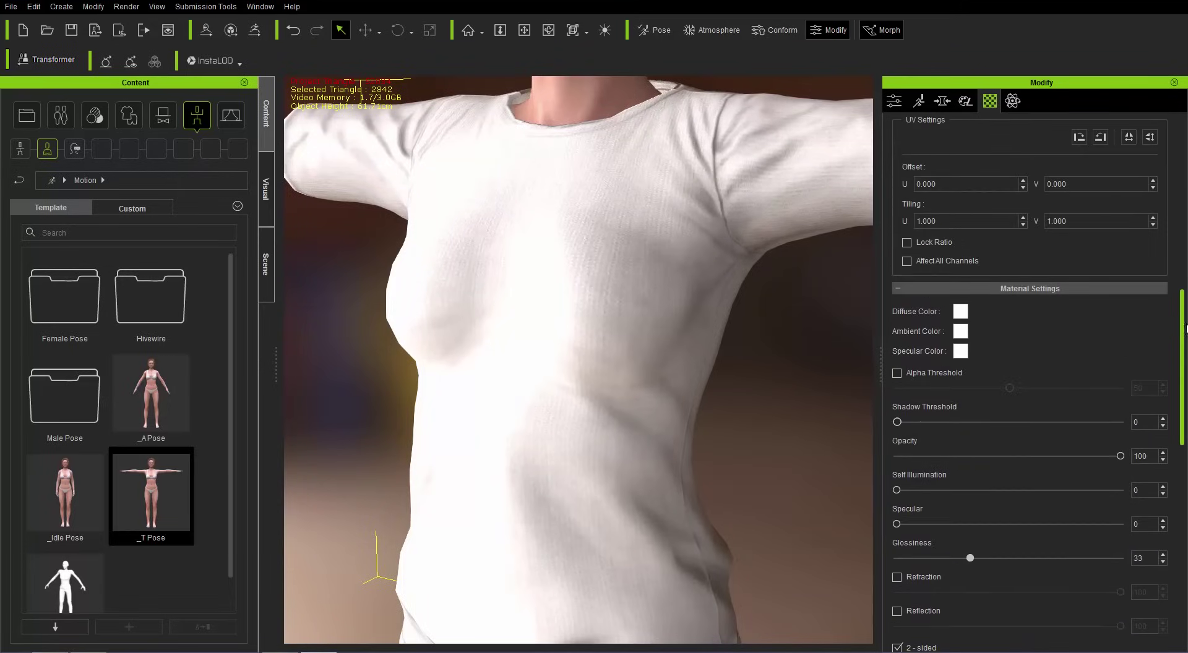
pyautogui.click(960, 312)
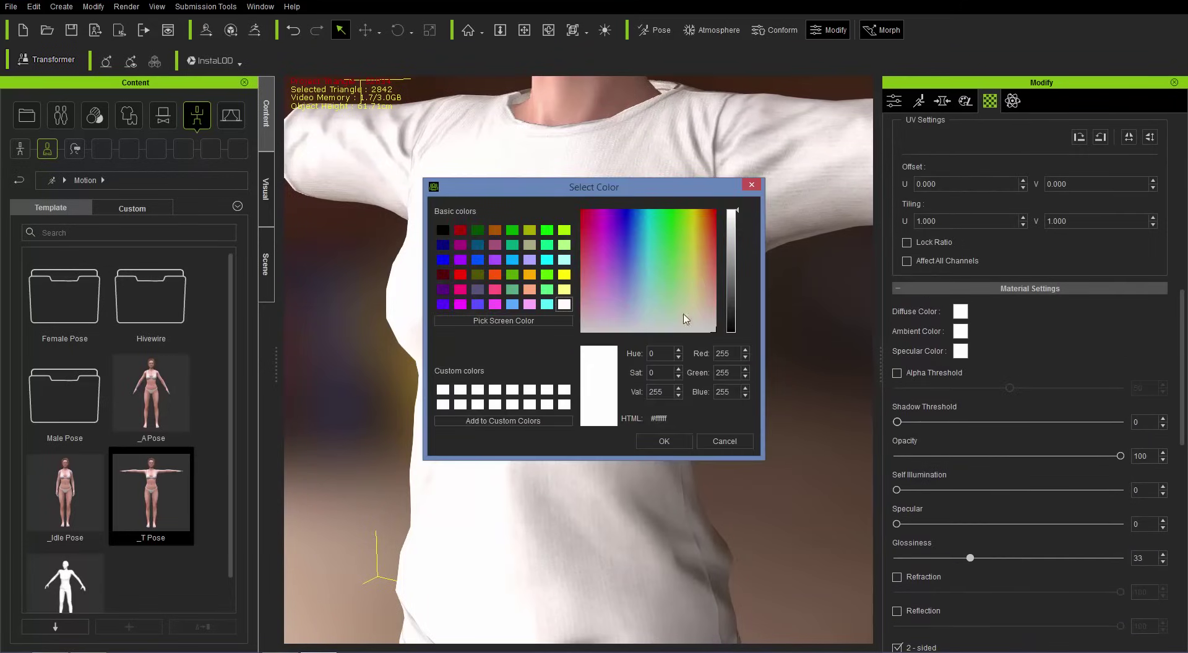
pyautogui.click(731, 271)
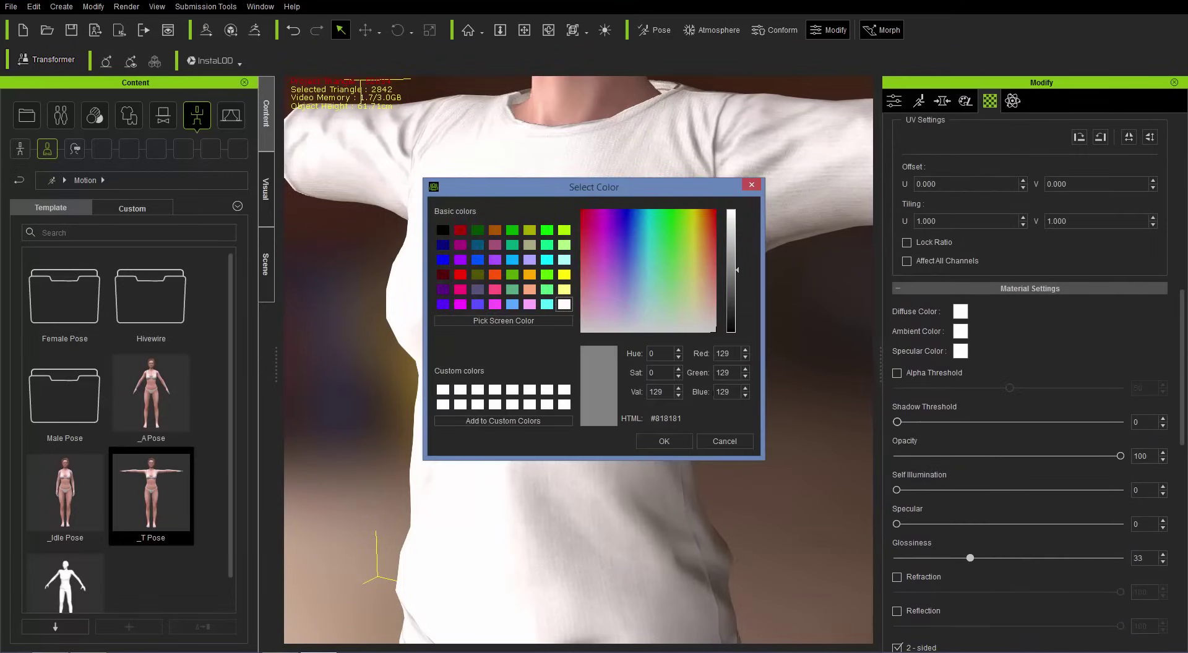
pyautogui.click(680, 440)
pyautogui.moveTo(660, 361); pyautogui.dragTo(765, 355, button='right')
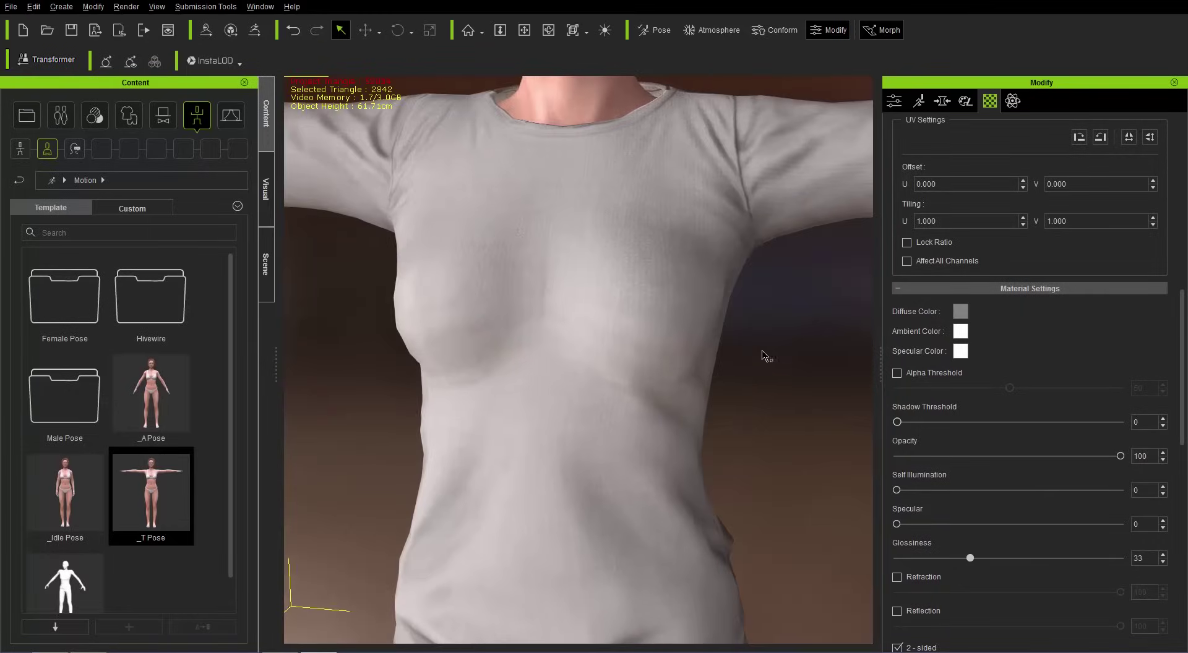
pyautogui.click(898, 102)
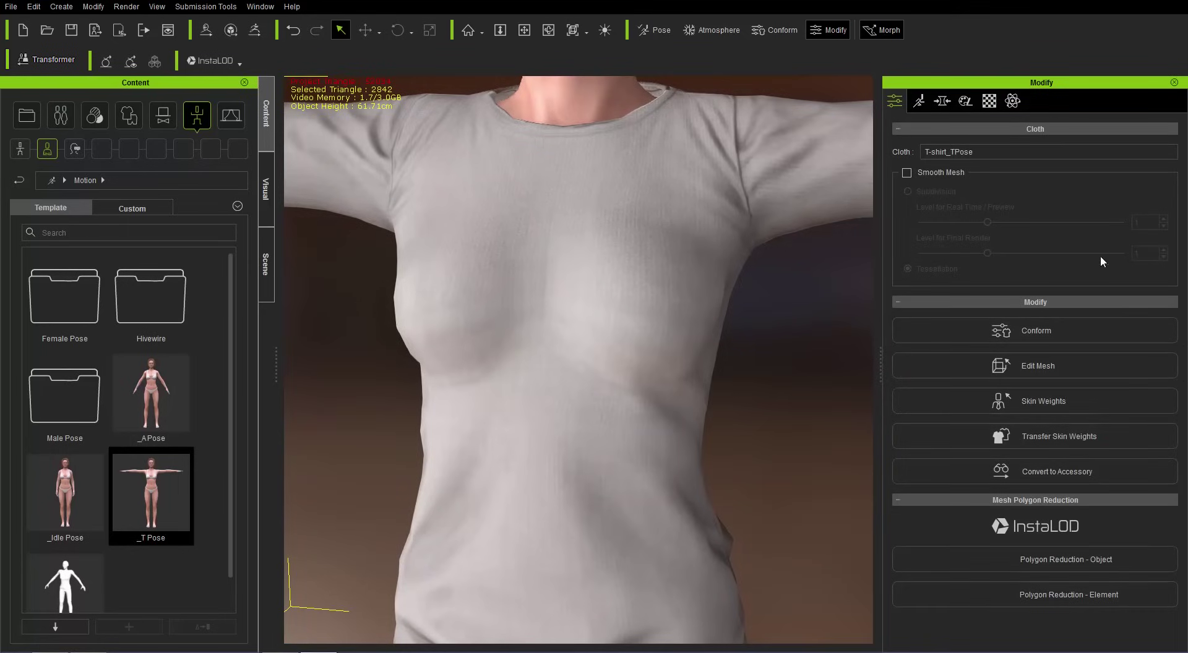
# Step: Open the T-shirt mesh for smooth-brush sculpting, then try and undo a stroke across the lower chest
pyautogui.click(1058, 365)
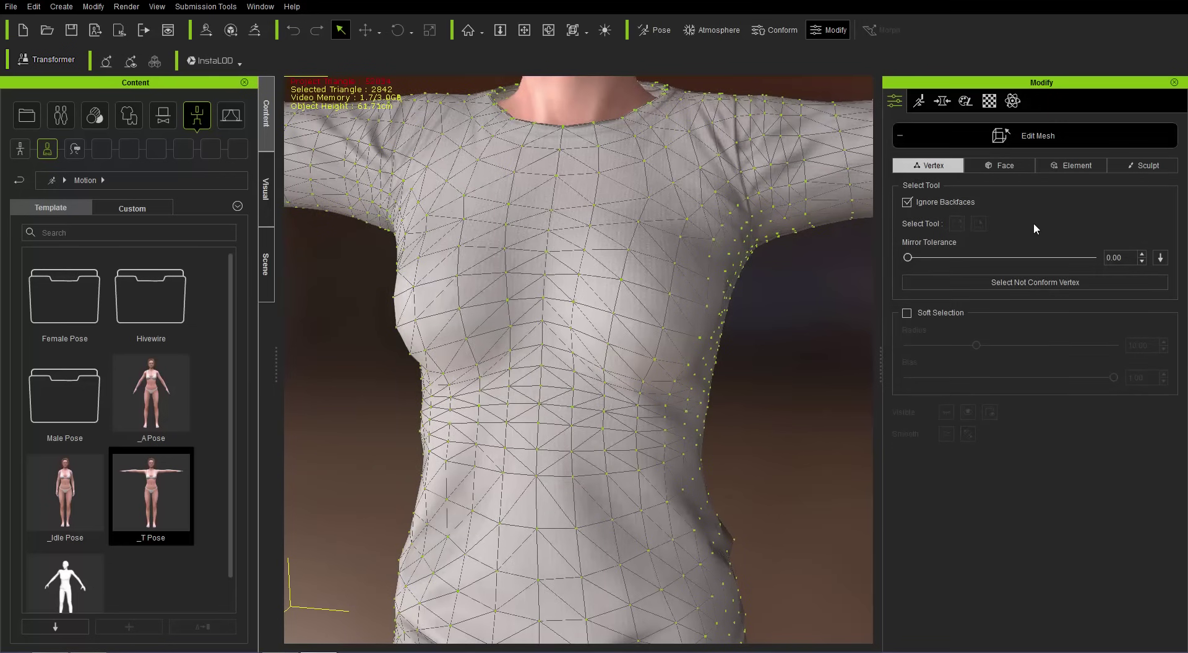
pyautogui.click(1144, 172)
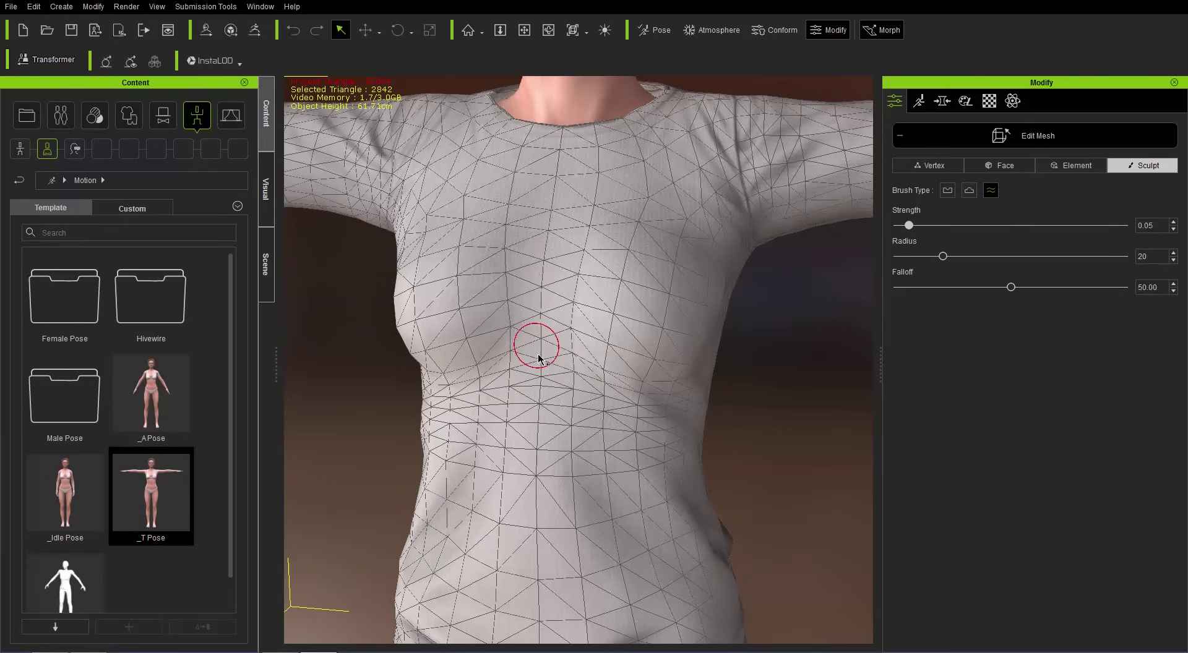
pyautogui.moveTo(565, 368)
pyautogui.mouseDown()
pyautogui.moveTo(671, 389)
pyautogui.moveTo(498, 359)
pyautogui.moveTo(424, 386)
pyautogui.moveTo(631, 346)
pyautogui.moveTo(629, 358)
pyautogui.moveTo(650, 362)
pyautogui.moveTo(624, 328)
pyautogui.moveTo(650, 347)
pyautogui.mouseUp()
pyautogui.hotkey('ctrl', 'z')
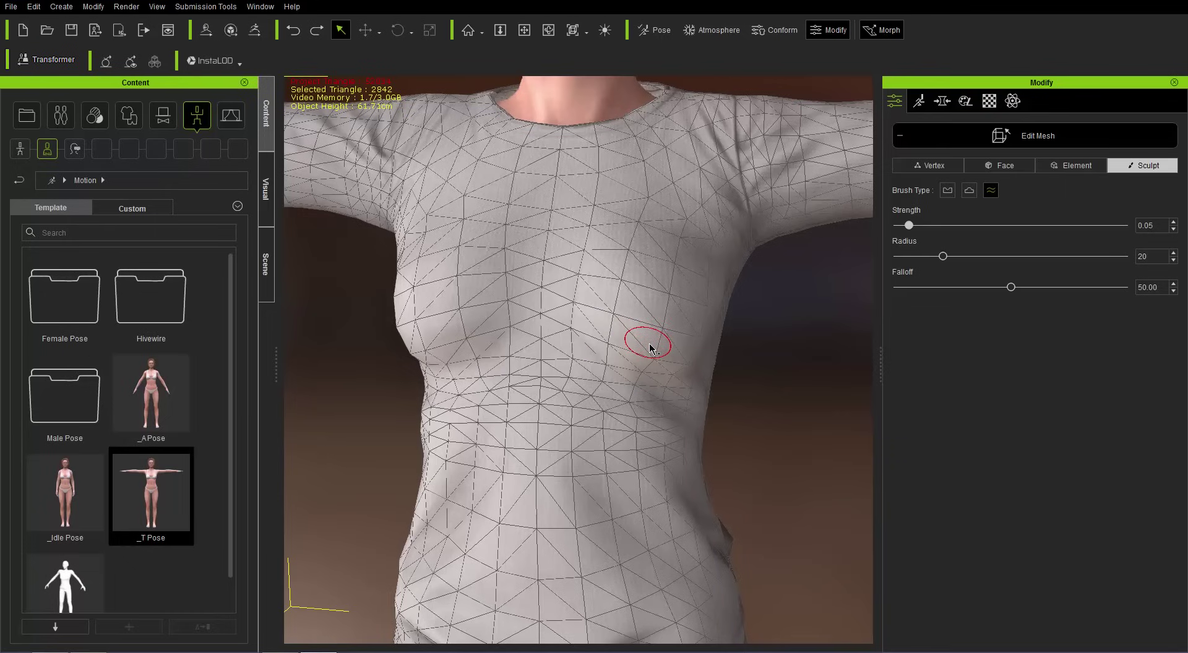
# Step: Orbit around the torso from left to frontal views, dabbing the smoothing brush once on the torso
pyautogui.moveTo(778, 374)
pyautogui.mouseDown(button='right')
pyautogui.moveTo(633, 383)
pyautogui.moveTo(761, 358)
pyautogui.mouseUp(button='right')
pyautogui.moveTo(761, 359); pyautogui.dragTo(718, 387, button='middle')
pyautogui.scroll(3, 718, 388)
pyautogui.click(792, 411)
pyautogui.scroll(-3, 742, 396)
pyautogui.moveTo(712, 392); pyautogui.dragTo(618, 400, button='right')
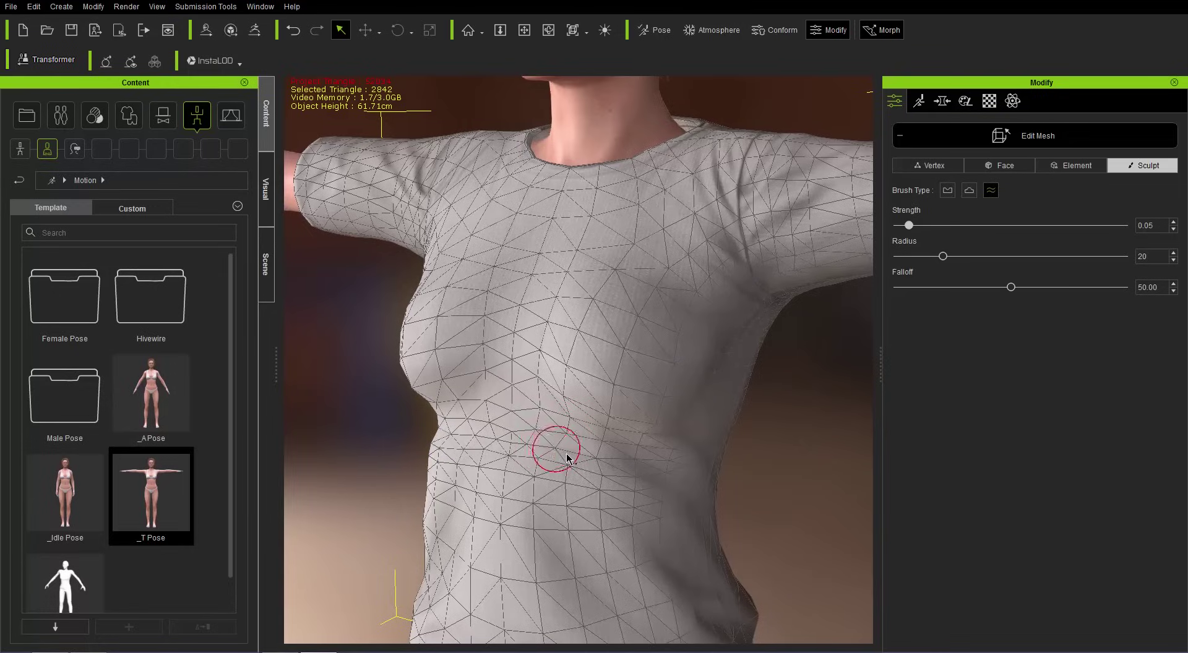
pyautogui.moveTo(722, 469); pyautogui.dragTo(805, 431, button='right')
pyautogui.moveTo(488, 411); pyautogui.dragTo(556, 417, button='right')
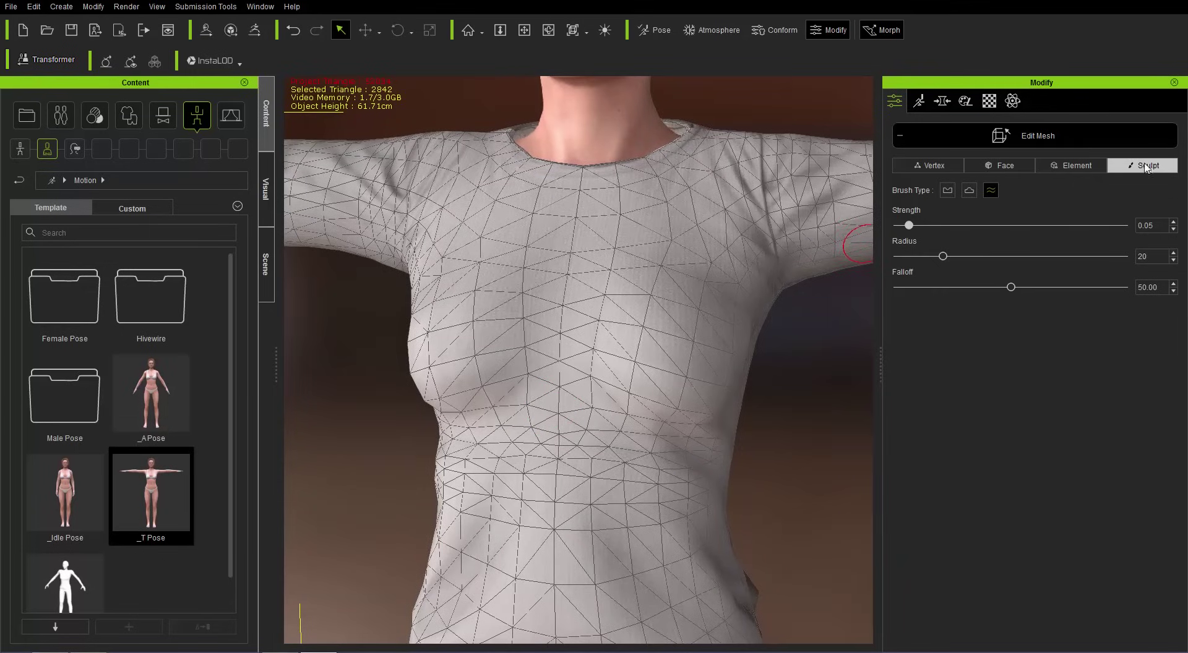
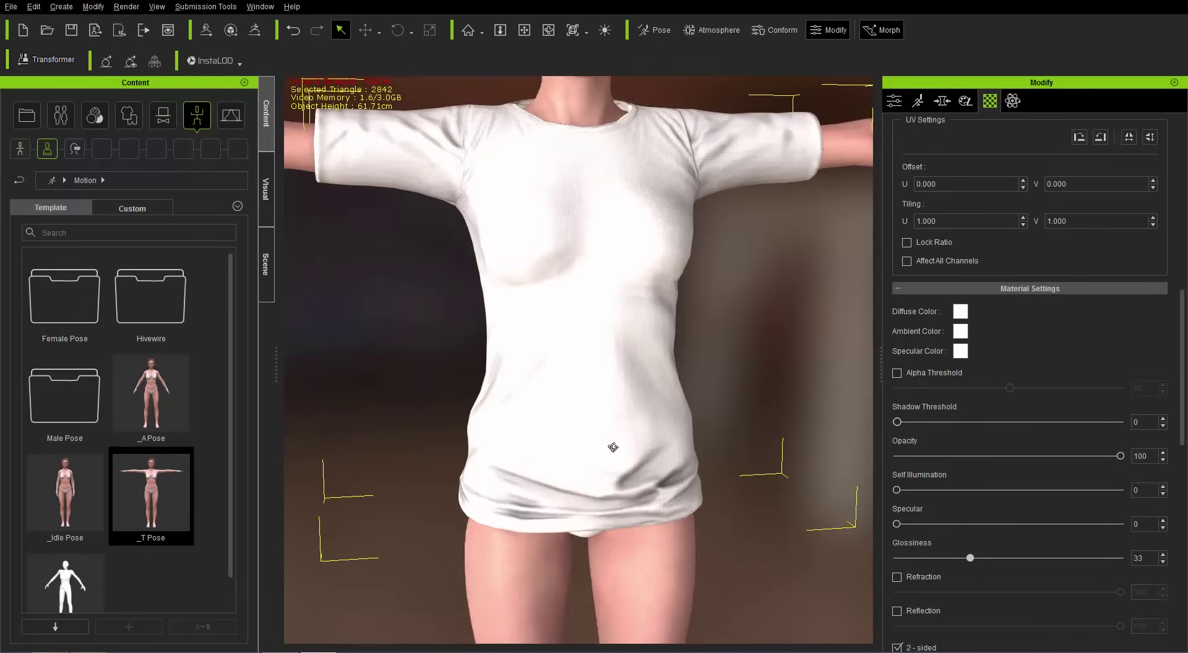
# Step: Orbit to the character's side and zoom in on the T-shirt hem at the hip
pyautogui.moveTo(517, 534); pyautogui.dragTo(687, 491, button='right')
pyautogui.moveTo(686, 491); pyautogui.dragTo(689, 277, button='middle')
pyautogui.moveTo(695, 433); pyautogui.dragTo(687, 400, button='right')
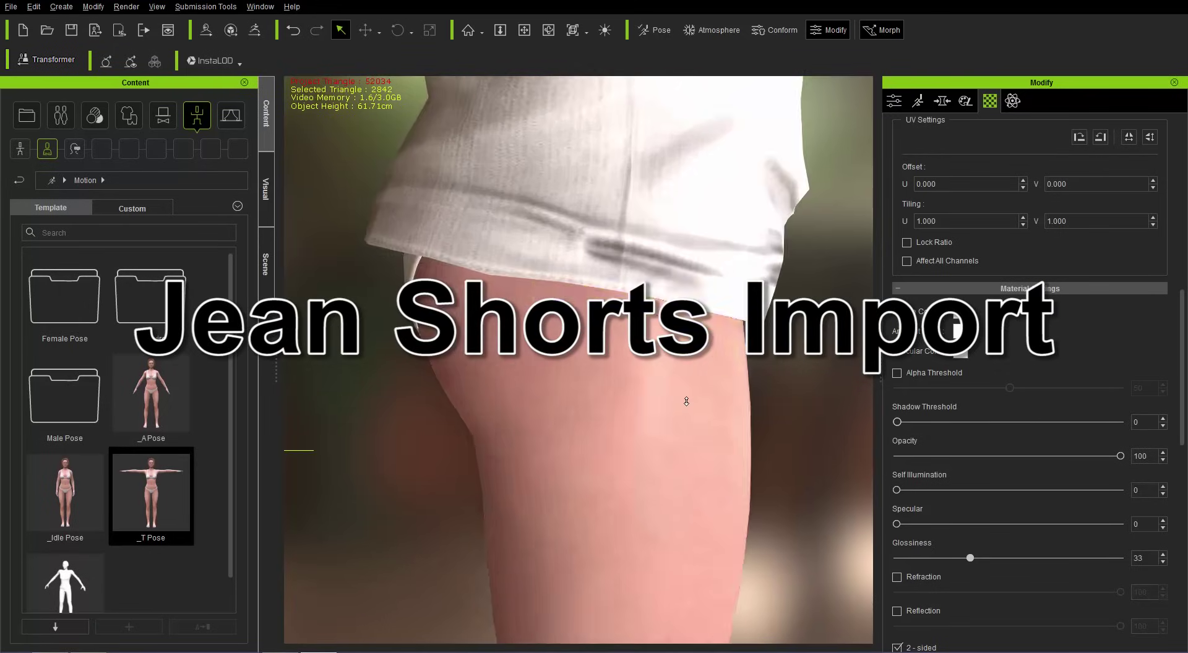
# Step: Import Pants_Modify.obj from Sketchfab Content > Shorts Dark Blue Jeans_Pants as a cloth item
pyautogui.moveTo(657, 323); pyautogui.dragTo(657, 440, button='middle')
pyautogui.moveTo(643, 396); pyautogui.dragTo(637, 390, button='right')
pyautogui.scroll(-1, 637, 390)
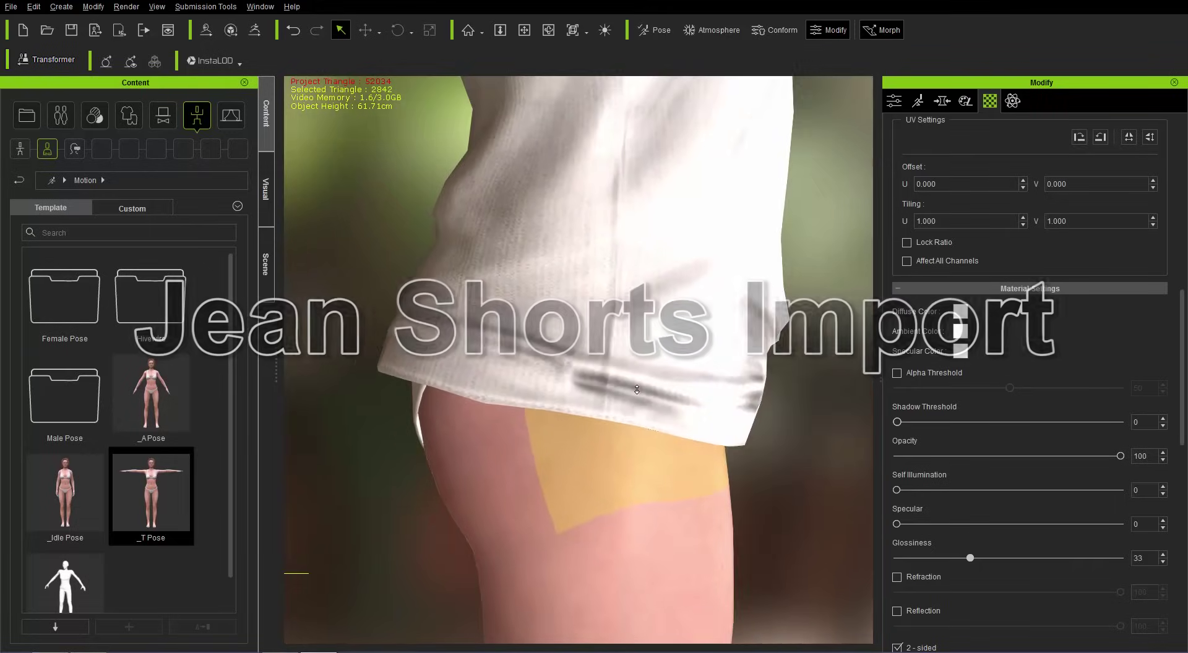
pyautogui.scroll(-1, 637, 390)
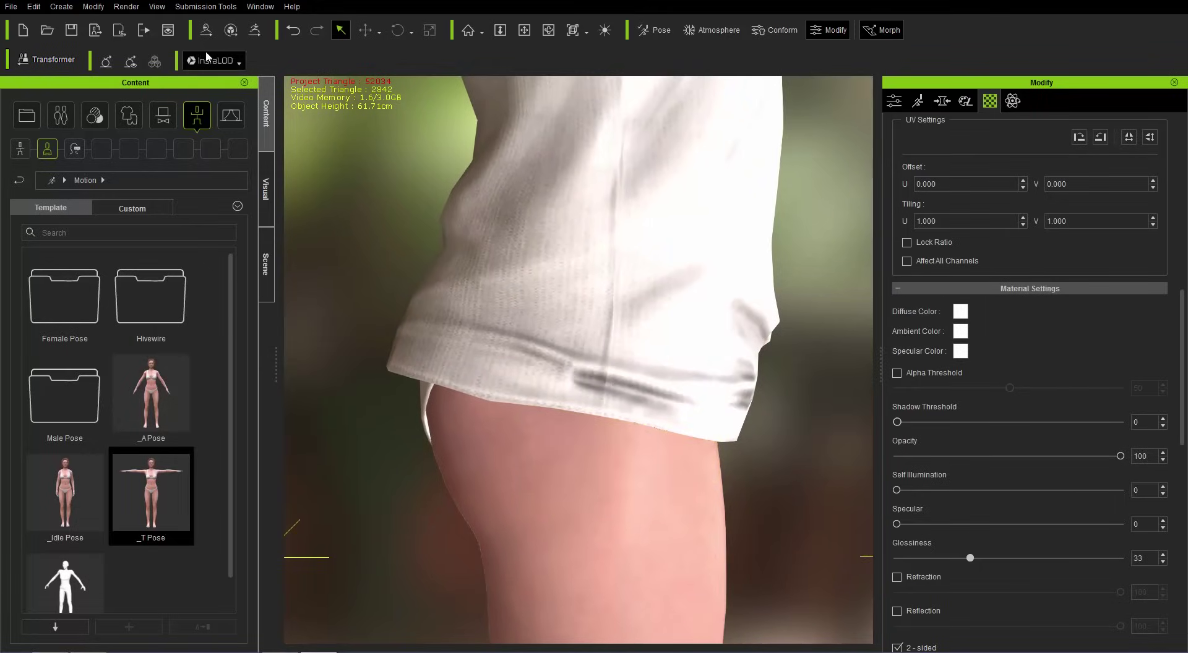
pyautogui.click(68, 11)
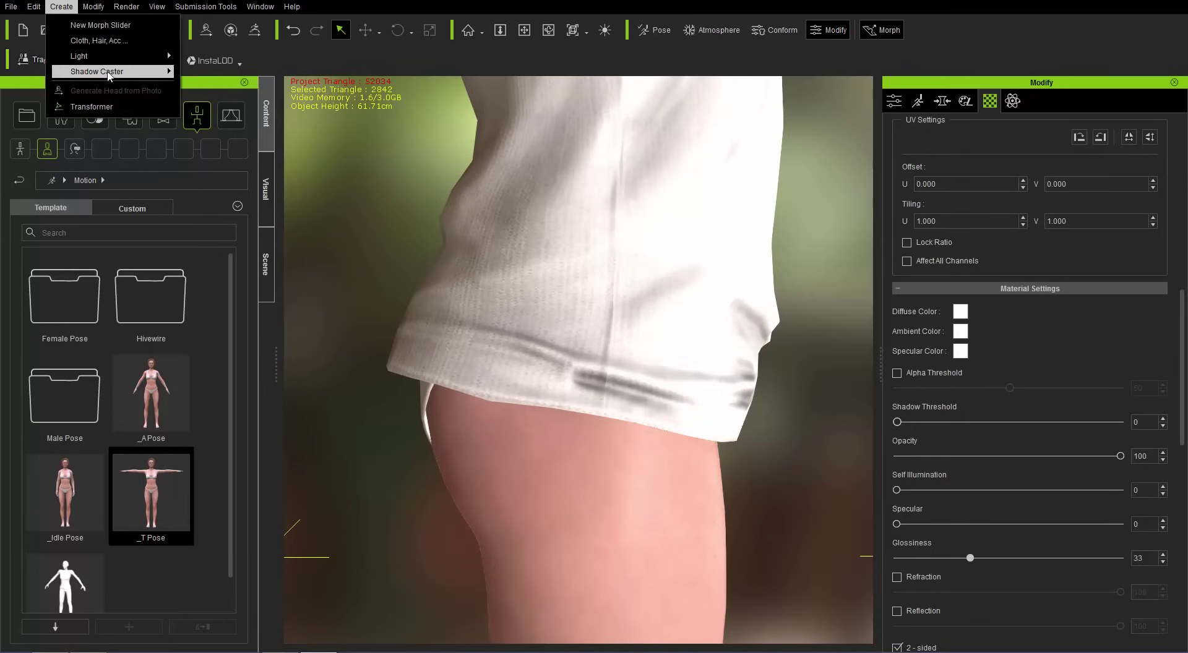
pyautogui.click(106, 42)
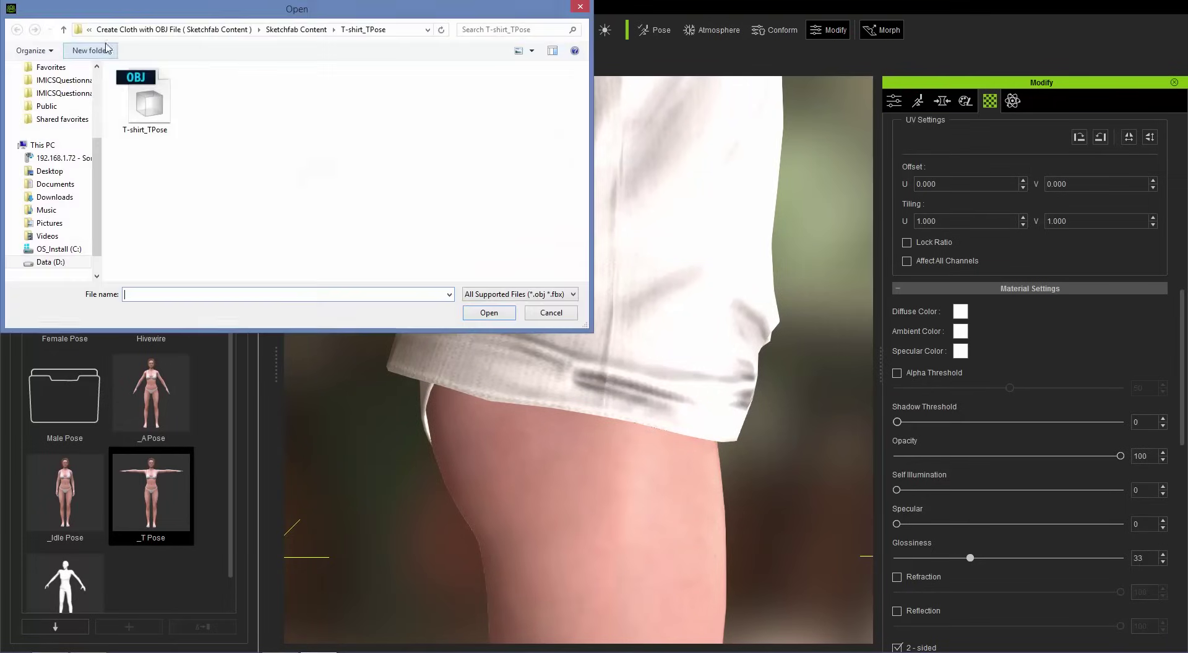
pyautogui.click(308, 32)
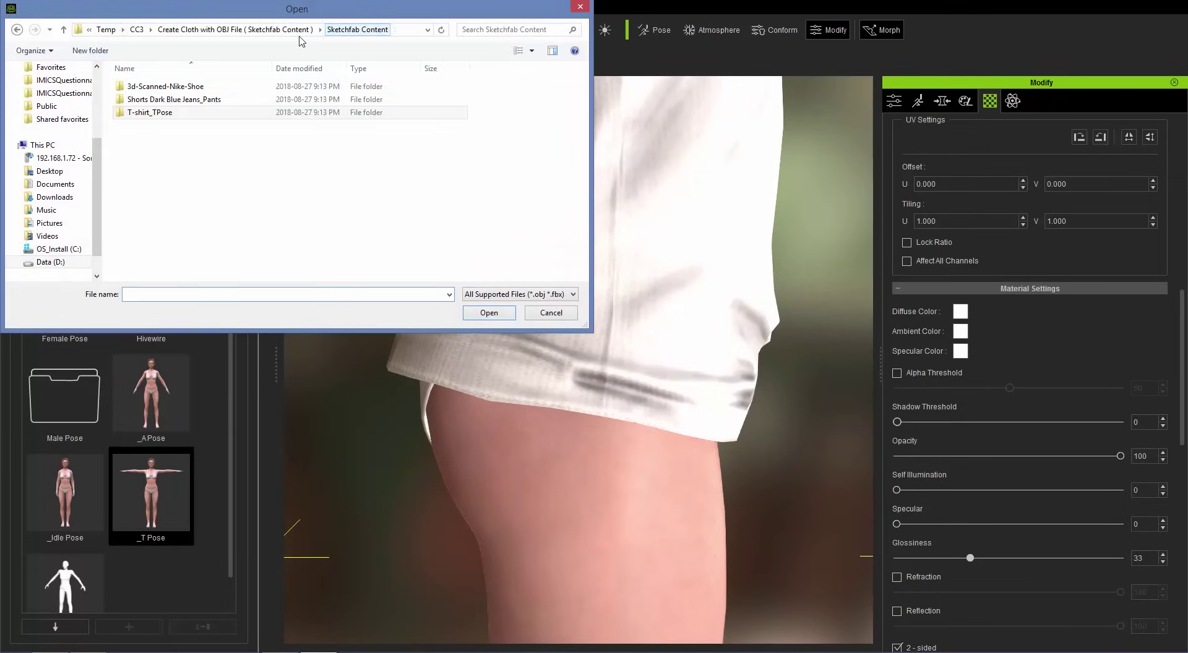
pyautogui.click(166, 101)
pyautogui.doubleClick(166, 105)
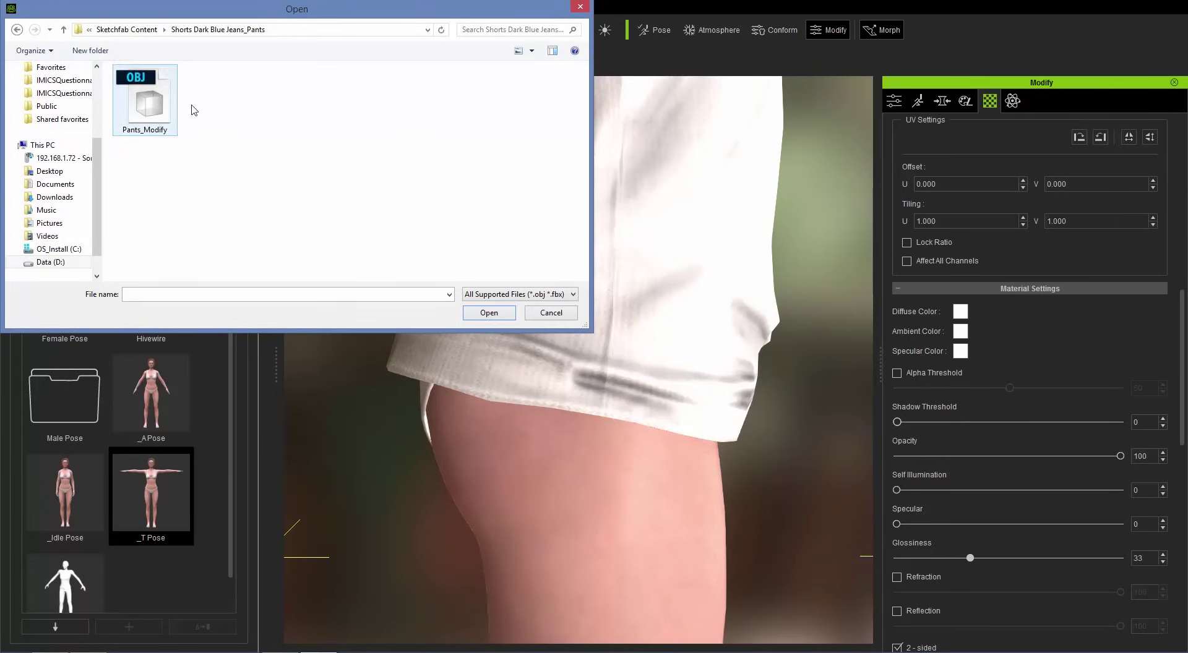
pyautogui.doubleClick(150, 99)
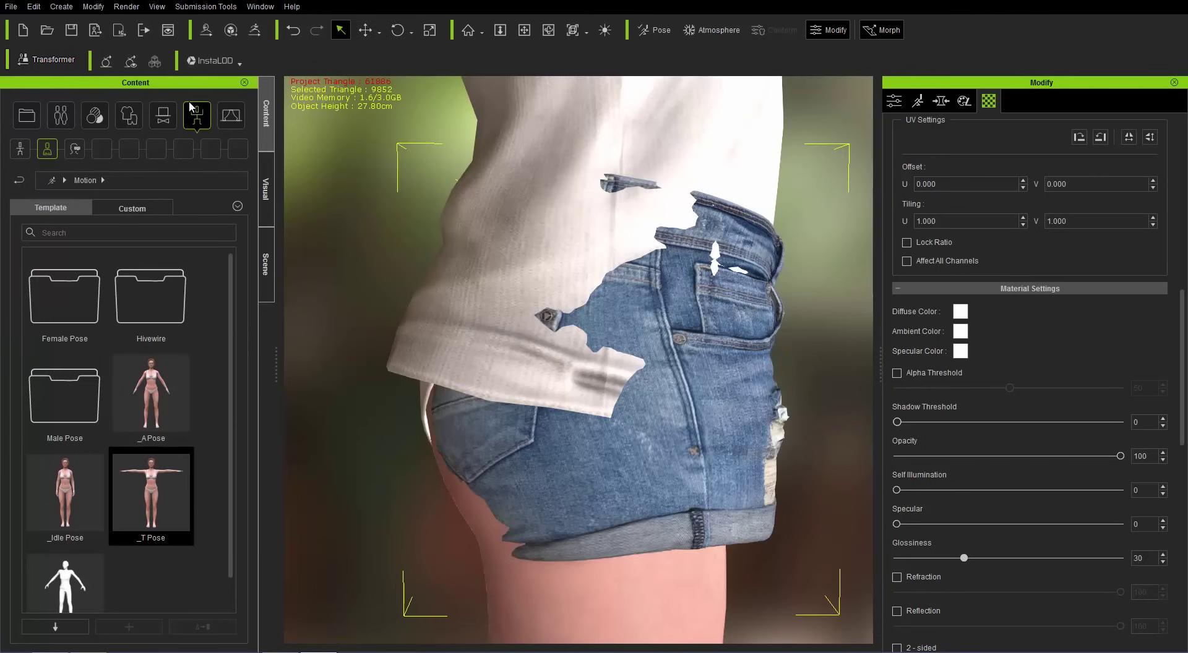
# Step: In the Attribute tab, push the denim shorts backward on the hips to Move Z -2.074
pyautogui.scroll(-4, 691, 336)
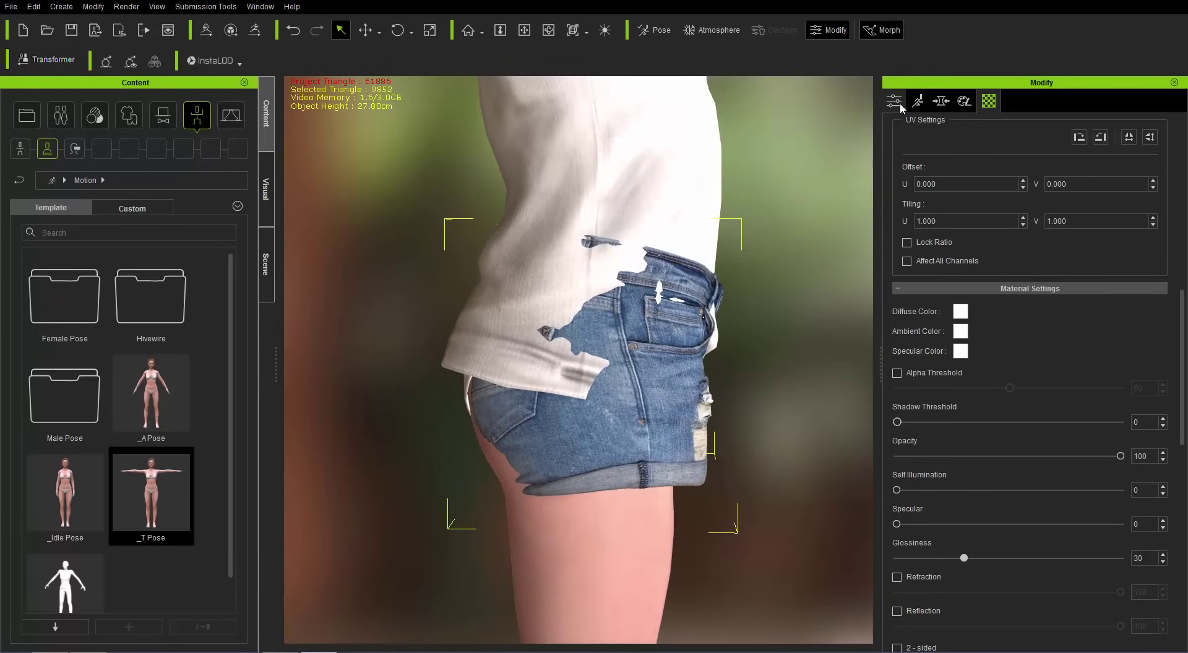
pyautogui.click(900, 102)
pyautogui.scroll(-5, 1183, 371)
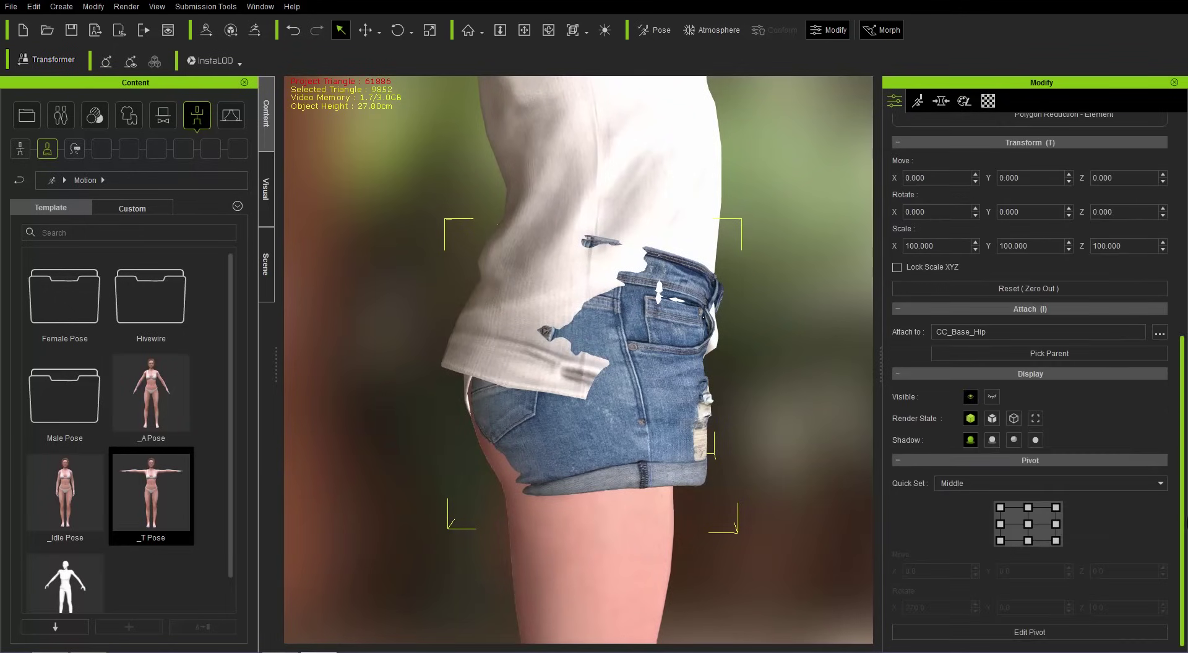
pyautogui.click(1026, 524)
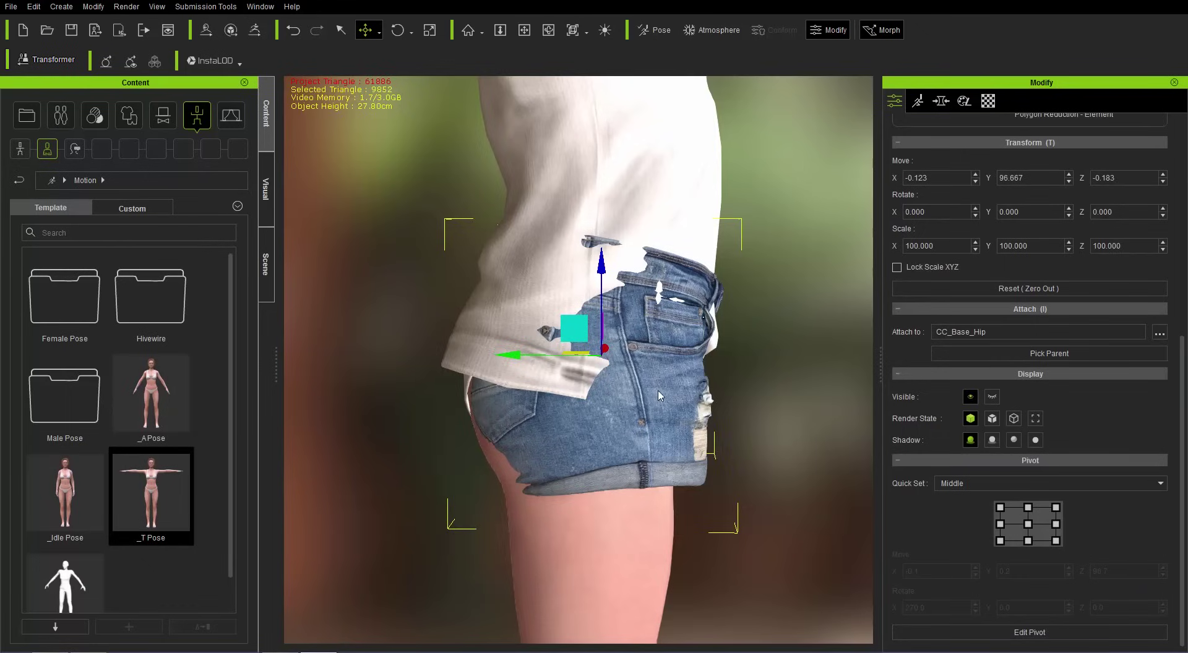
pyautogui.moveTo(637, 396); pyautogui.dragTo(669, 405, button='right')
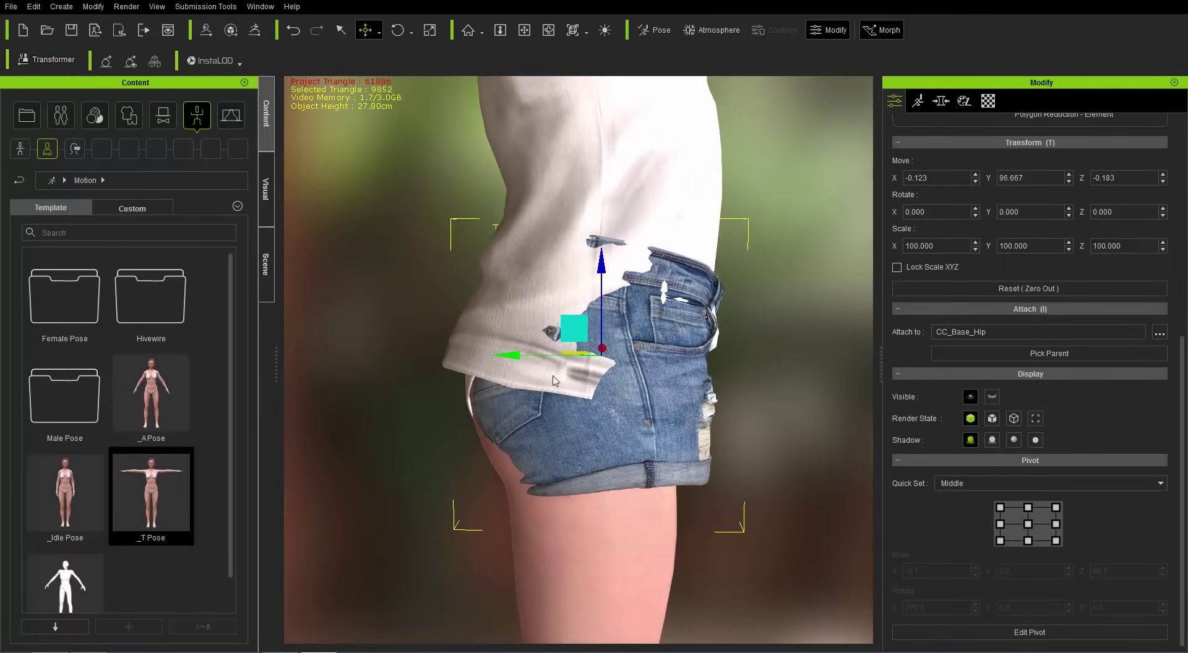
pyautogui.moveTo(510, 356); pyautogui.dragTo(491, 359)
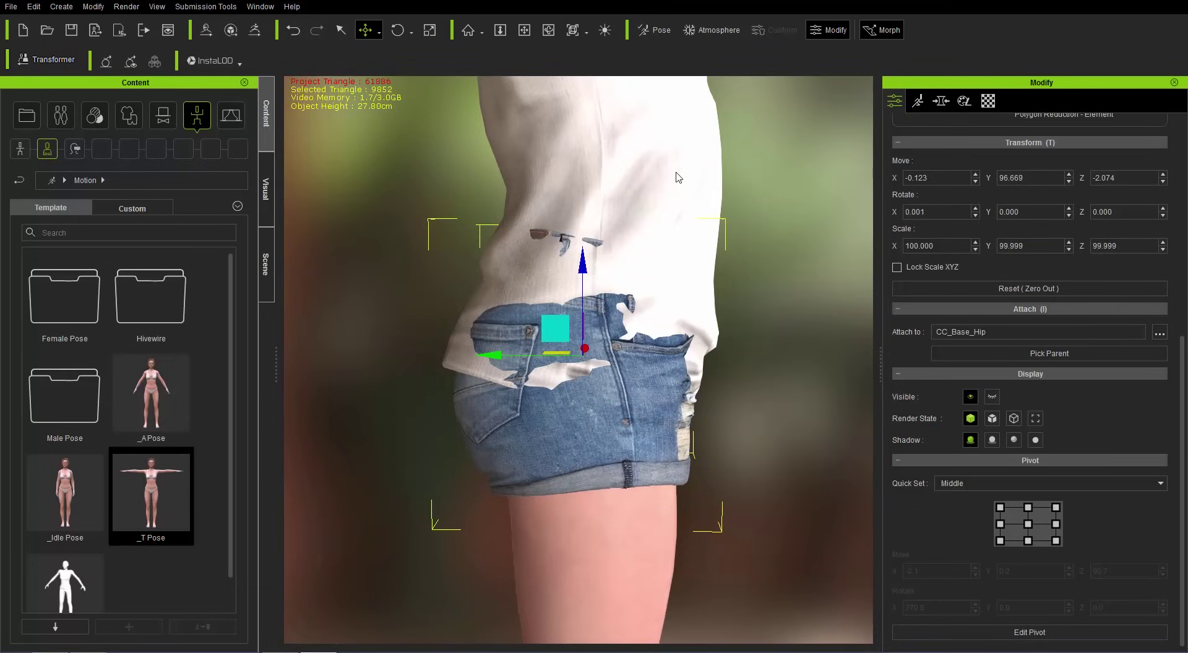
# Step: Hide T-shirt_TPose in the Scene tree and select the Pants_Modify shorts
pyautogui.click(263, 245)
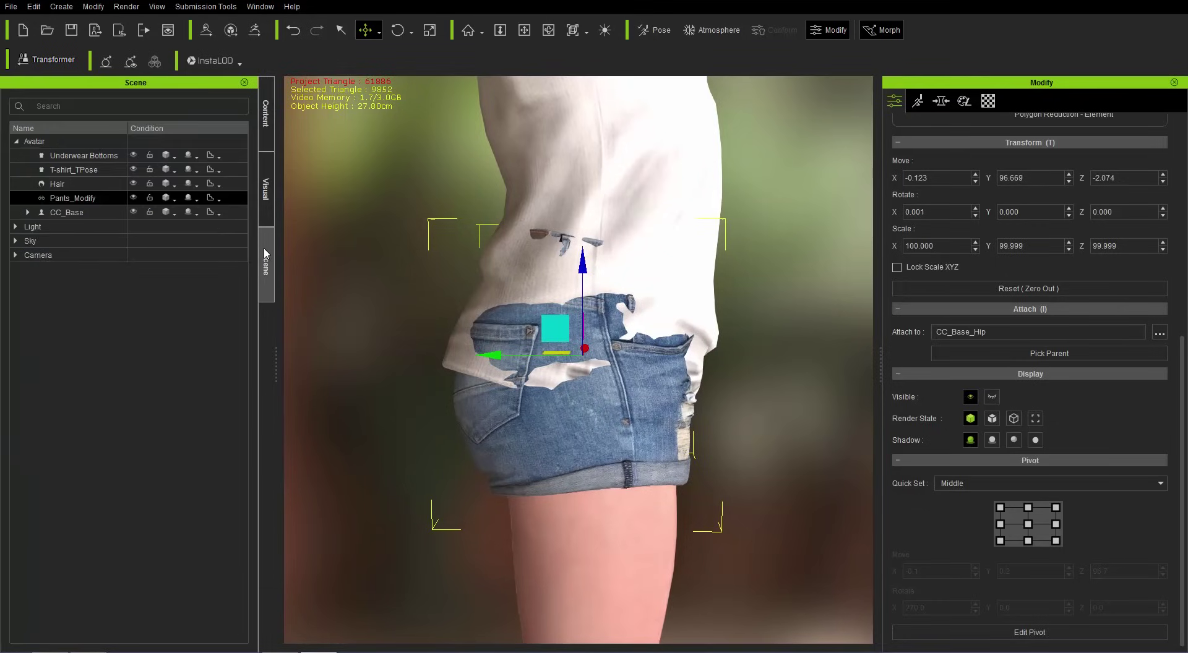
pyautogui.keyDown('ctrl'); pyautogui.click(134, 170); pyautogui.keyUp('ctrl')
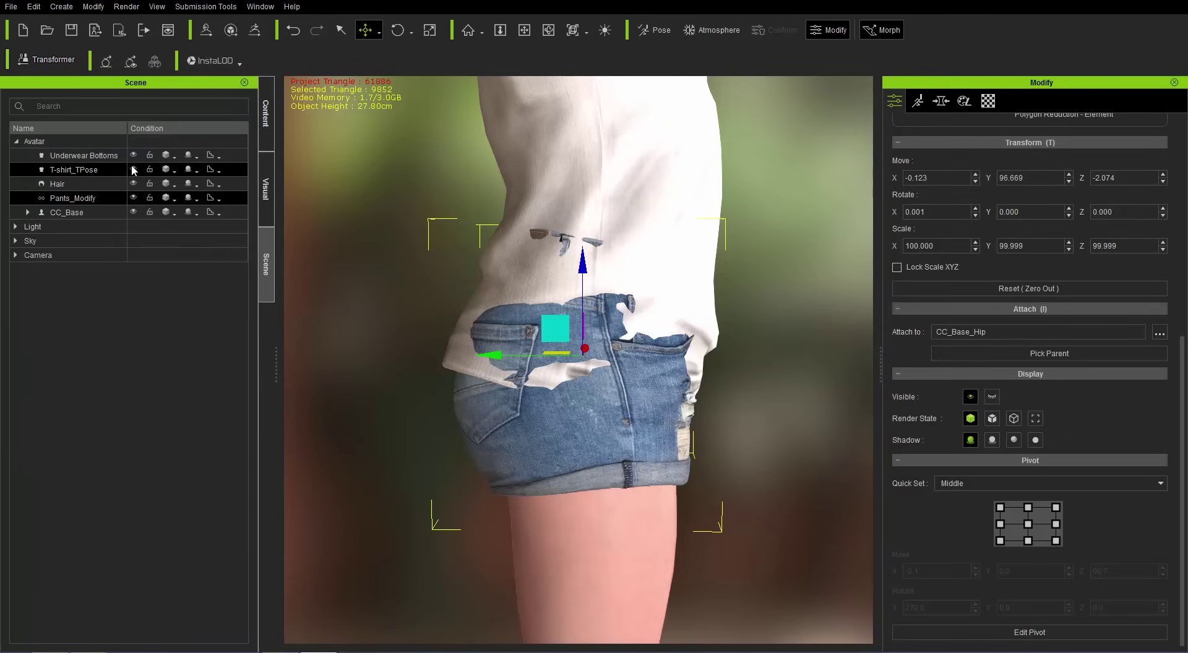
pyautogui.click(134, 170)
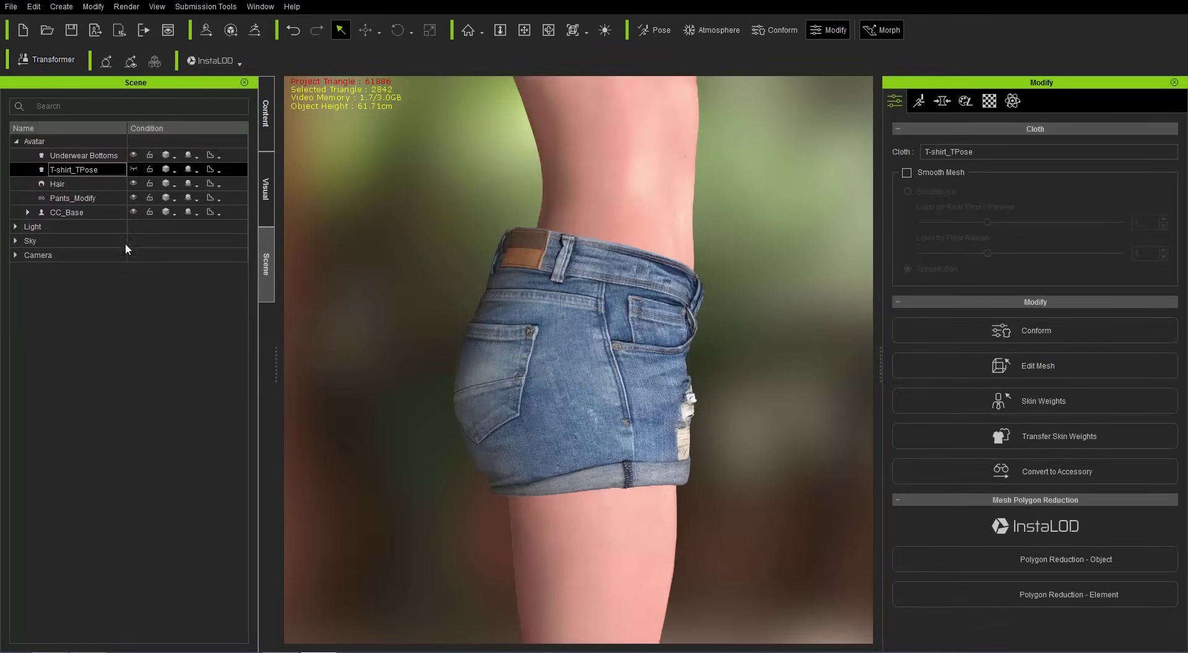
pyautogui.click(80, 198)
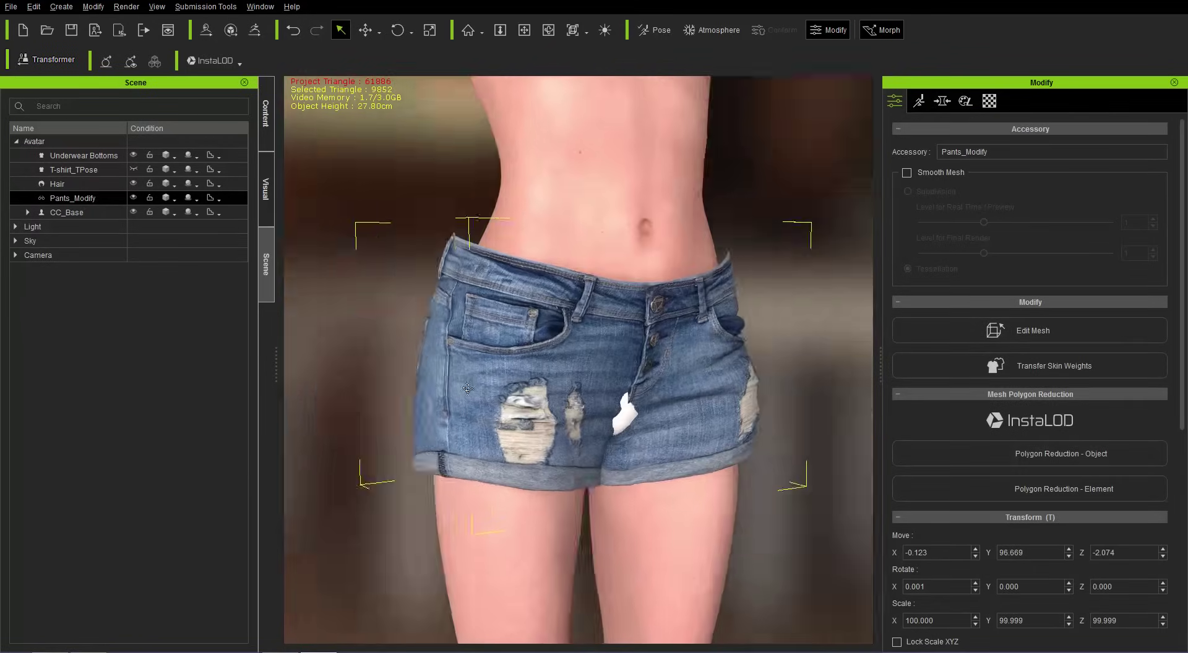
# Step: Refit the shorts with Move and Scale gizmos to Move Z -1.741 and Scale Y 101.506
pyautogui.moveTo(468, 388); pyautogui.dragTo(682, 401, button='right')
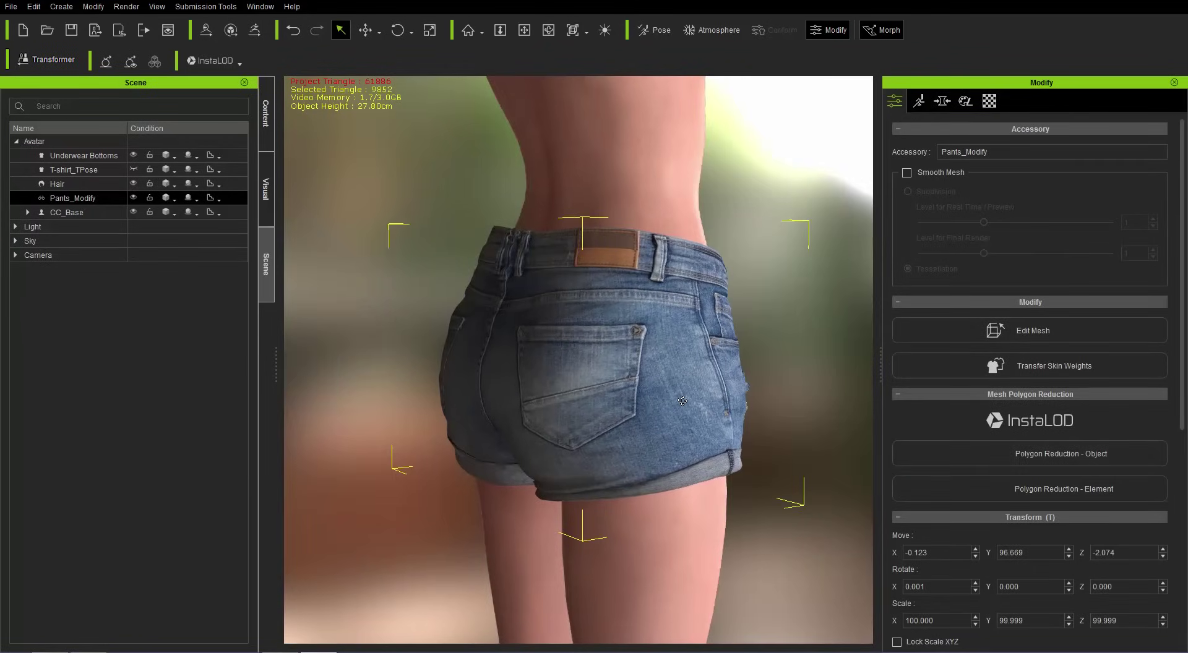
pyautogui.press('w')
pyautogui.moveTo(679, 455); pyautogui.dragTo(413, 447, button='right')
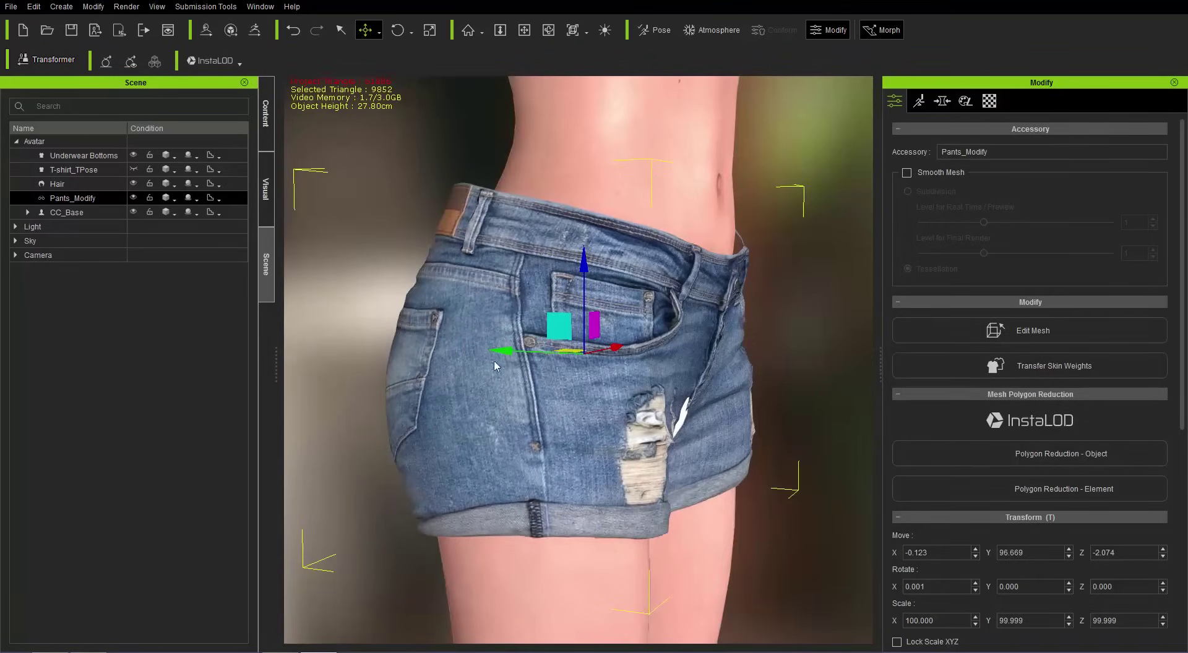
pyautogui.moveTo(498, 350); pyautogui.dragTo(503, 350)
pyautogui.moveTo(467, 361); pyautogui.dragTo(510, 398, button='right')
pyautogui.press('r')
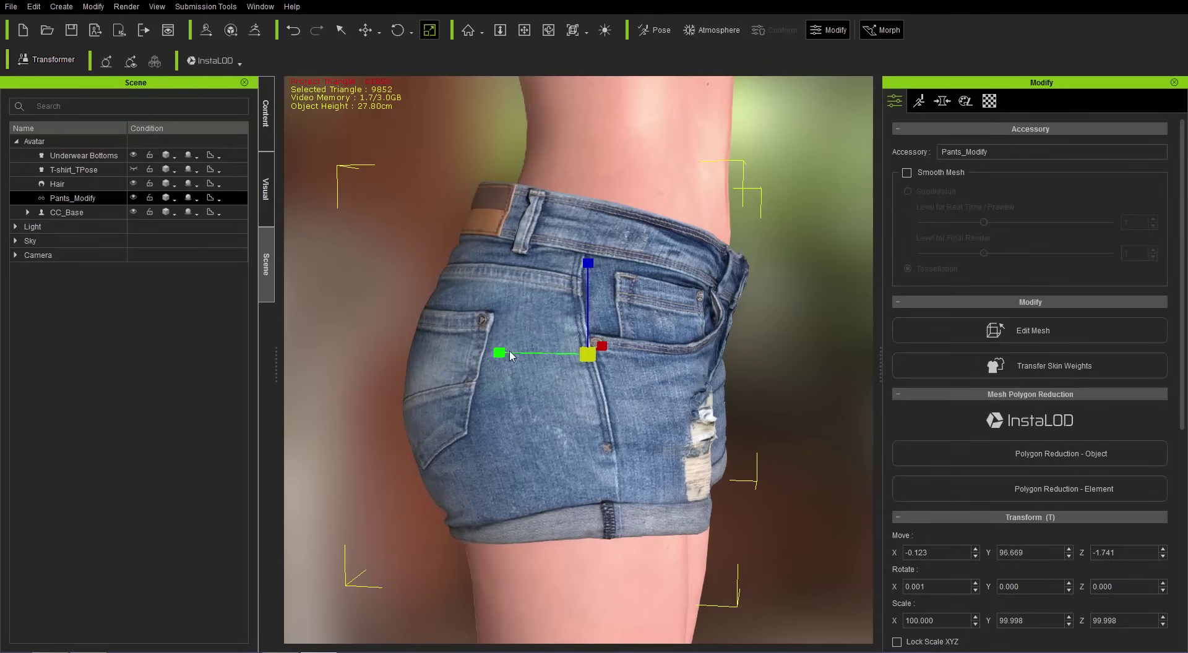
pyautogui.moveTo(502, 352); pyautogui.dragTo(518, 361)
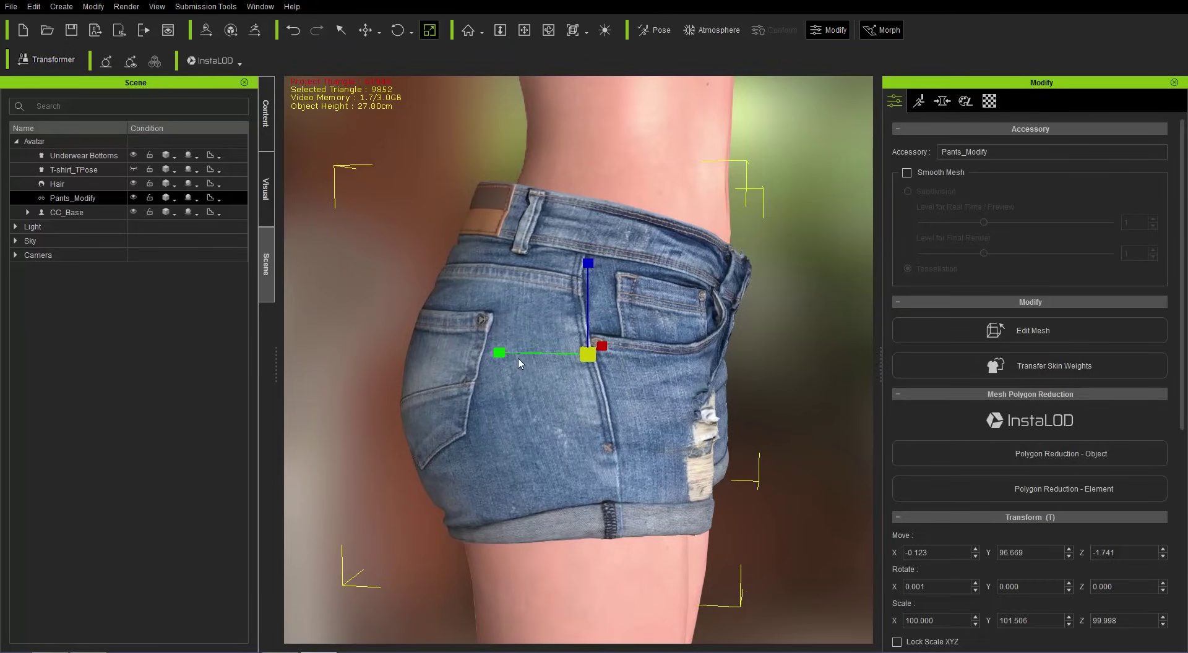
pyautogui.moveTo(678, 394); pyautogui.dragTo(796, 261, button='right')
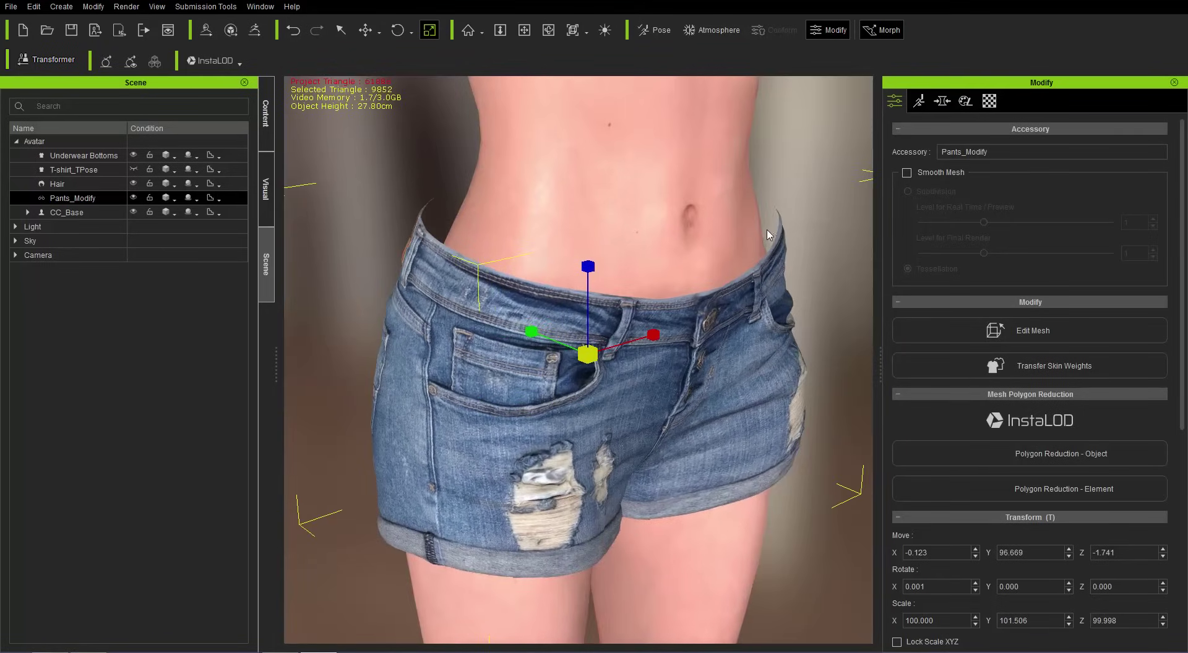
# Step: Enable 2-sided on the shorts' material and inspect them from below and the front
pyautogui.click(988, 102)
pyautogui.scroll(-5, 987, 373)
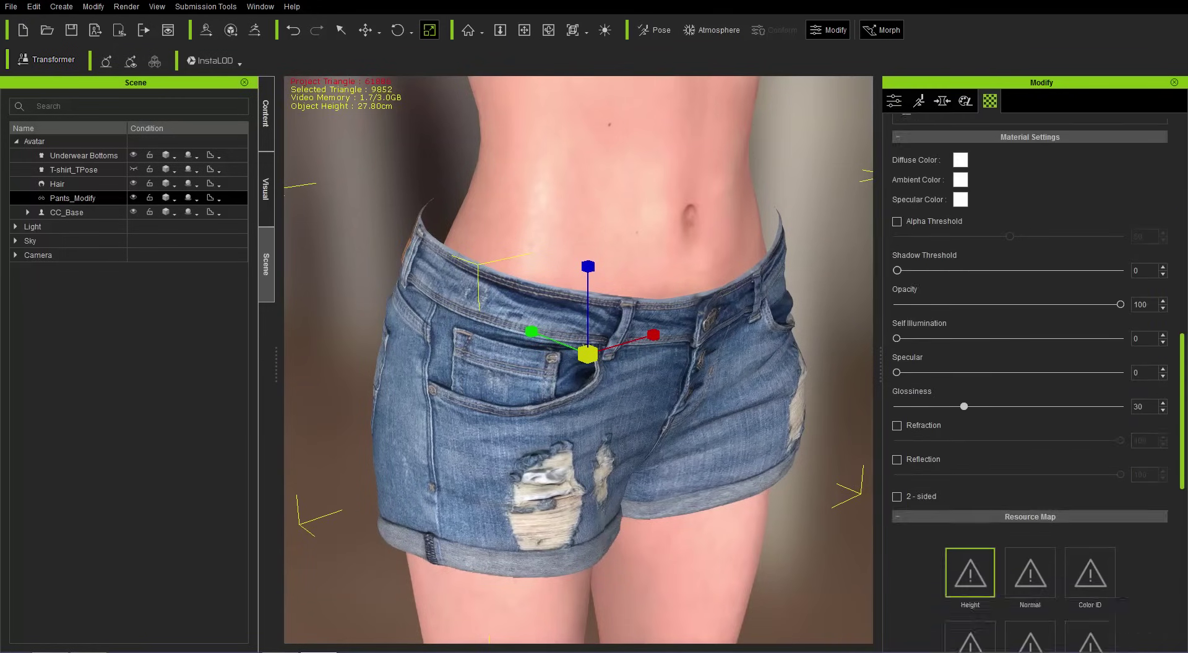
pyautogui.click(897, 351)
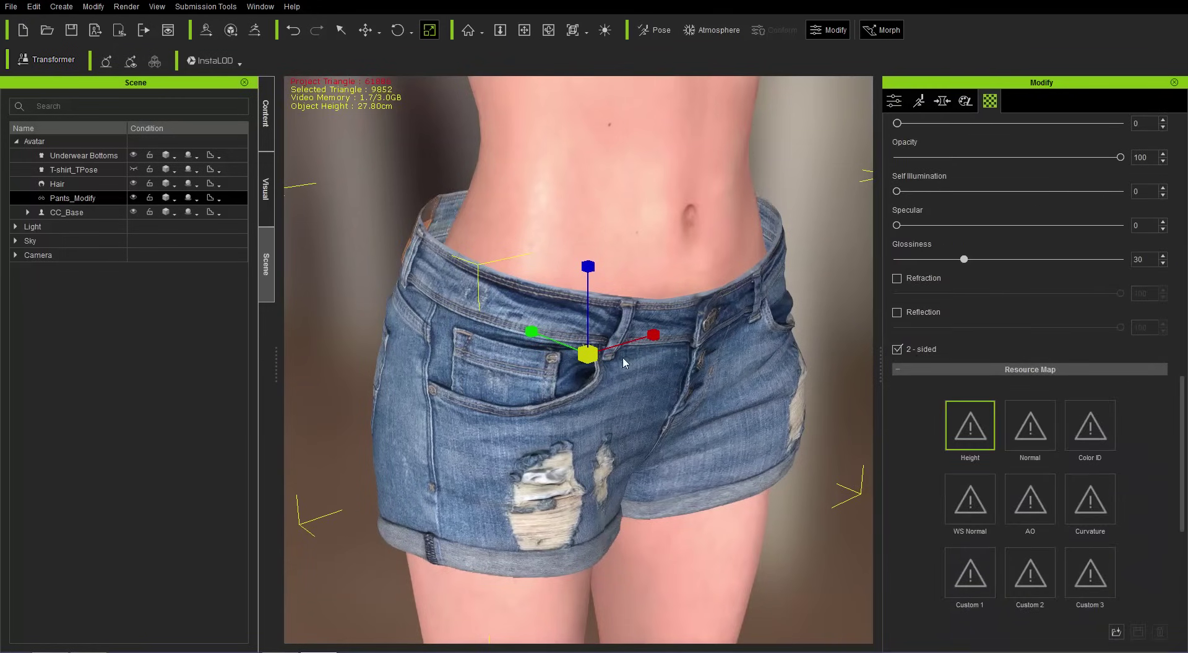
pyautogui.keyDown('alt'); pyautogui.moveTo(576, 396); pyautogui.dragTo(619, 341); pyautogui.keyUp('alt')
pyautogui.scroll(-2, 621, 339)
pyautogui.keyDown('alt'); pyautogui.moveTo(620, 384); pyautogui.dragTo(624, 394); pyautogui.keyUp('alt')
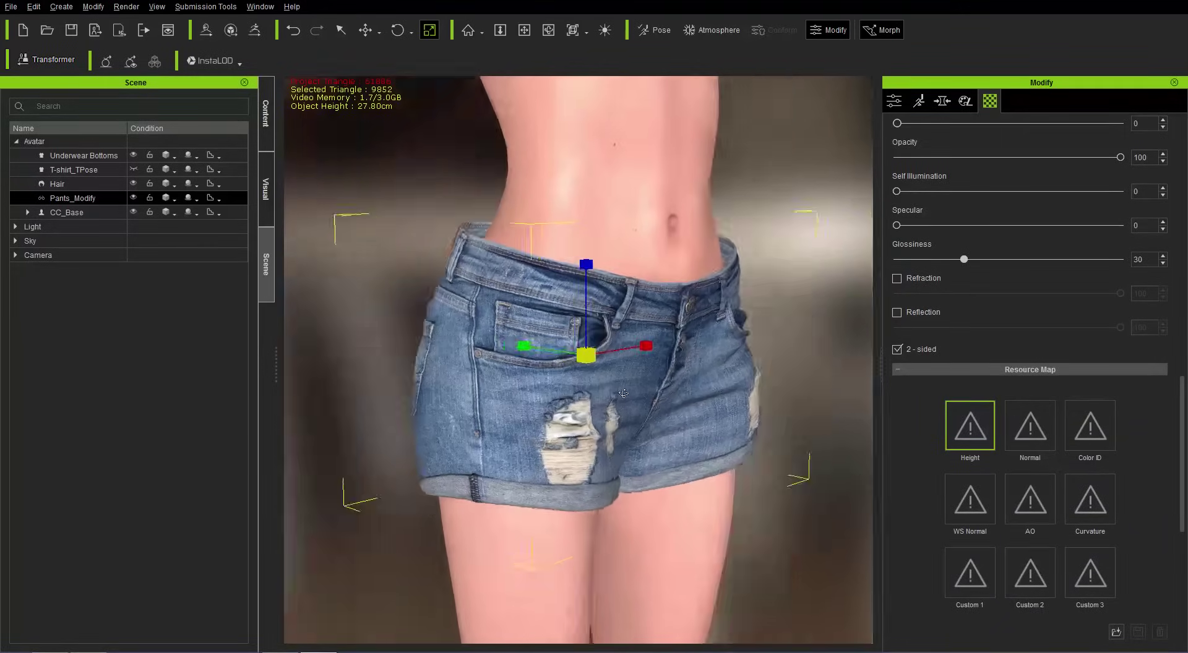
pyautogui.moveTo(623, 393); pyautogui.dragTo(544, 405, button='right')
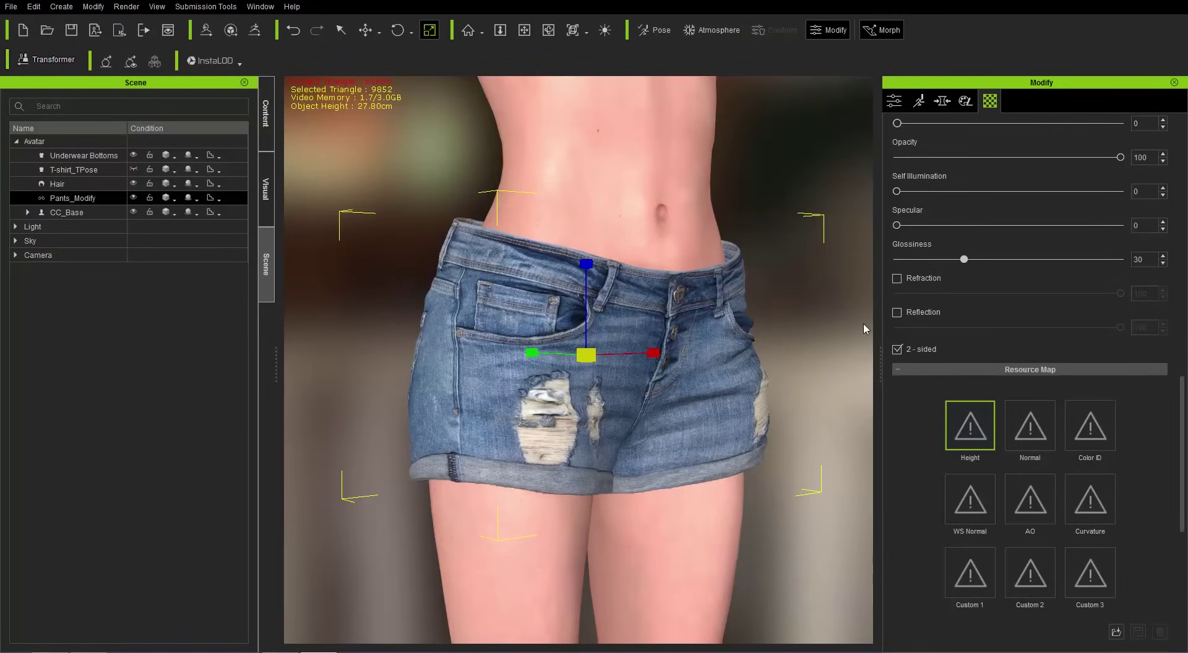
# Step: Transfer Default skin weights to the shorts and unhide the T-shirt over them
pyautogui.click(894, 102)
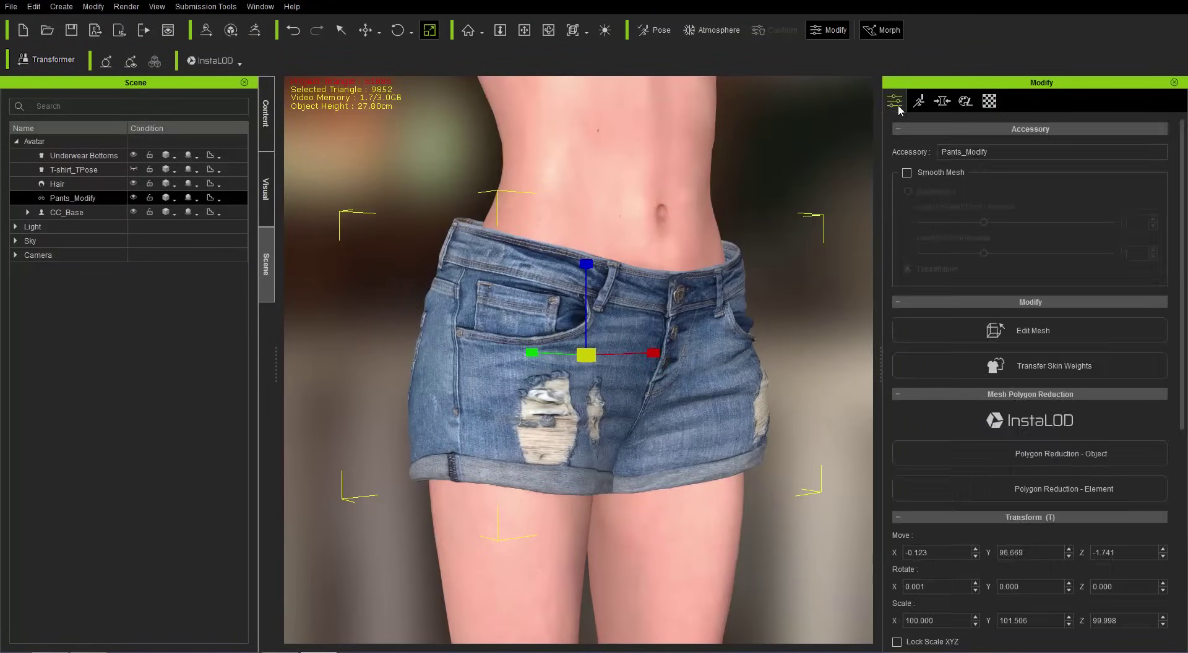
pyautogui.click(1090, 367)
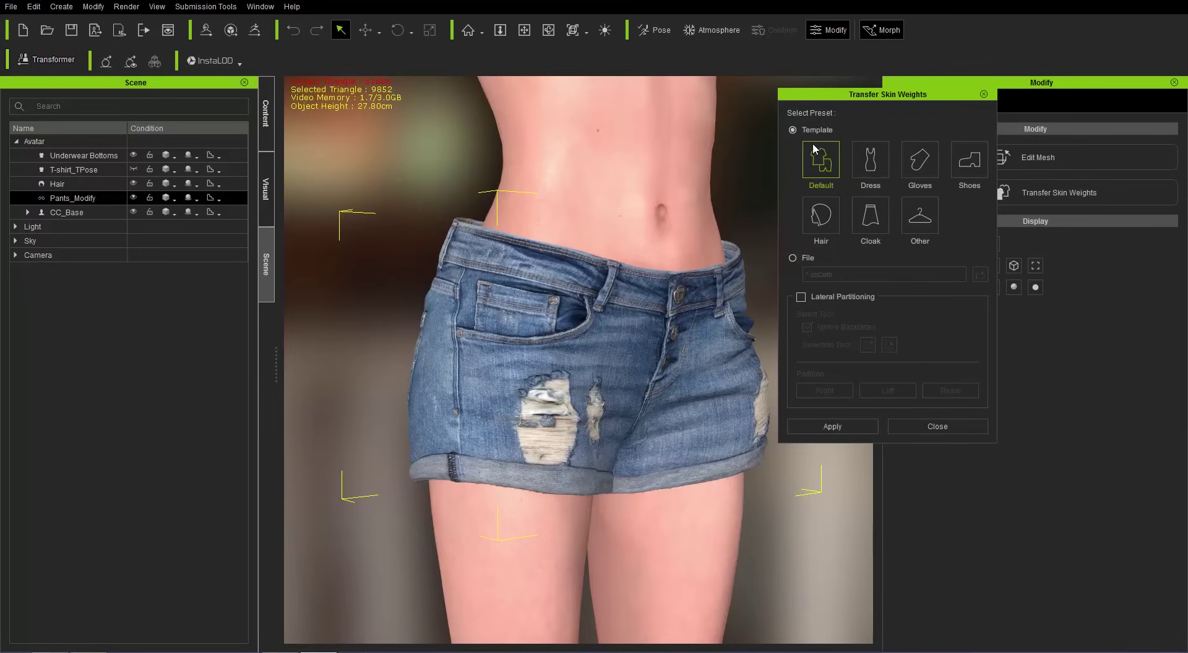
pyautogui.click(844, 424)
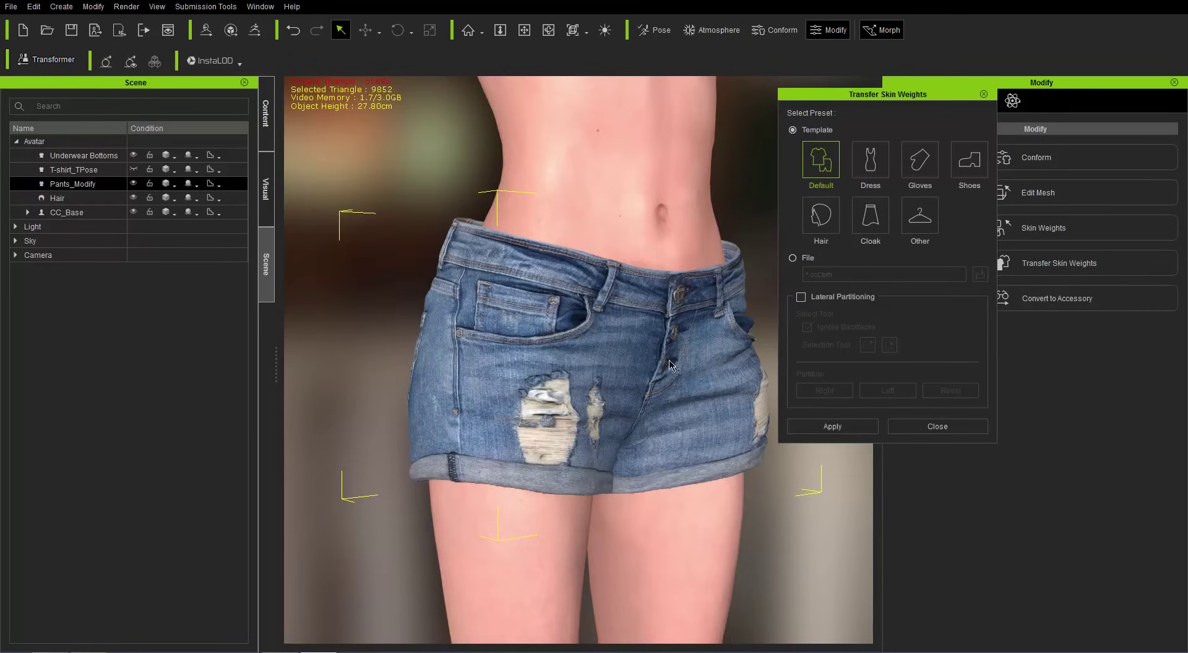
pyautogui.moveTo(708, 305); pyautogui.dragTo(537, 322, button='right')
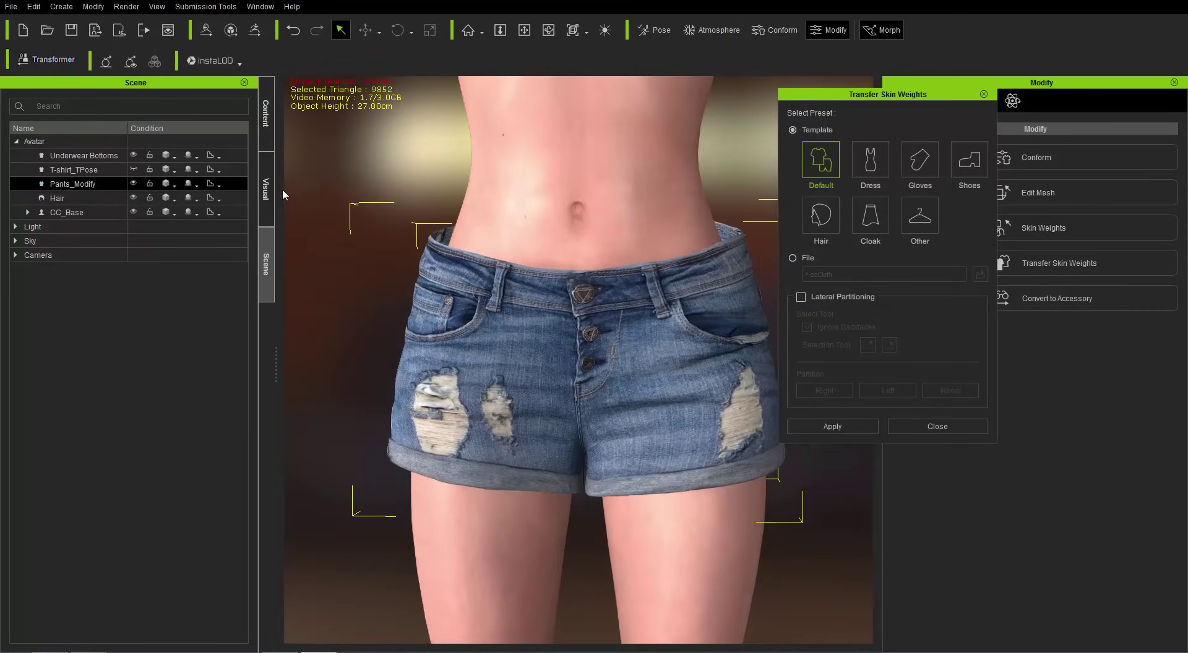
pyautogui.click(133, 169)
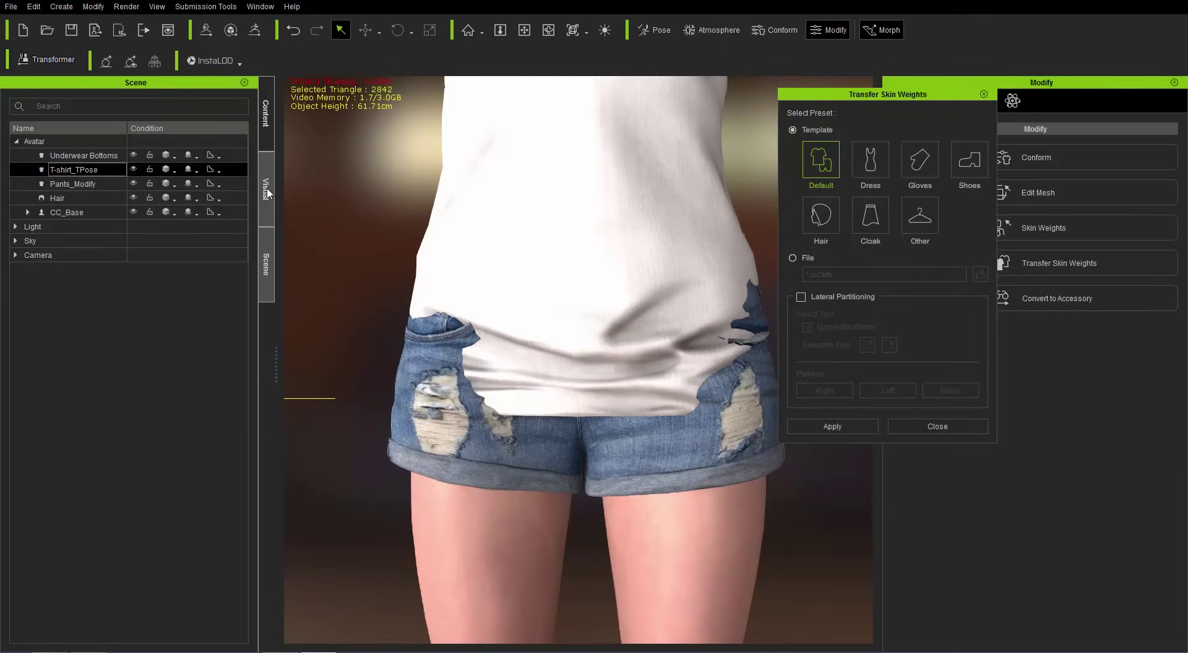
# Step: Test the shorts in the Female Pose Jump and Stand_01 poses, orbiting to inspect the fit
pyautogui.click(266, 118)
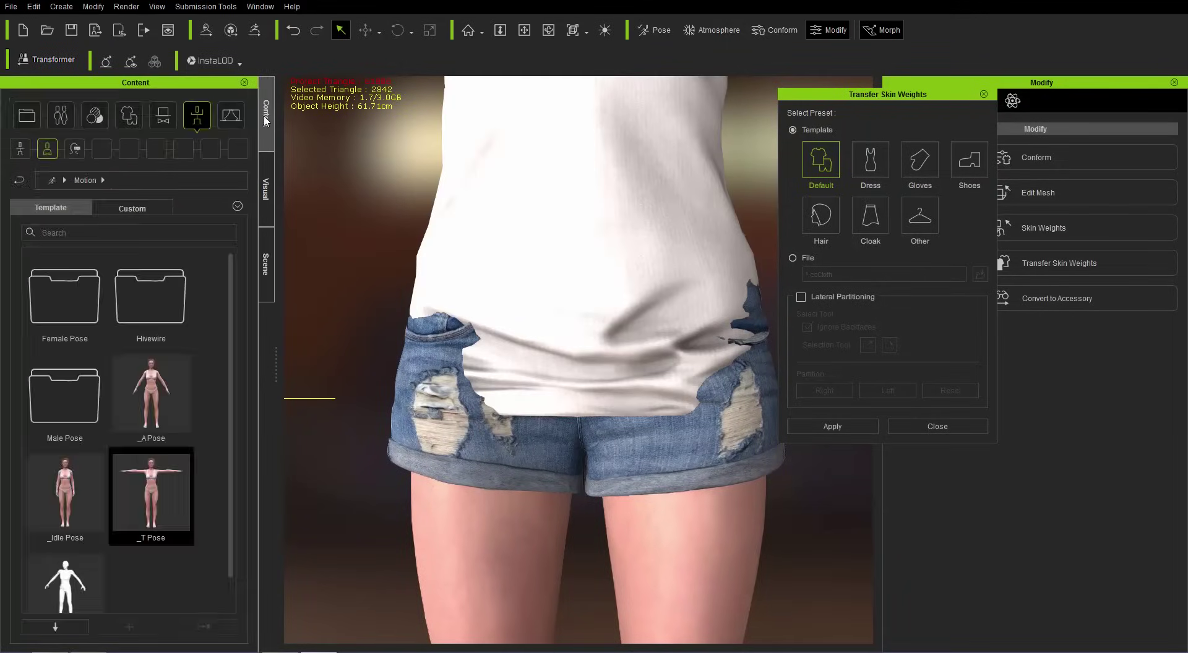
pyautogui.doubleClick(80, 314)
pyautogui.doubleClick(87, 303)
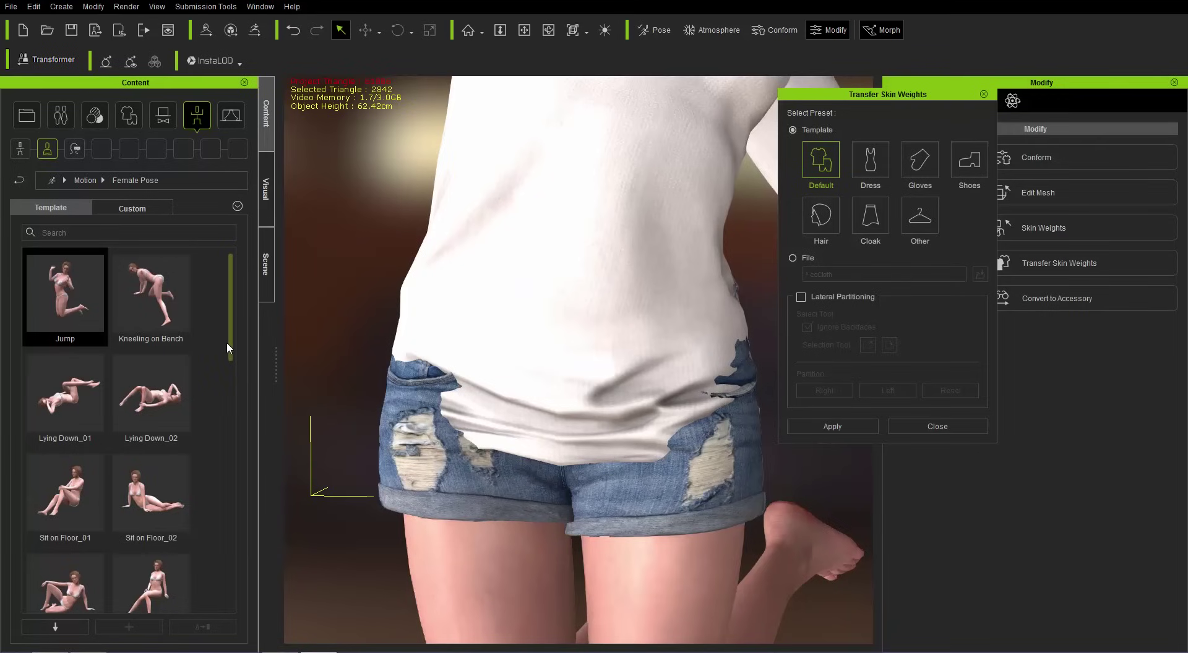
pyautogui.moveTo(228, 347); pyautogui.dragTo(220, 458)
pyautogui.doubleClick(166, 362)
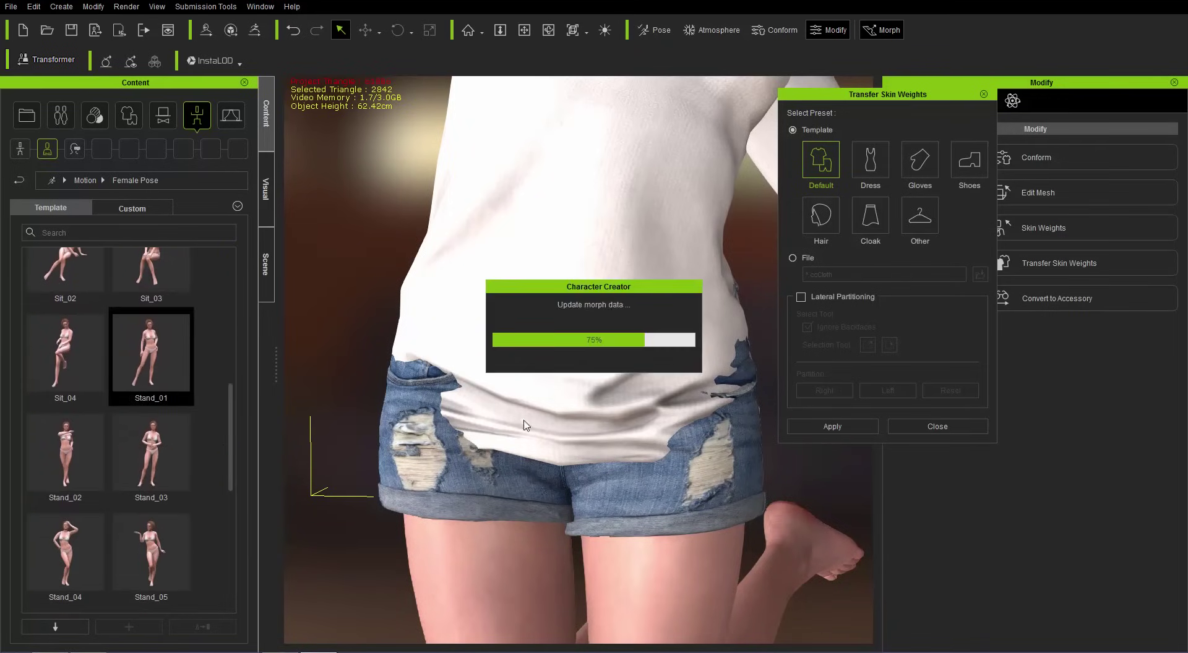
pyautogui.scroll(8, 619, 556)
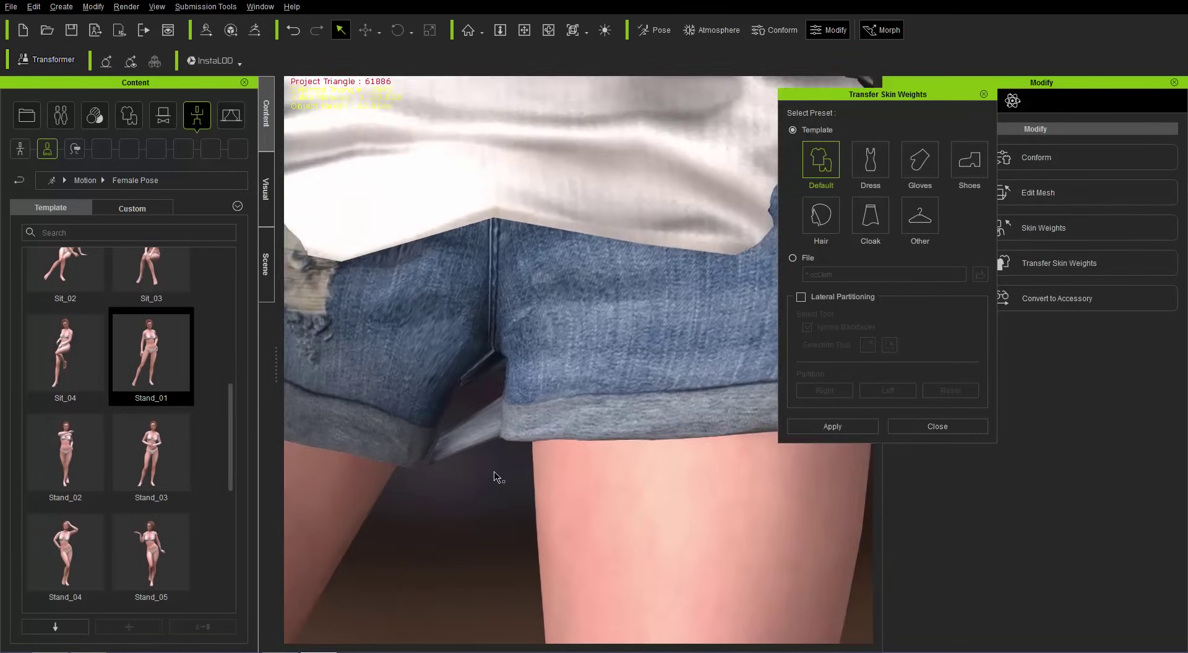
pyautogui.scroll(8, 495, 476)
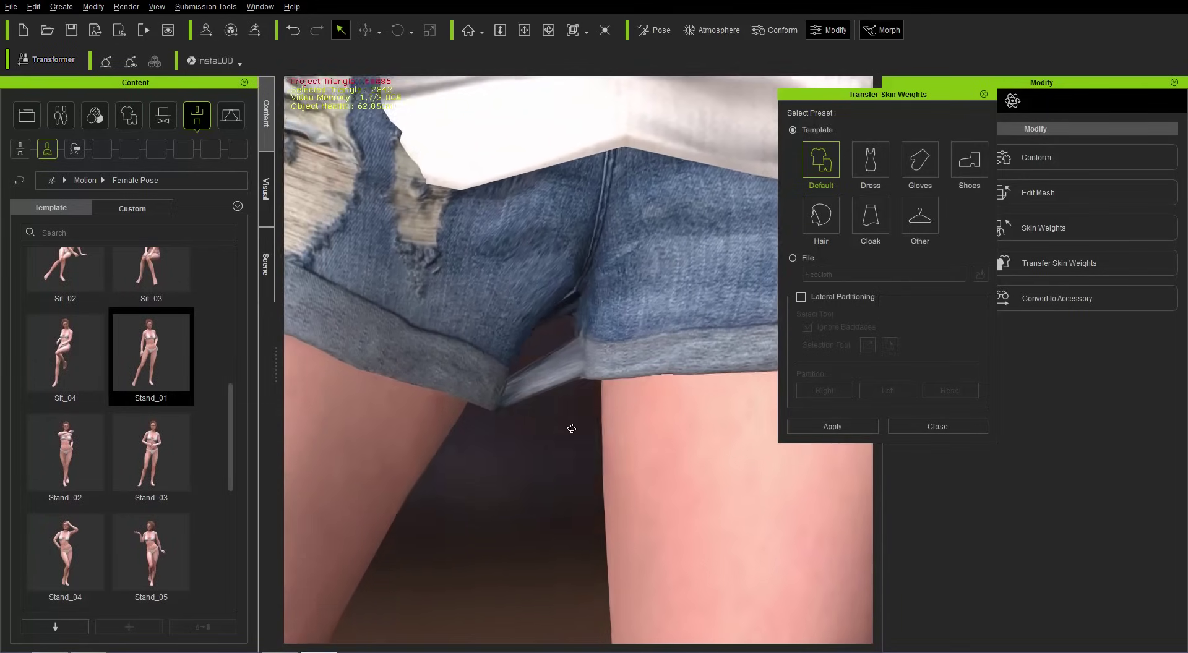
pyautogui.moveTo(668, 388); pyautogui.dragTo(613, 444, button='right')
pyautogui.scroll(-3, 645, 437)
pyautogui.scroll(3, 676, 437)
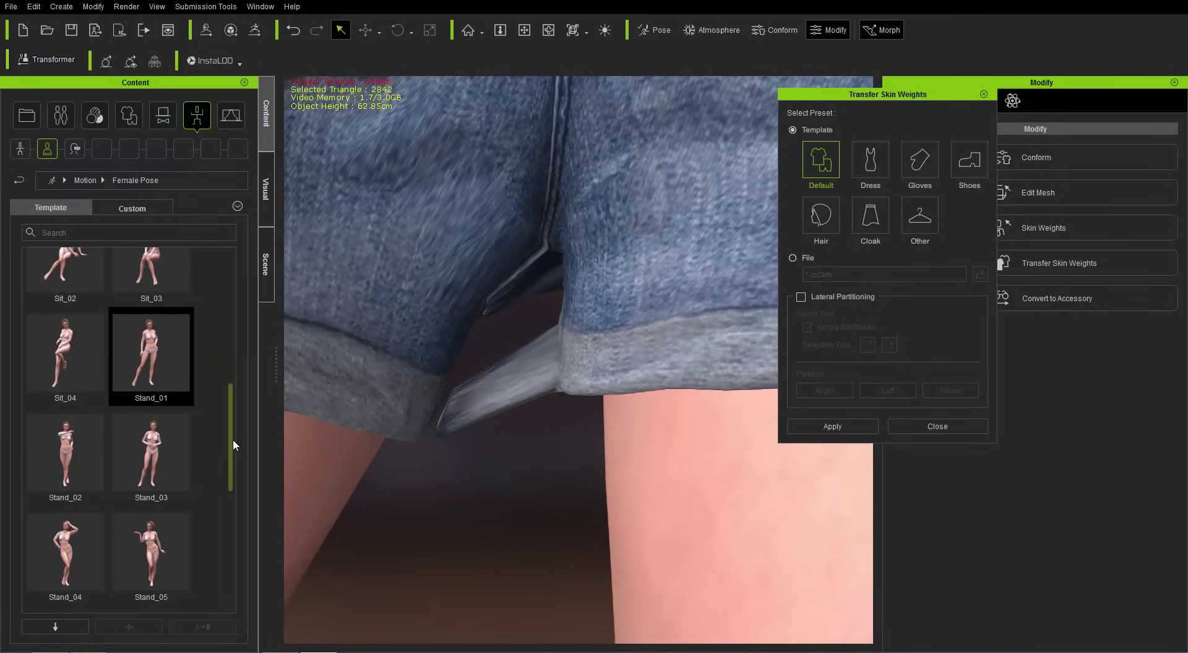
pyautogui.moveTo(233, 439); pyautogui.dragTo(217, 280)
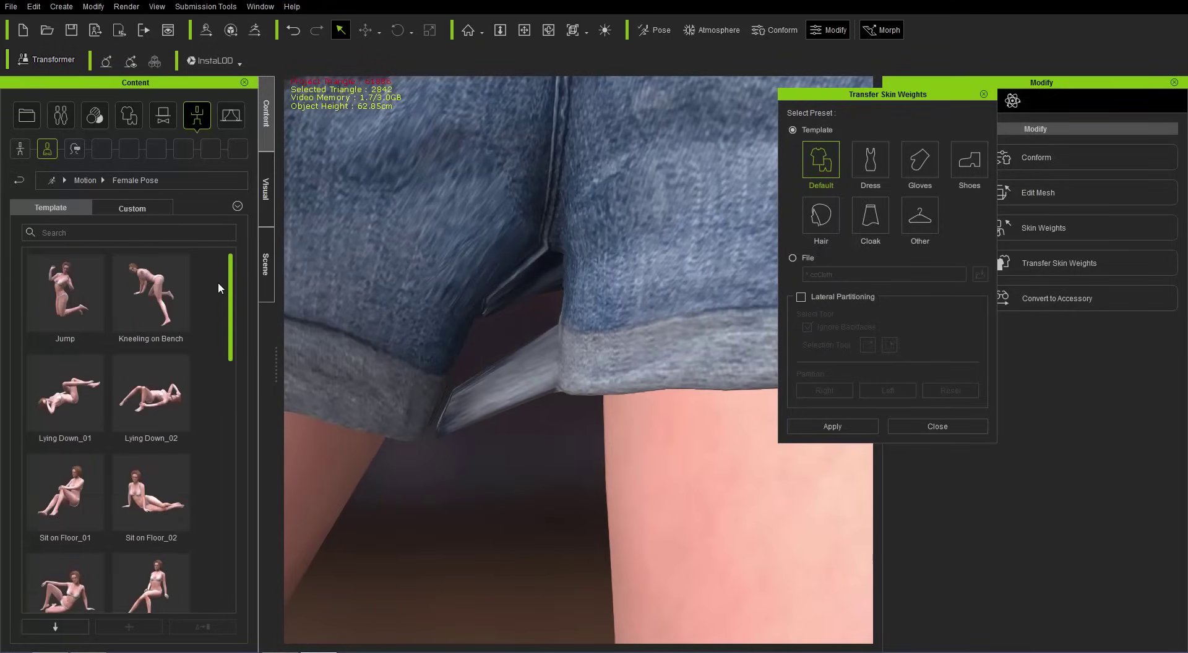
# Step: Return the character to the _T Pose from the Motion folder
pyautogui.click(93, 180)
pyautogui.doubleClick(165, 492)
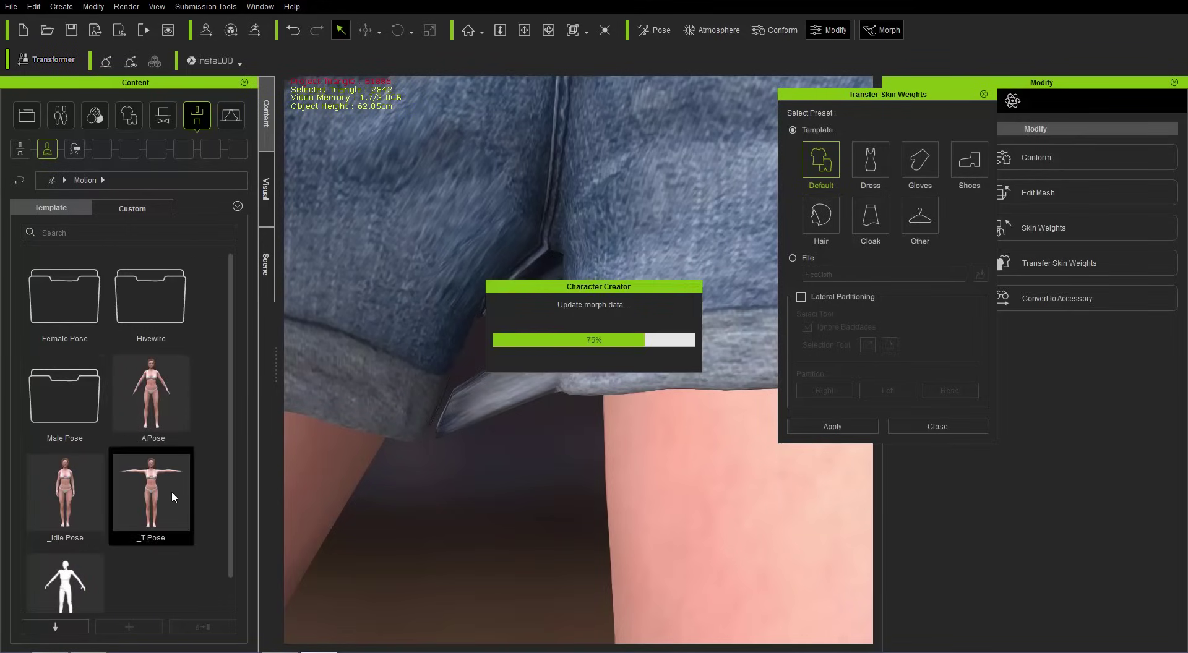
pyautogui.moveTo(618, 273); pyautogui.dragTo(621, 329, button='middle')
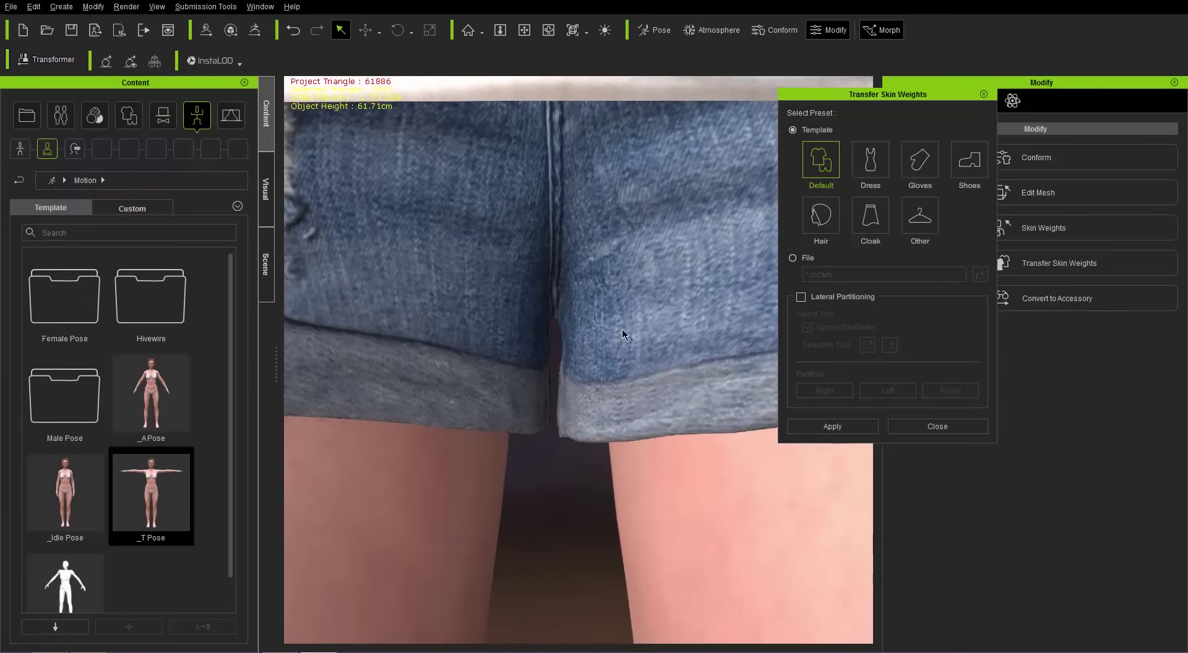
# Step: Enable Lateral Partitioning in Transfer Skin Weights with only Pants_Modify selected
pyautogui.click(801, 298)
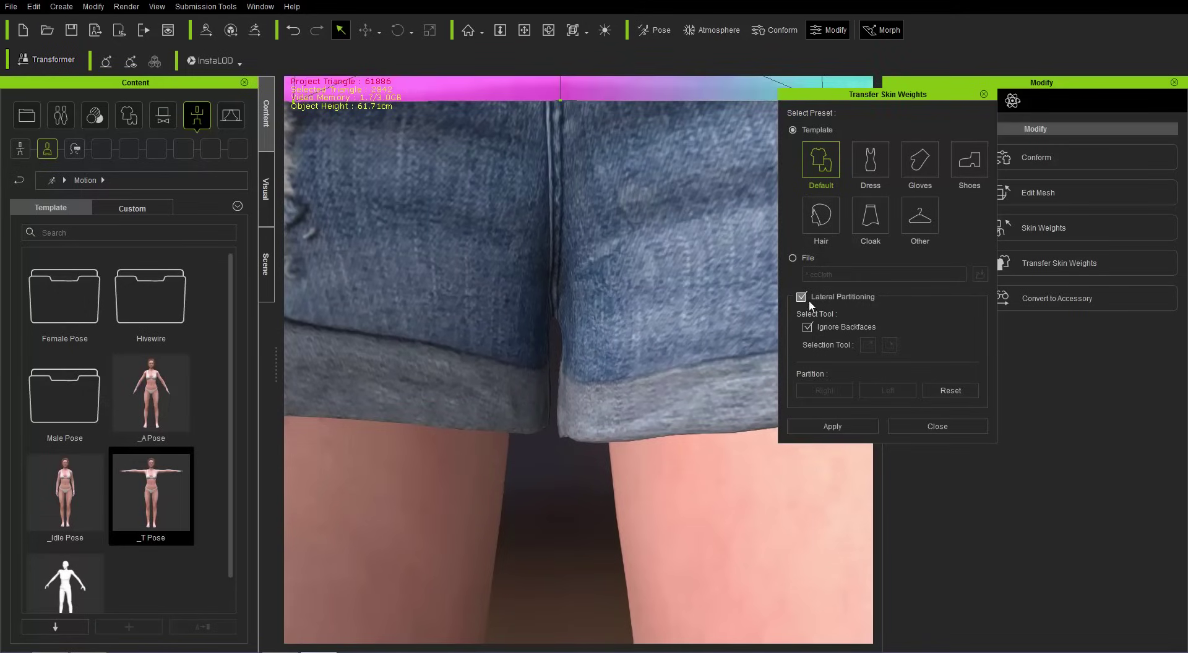
pyautogui.click(270, 199)
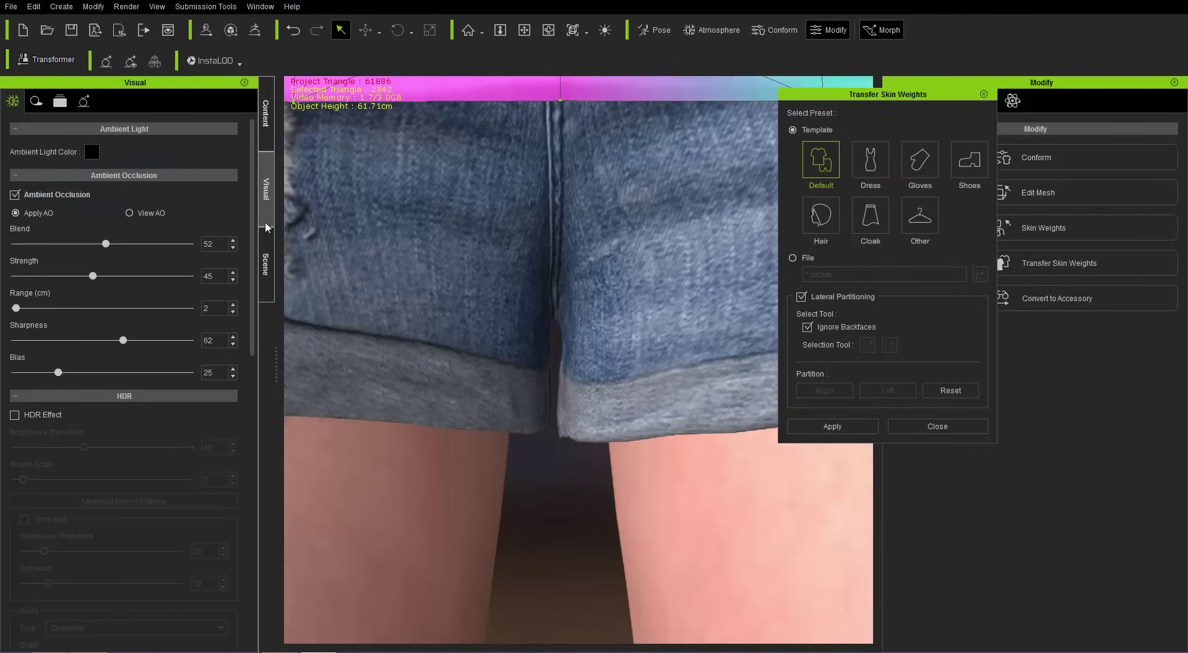
pyautogui.click(265, 264)
pyautogui.click(77, 184)
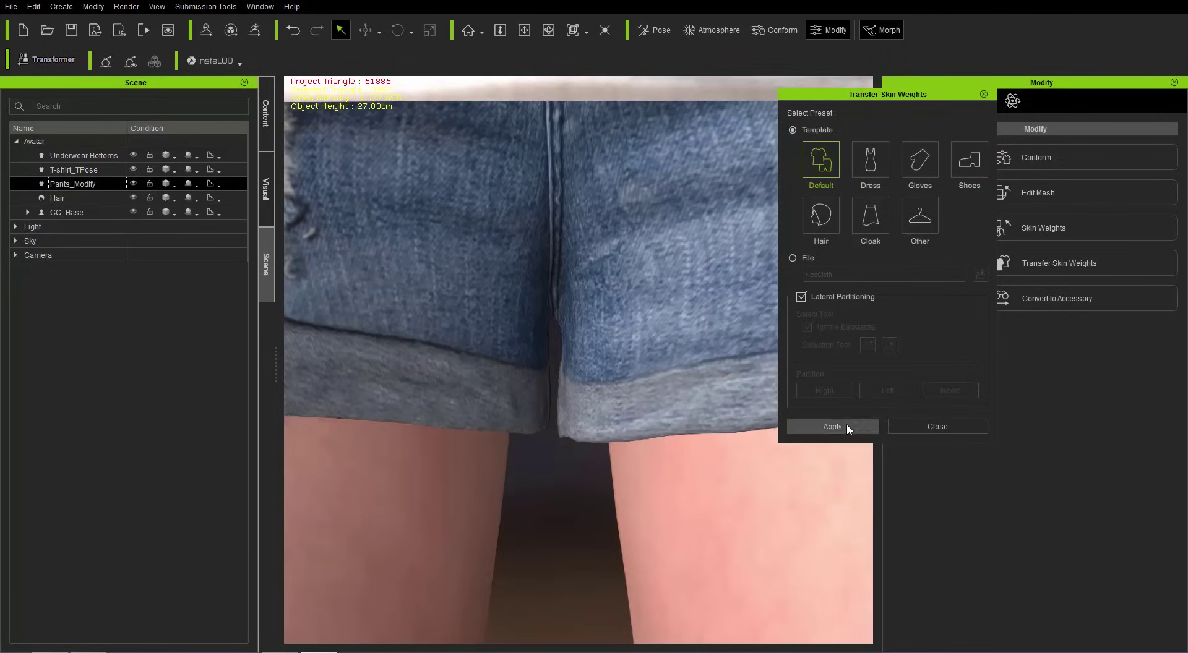
pyautogui.click(817, 296)
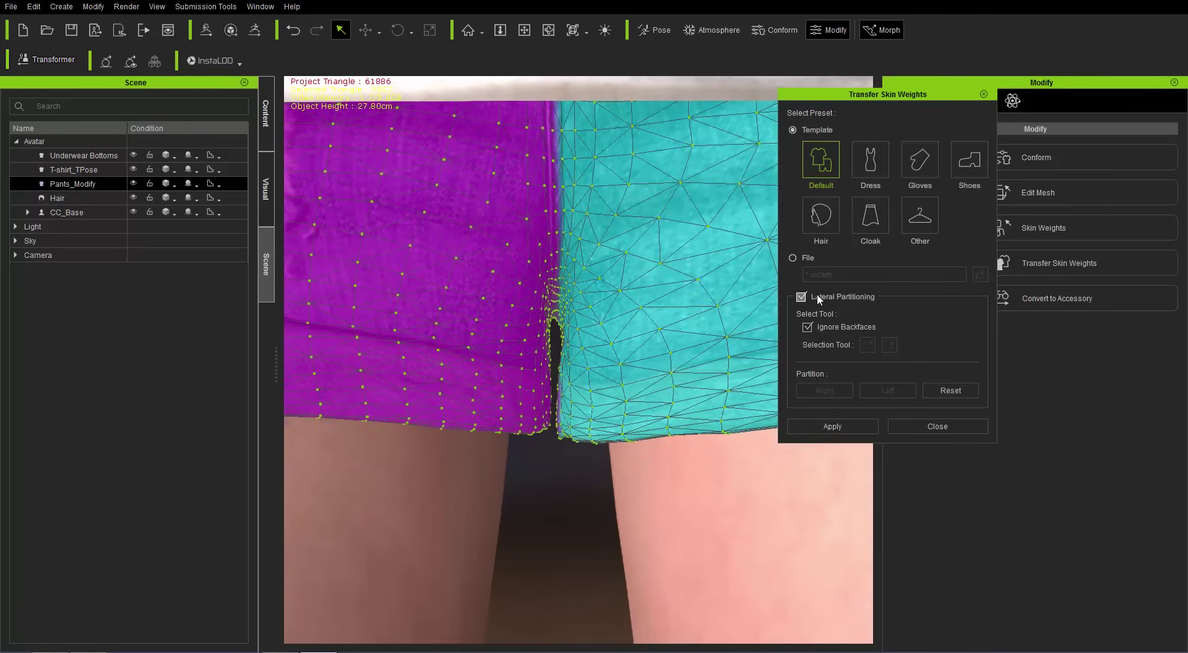
# Step: Zoom to the shorts' crotch and marquee-select vertices along the seam
pyautogui.moveTo(599, 493); pyautogui.dragTo(616, 521, button='middle')
pyautogui.scroll(3, 614, 517)
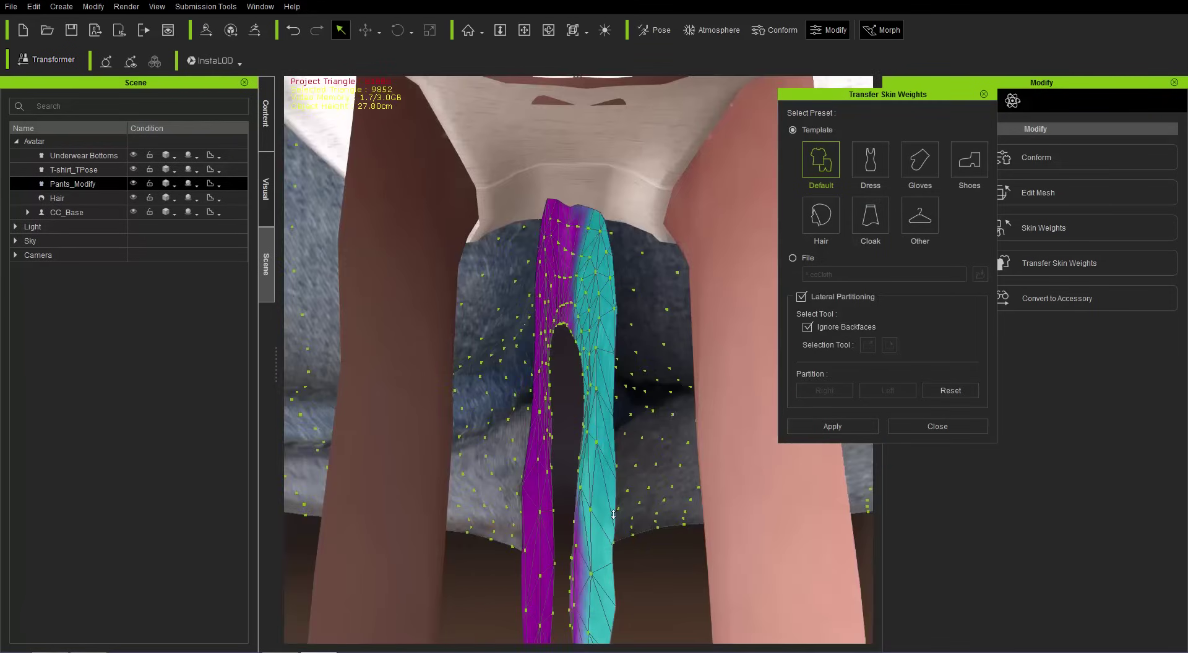
pyautogui.scroll(-1, 613, 515)
pyautogui.scroll(-5, 620, 533)
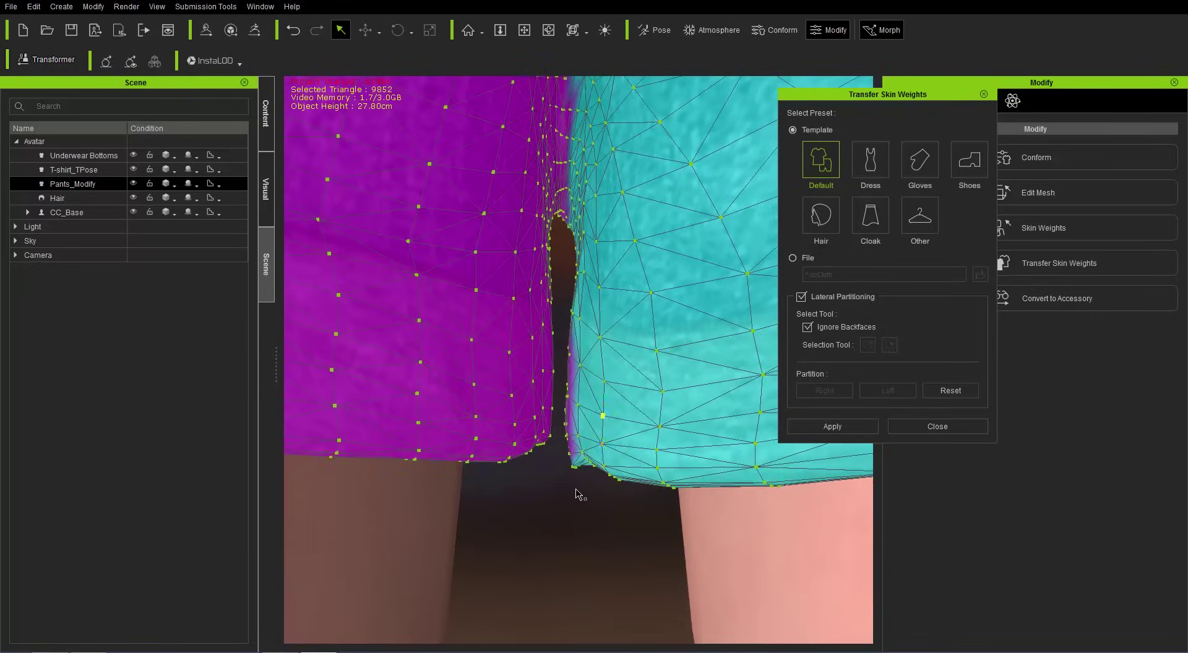
pyautogui.moveTo(609, 503); pyautogui.dragTo(606, 503, button='right')
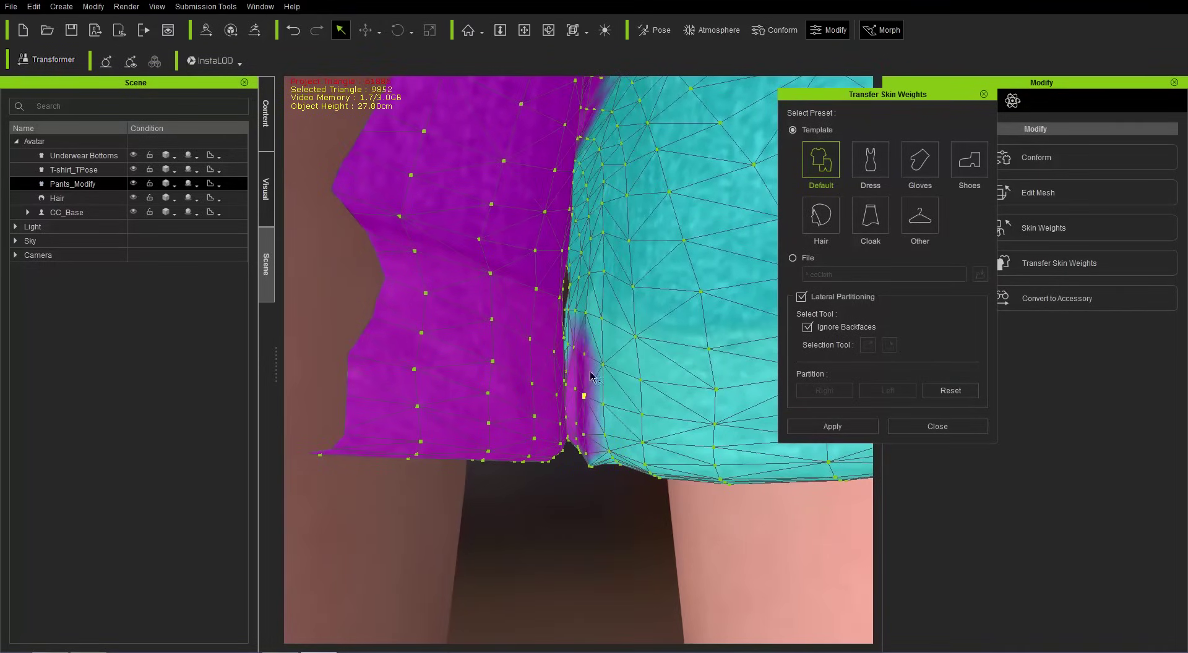
pyautogui.moveTo(721, 550); pyautogui.dragTo(621, 523, button='right')
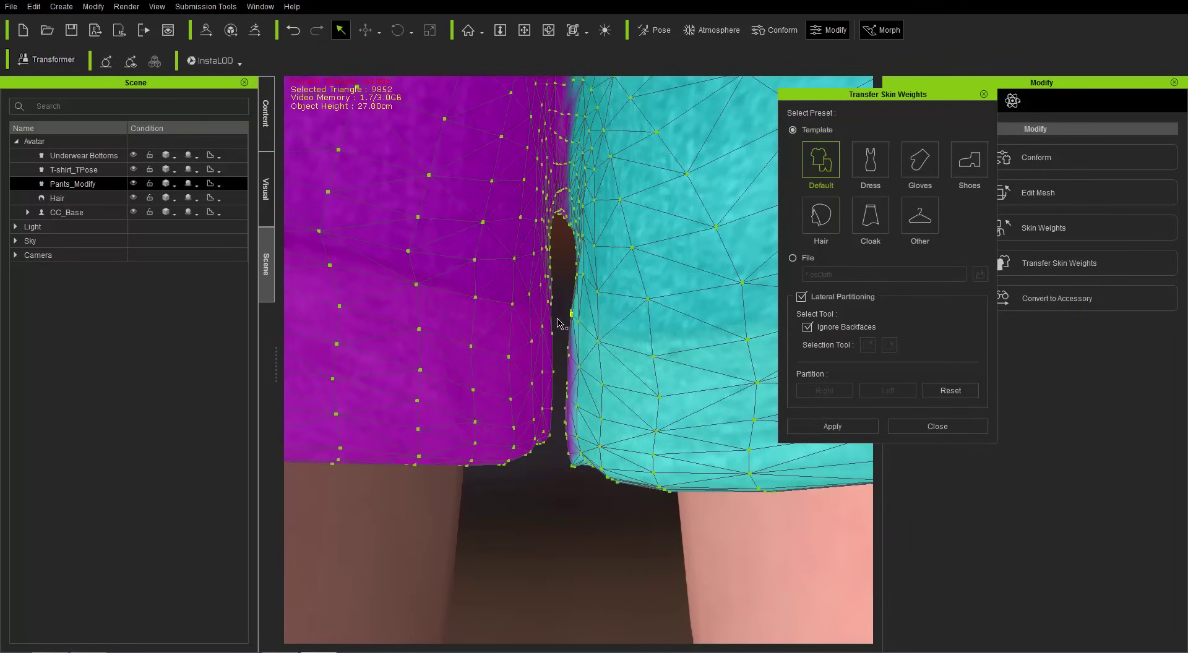
pyautogui.moveTo(556, 316); pyautogui.dragTo(638, 505)
# Step: Assign the selected seam vertices to the left side and turn off Ignore Backfaces
pyautogui.click(893, 393)
pyautogui.moveTo(522, 531)
pyautogui.mouseDown(button='right')
pyautogui.moveTo(550, 530)
pyautogui.moveTo(522, 531)
pyautogui.mouseUp(button='right')
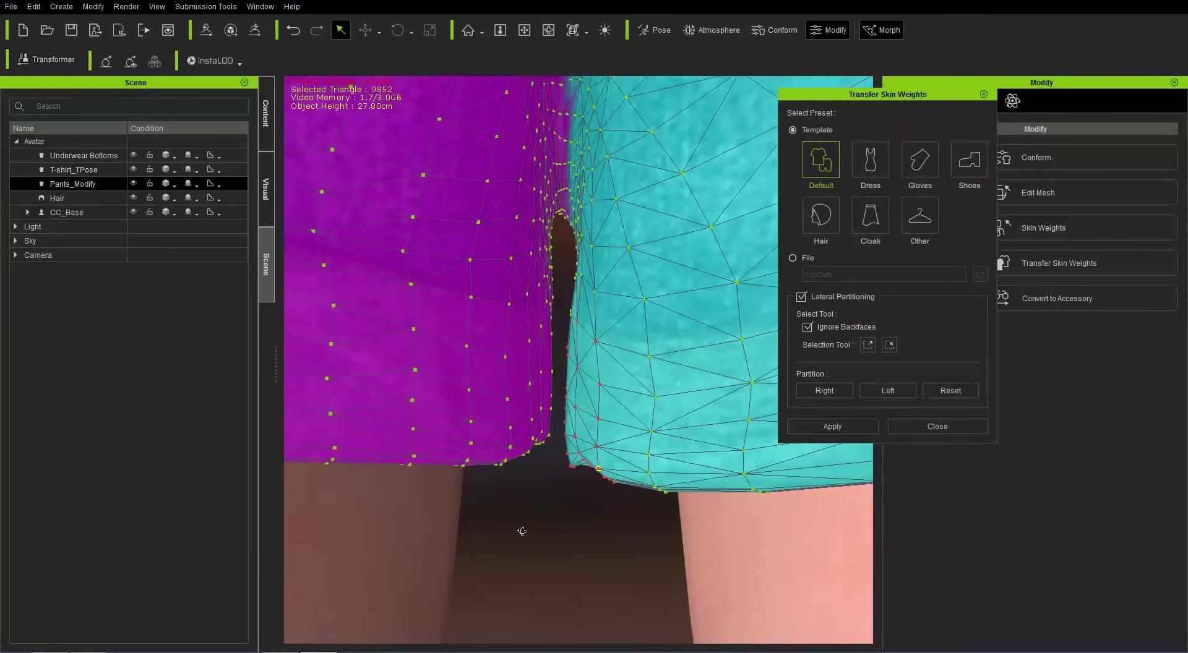
pyautogui.click(807, 328)
pyautogui.moveTo(619, 561); pyautogui.dragTo(606, 540, button='right')
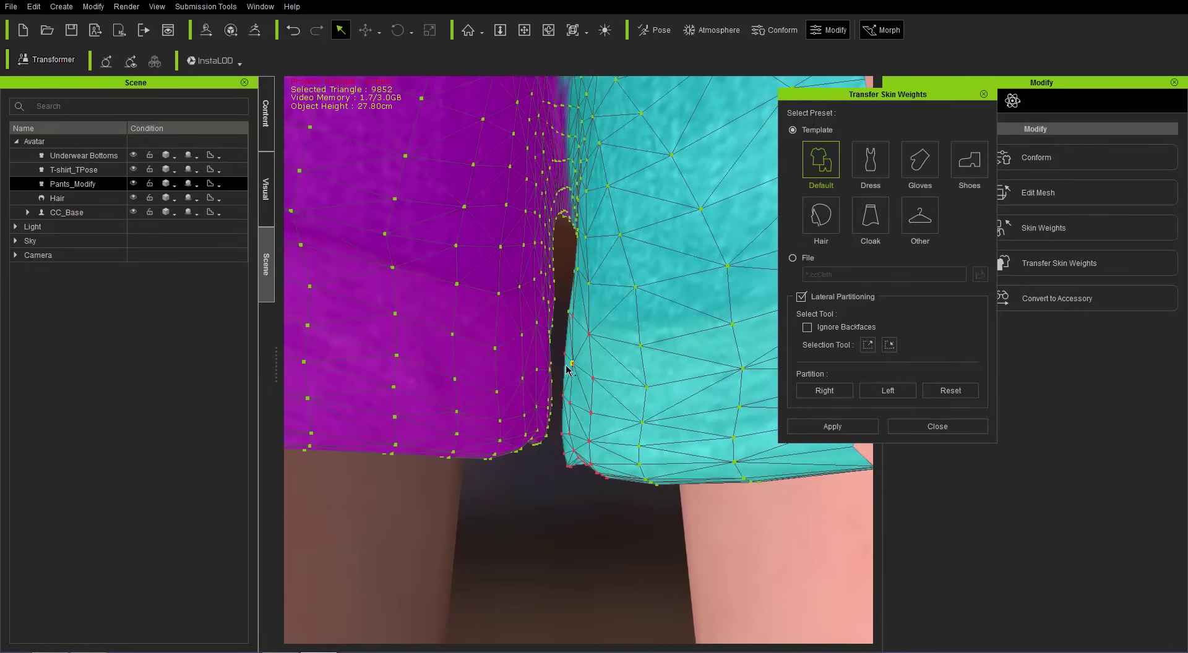
# Step: Assign the lower seam vertices to the left side and the opposite seam vertices to the right
pyautogui.moveTo(556, 327); pyautogui.dragTo(676, 522)
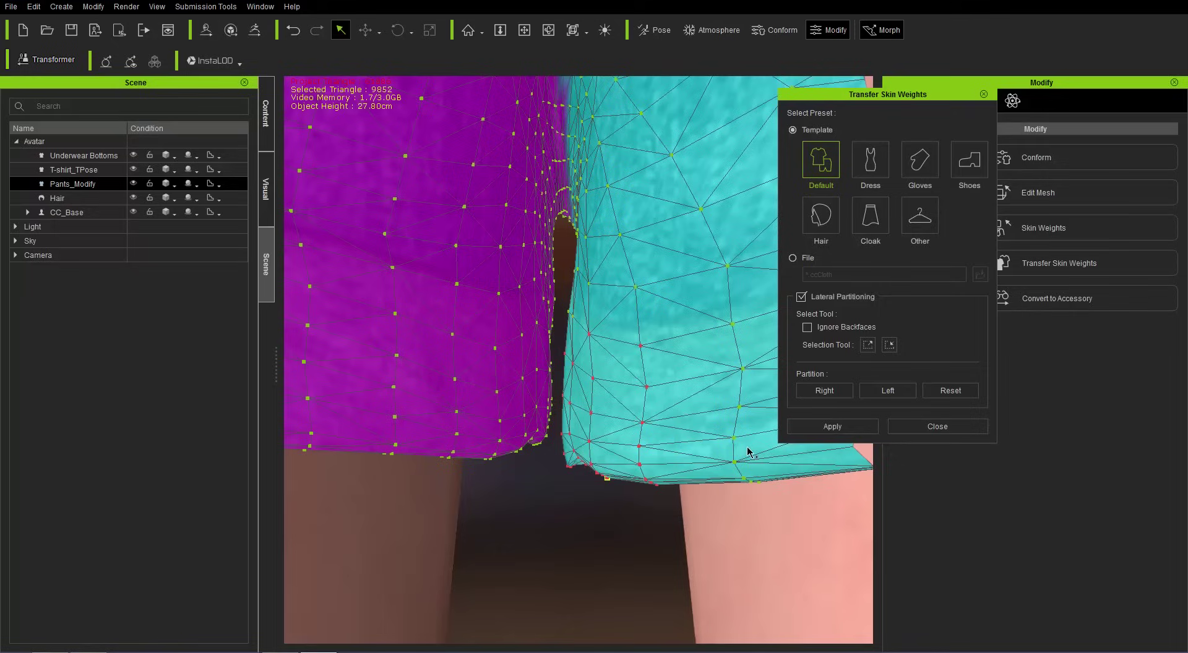
pyautogui.click(888, 391)
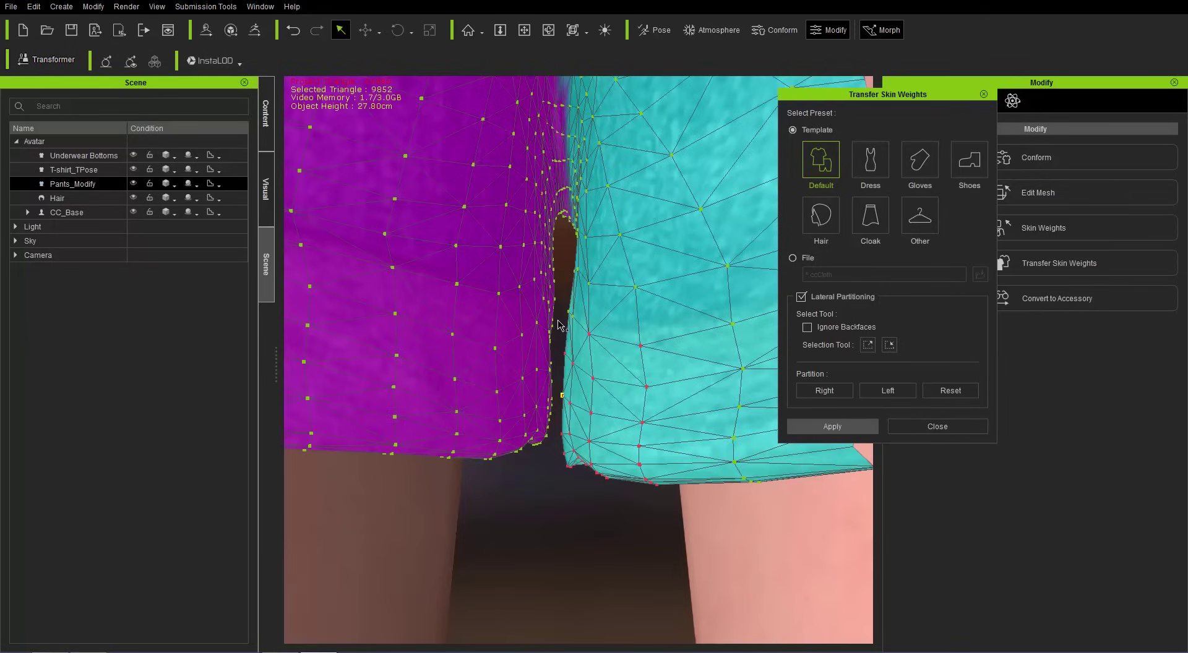
pyautogui.moveTo(556, 319); pyautogui.dragTo(478, 514)
pyautogui.click(824, 390)
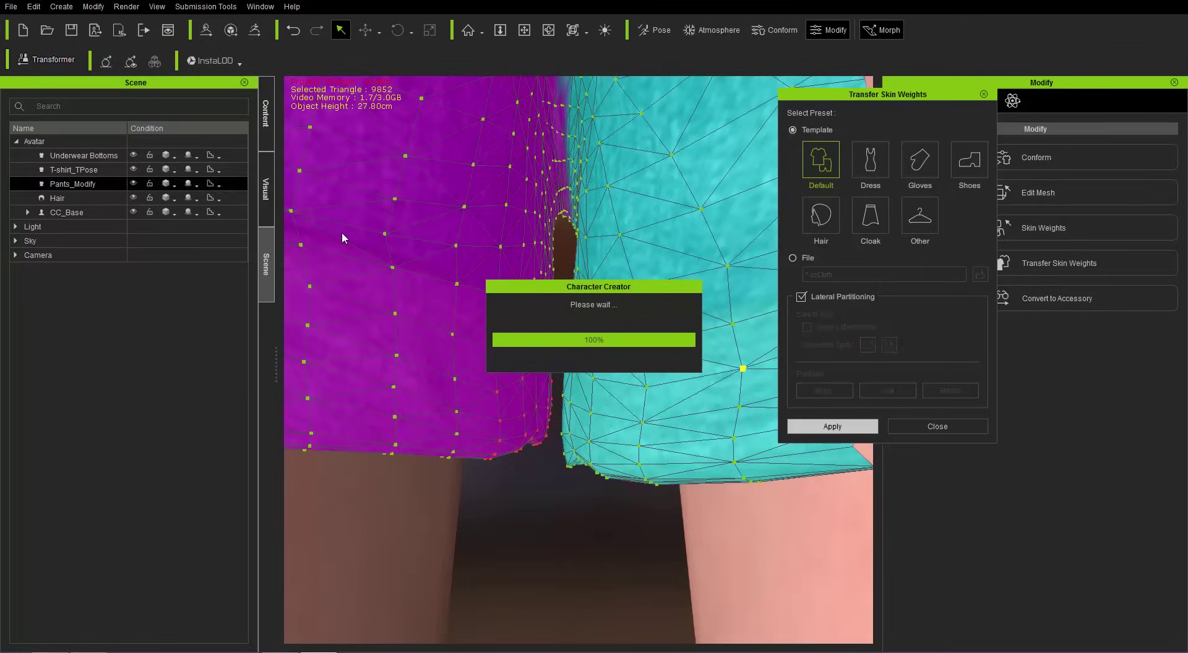
pyautogui.click(262, 116)
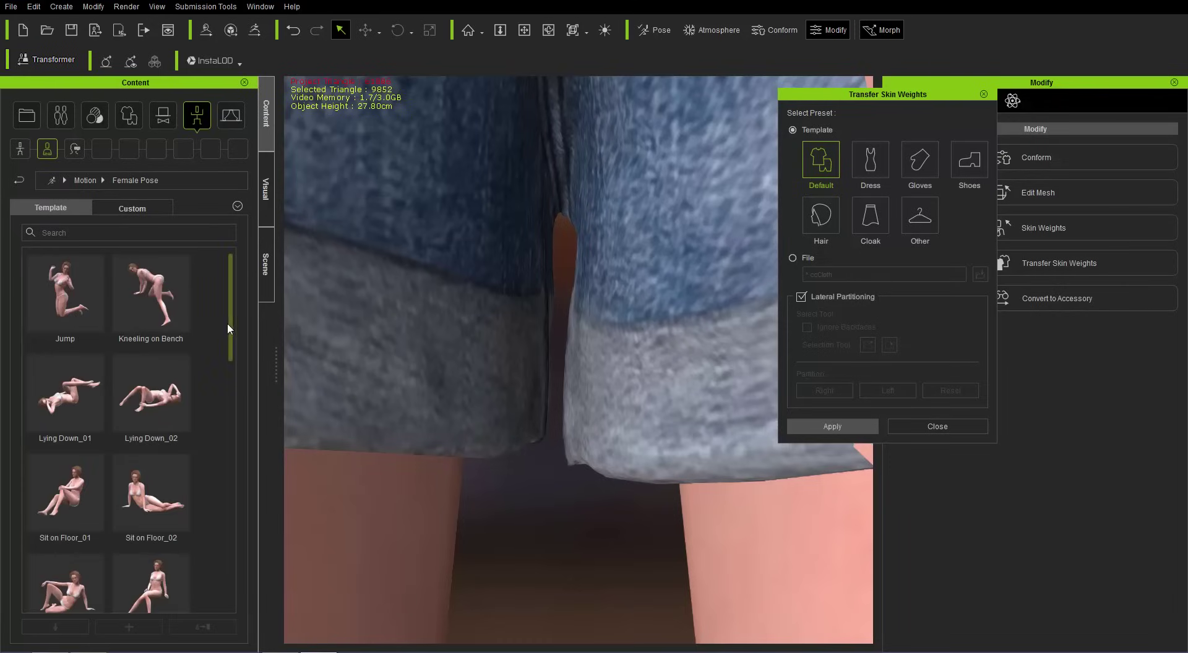
# Step: Apply the Stand_01 pose and orbit around the shorts to inspect the crotch
pyautogui.moveTo(227, 328); pyautogui.dragTo(239, 423)
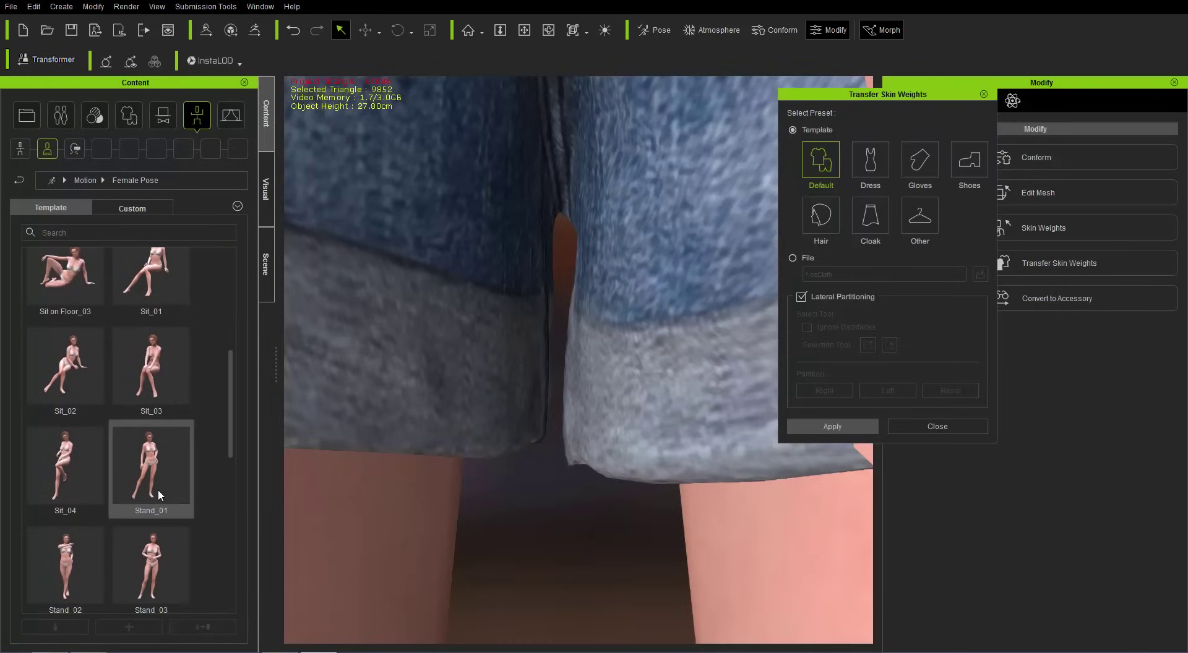
pyautogui.doubleClick(158, 488)
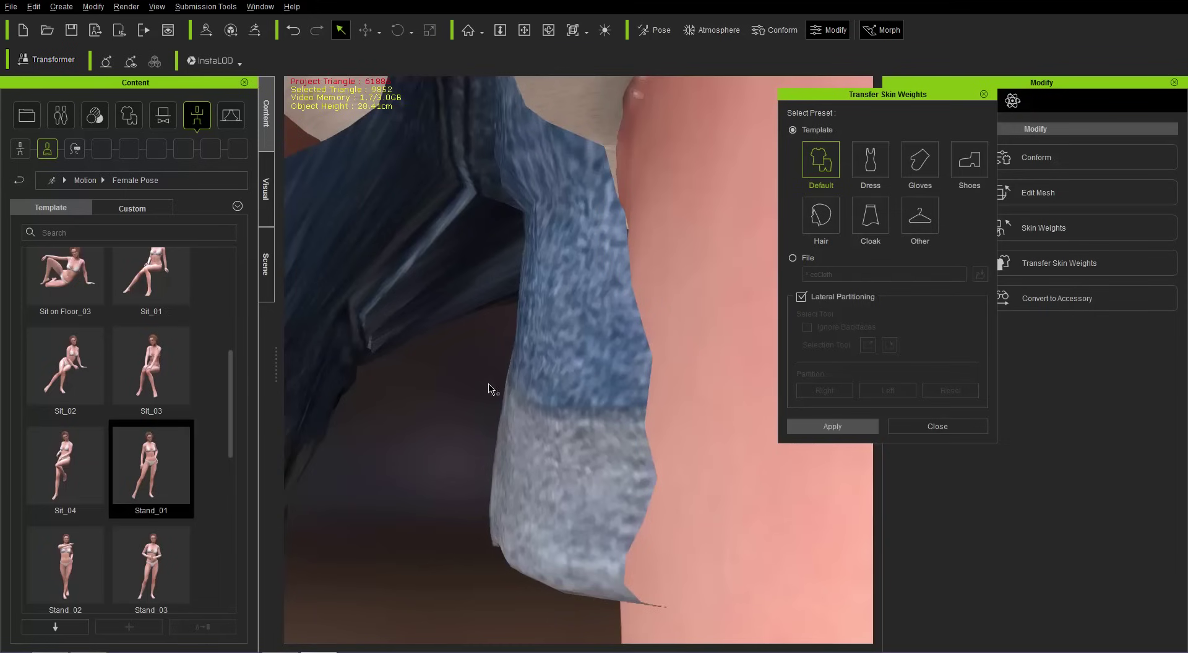
pyautogui.moveTo(493, 390); pyautogui.dragTo(471, 337, button='middle')
pyautogui.moveTo(524, 441); pyautogui.dragTo(549, 360, button='right')
pyautogui.scroll(4, 558, 403)
pyautogui.scroll(2, 558, 392)
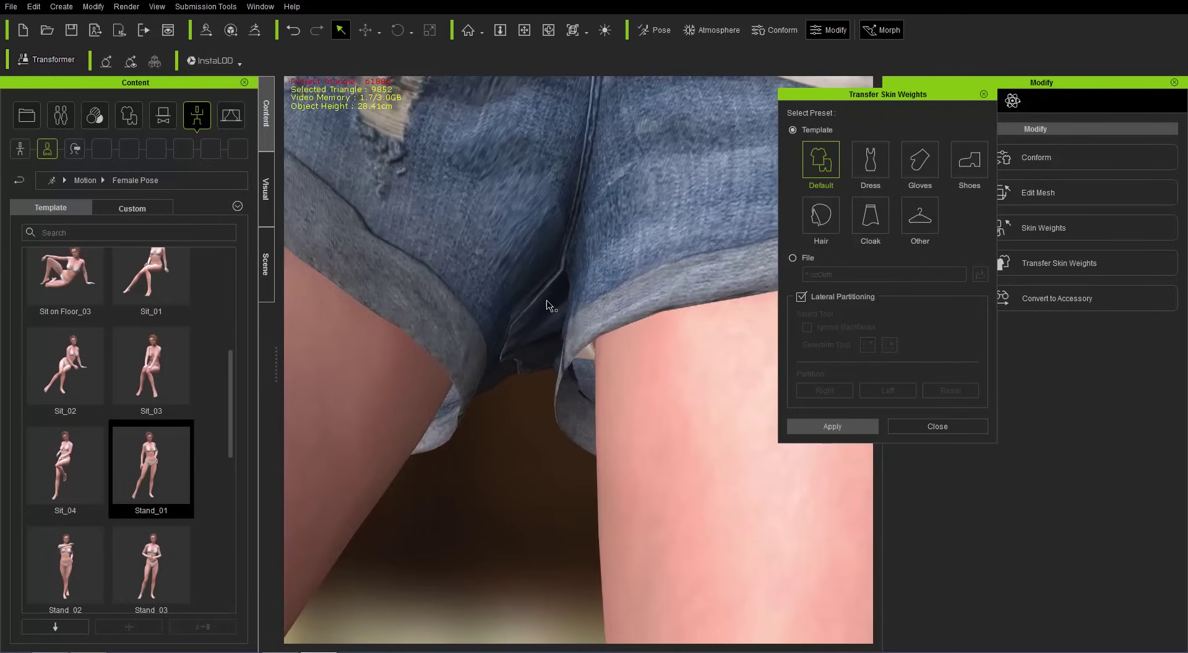
pyautogui.moveTo(540, 318); pyautogui.dragTo(540, 379, button='right')
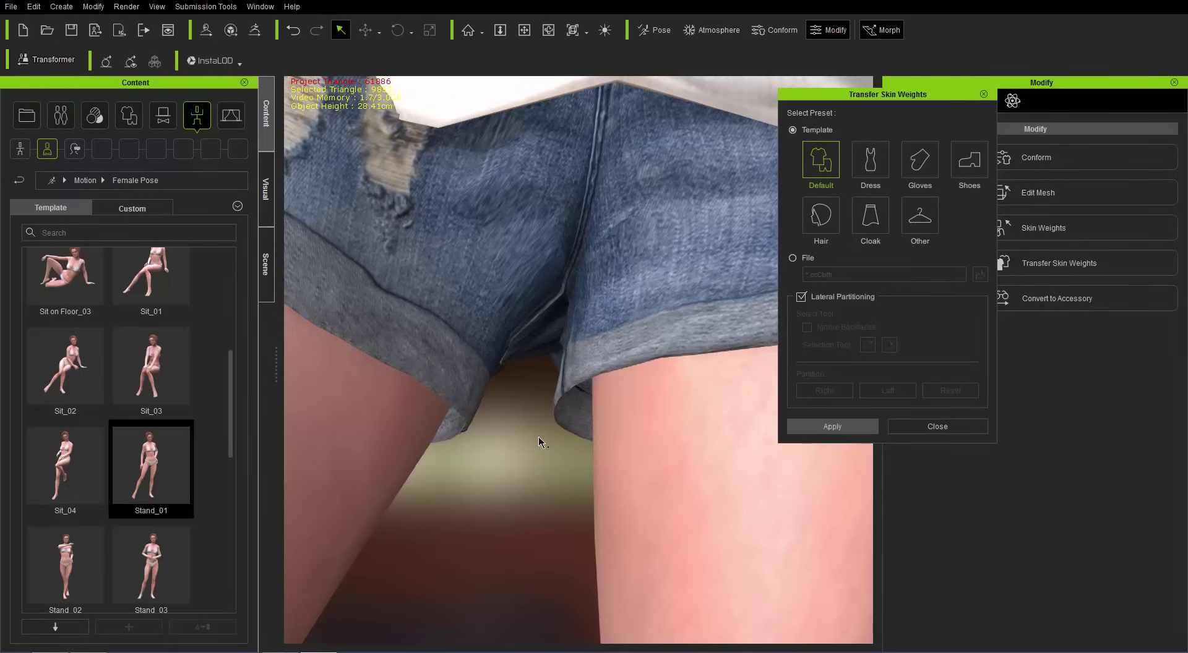
pyautogui.moveTo(544, 473); pyautogui.dragTo(554, 410, button='right')
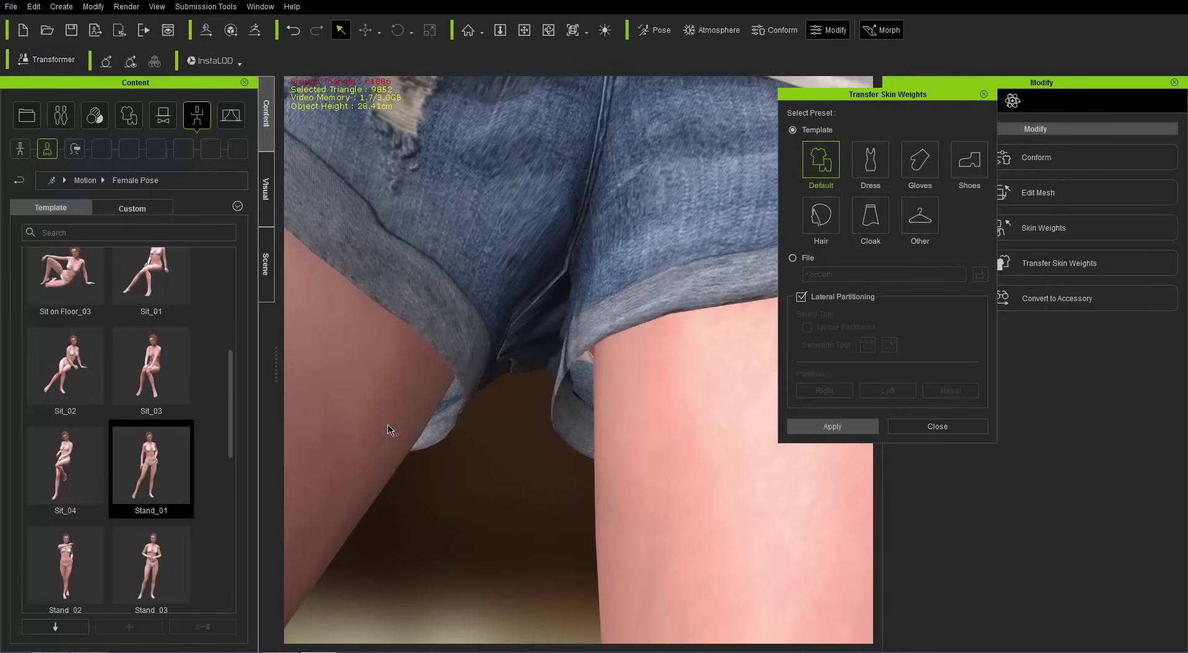
# Step: Apply Male Pose Stand_Against Wall_03 and zoom onto the stretched shorts
pyautogui.click(85, 181)
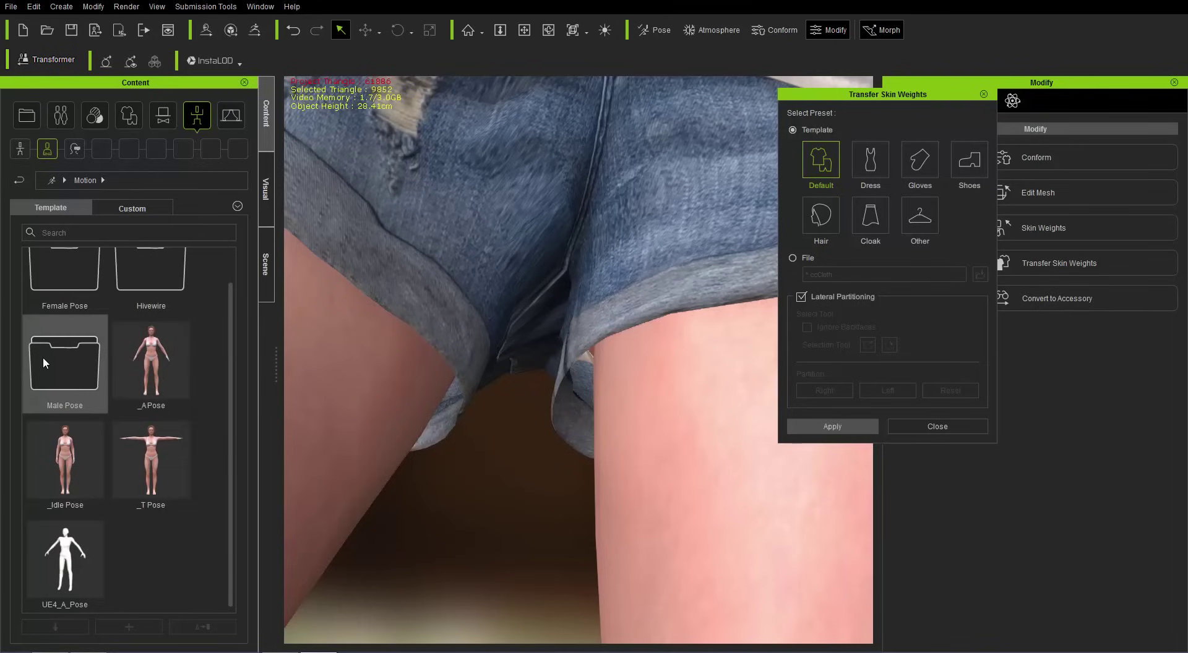
pyautogui.doubleClick(60, 361)
pyautogui.moveTo(230, 315); pyautogui.dragTo(220, 511)
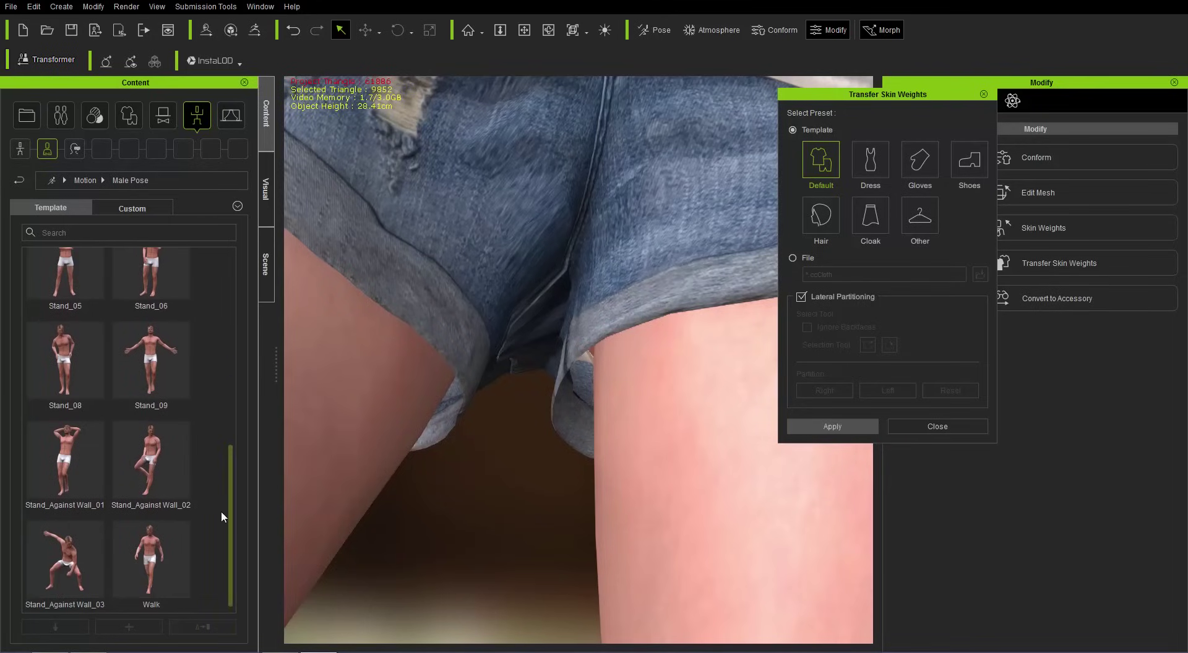
pyautogui.doubleClick(76, 565)
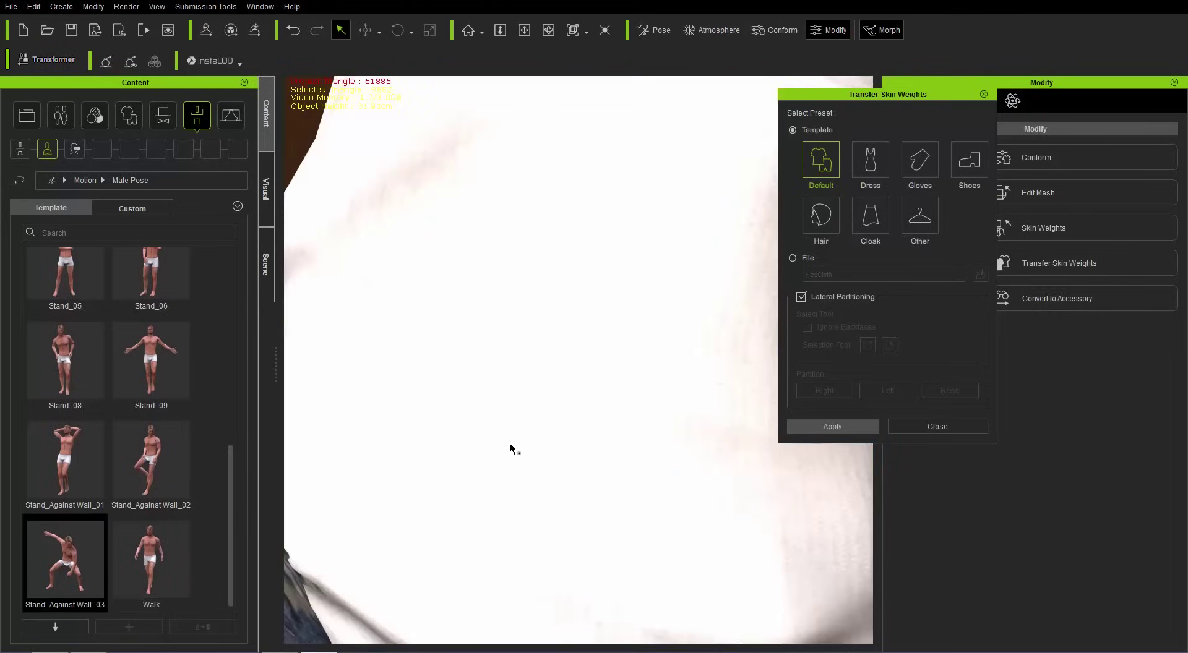
pyautogui.scroll(-7, 512, 371)
pyautogui.moveTo(586, 532); pyautogui.dragTo(599, 452, button='right')
pyautogui.moveTo(599, 451); pyautogui.dragTo(601, 422, button='middle')
pyautogui.scroll(4, 605, 488)
pyautogui.scroll(2, 601, 422)
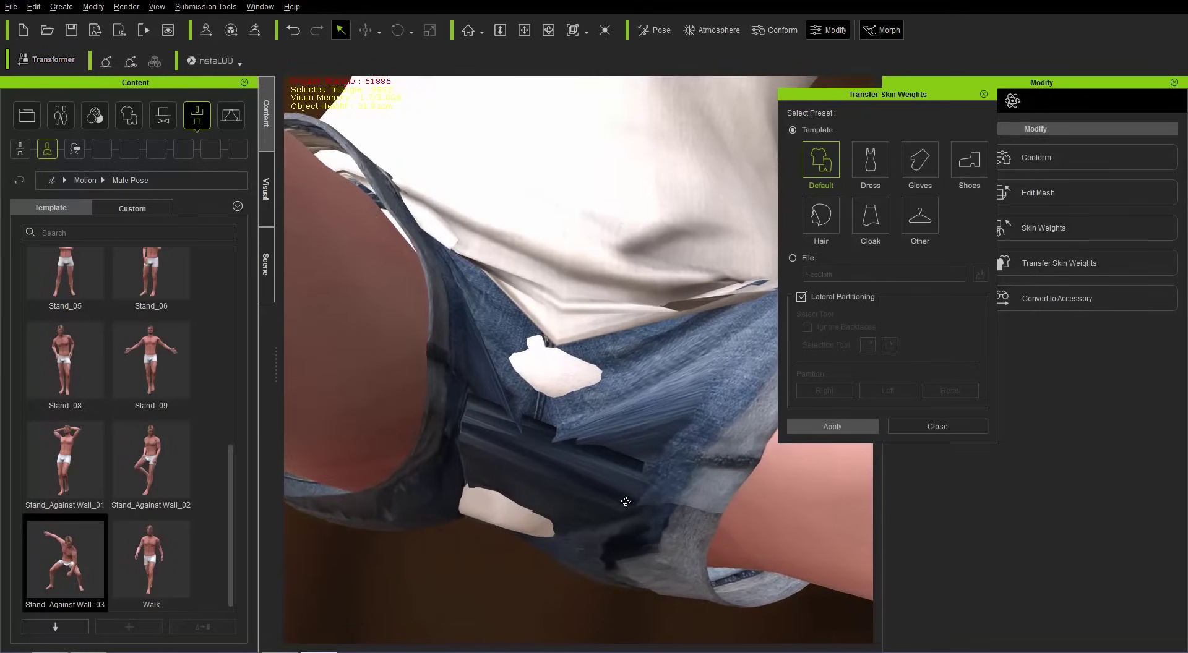
# Step: Hide the T-shirt and delete Underwear Bottoms from the avatar
pyautogui.click(271, 260)
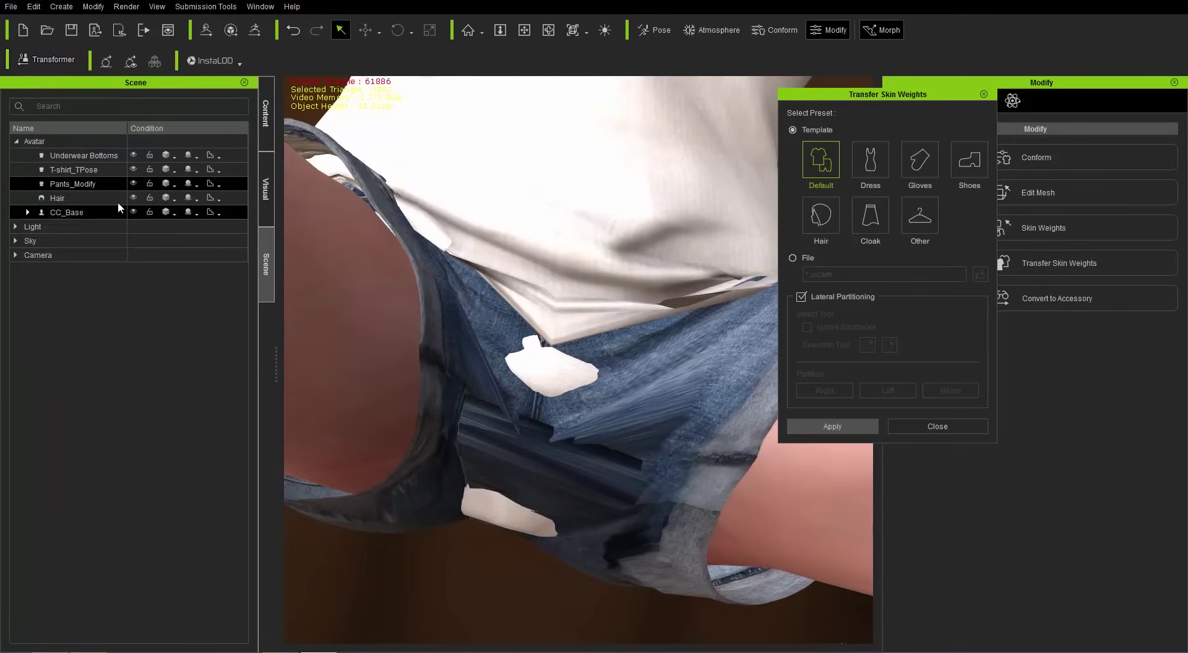
pyautogui.click(134, 170)
pyautogui.scroll(3, 588, 409)
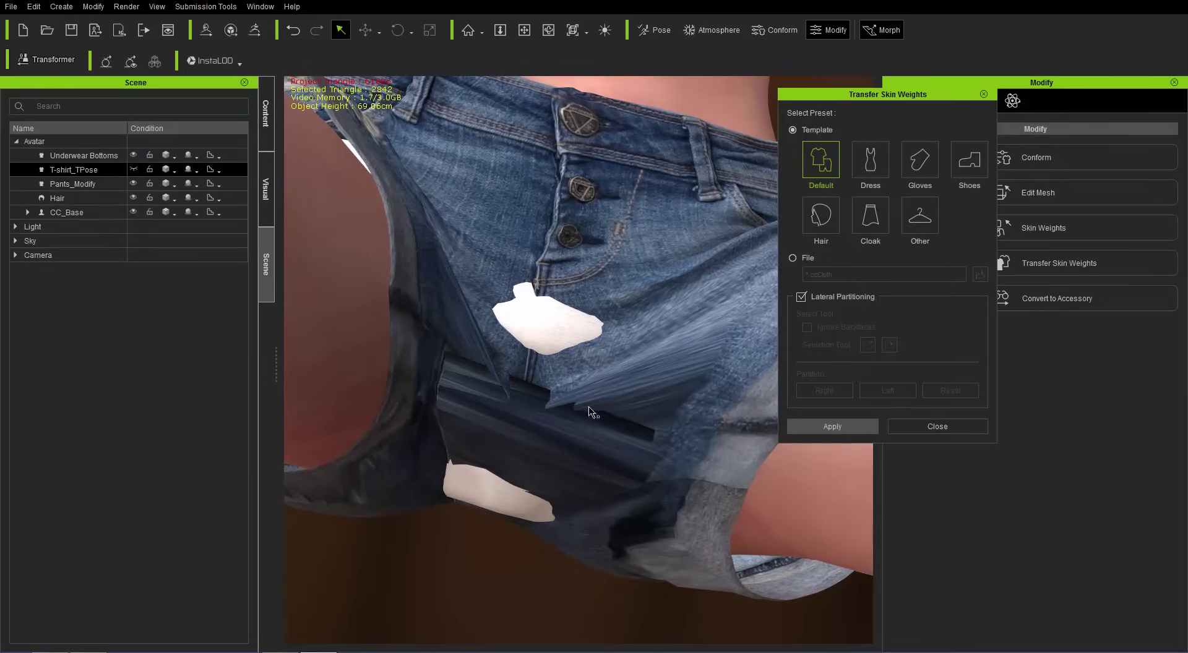
pyautogui.keyDown('ctrl'); pyautogui.click(97, 160); pyautogui.keyUp('ctrl')
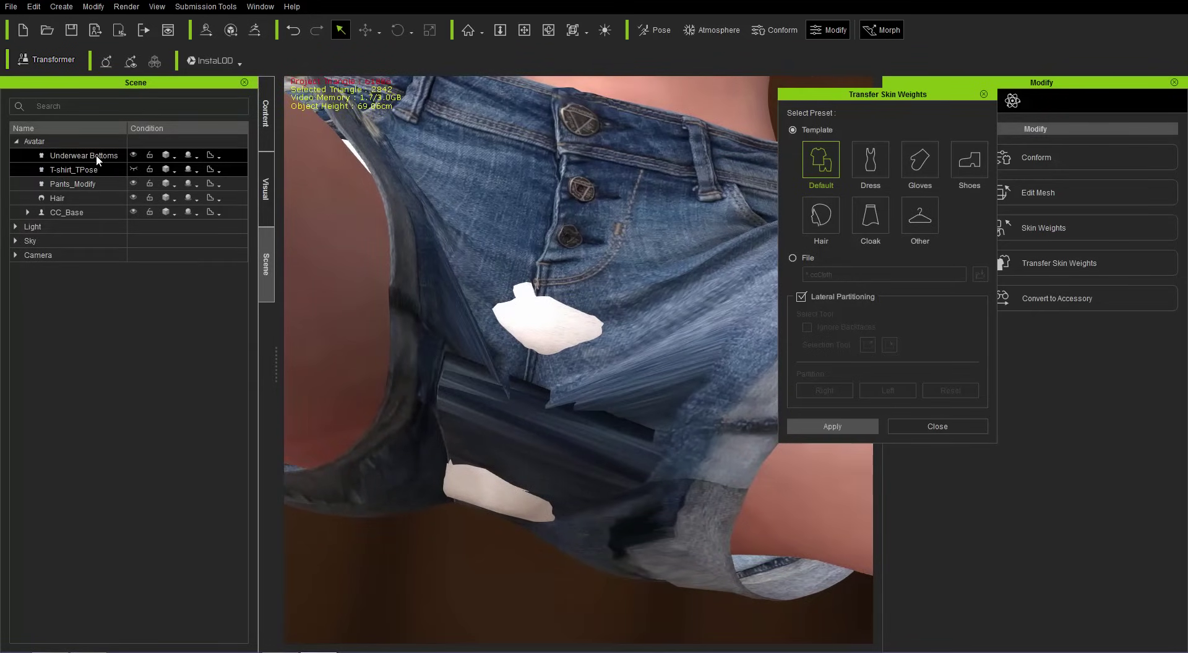
pyautogui.click(97, 160)
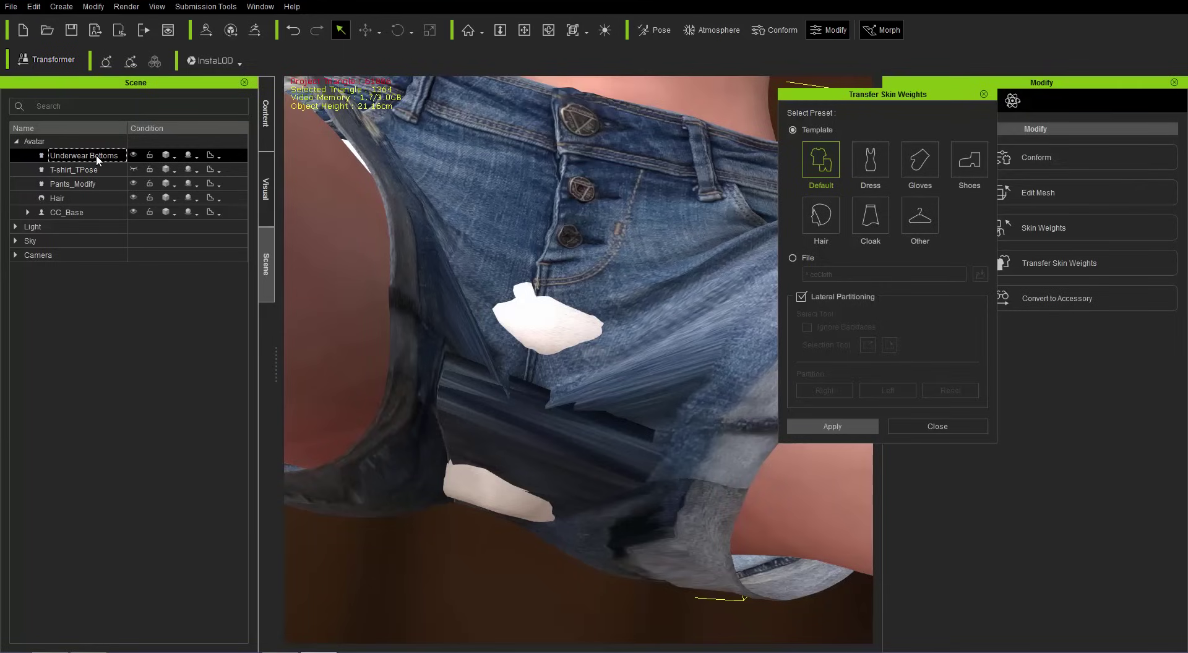
pyautogui.press('Delete')
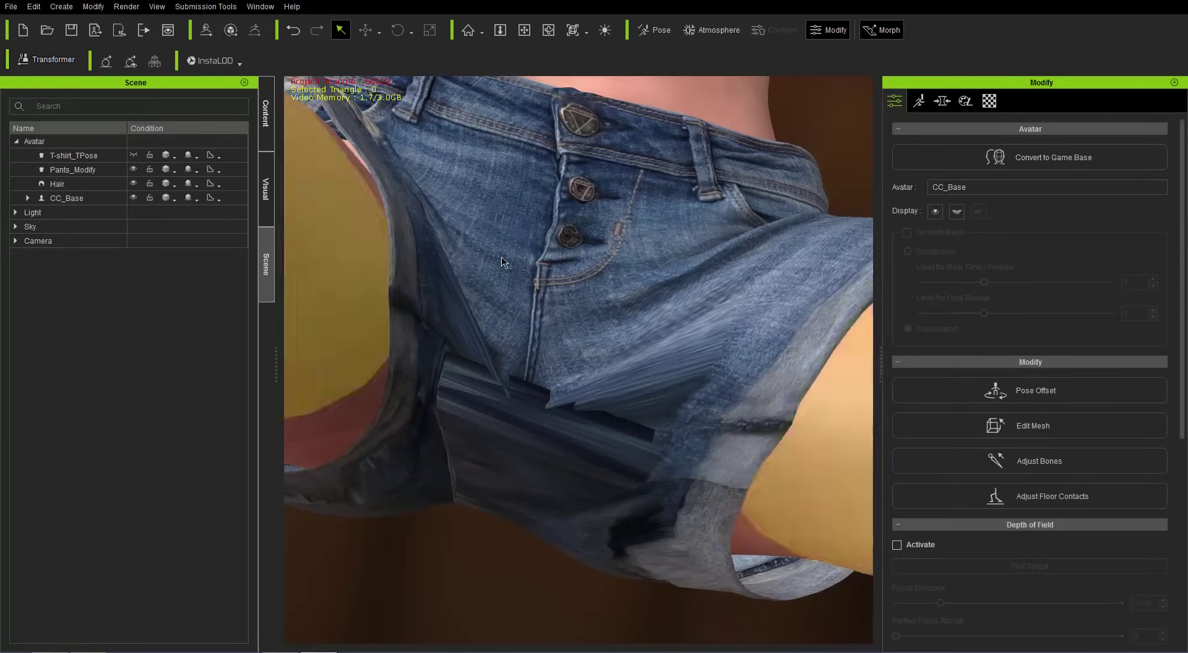
# Step: Reframe on the shorts' crotch and select Pants_Modify to show its Cloth settings
pyautogui.moveTo(622, 510); pyautogui.dragTo(639, 483, button='middle')
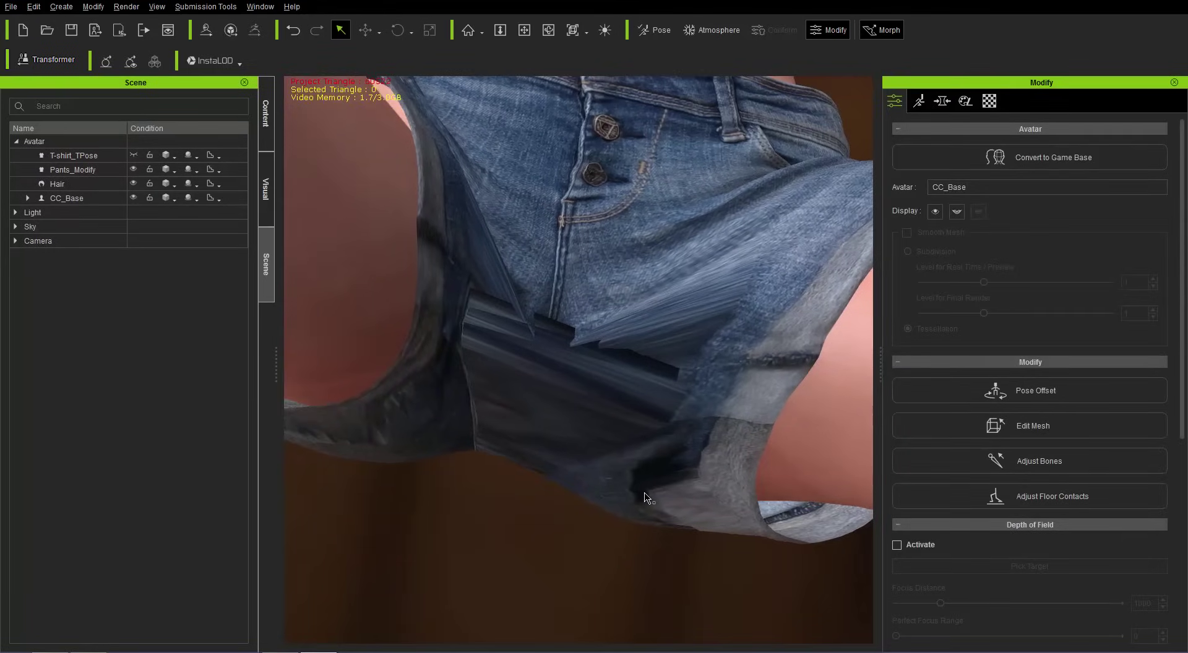
pyautogui.moveTo(639, 483); pyautogui.dragTo(599, 493, button='right')
pyautogui.moveTo(600, 493); pyautogui.dragTo(610, 469, button='middle')
pyautogui.click(113, 170)
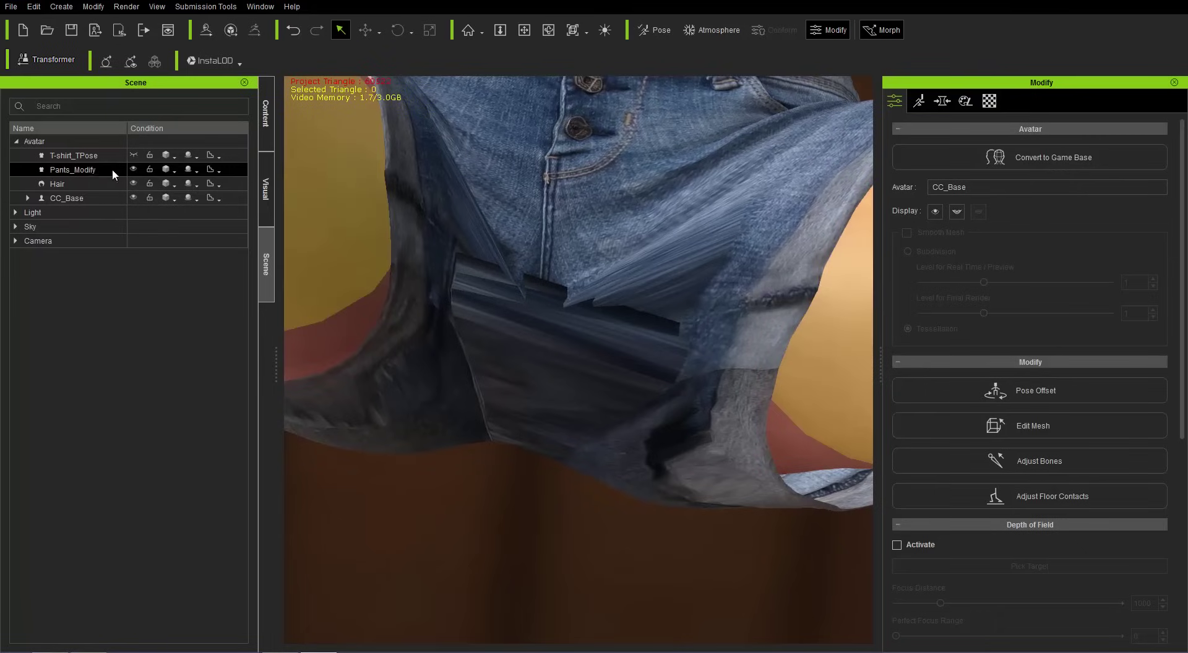
pyautogui.click(78, 170)
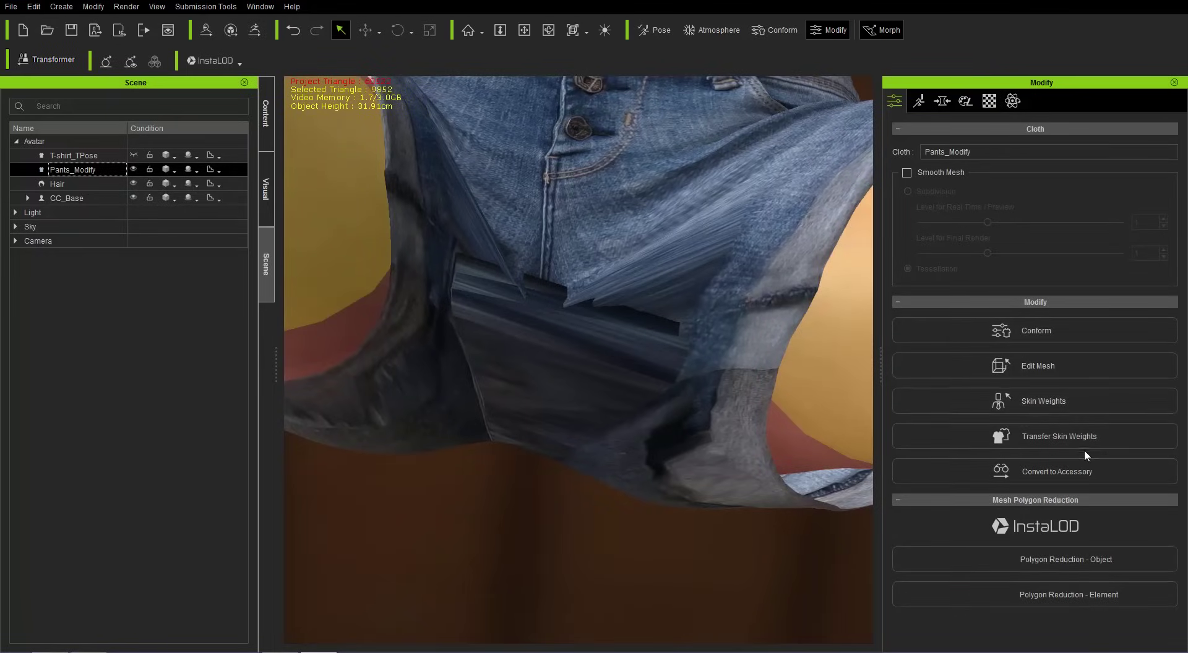
# Step: Start skin-weight painting with the smooth brush and blend the left thigh twist weights across the seam
pyautogui.click(1077, 399)
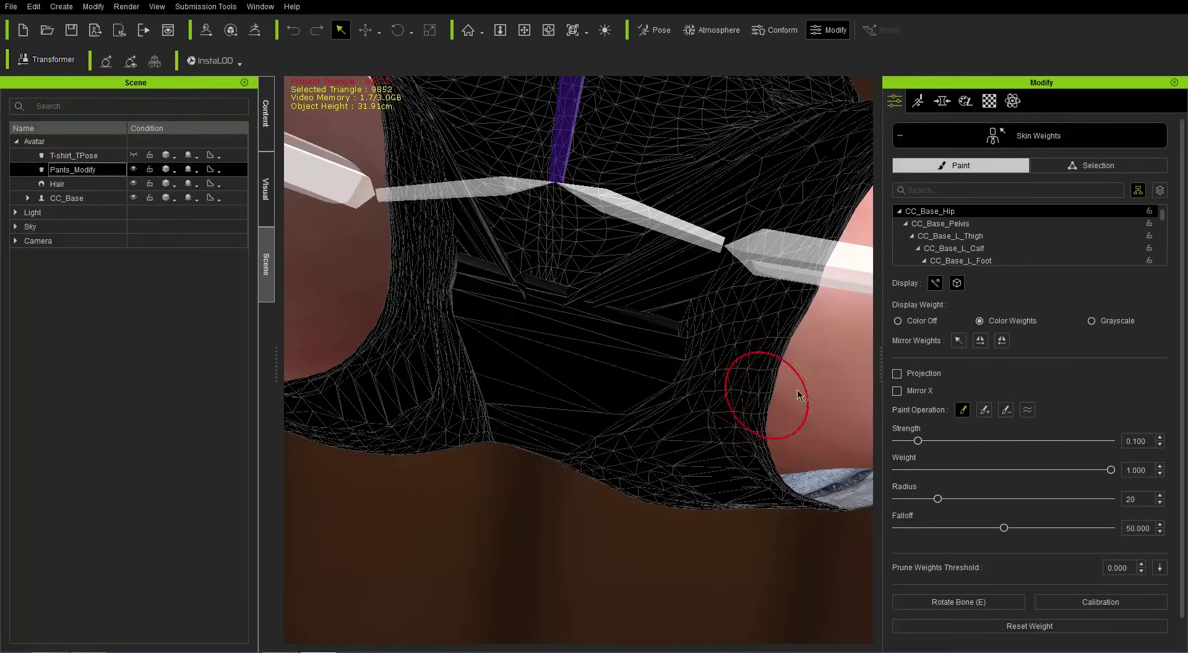
pyautogui.click(1027, 410)
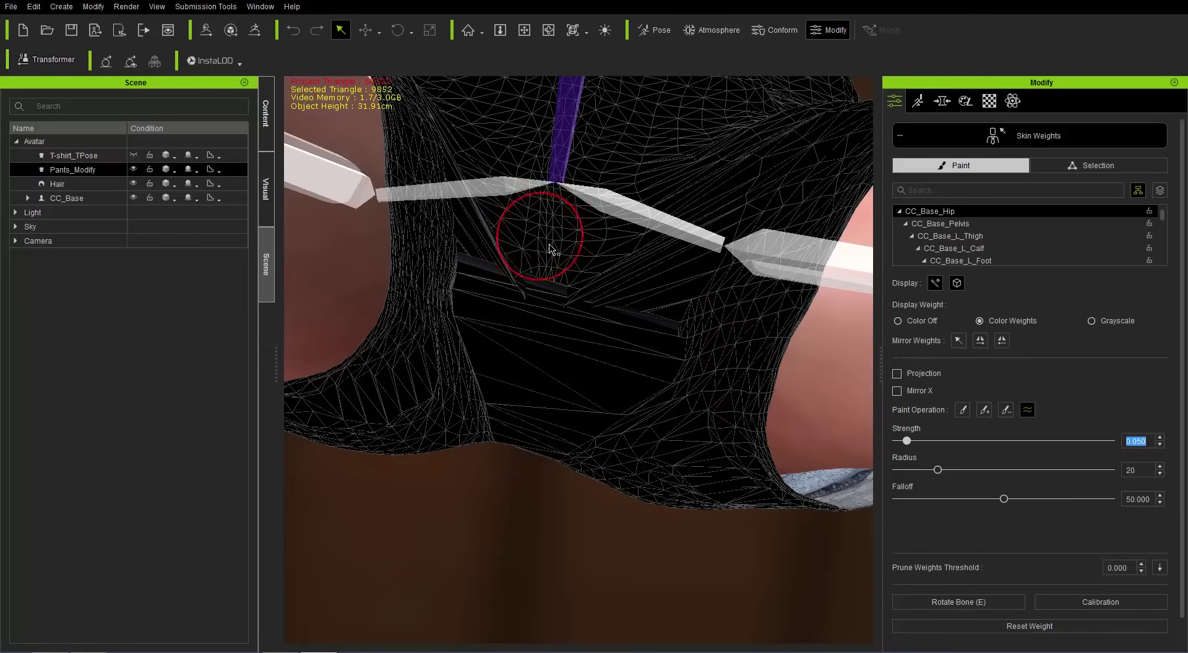
pyautogui.scroll(-3, 549, 246)
pyautogui.moveTo(553, 255); pyautogui.dragTo(577, 259, button='right')
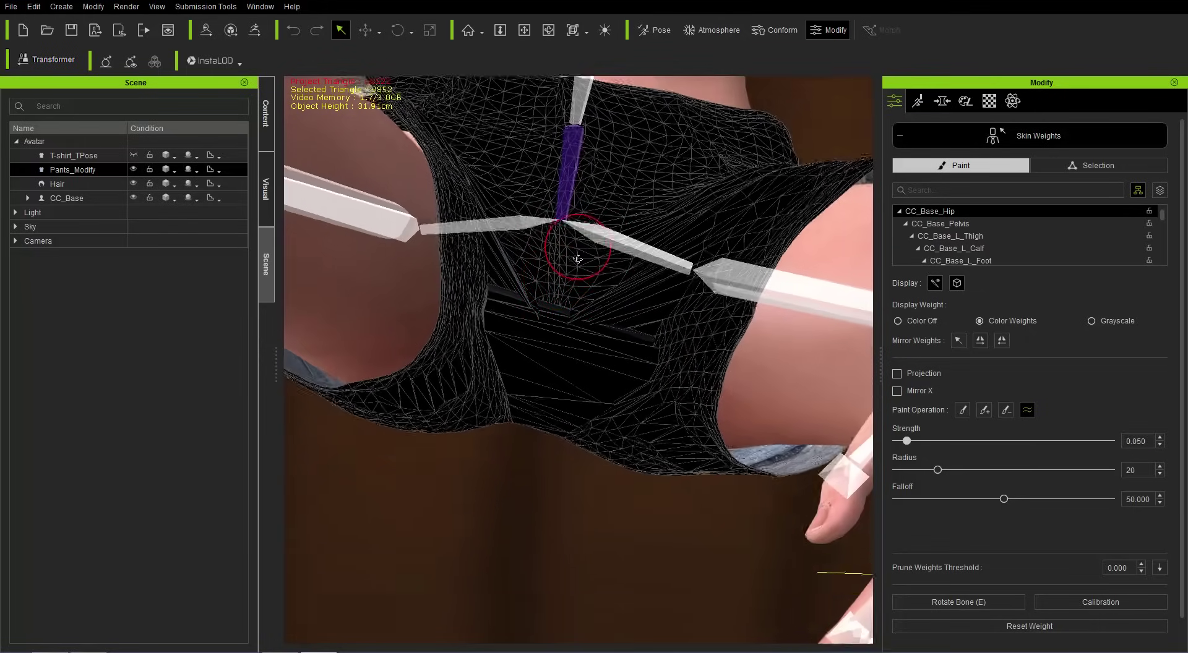
pyautogui.scroll(-2, 577, 259)
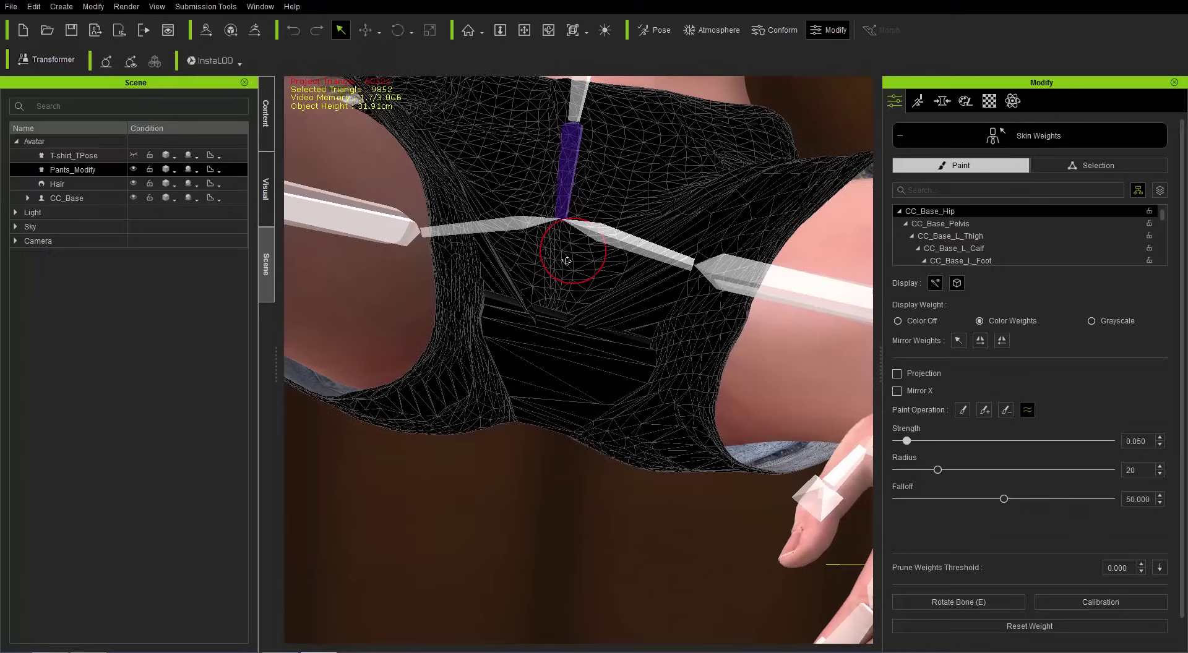
pyautogui.click(772, 285)
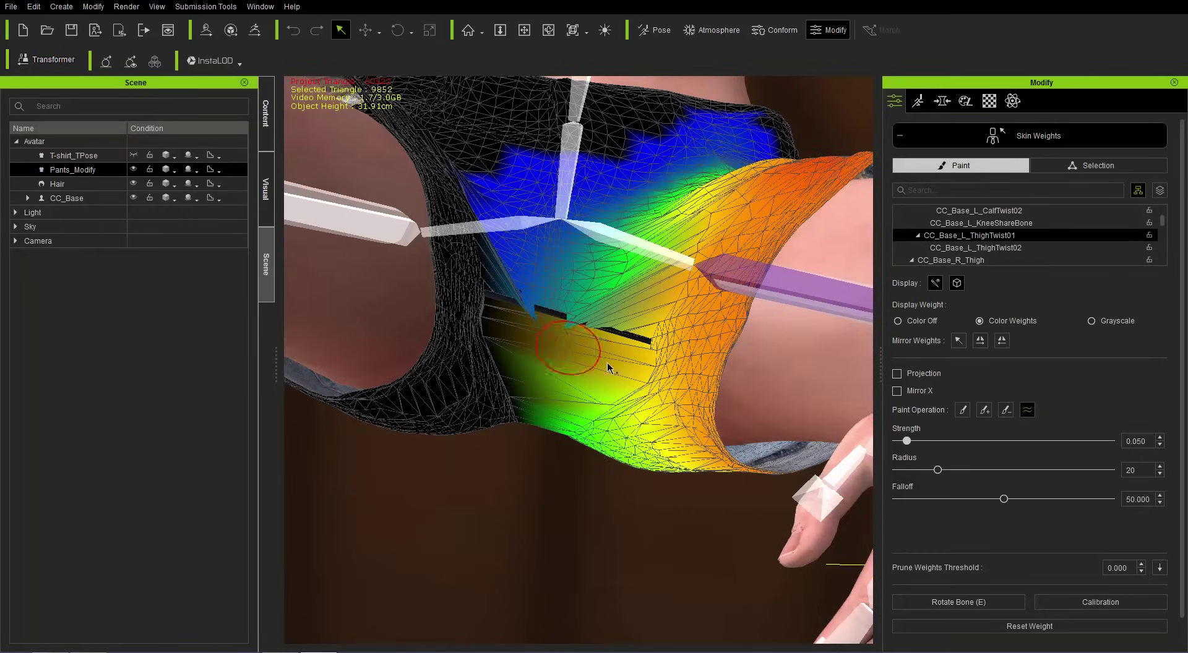
pyautogui.scroll(5, 651, 454)
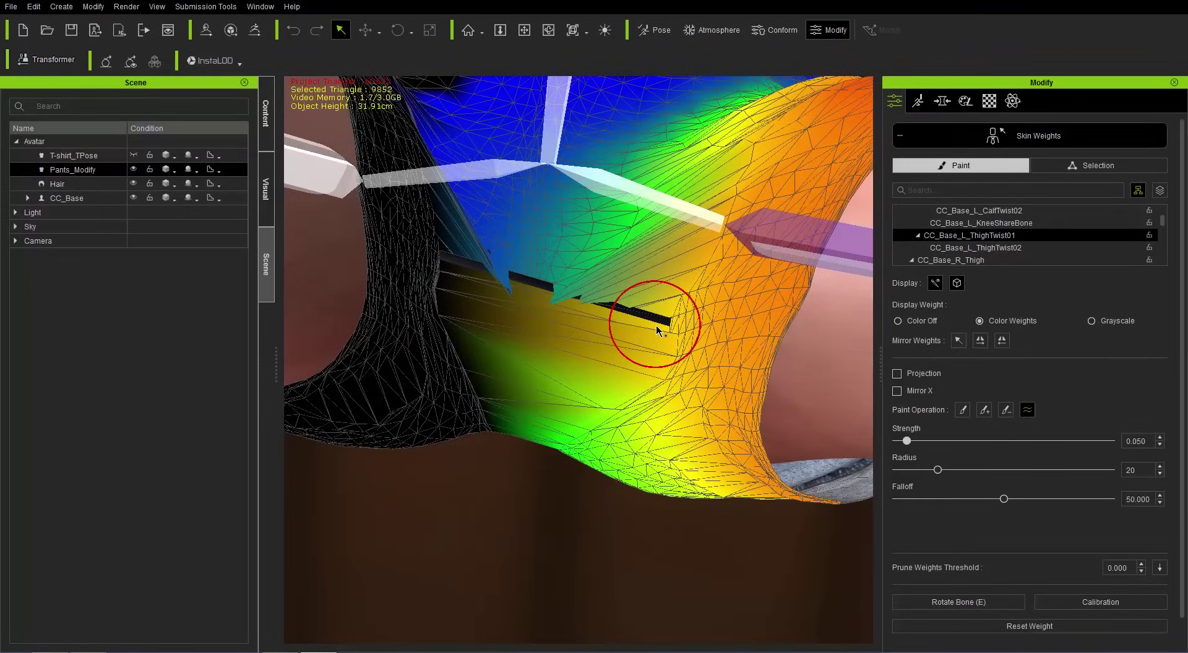
pyautogui.moveTo(655, 343)
pyautogui.mouseDown()
pyautogui.moveTo(620, 402)
pyautogui.moveTo(637, 260)
pyautogui.moveTo(571, 421)
pyautogui.moveTo(563, 404)
pyautogui.moveTo(588, 291)
pyautogui.moveTo(624, 233)
pyautogui.moveTo(613, 347)
pyautogui.moveTo(625, 426)
pyautogui.moveTo(631, 396)
pyautogui.moveTo(608, 415)
pyautogui.moveTo(591, 395)
pyautogui.moveTo(597, 366)
pyautogui.mouseUp()
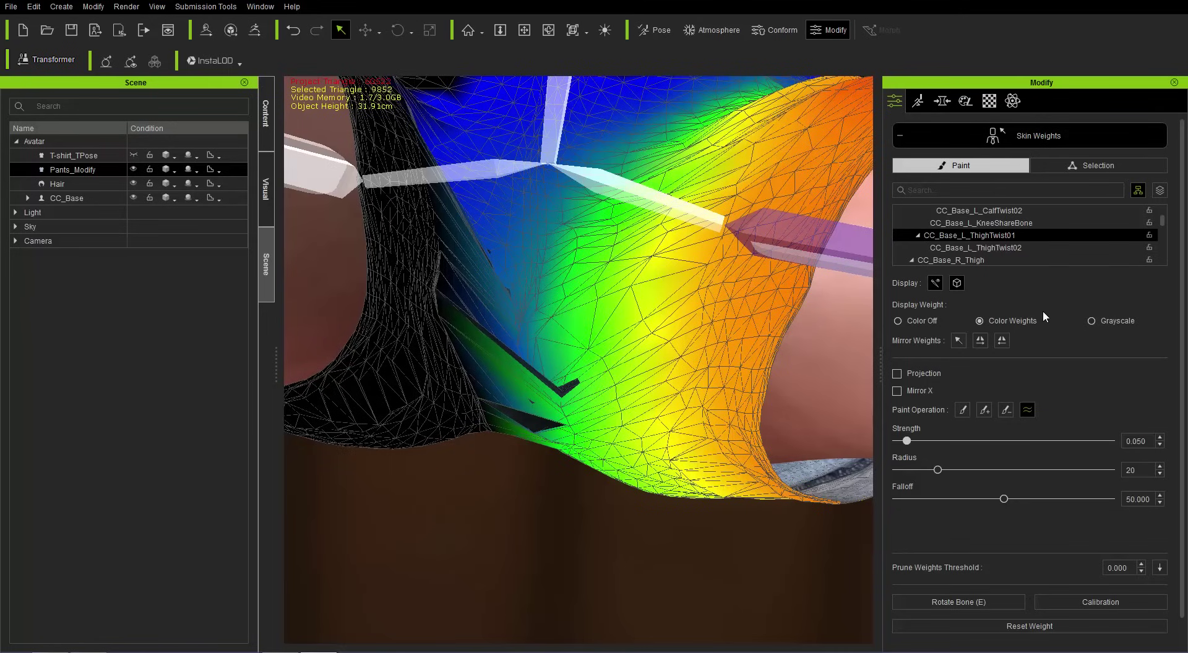
# Step: Smooth the right thigh twist weights down the crease and blend away the red pelvis patch
pyautogui.moveTo(572, 293); pyautogui.dragTo(441, 257, button='right')
pyautogui.click(359, 205)
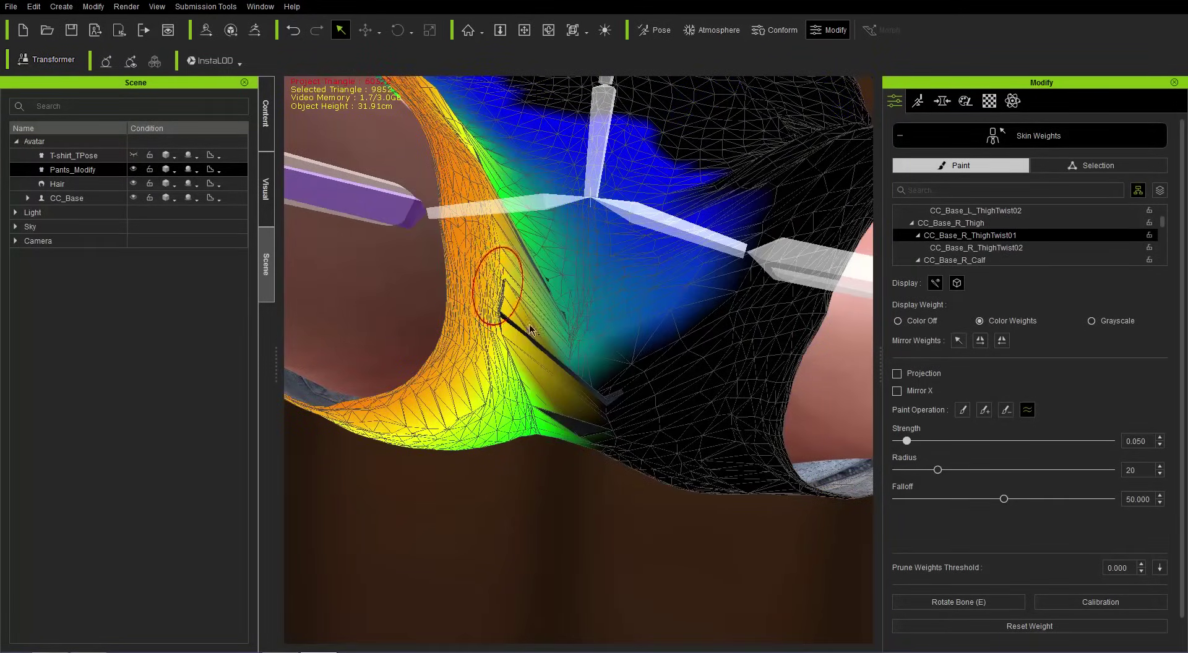
pyautogui.moveTo(526, 311)
pyautogui.mouseDown()
pyautogui.moveTo(518, 339)
pyautogui.moveTo(534, 409)
pyautogui.moveTo(550, 396)
pyautogui.moveTo(542, 410)
pyautogui.moveTo(555, 315)
pyautogui.moveTo(546, 268)
pyautogui.moveTo(531, 289)
pyautogui.moveTo(517, 212)
pyautogui.moveTo(501, 204)
pyautogui.moveTo(517, 201)
pyautogui.moveTo(547, 419)
pyautogui.moveTo(539, 329)
pyautogui.mouseUp()
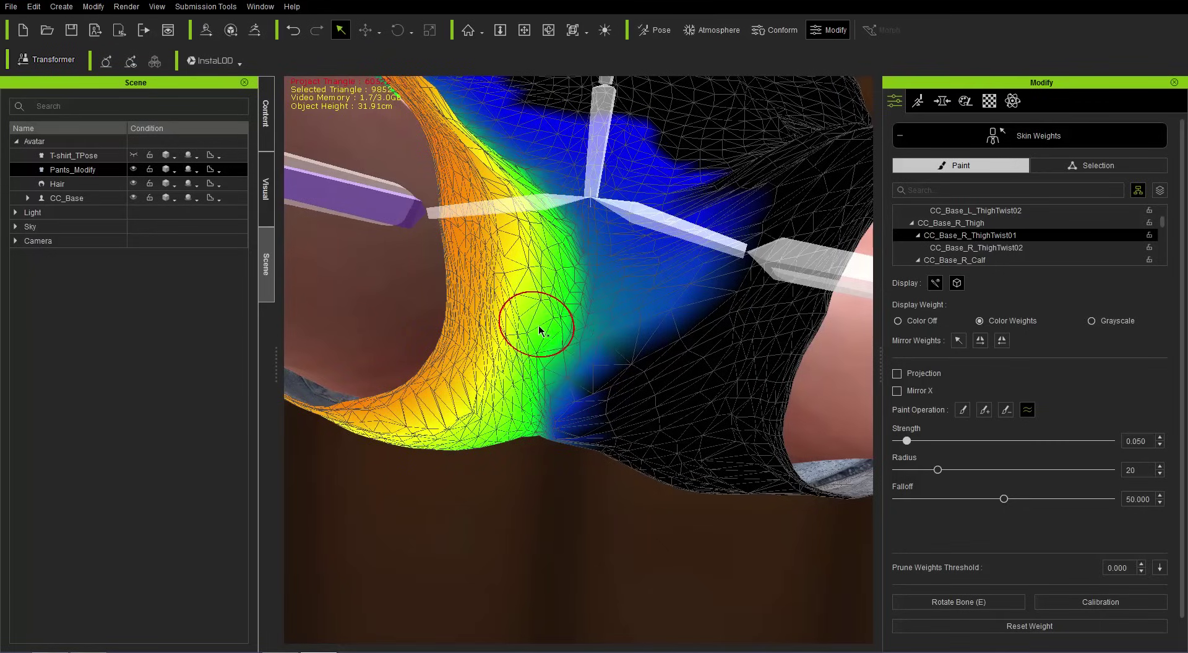
pyautogui.click(654, 224)
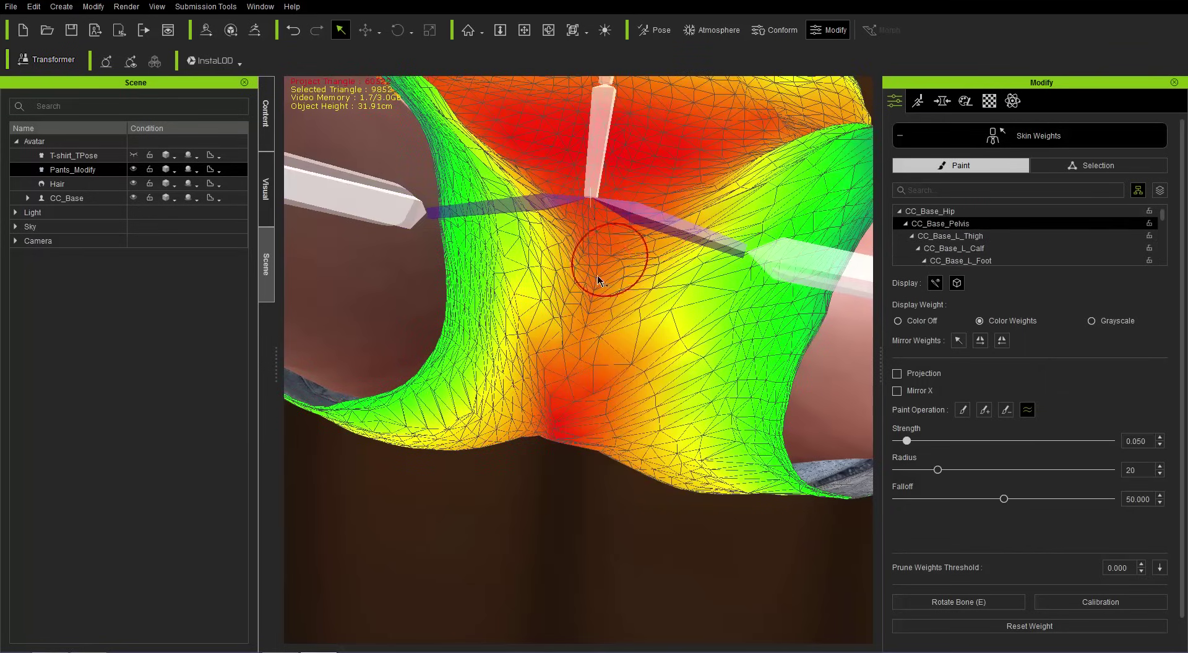
pyautogui.moveTo(572, 367)
pyautogui.mouseDown()
pyautogui.moveTo(562, 432)
pyautogui.moveTo(599, 259)
pyautogui.moveTo(589, 429)
pyautogui.moveTo(553, 411)
pyautogui.moveTo(562, 423)
pyautogui.moveTo(512, 256)
pyautogui.mouseUp()
pyautogui.click(372, 199)
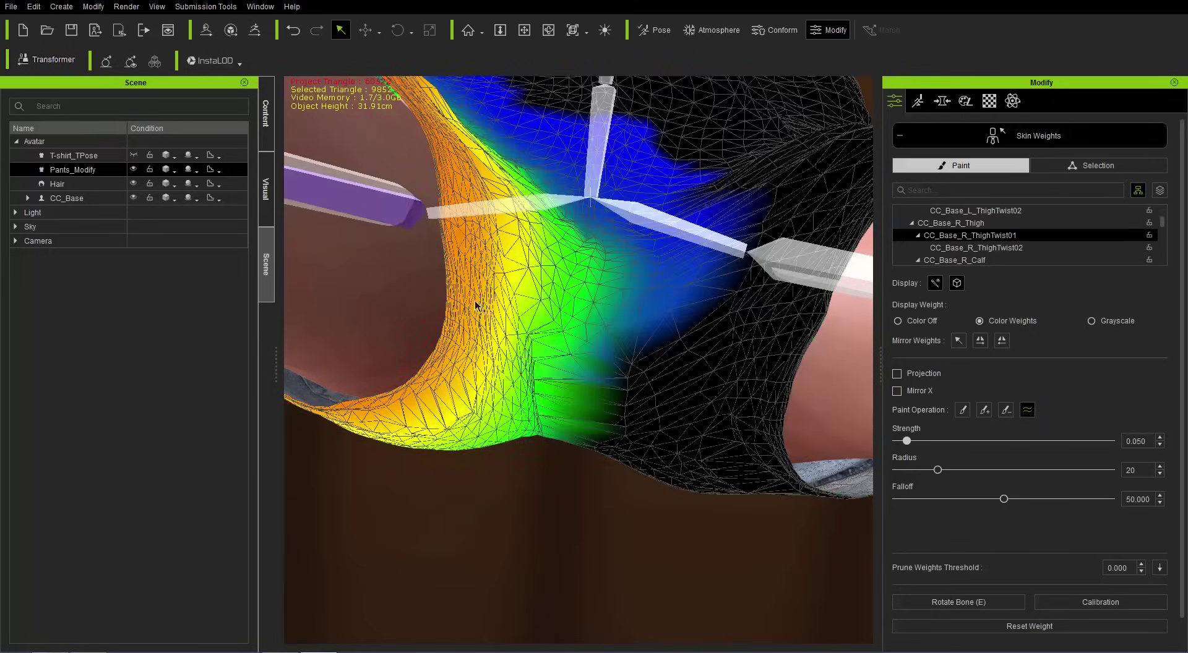
pyautogui.moveTo(537, 352); pyautogui.dragTo(535, 440)
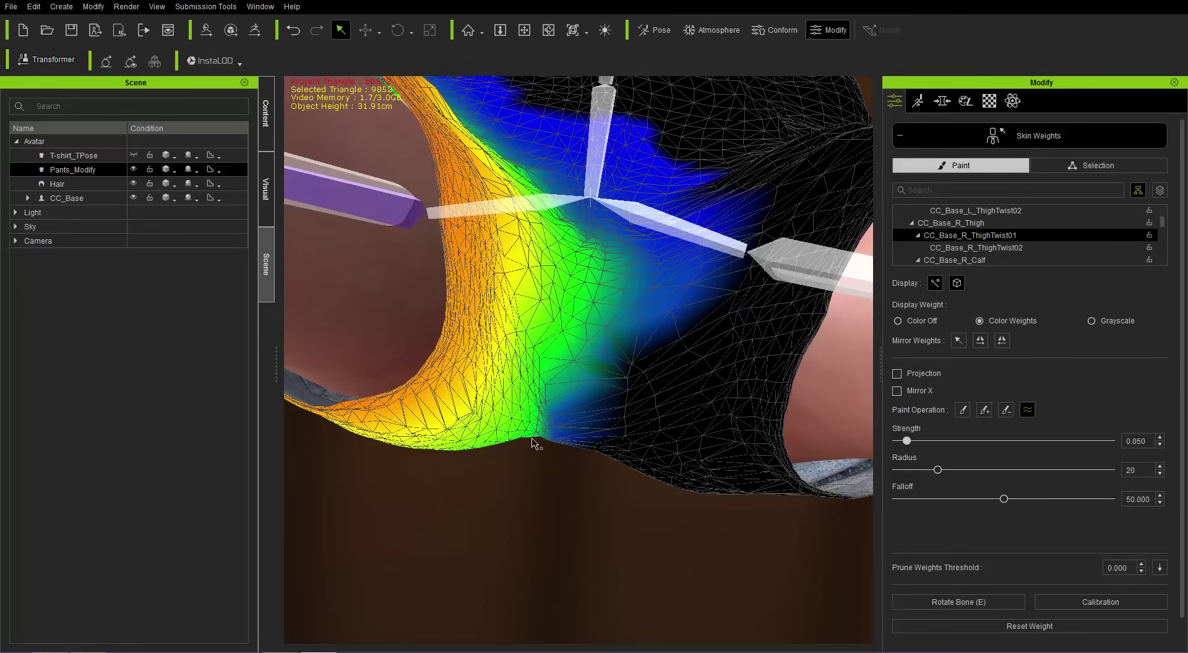
# Step: Soften the CC_Base_Pelvis weights along the crotch crease, then undo the last stroke
pyautogui.moveTo(604, 476); pyautogui.dragTo(613, 446, button='right')
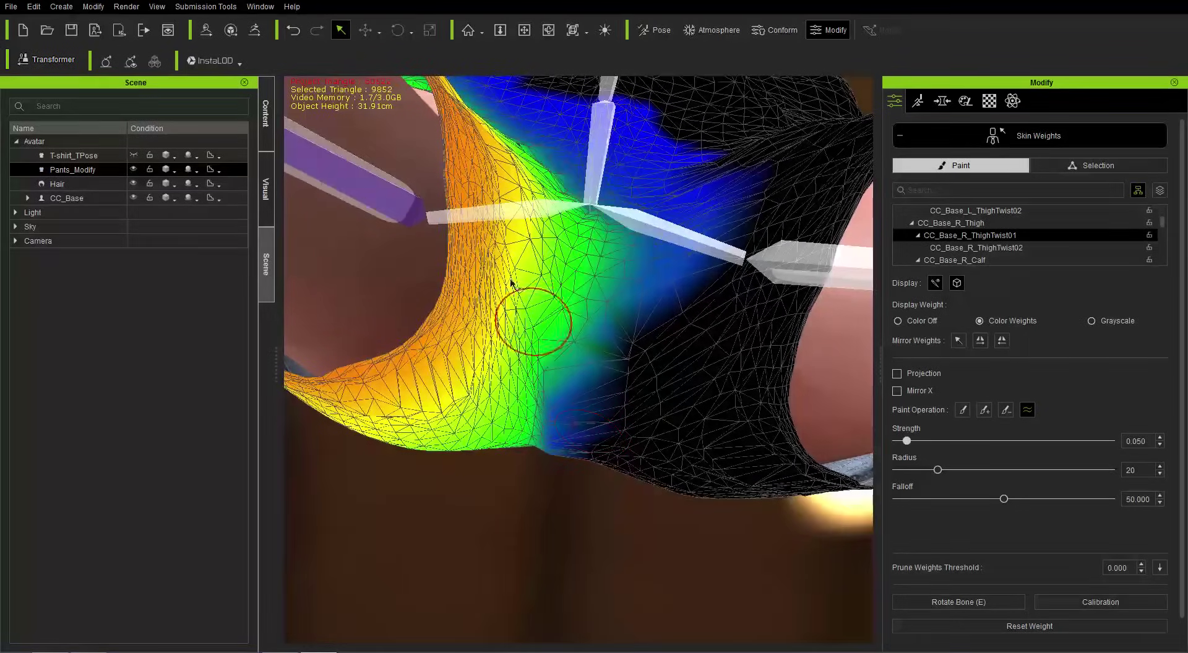
pyautogui.click(614, 206)
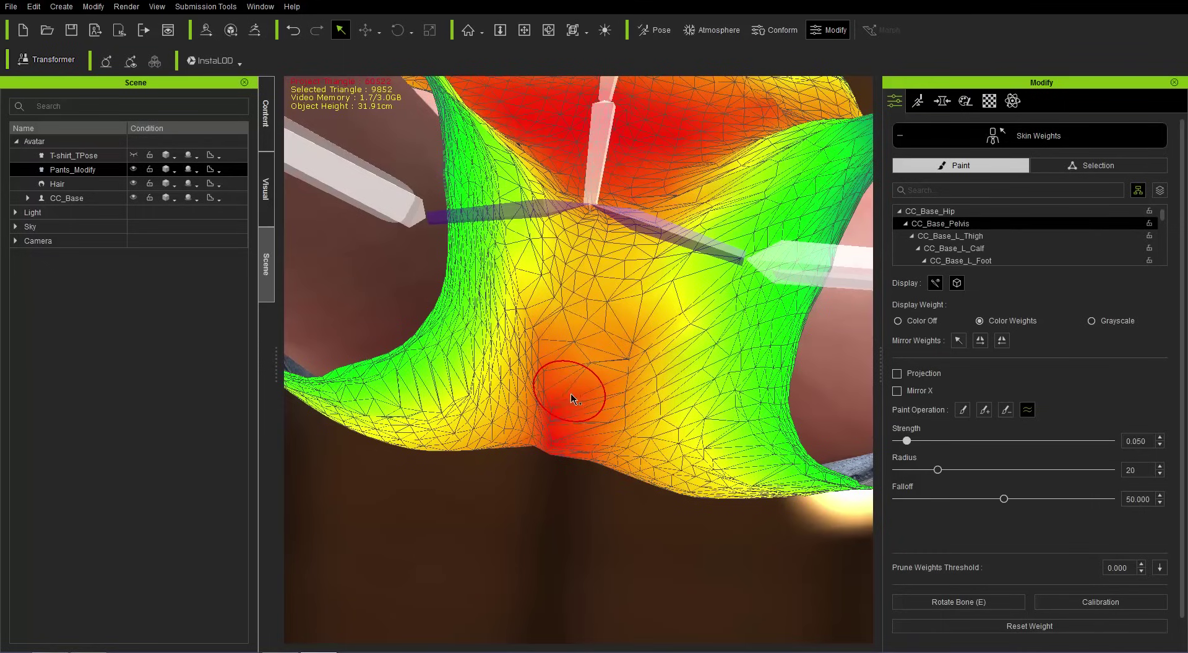
pyautogui.moveTo(558, 436)
pyautogui.mouseDown()
pyautogui.moveTo(553, 447)
pyautogui.moveTo(566, 403)
pyautogui.mouseUp()
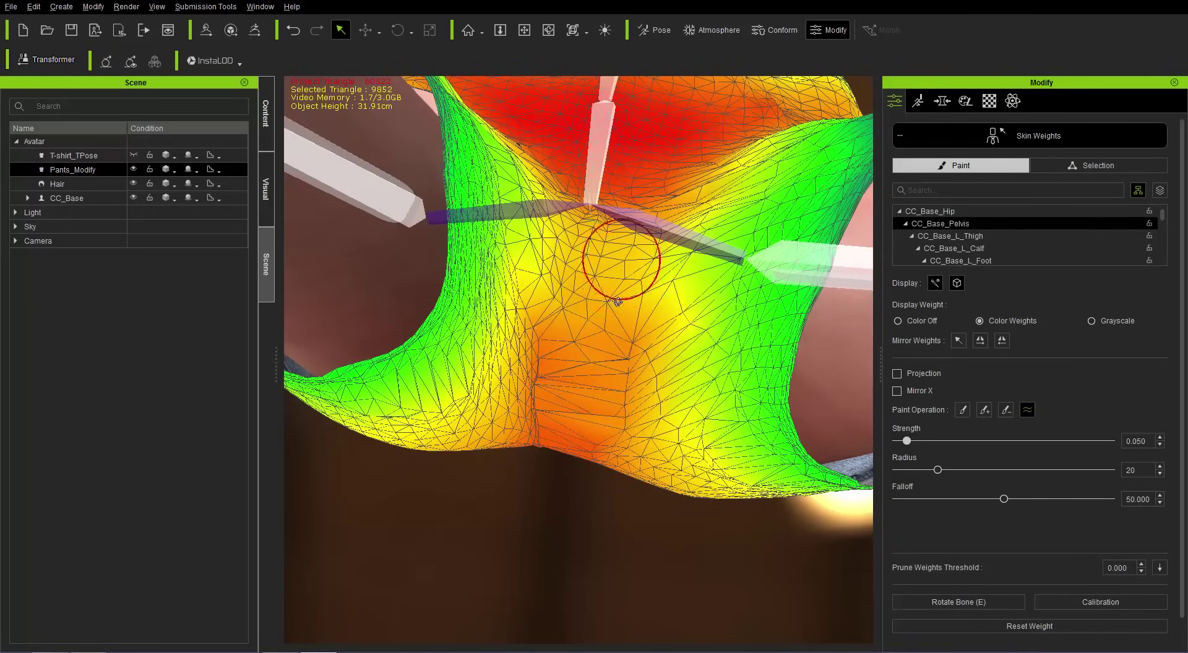
pyautogui.moveTo(619, 259); pyautogui.dragTo(612, 365, button='right')
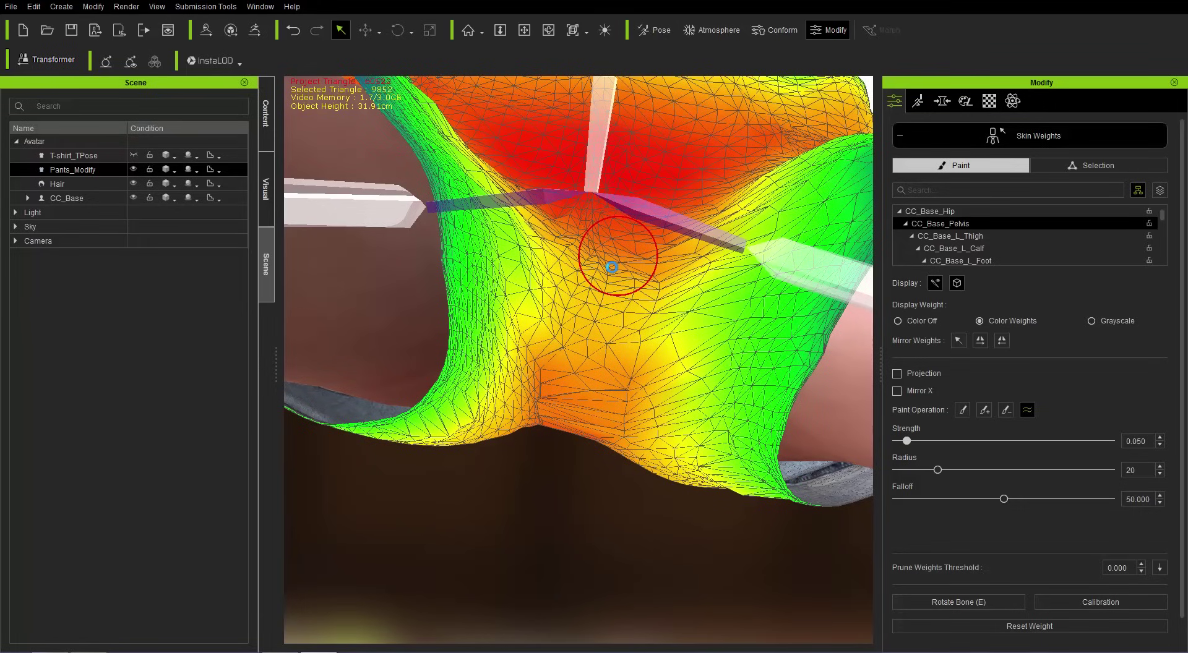
pyautogui.hotkey('ctrl', 'z')
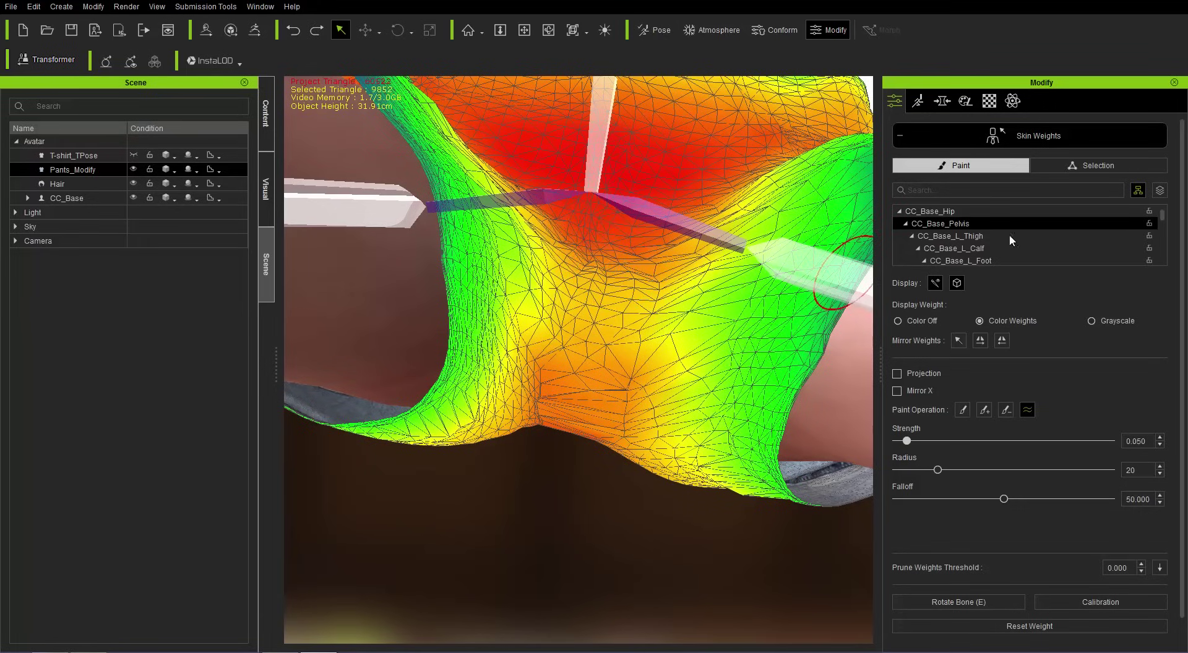
# Step: Close Skin Weights and apply the Stand_01 pose from Motion > Female Pose
pyautogui.click(1059, 137)
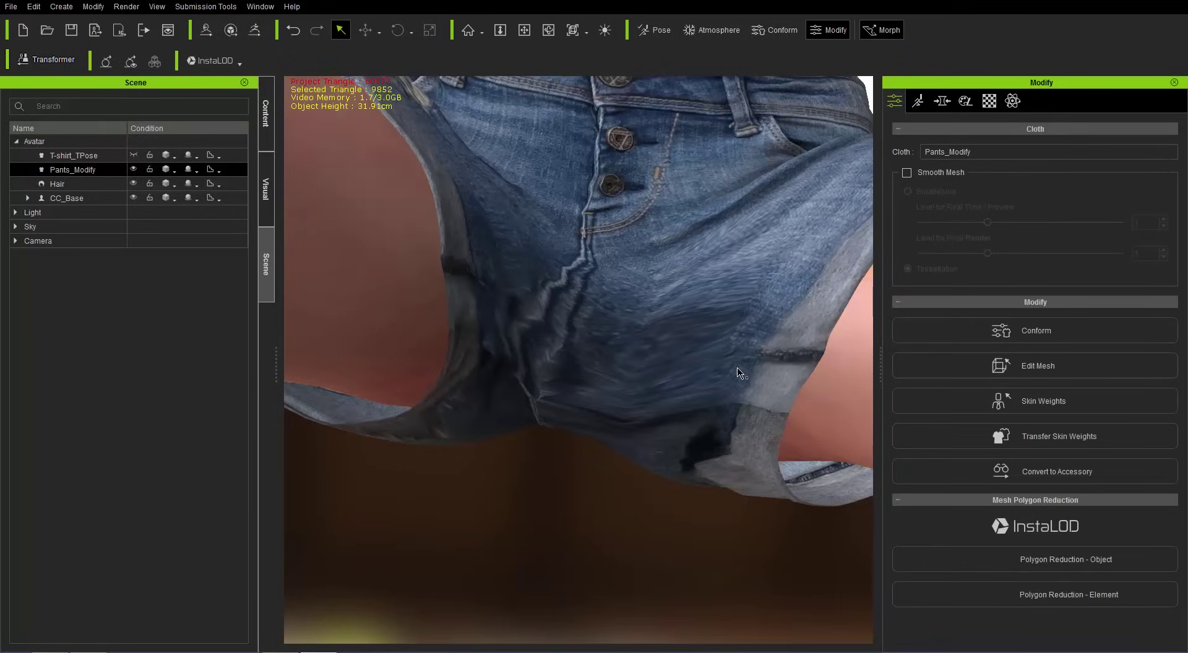
pyautogui.keyDown('alt'); pyautogui.moveTo(678, 292); pyautogui.dragTo(631, 345, button='right'); pyautogui.keyUp('alt')
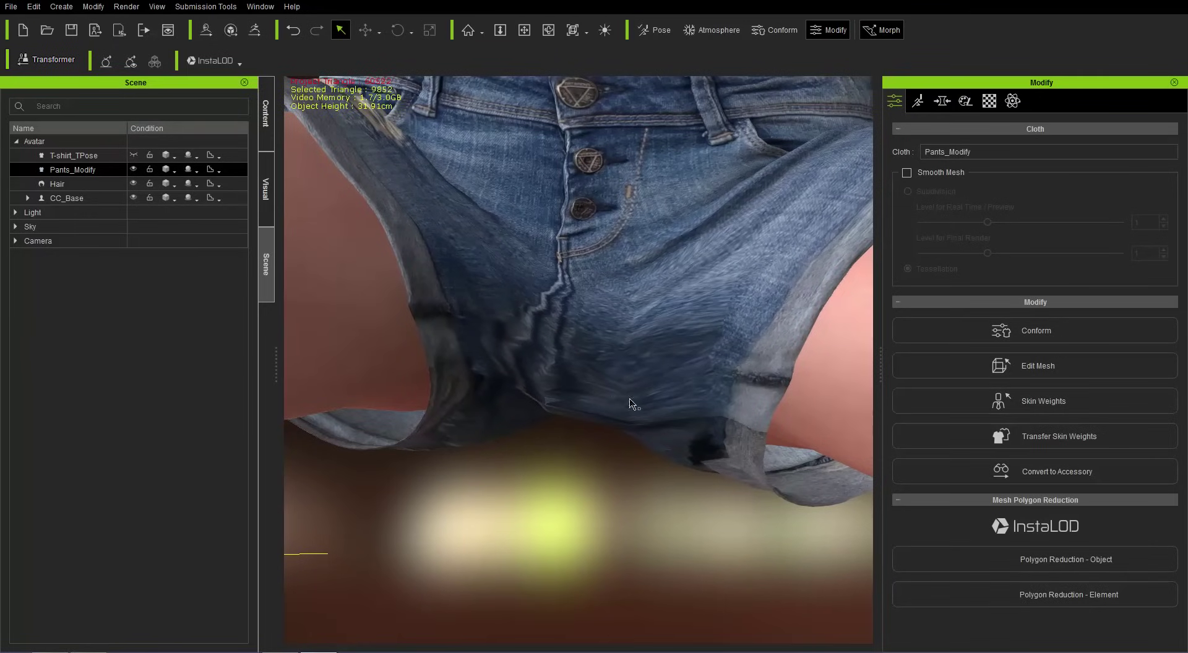
pyautogui.moveTo(643, 468); pyautogui.dragTo(667, 448, button='right')
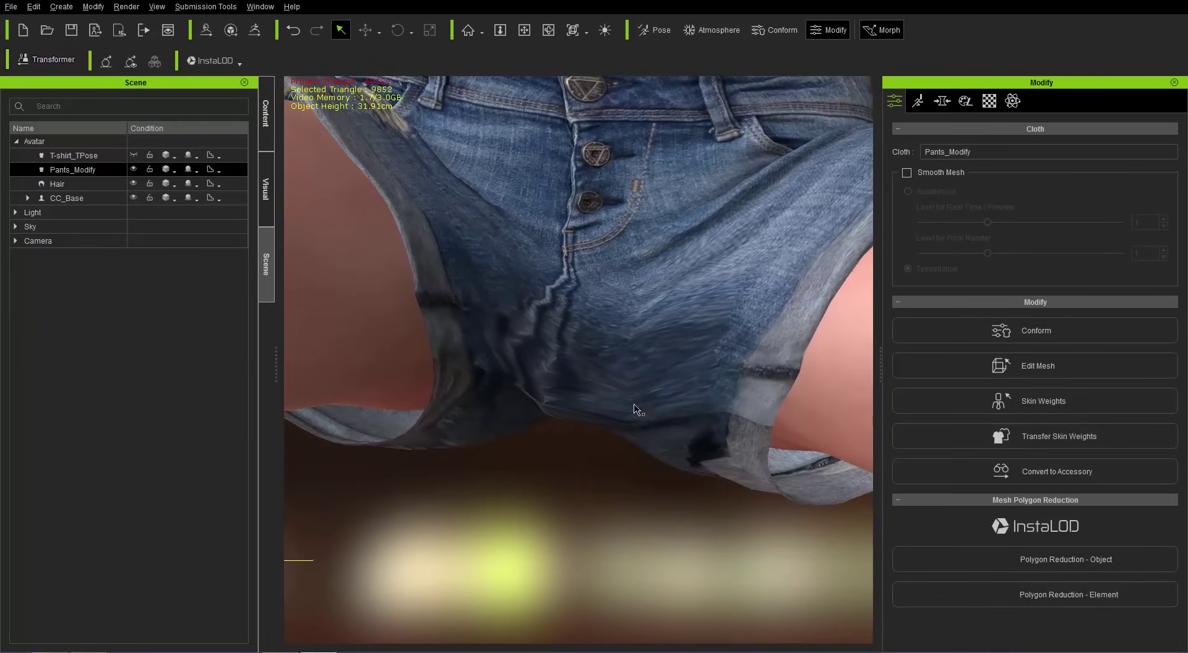
pyautogui.click(272, 117)
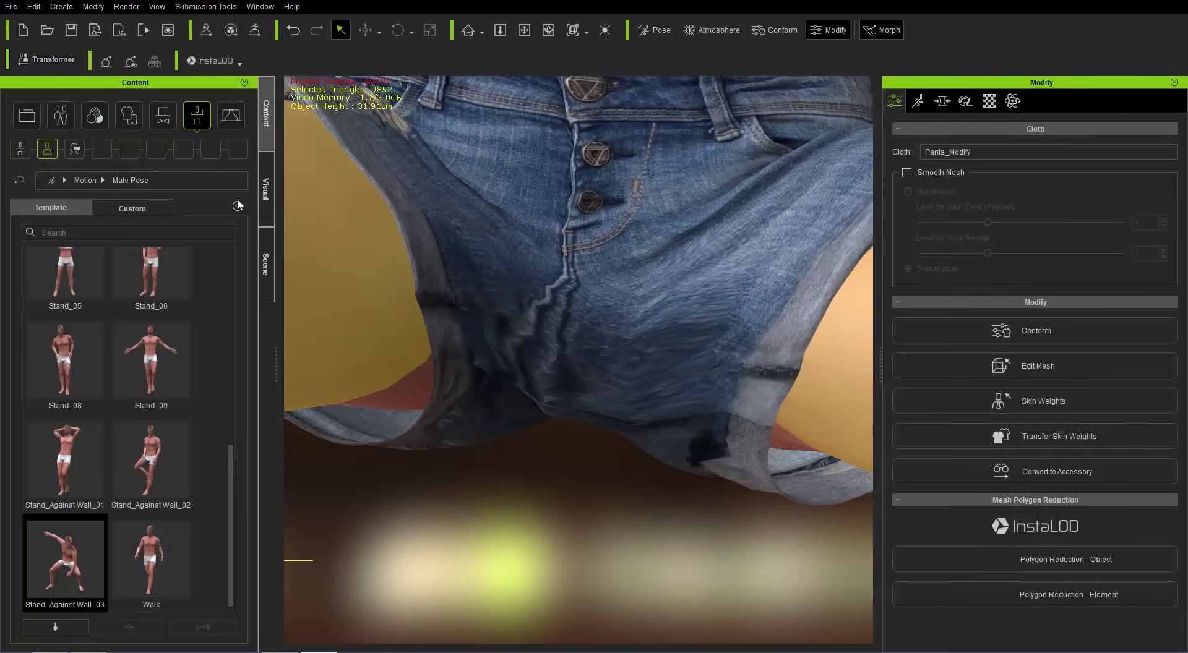
pyautogui.click(86, 182)
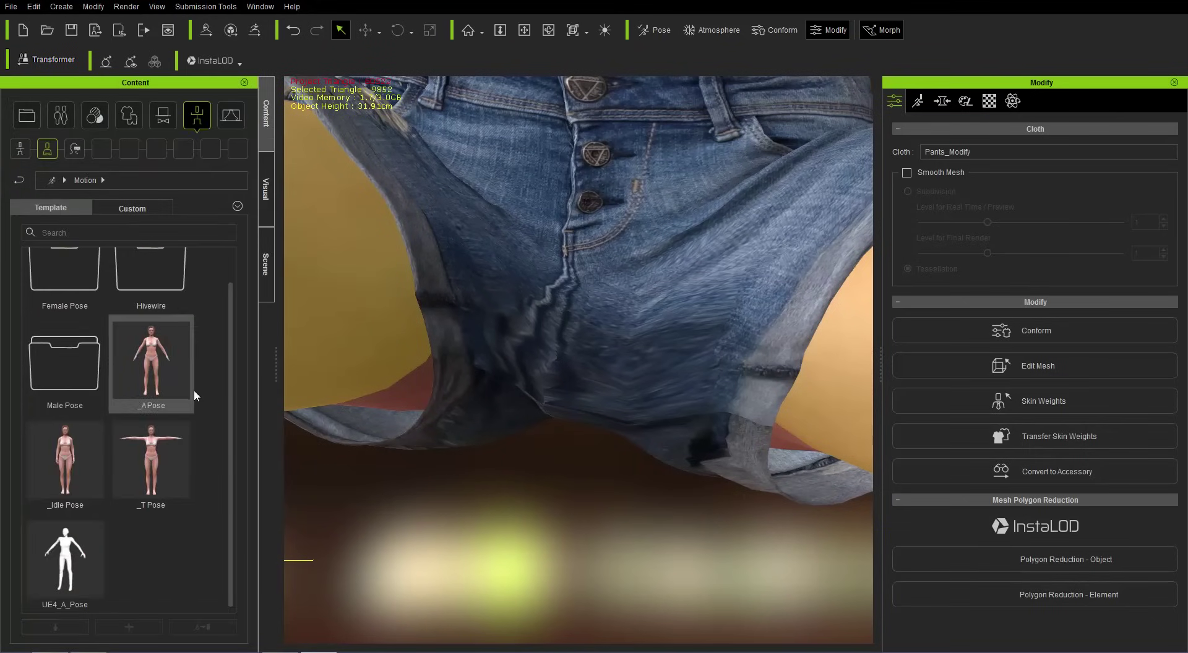
pyautogui.doubleClick(59, 272)
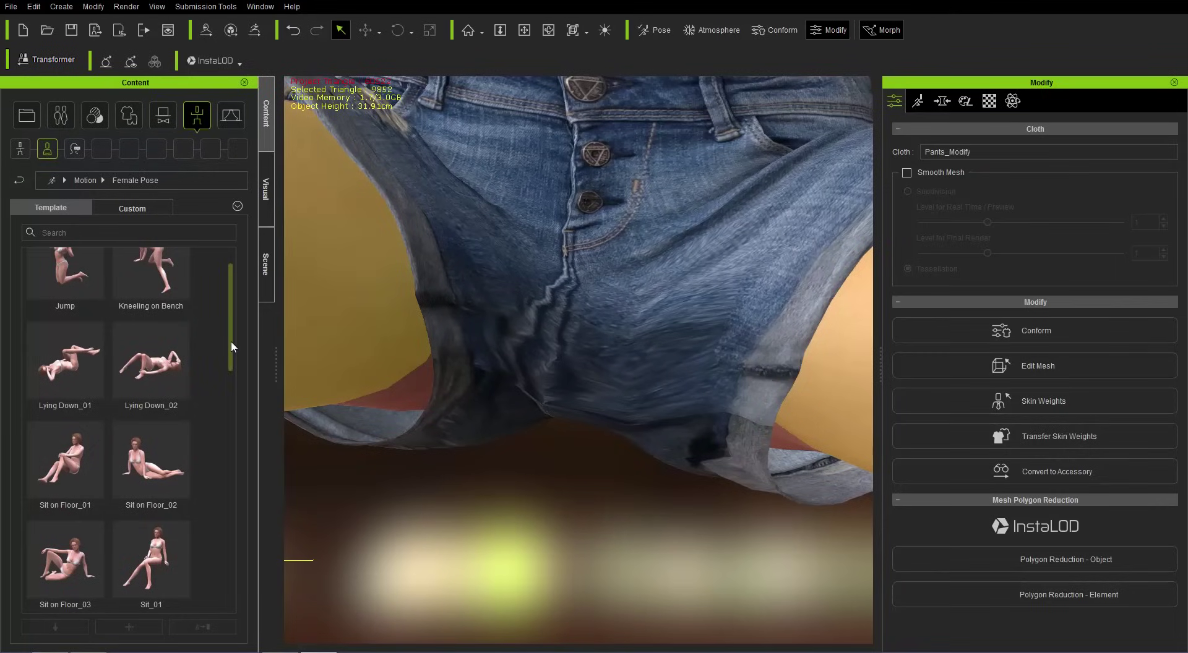
pyautogui.moveTo(231, 346); pyautogui.dragTo(232, 423)
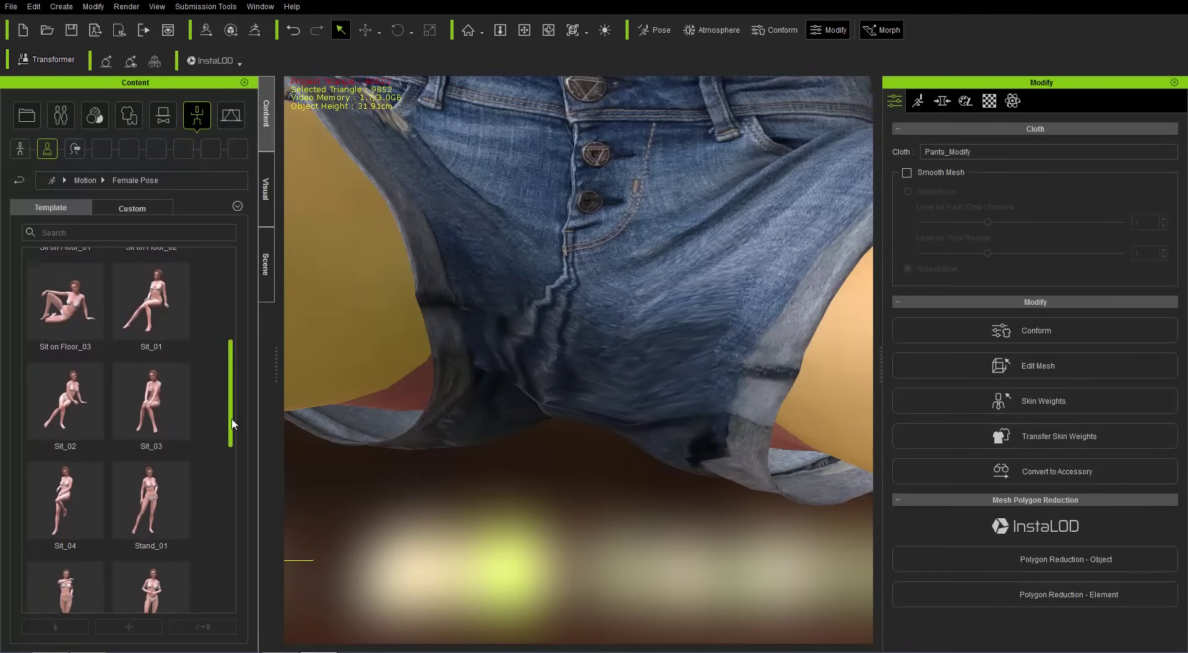
pyautogui.doubleClick(160, 504)
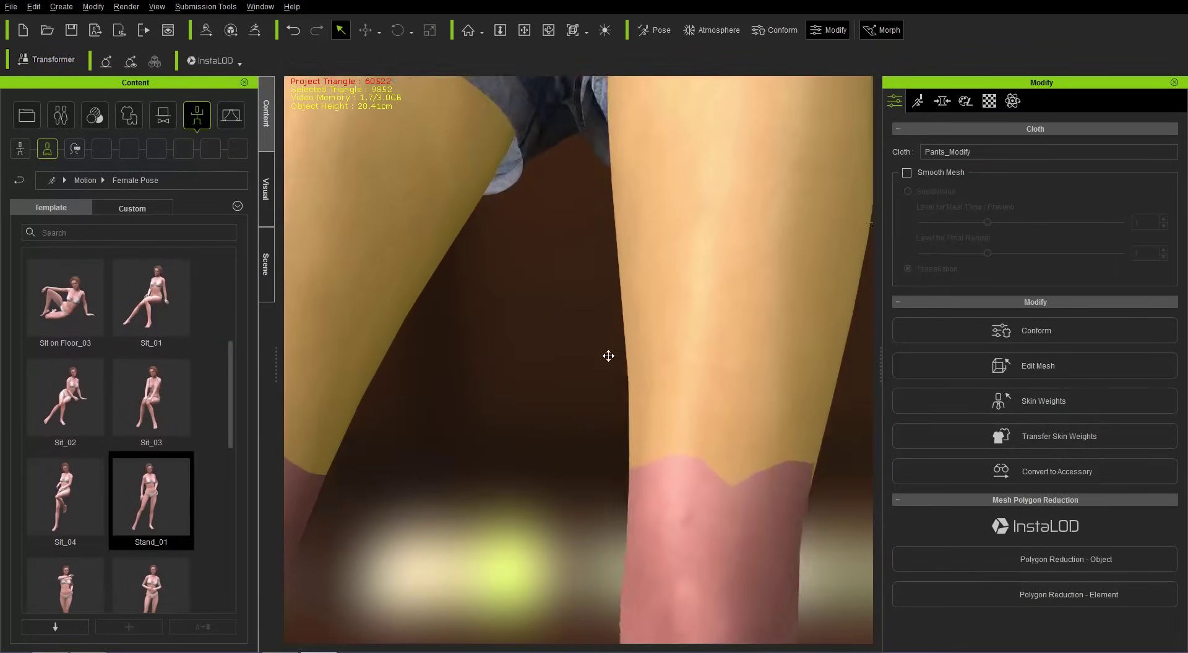
# Step: Apply the Jump pose to test how the shorts deform
pyautogui.moveTo(608, 356); pyautogui.dragTo(597, 483, button='middle')
pyautogui.moveTo(597, 482); pyautogui.dragTo(608, 337, button='right')
pyautogui.moveTo(575, 215); pyautogui.dragTo(574, 317, button='right')
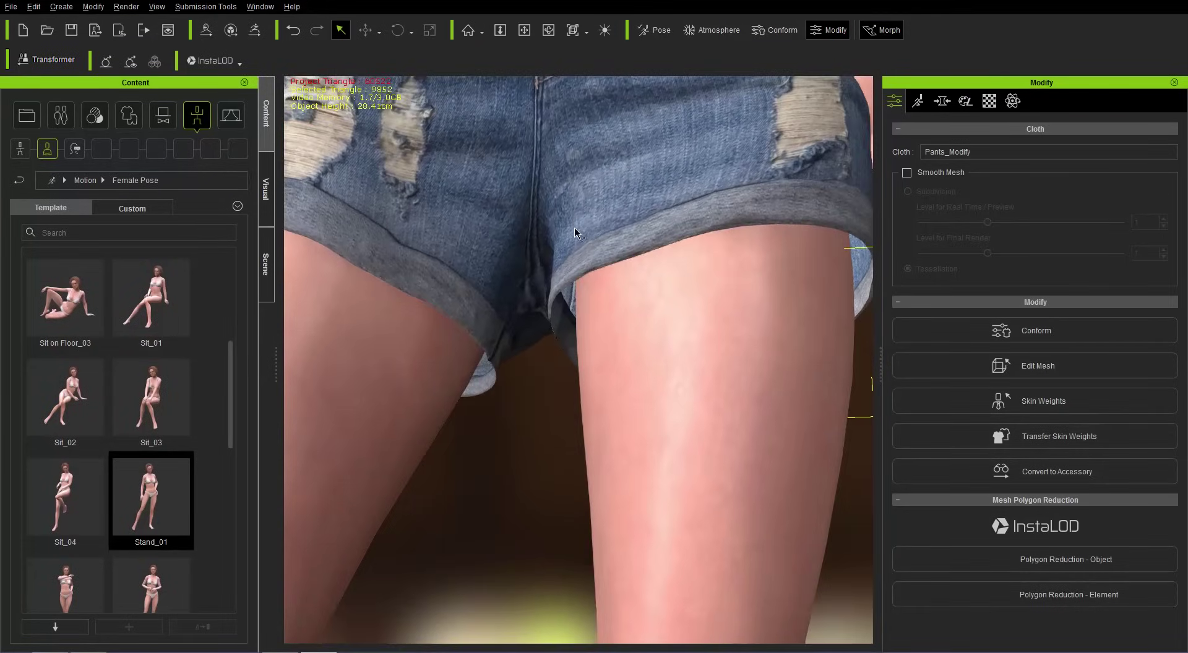
pyautogui.scroll(5, 224, 379)
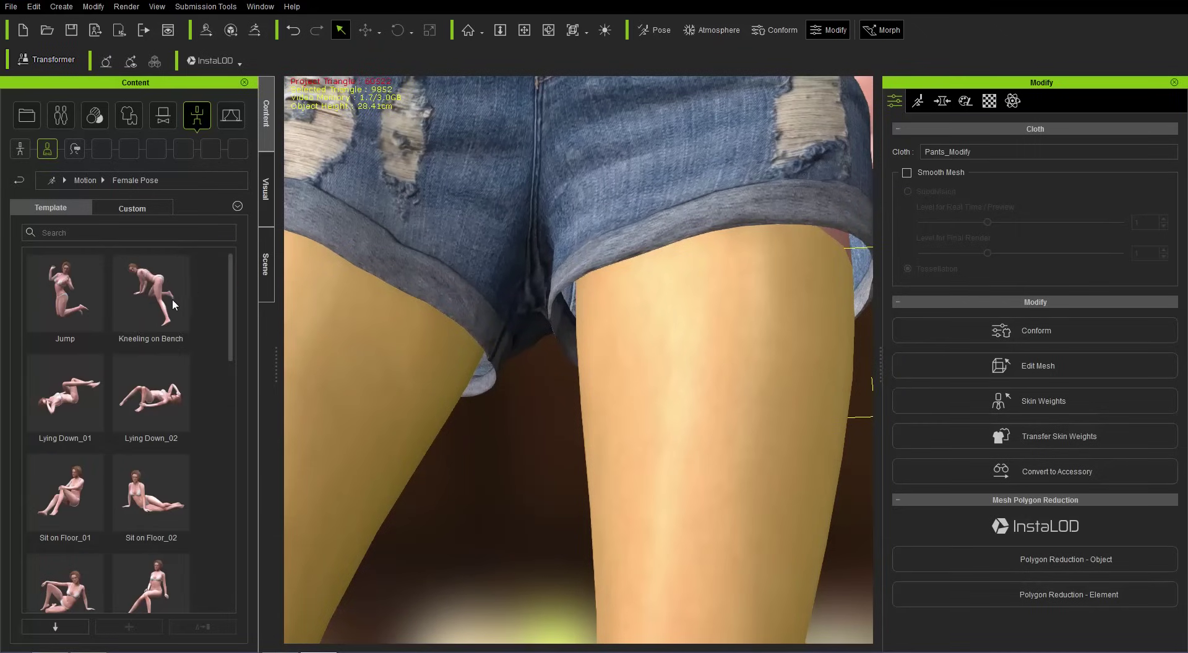
pyautogui.doubleClick(62, 291)
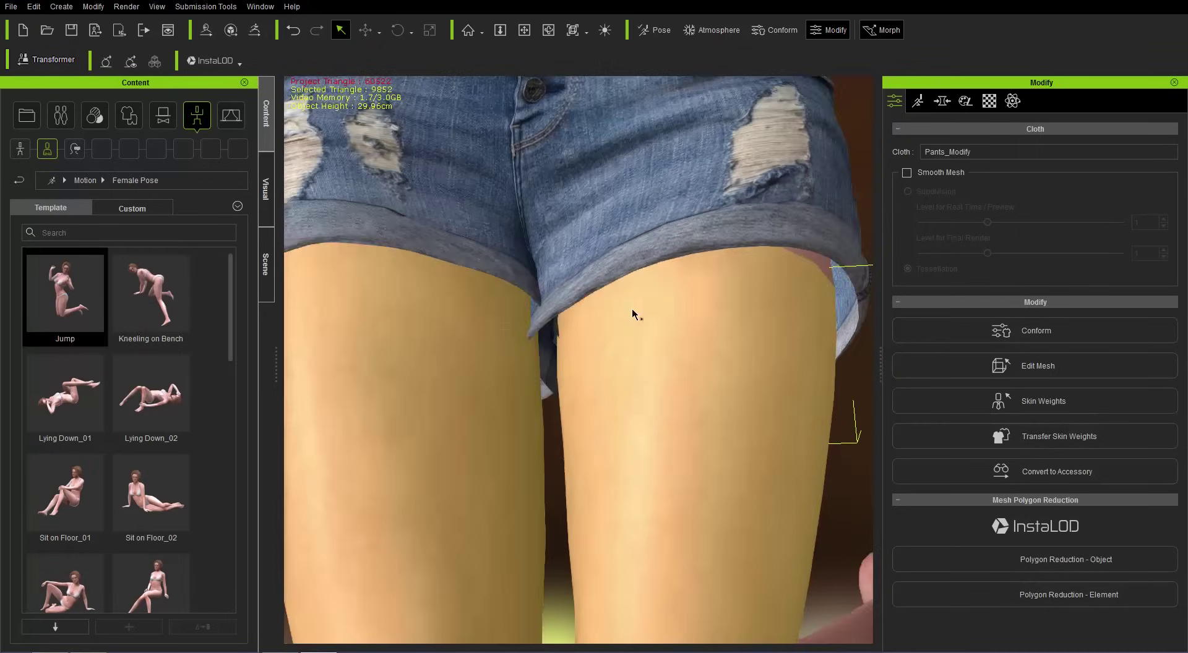
# Step: Apply the Stand_03 pose and inspect the shorts between the thighs
pyautogui.moveTo(636, 314); pyautogui.dragTo(618, 257, button='right')
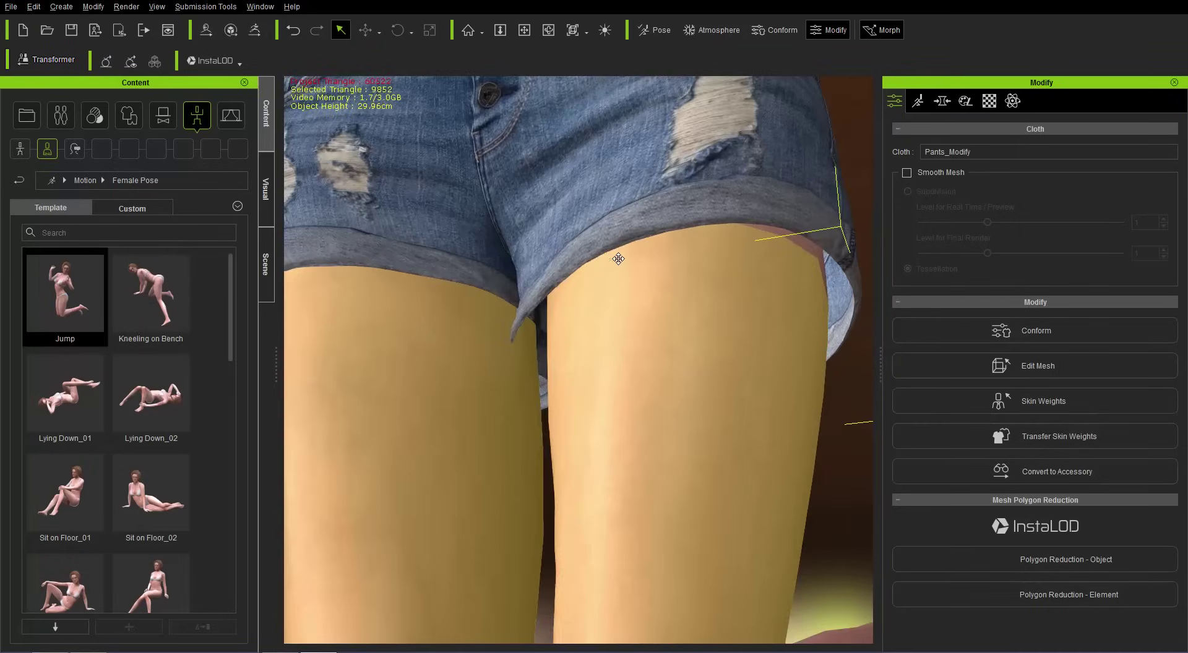
pyautogui.moveTo(618, 257); pyautogui.dragTo(568, 363, button='middle')
pyautogui.moveTo(567, 363); pyautogui.dragTo(635, 362, button='right')
pyautogui.moveTo(635, 363); pyautogui.dragTo(592, 348, button='middle')
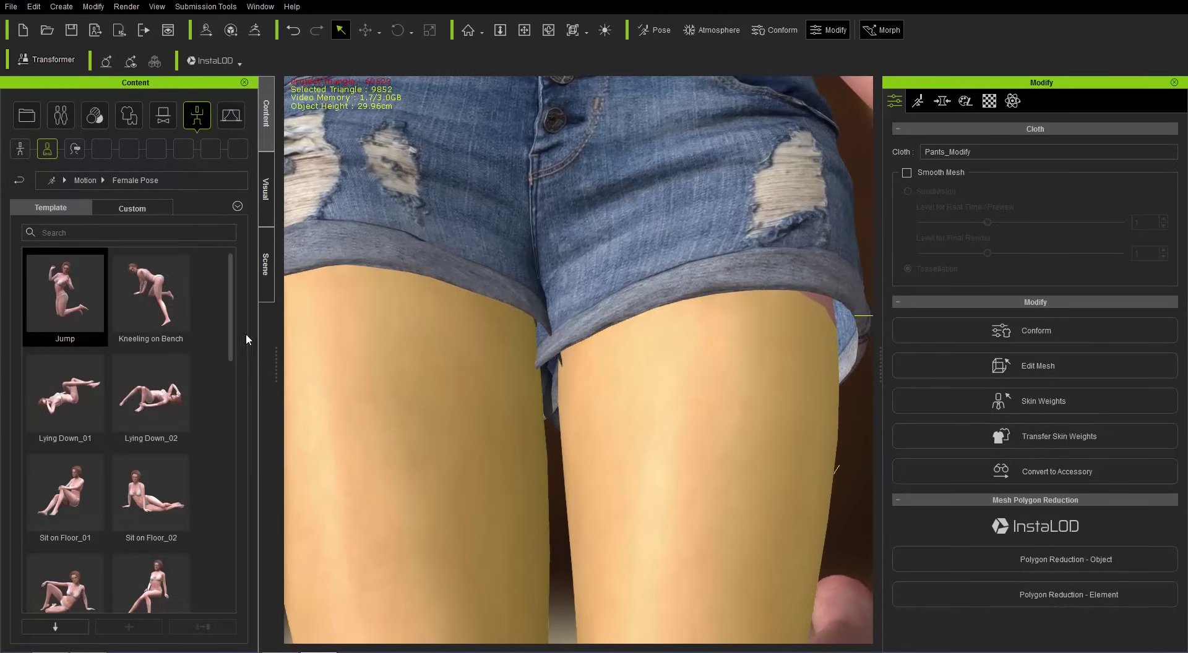
pyautogui.scroll(-5, 232, 315)
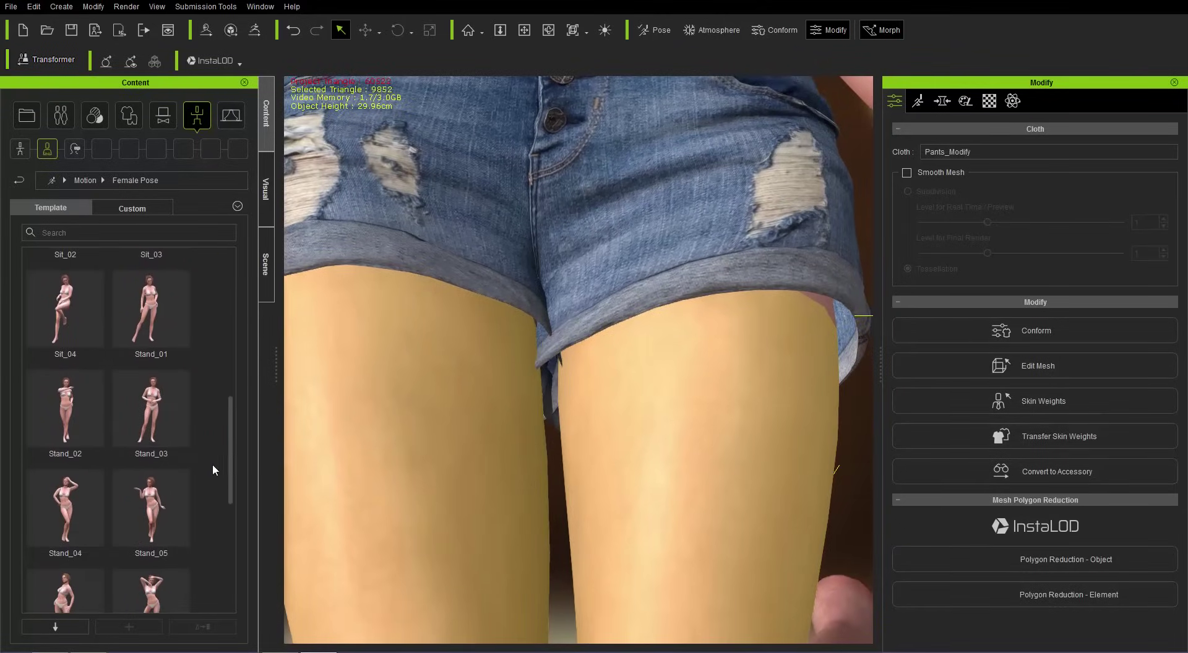
pyautogui.doubleClick(168, 428)
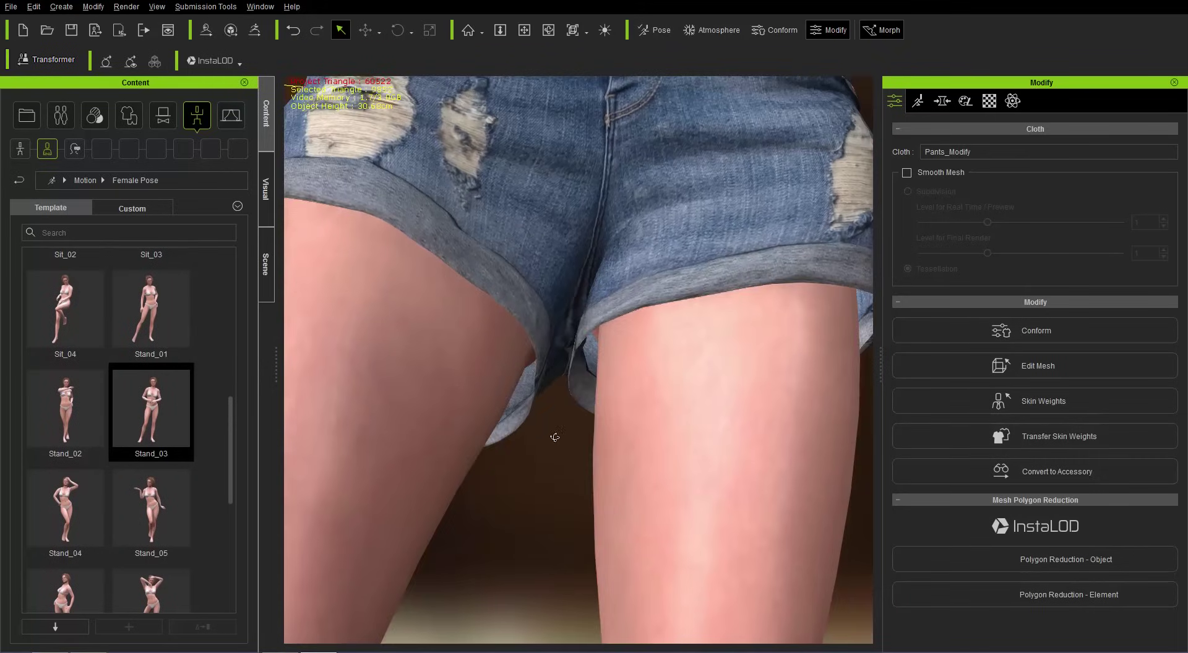
pyautogui.moveTo(555, 437); pyautogui.dragTo(599, 376, button='right')
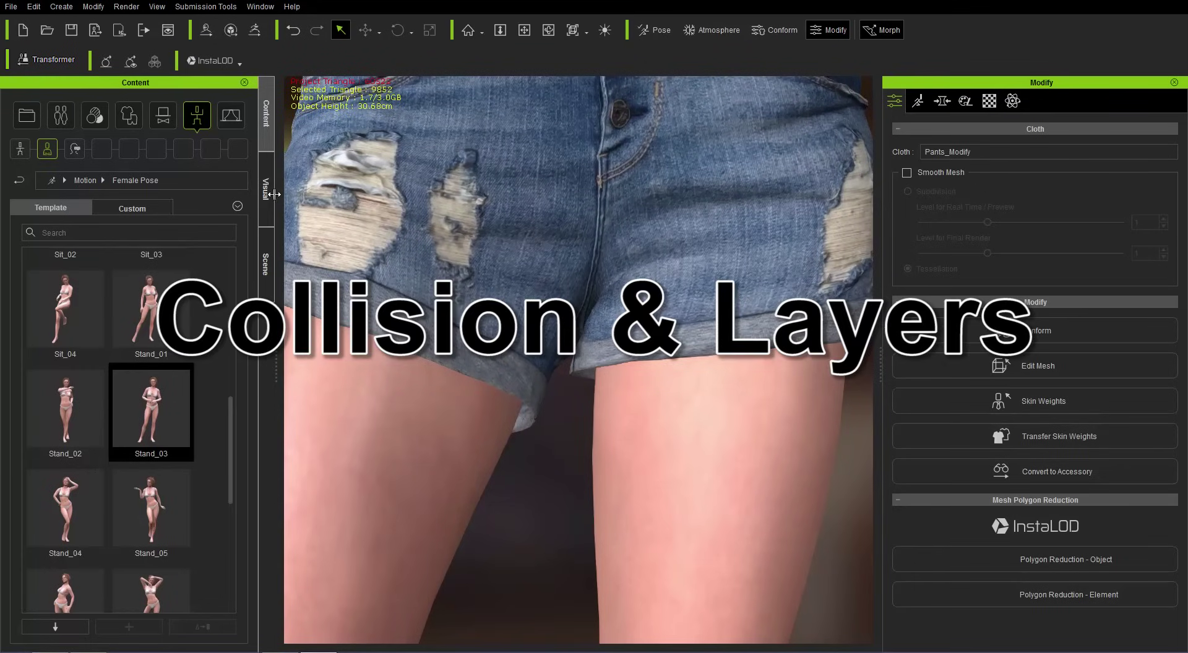
# Step: Unhide T-shirt_TPose in the Scene list so it shows over the shorts
pyautogui.click(266, 265)
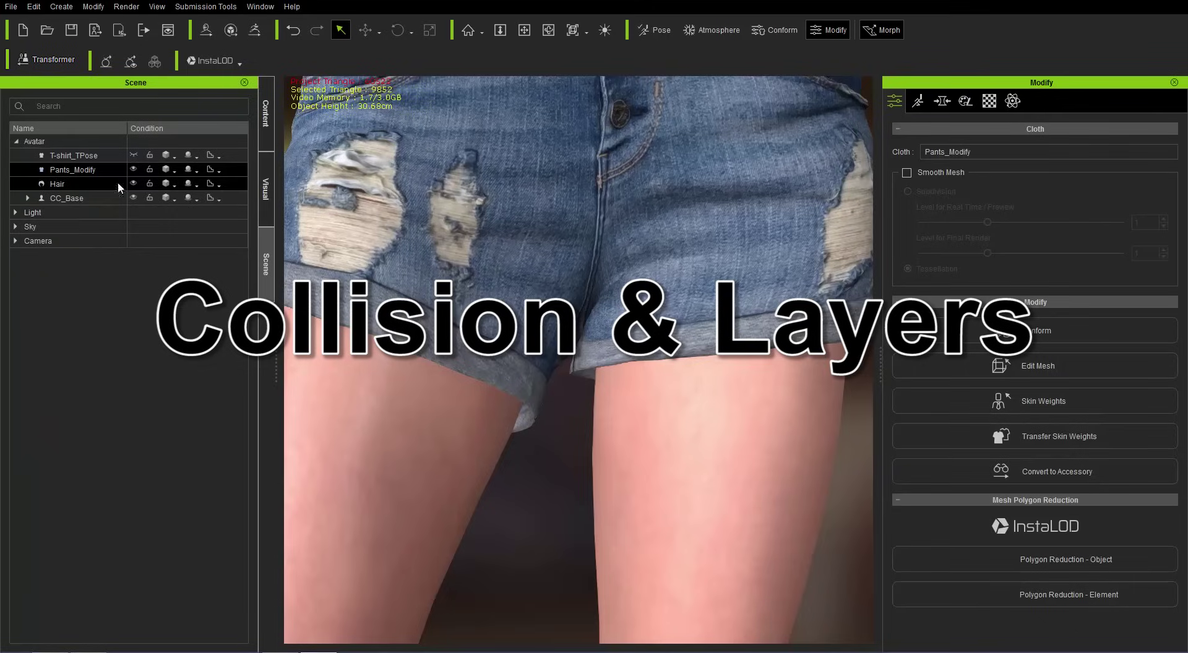
pyautogui.click(133, 155)
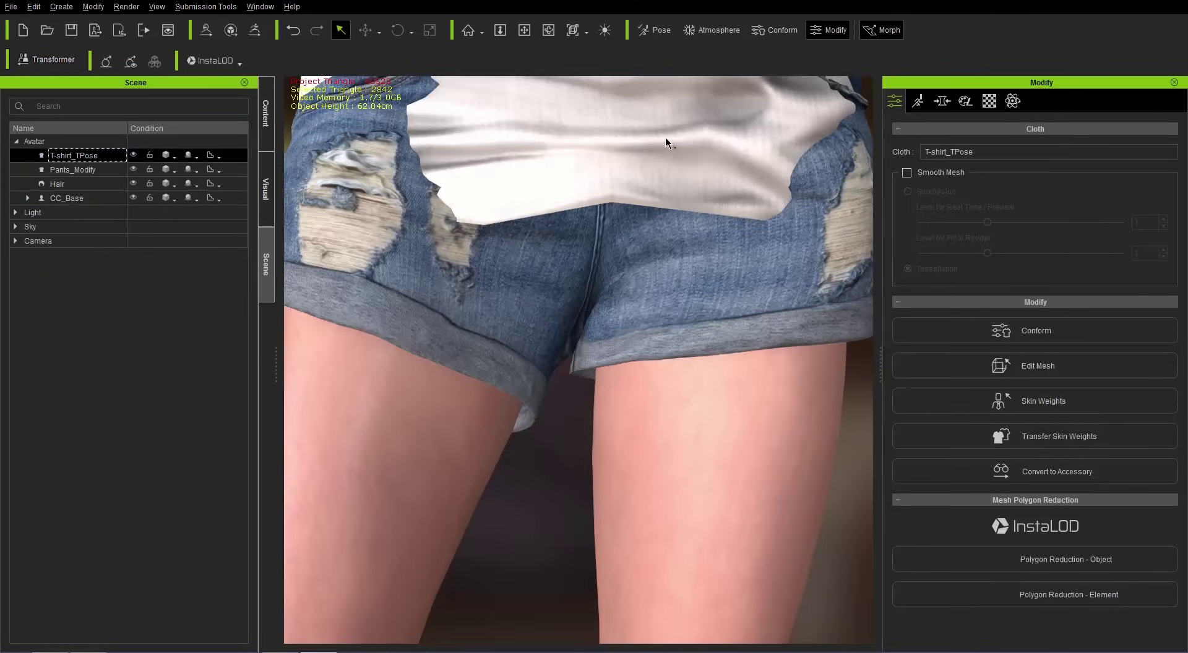
pyautogui.moveTo(666, 140); pyautogui.dragTo(674, 416, button='middle')
pyautogui.scroll(-5, 674, 417)
pyautogui.moveTo(648, 250); pyautogui.dragTo(643, 286, button='right')
# Step: Apply the Stand_01 pose, then the _T Pose, to the character
pyautogui.click(267, 136)
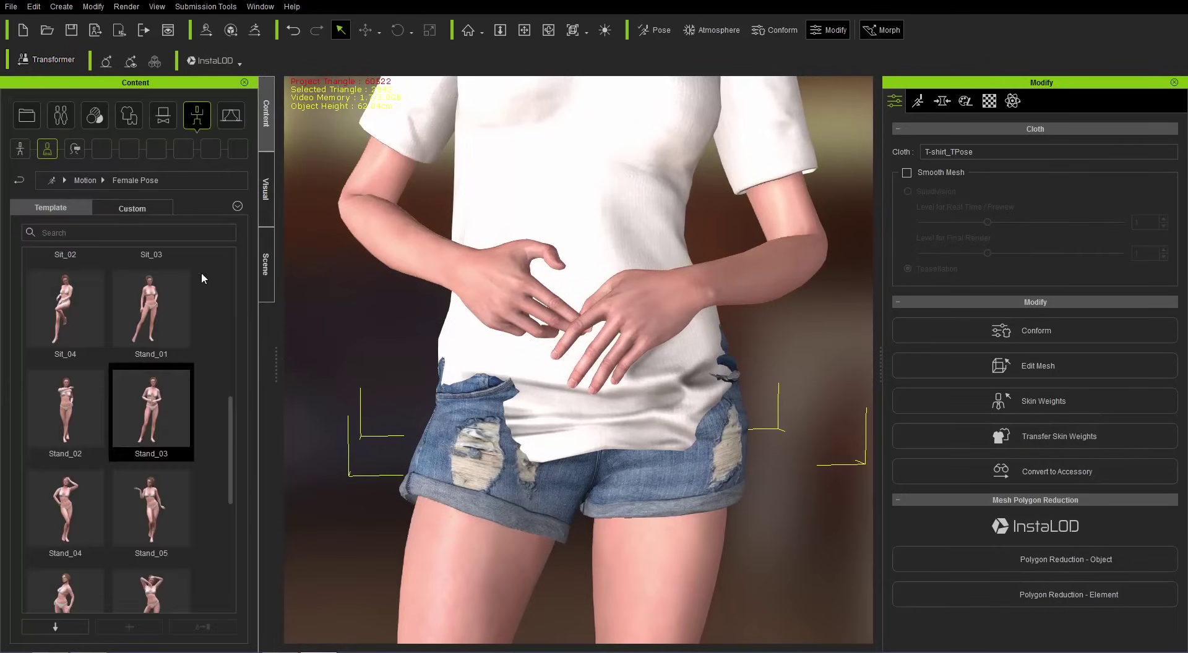
pyautogui.doubleClick(162, 317)
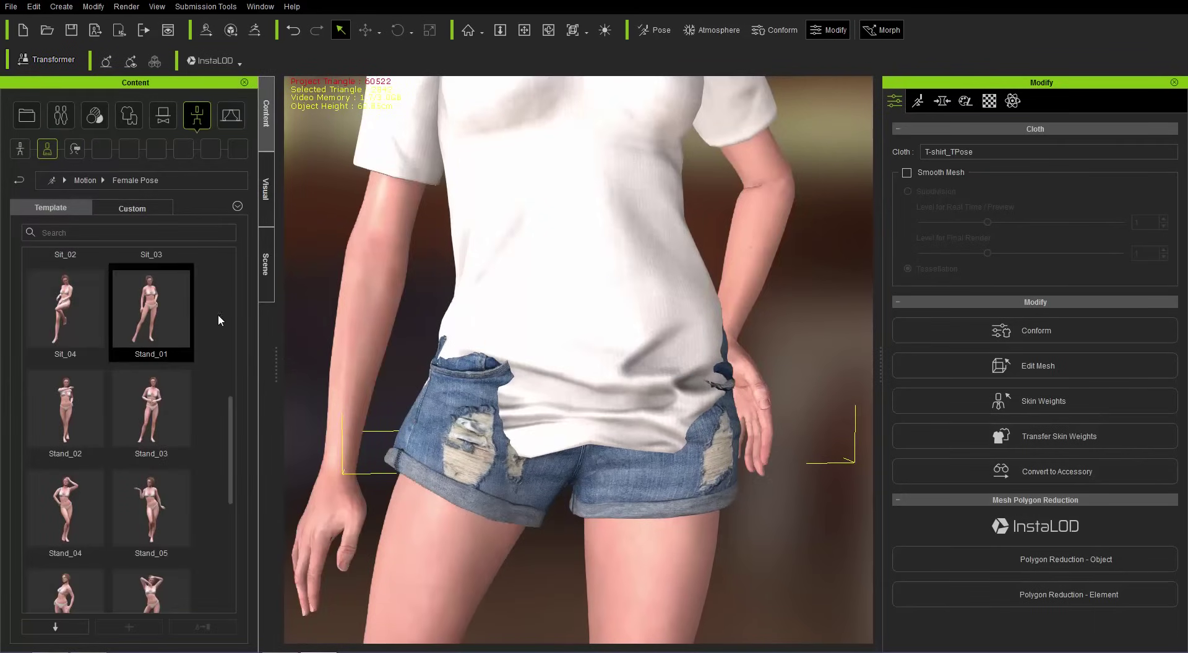
pyautogui.moveTo(227, 421); pyautogui.dragTo(232, 269)
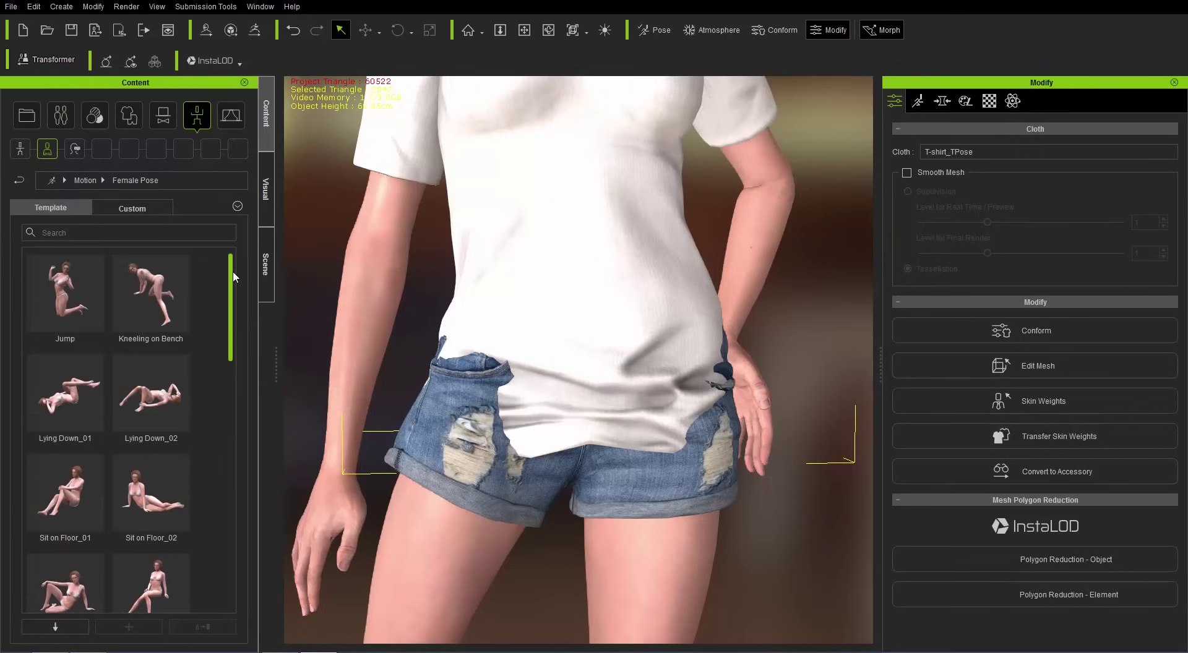
pyautogui.click(85, 180)
pyautogui.moveTo(157, 488); pyautogui.dragTo(364, 443)
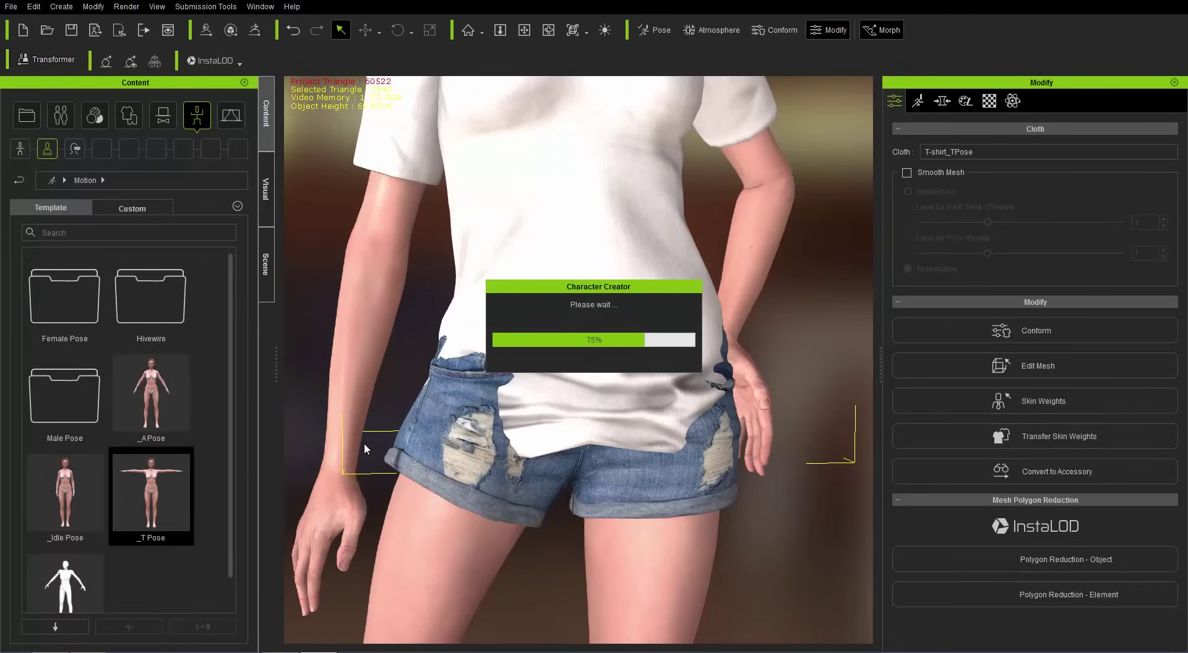
pyautogui.moveTo(590, 243); pyautogui.dragTo(554, 272, button='middle')
pyautogui.scroll(-4, 554, 274)
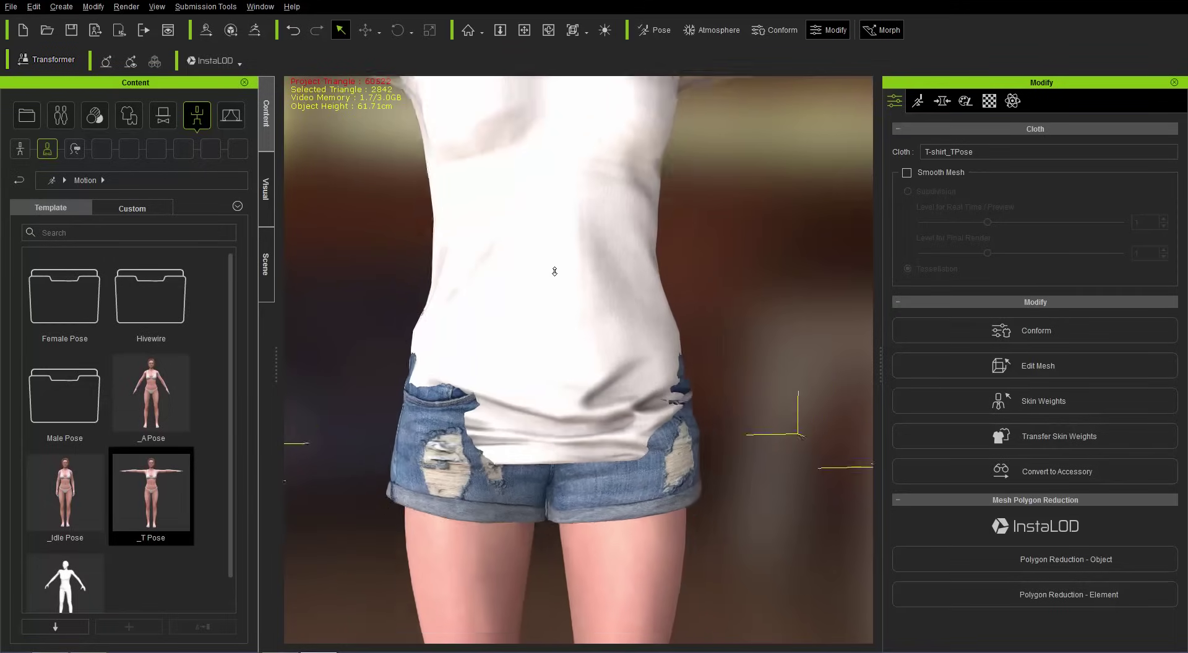
pyautogui.moveTo(611, 288); pyautogui.dragTo(586, 284, button='right')
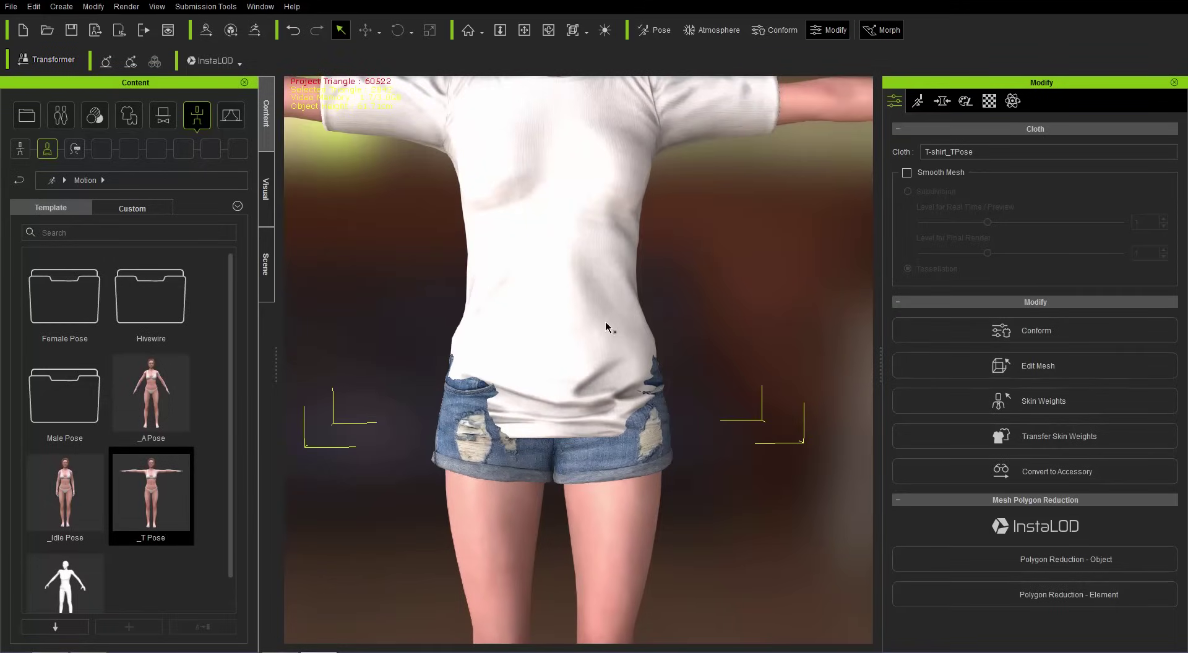
# Step: Open the T-shirt's Conform settings and recalculate its collision over the shorts
pyautogui.click(783, 31)
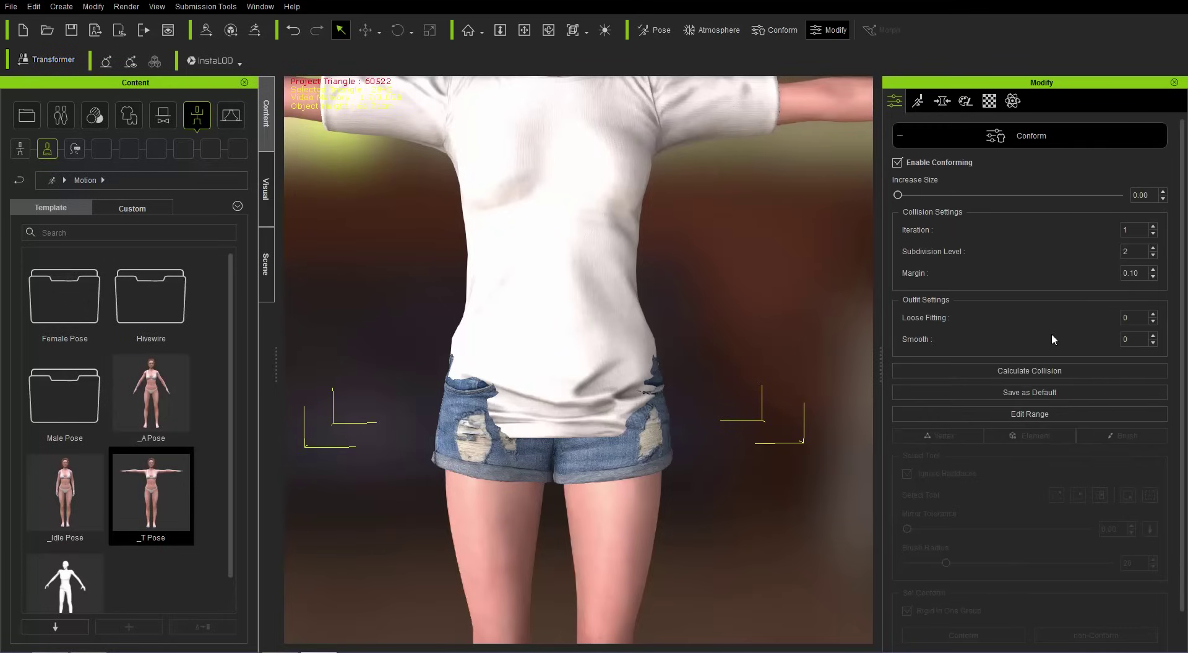
pyautogui.click(1048, 369)
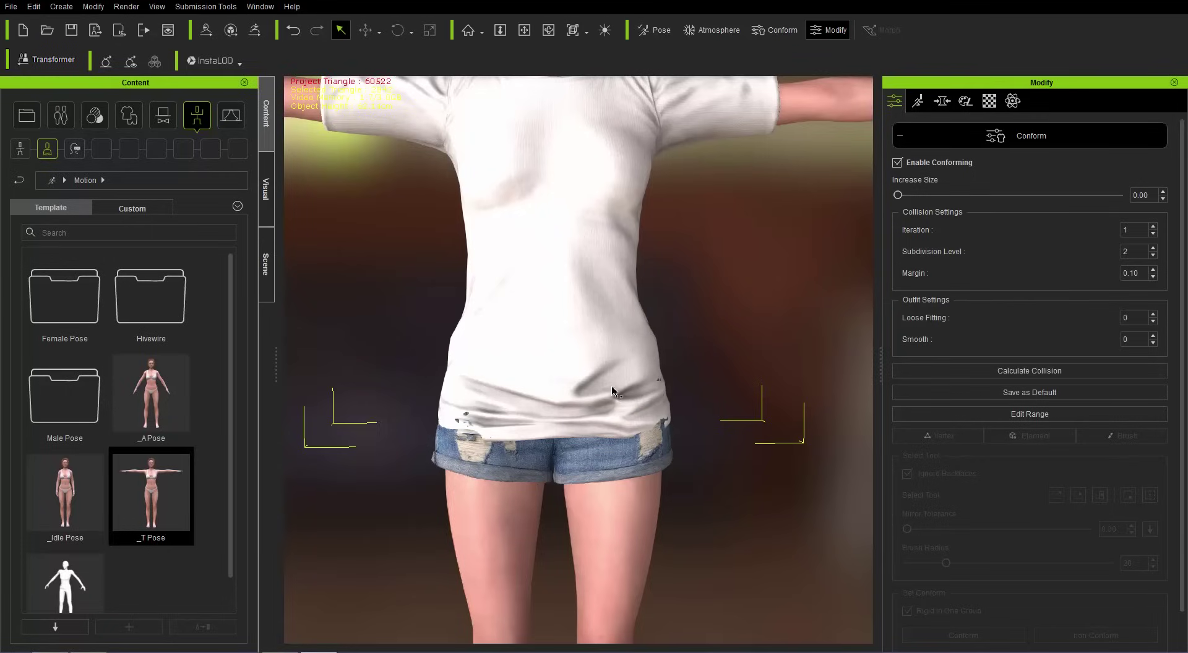
pyautogui.moveTo(679, 407); pyautogui.dragTo(631, 429, button='right')
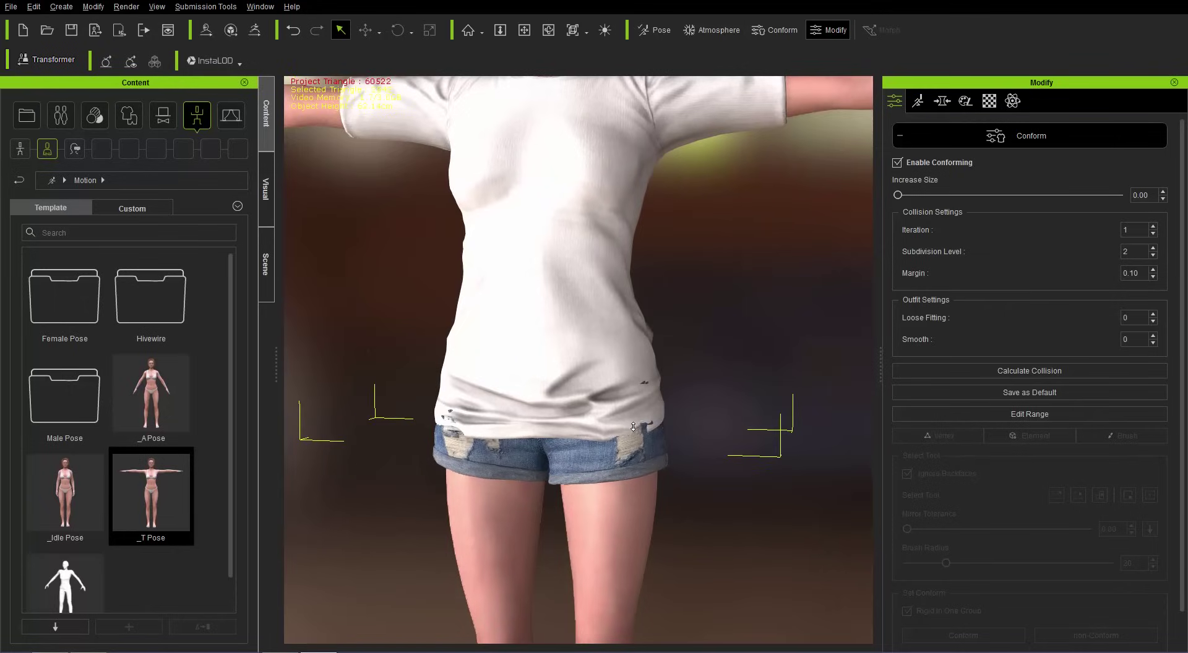
pyautogui.scroll(2, 631, 424)
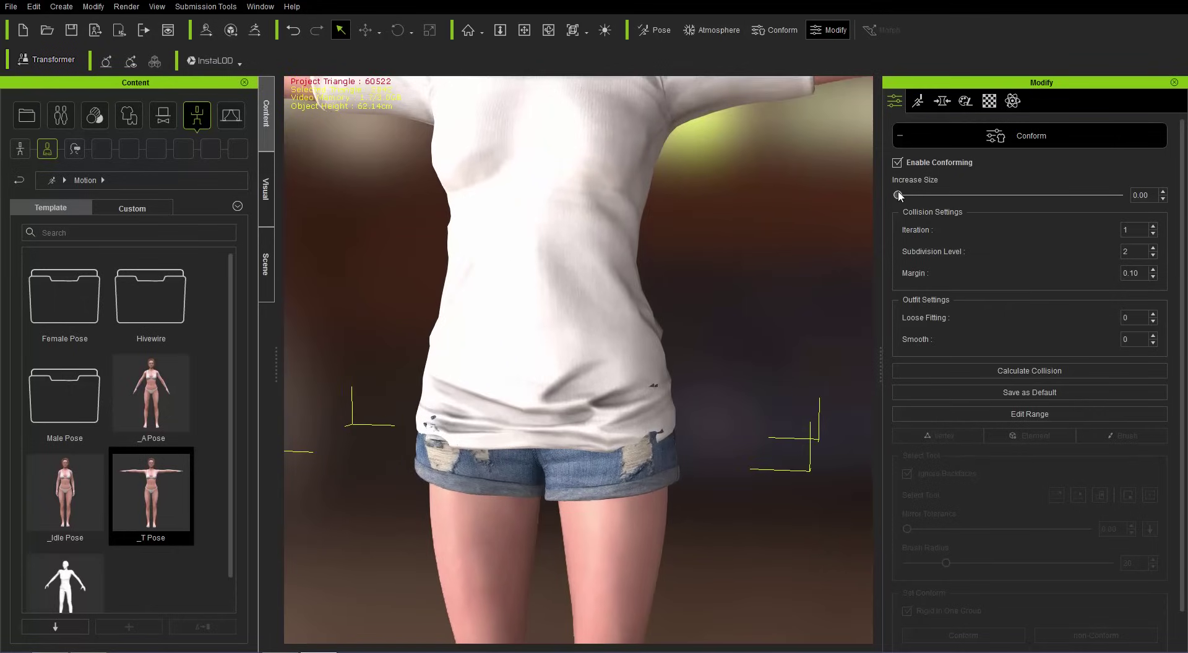
# Step: Set Increase Size to 0.11, recalculate collision, and check the fit from side and front
pyautogui.moveTo(900, 193); pyautogui.dragTo(903, 195)
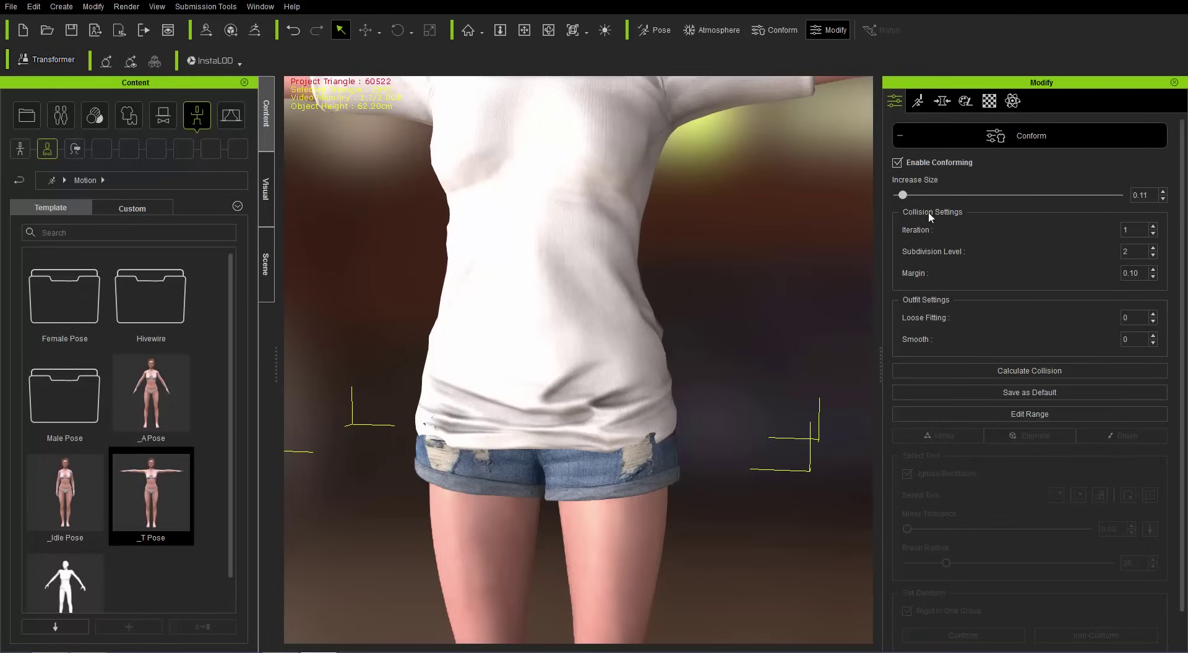
pyautogui.click(1029, 370)
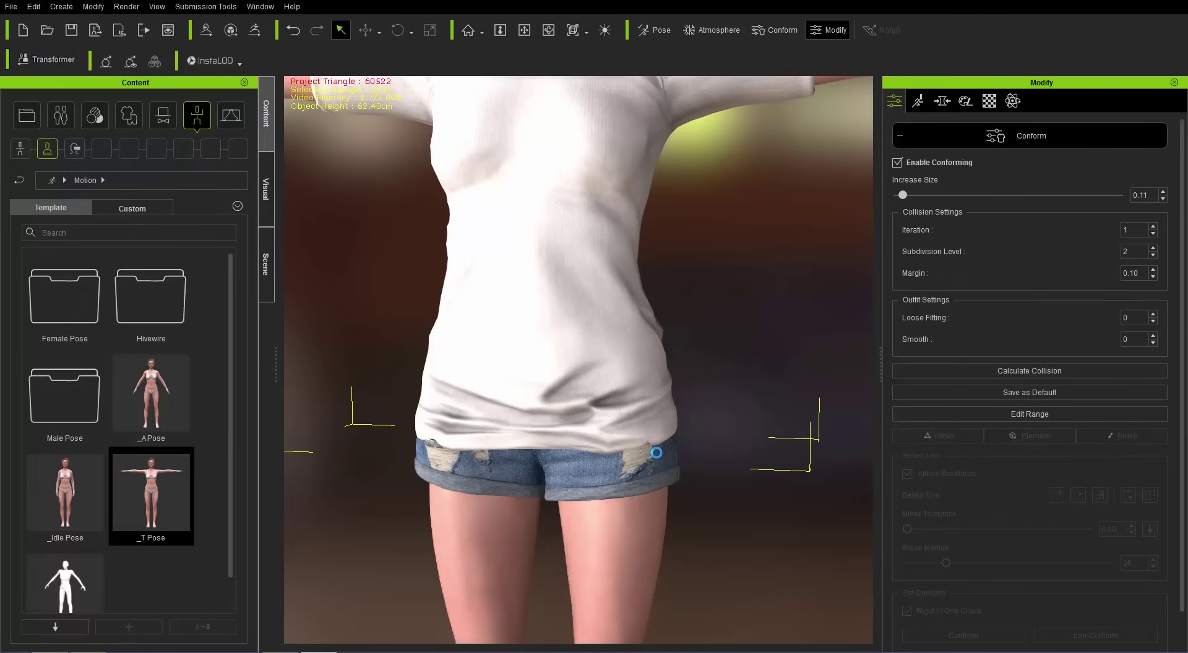
pyautogui.moveTo(743, 387); pyautogui.dragTo(808, 406, button='right')
pyautogui.moveTo(470, 407); pyautogui.dragTo(660, 354, button='right')
pyautogui.moveTo(730, 331); pyautogui.dragTo(430, 363, button='right')
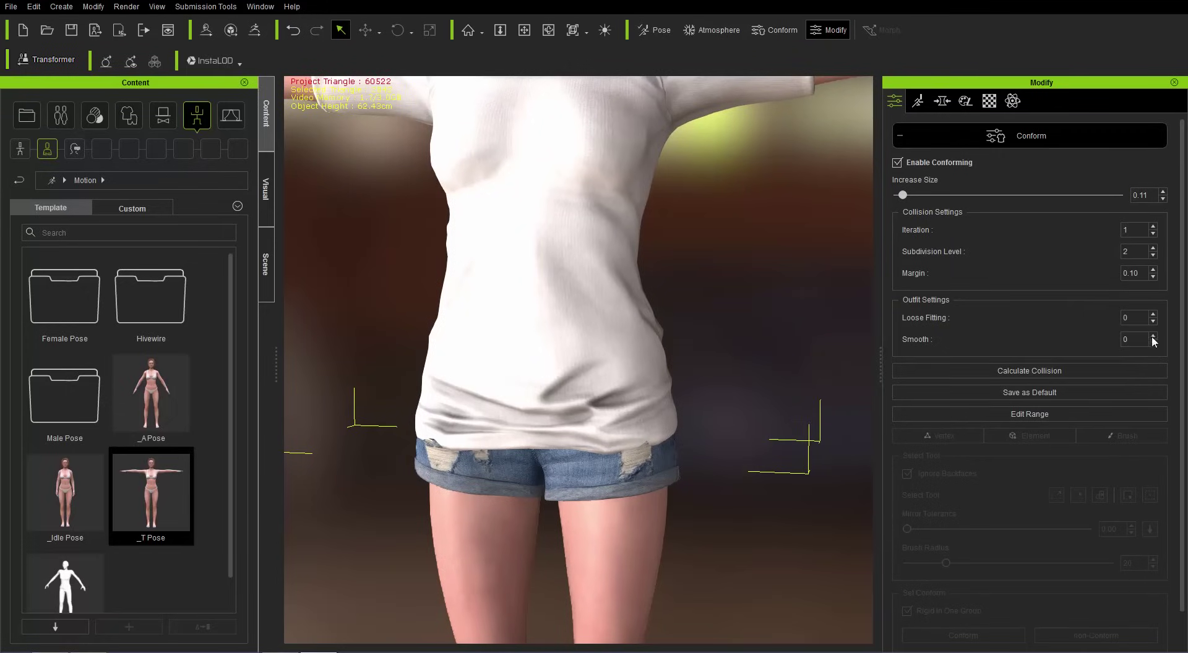
pyautogui.scroll(-2, 1182, 303)
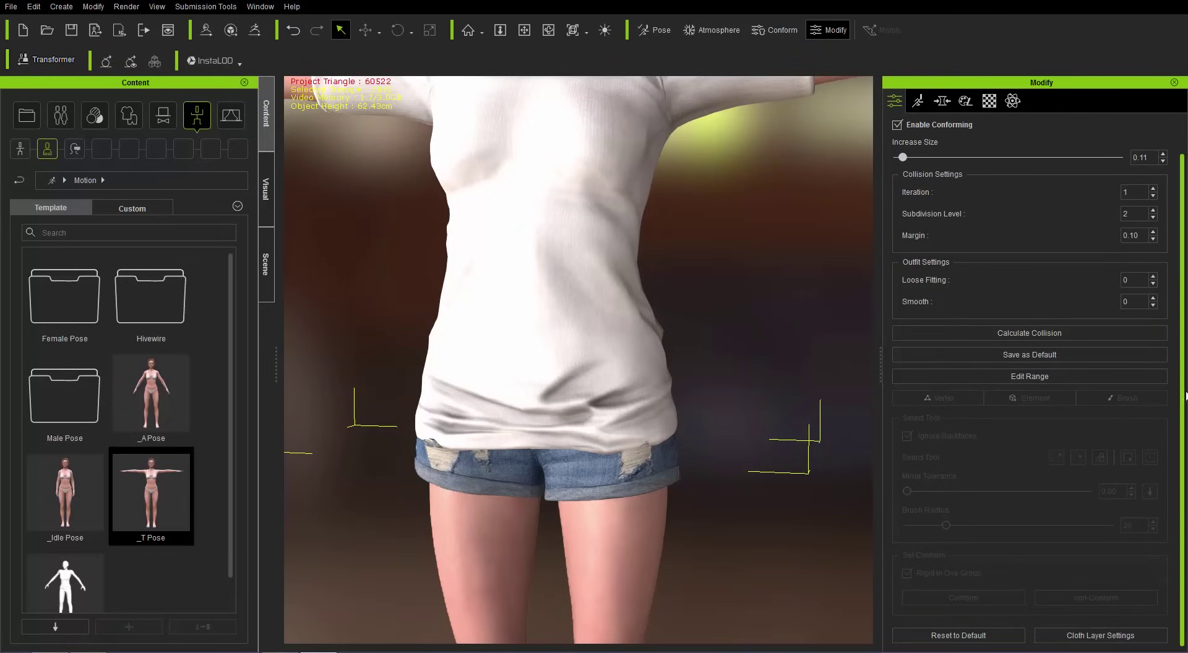
# Step: In Cloth Layer Settings, keep T-shirt_TPose above Pants_Modify and run collision between them
pyautogui.click(1124, 637)
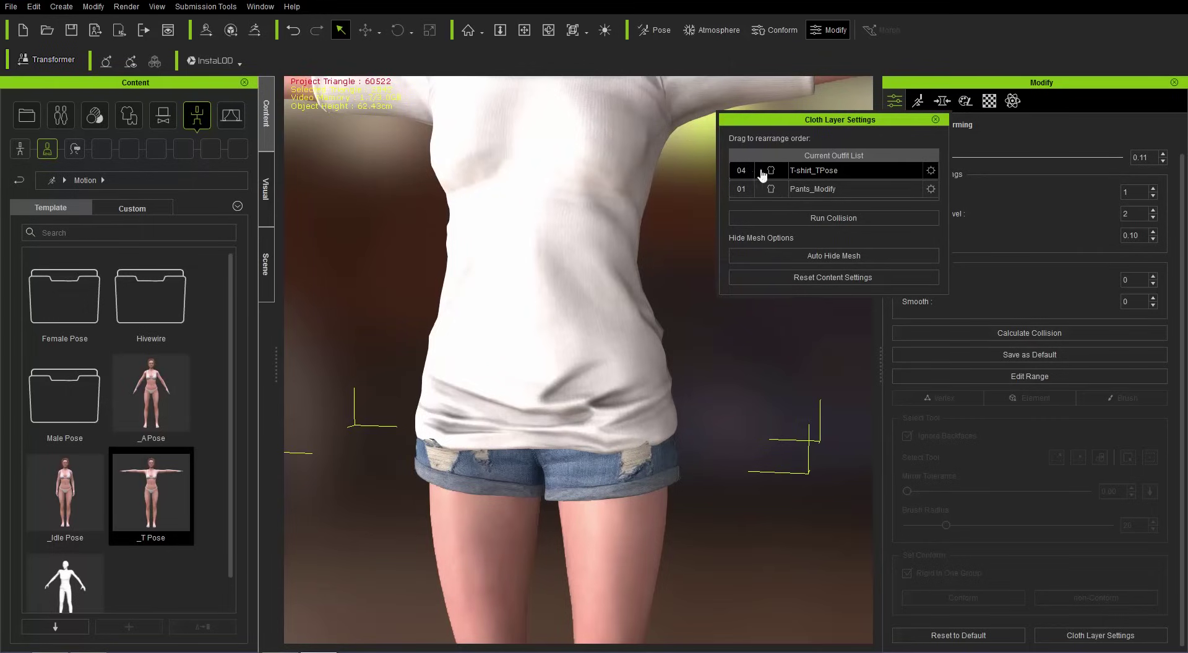
pyautogui.click(828, 220)
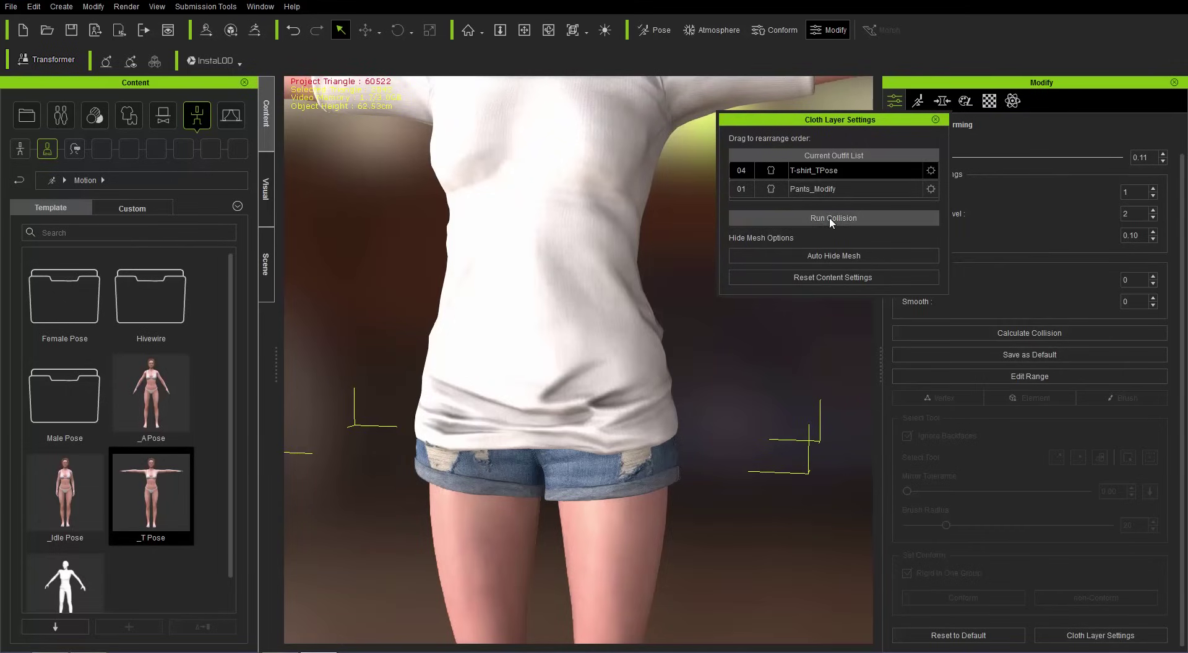
pyautogui.moveTo(716, 437)
pyautogui.mouseDown(button='right')
pyautogui.moveTo(658, 439)
pyautogui.moveTo(726, 442)
pyautogui.mouseUp(button='right')
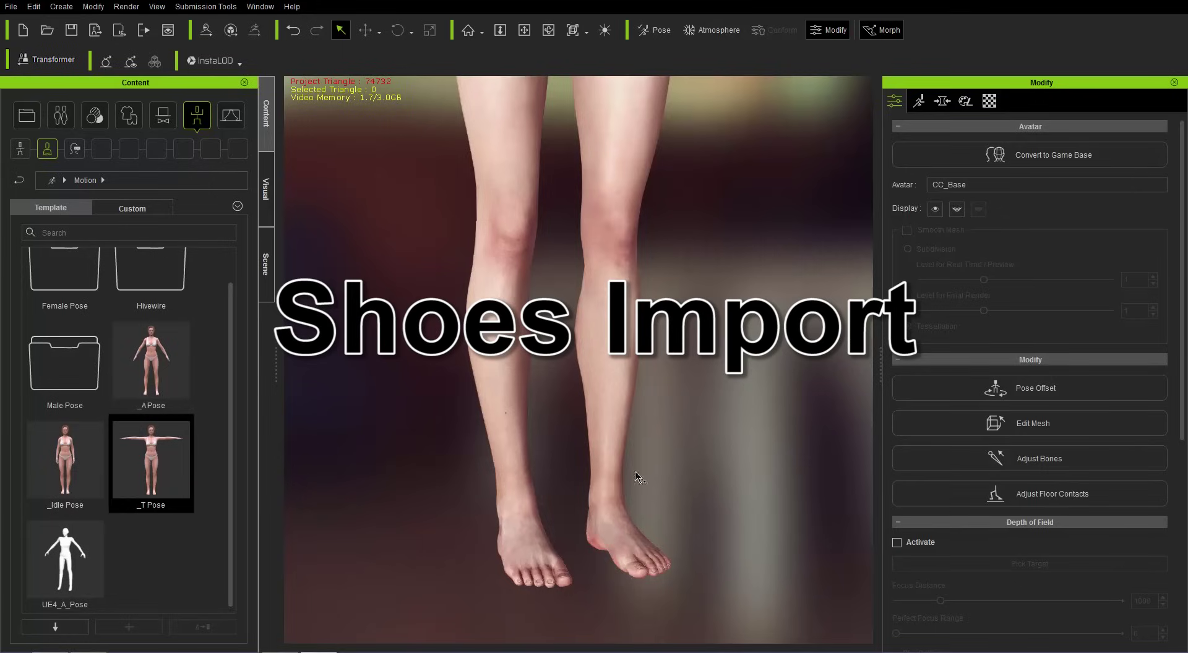
# Step: Import the Retopolow_nikeshoe OBJ through Create > Cloth, Hair, Acc...
pyautogui.moveTo(598, 471); pyautogui.dragTo(600, 376, button='middle')
pyautogui.moveTo(638, 393)
pyautogui.mouseDown(button='right')
pyautogui.moveTo(674, 397)
pyautogui.moveTo(645, 401)
pyautogui.mouseUp(button='right')
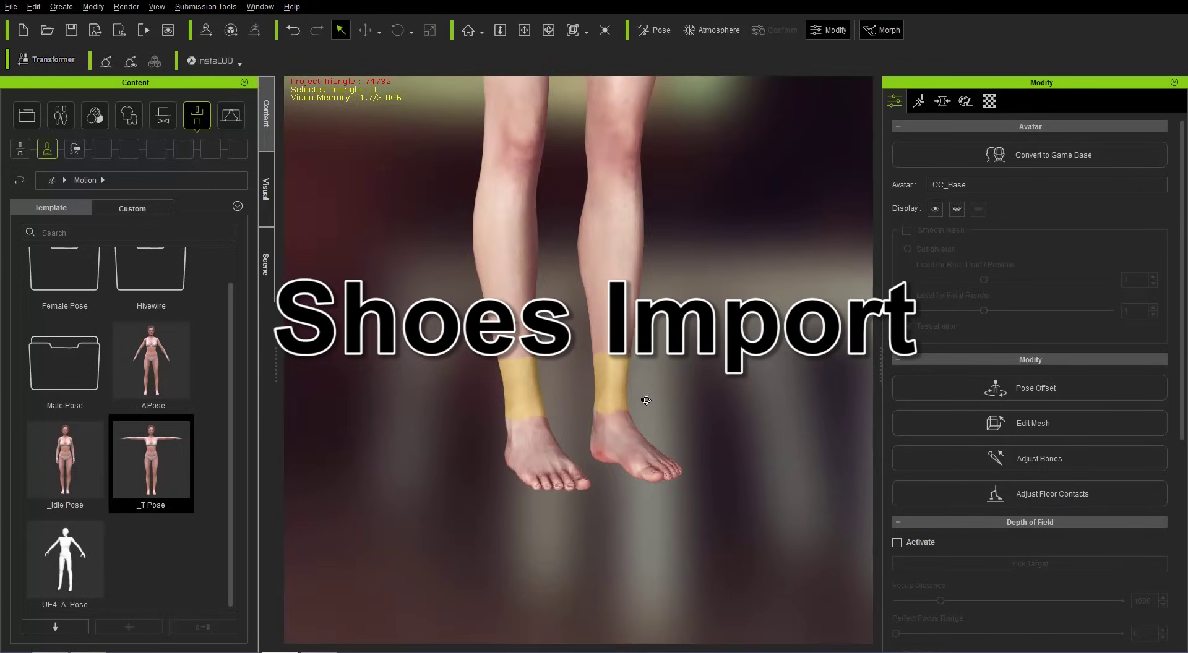
pyautogui.click(61, 7)
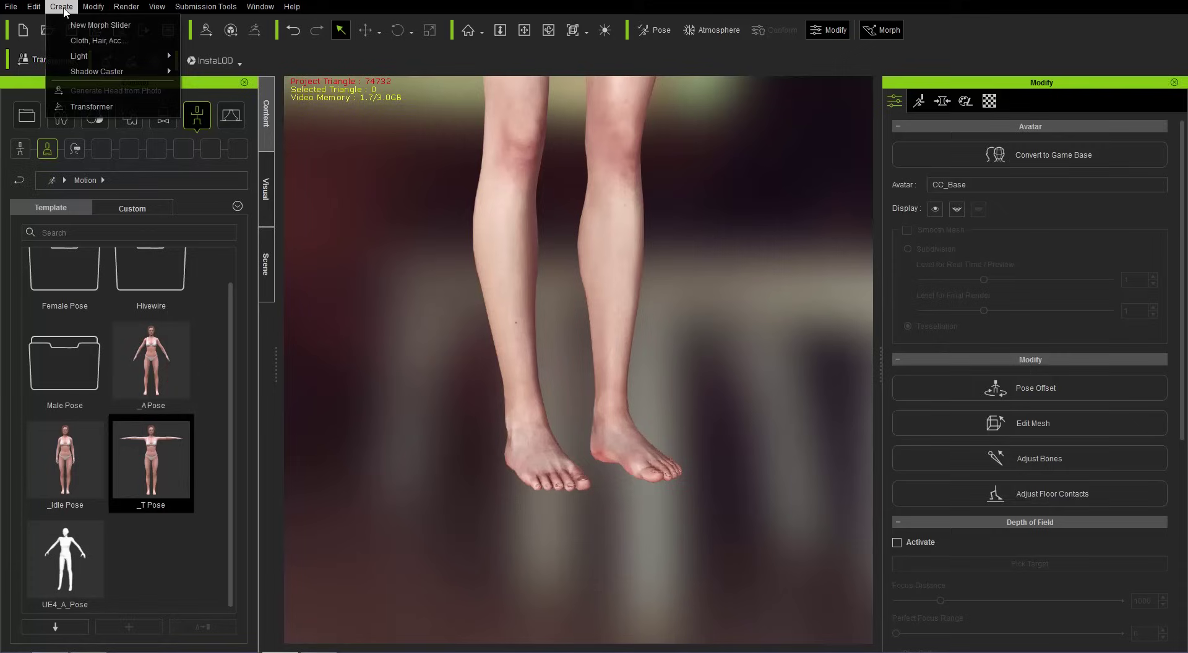
pyautogui.click(96, 41)
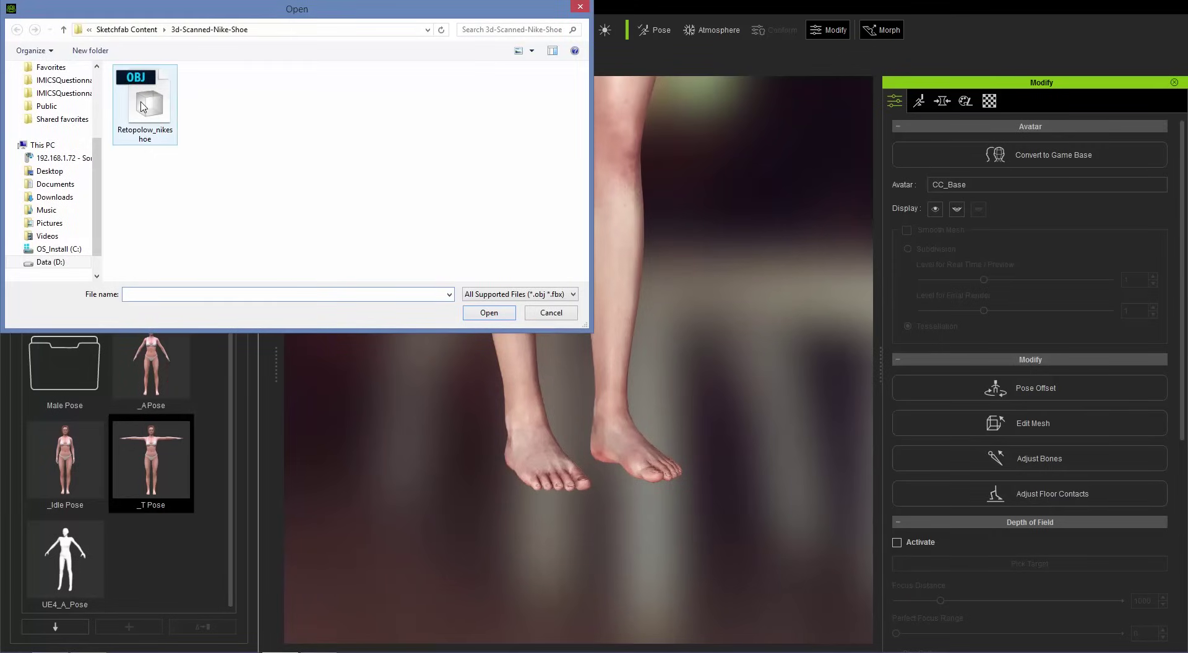
pyautogui.doubleClick(162, 129)
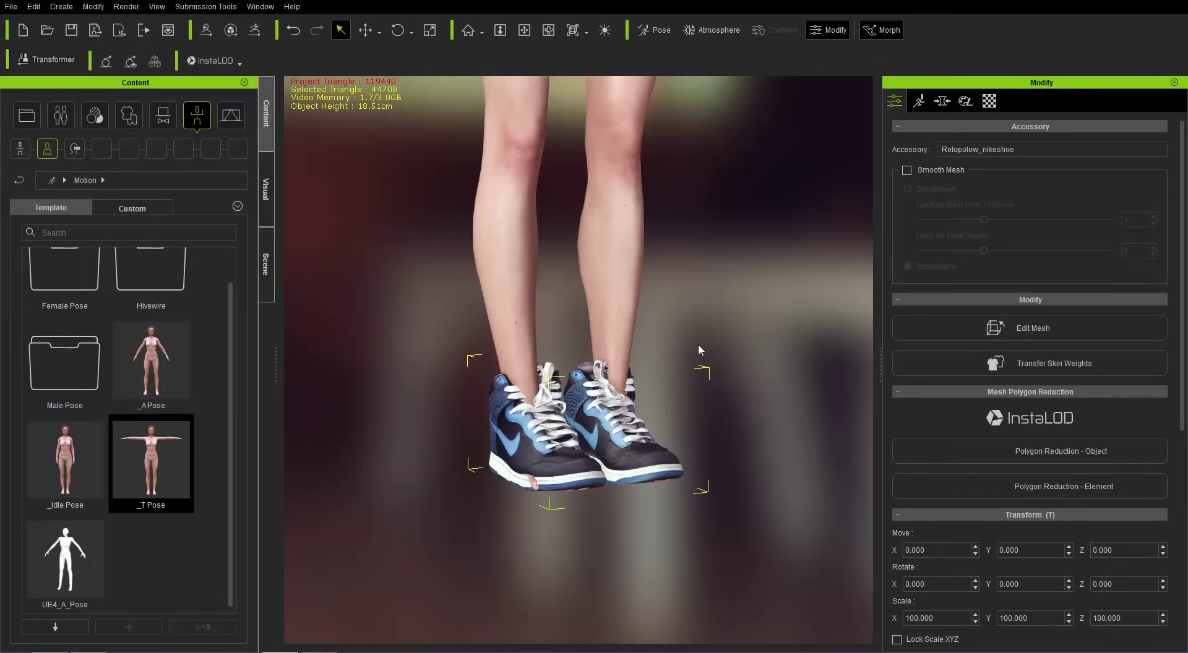
# Step: Lift the sneakers along Z to Move Z 2.446 so both feet sit inside them
pyautogui.moveTo(692, 418); pyautogui.dragTo(582, 505, button='right')
pyautogui.scroll(2, 643, 459)
pyautogui.scroll(3, 643, 459)
pyautogui.moveTo(582, 505); pyautogui.dragTo(563, 440, button='middle')
pyautogui.moveTo(564, 440); pyautogui.dragTo(605, 435, button='right')
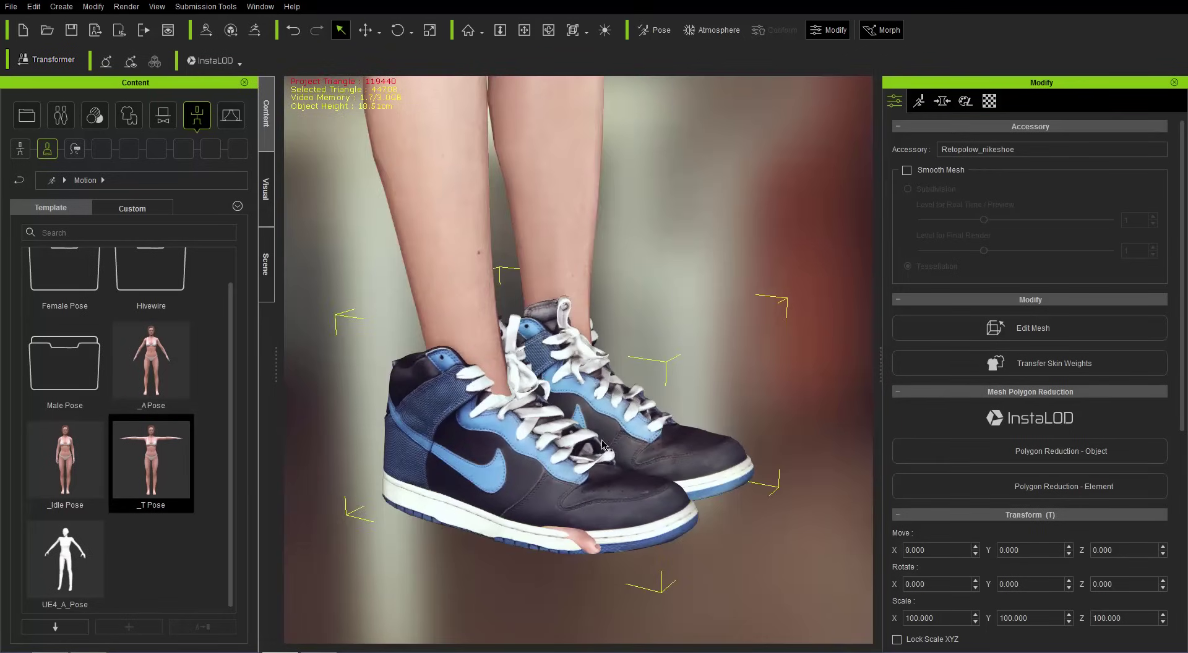
pyautogui.press('w')
pyautogui.moveTo(468, 472); pyautogui.dragTo(485, 472)
pyautogui.moveTo(486, 472); pyautogui.dragTo(384, 427, button='right')
pyautogui.moveTo(652, 416); pyautogui.dragTo(539, 475, button='right')
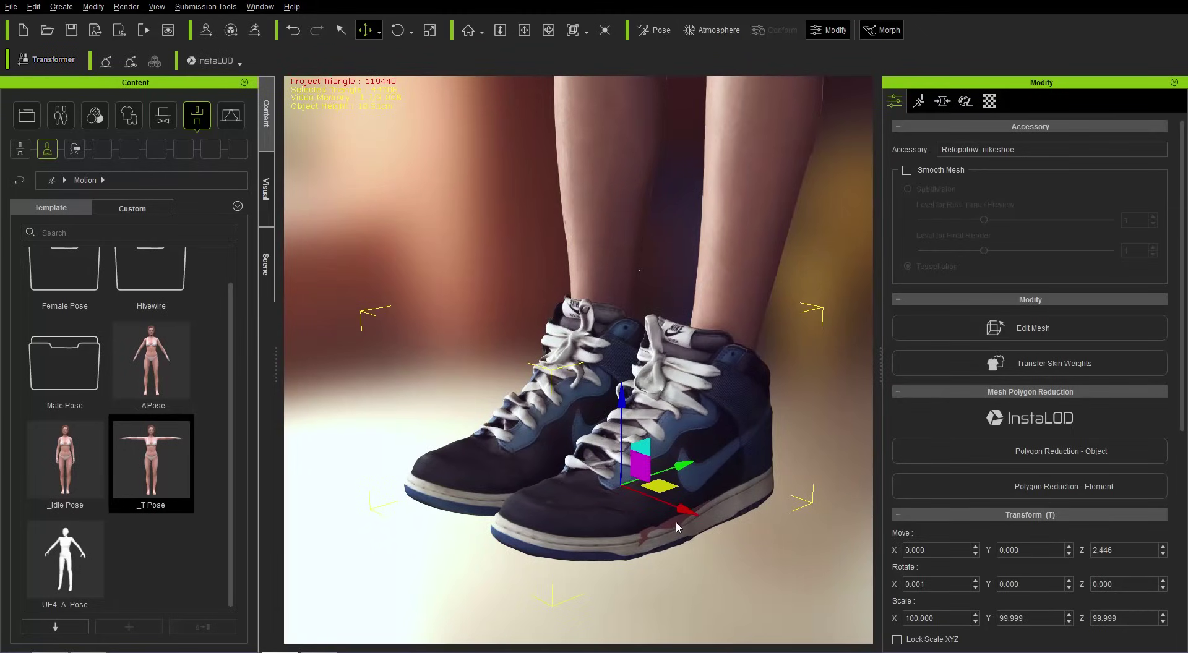
pyautogui.moveTo(600, 504); pyautogui.dragTo(443, 510, button='right')
pyautogui.moveTo(736, 520); pyautogui.dragTo(660, 525, button='right')
pyautogui.scroll(2, 662, 510)
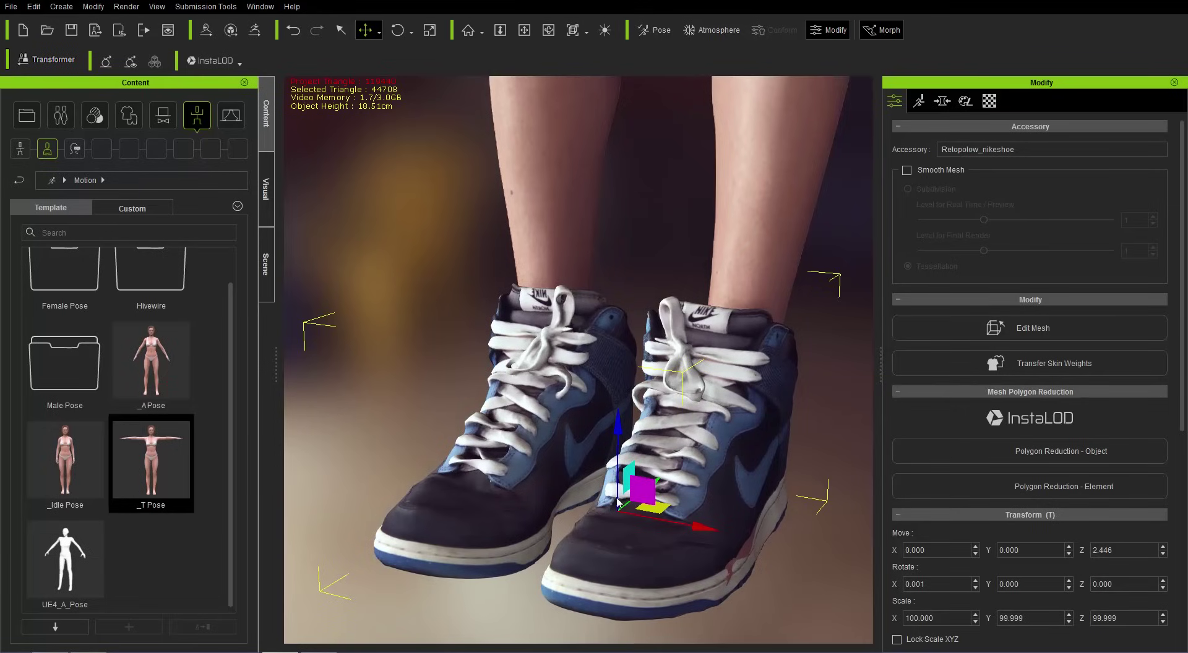
pyautogui.moveTo(617, 502); pyautogui.dragTo(653, 358, button='middle')
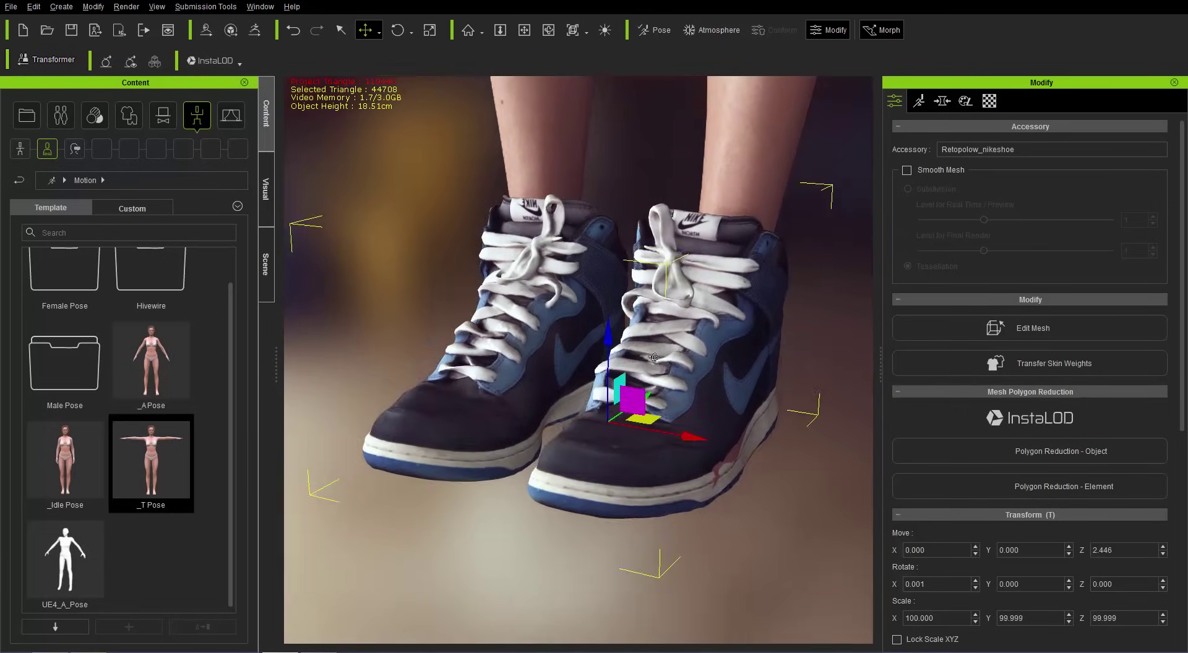
pyautogui.moveTo(653, 358); pyautogui.dragTo(691, 383, button='right')
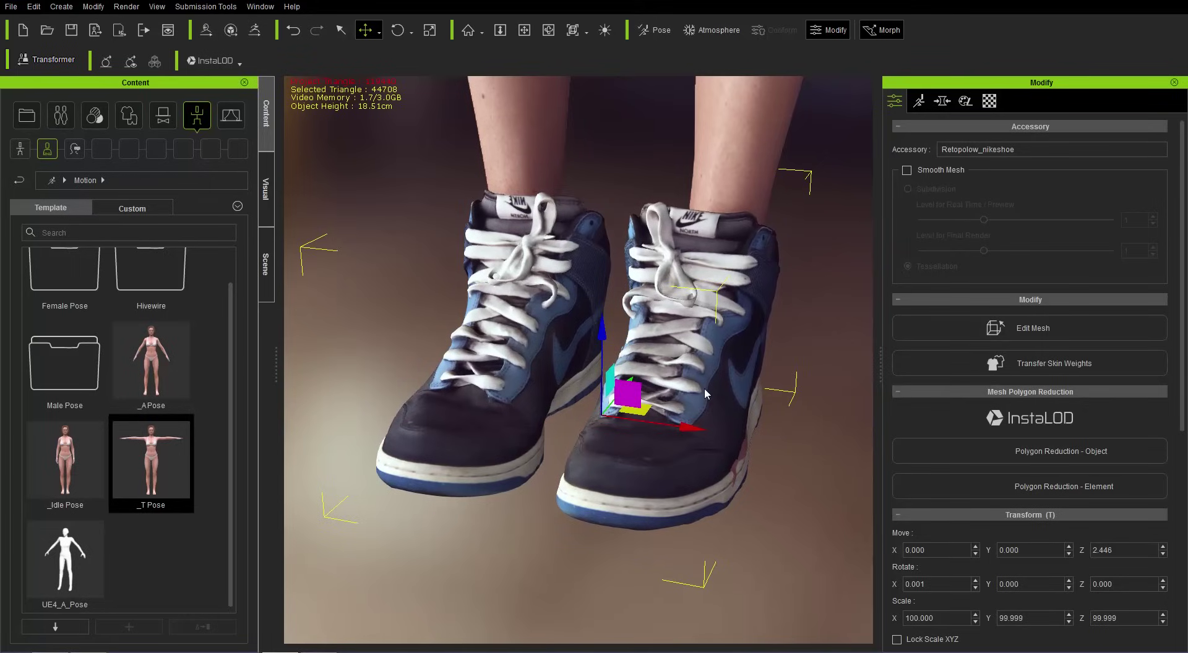
# Step: In Edit Mesh Element mode, move the right shoe outward along X under its leg
pyautogui.click(1046, 332)
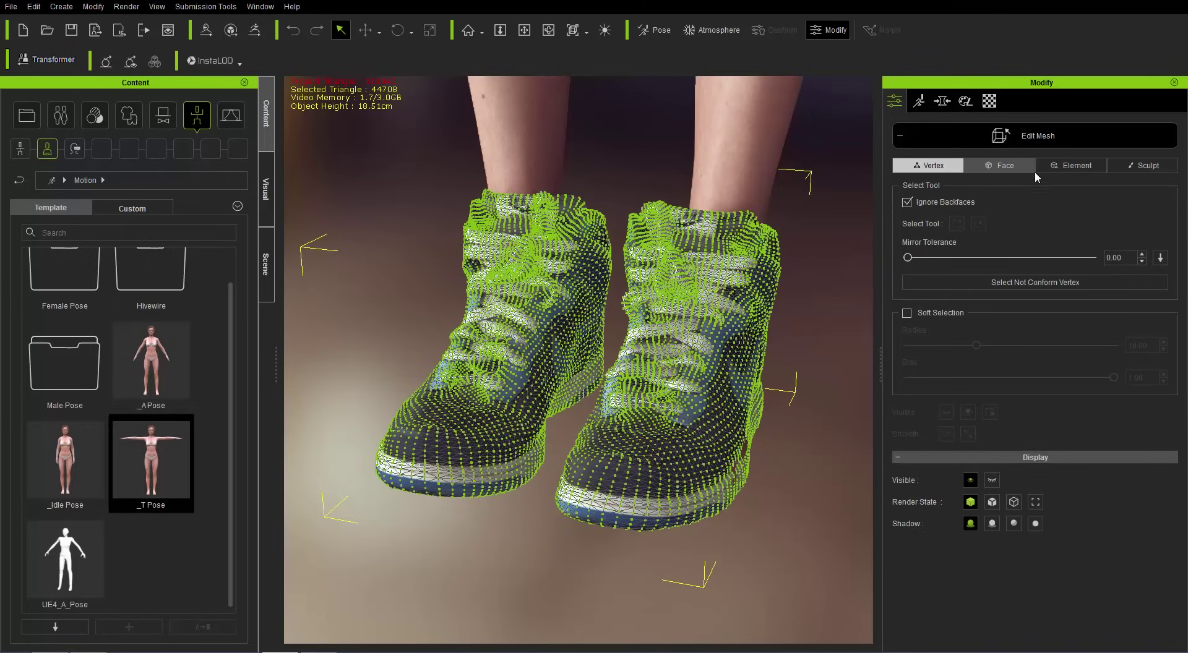
pyautogui.click(1082, 166)
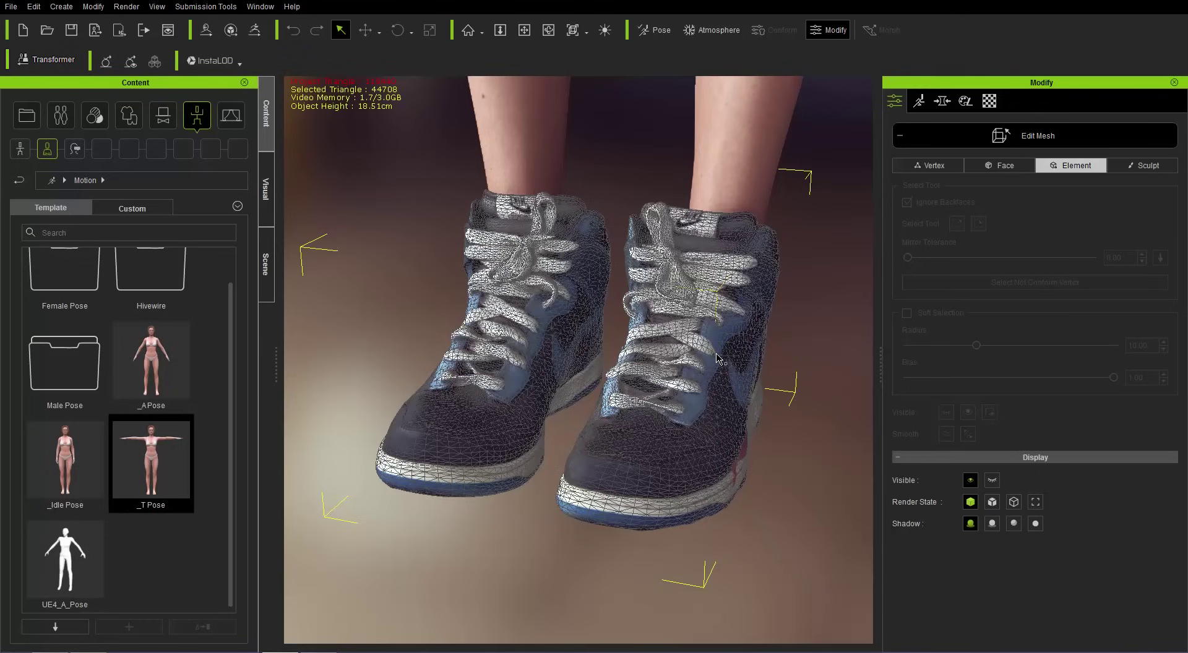
pyautogui.click(716, 358)
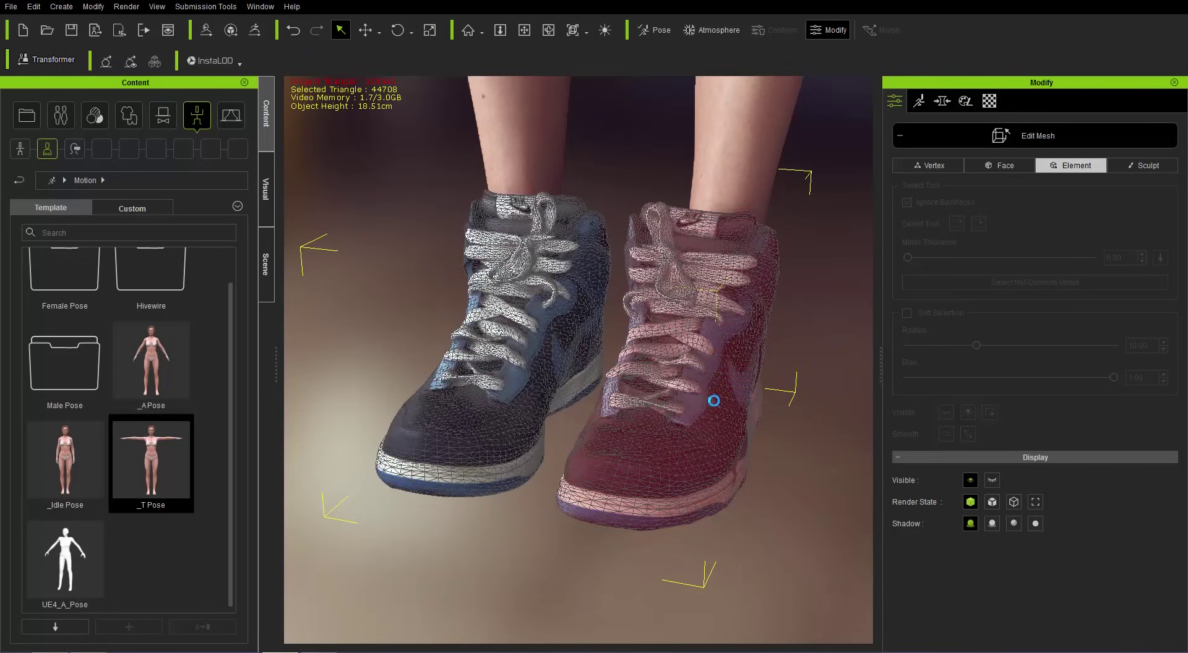
pyautogui.press('w')
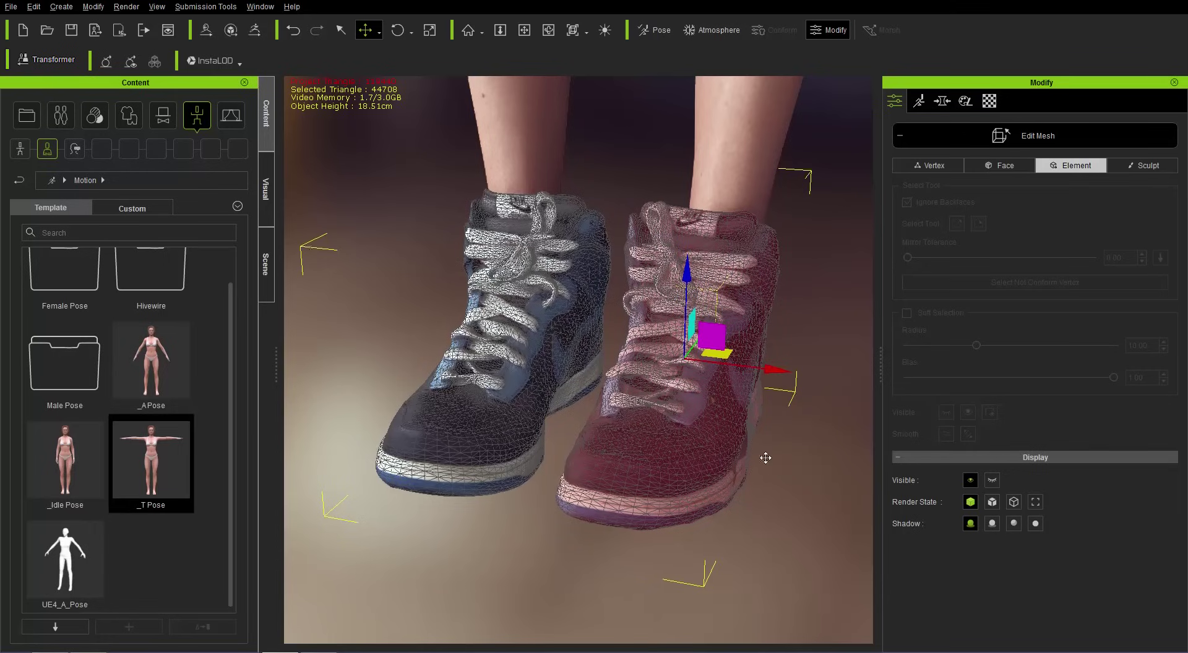
pyautogui.moveTo(766, 456); pyautogui.dragTo(750, 441, button='middle')
pyautogui.moveTo(750, 441); pyautogui.dragTo(720, 384, button='right')
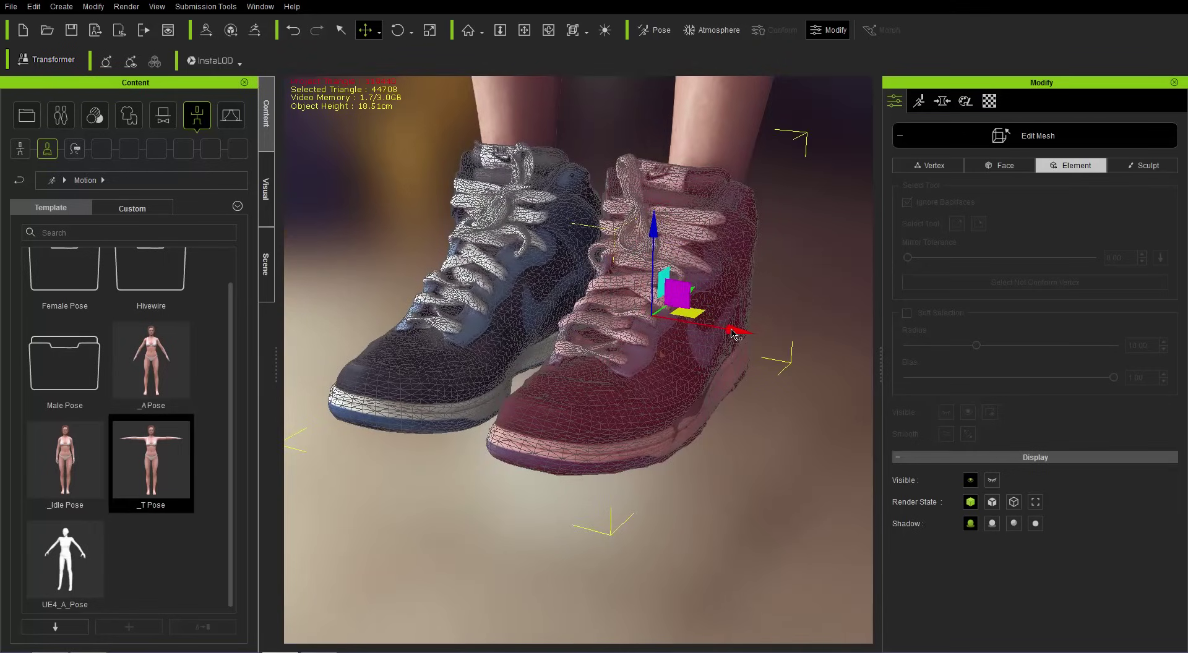
pyautogui.moveTo(732, 334); pyautogui.dragTo(736, 333)
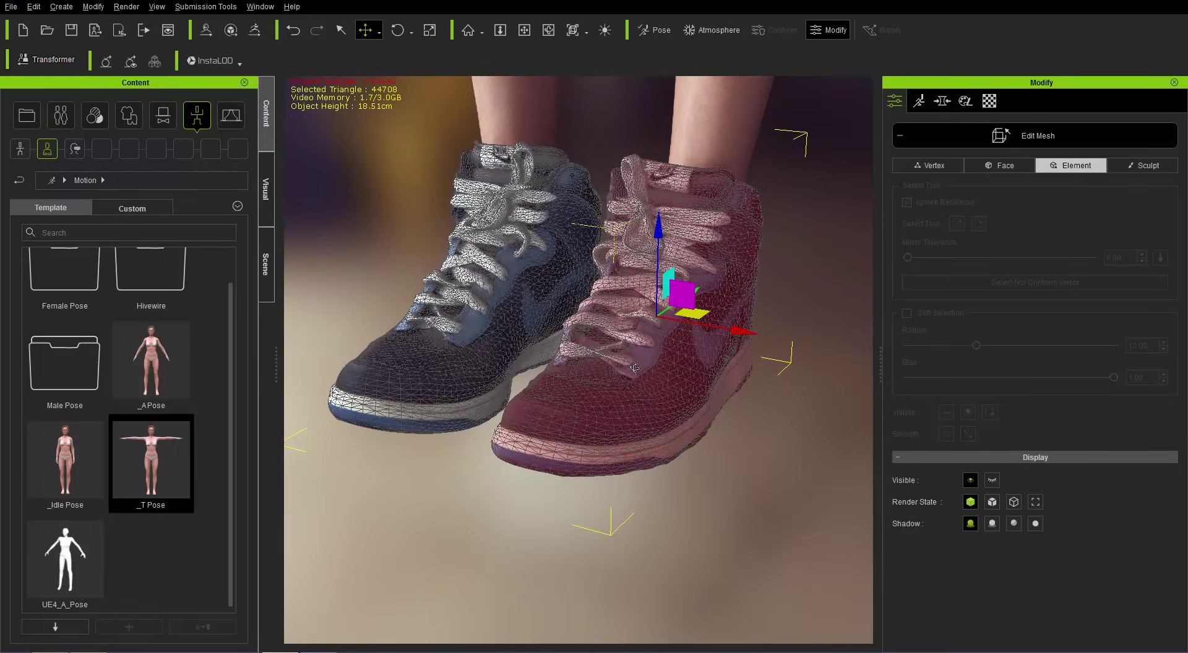
pyautogui.moveTo(620, 361); pyautogui.dragTo(708, 330, button='right')
pyautogui.moveTo(744, 311); pyautogui.dragTo(754, 311)
pyautogui.moveTo(732, 321); pyautogui.dragTo(523, 409, button='right')
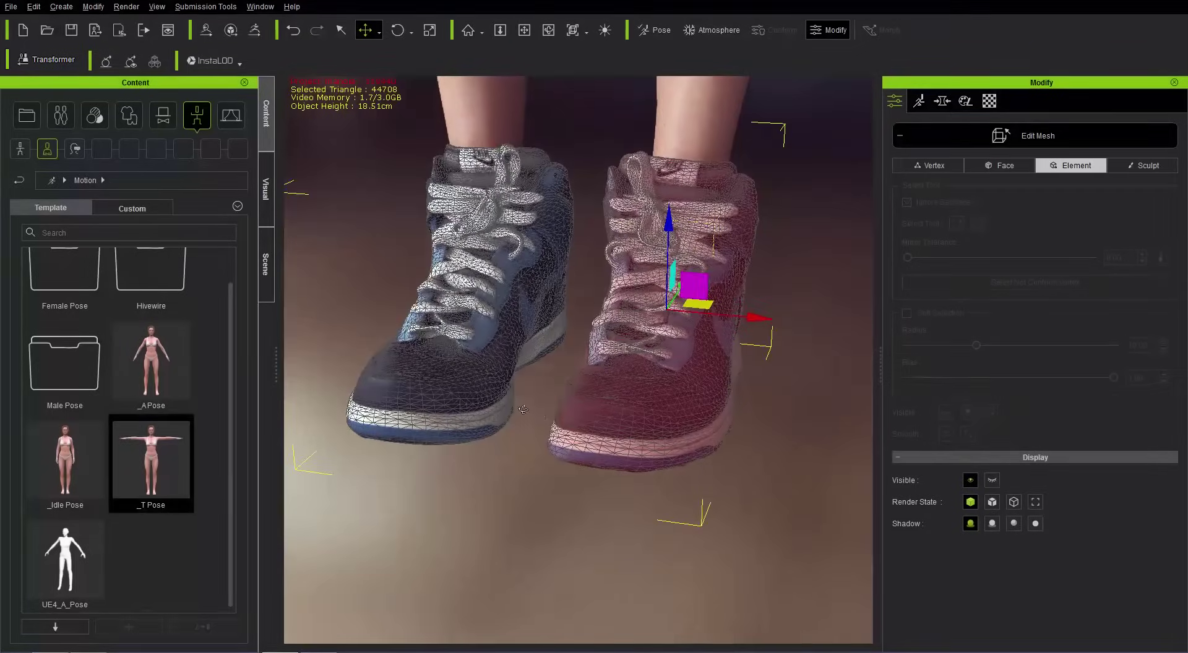
# Step: Move the left shoe outward along X under its leg and exit mesh editing
pyautogui.click(489, 317)
pyautogui.moveTo(397, 352); pyautogui.dragTo(542, 348, button='right')
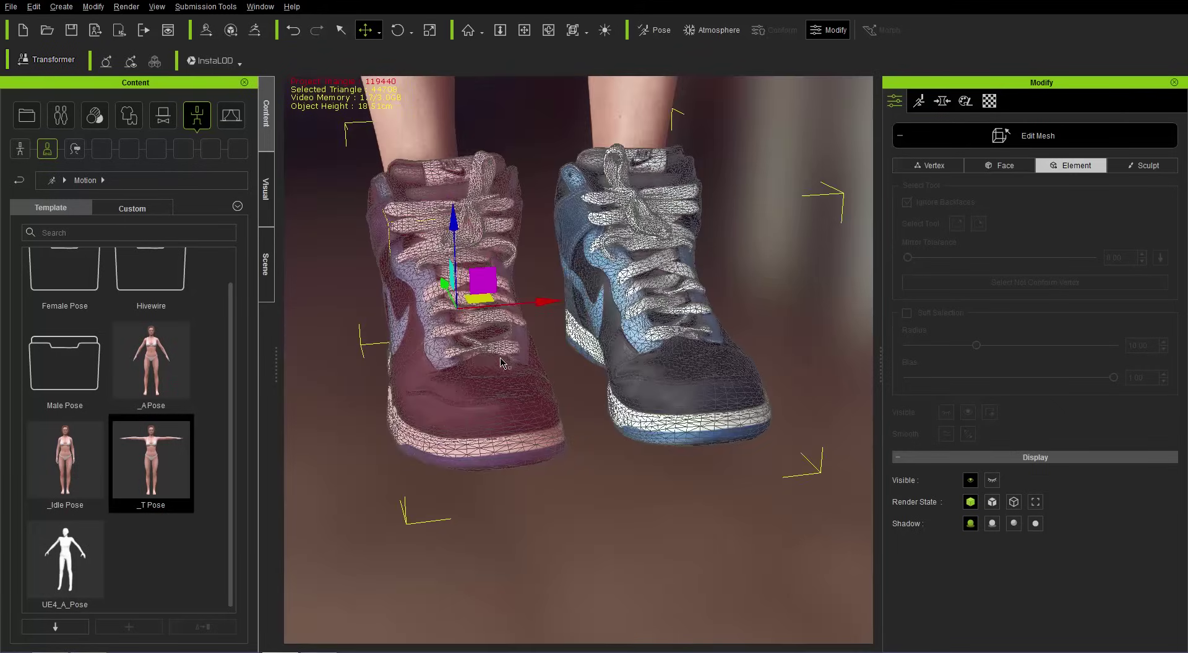
pyautogui.moveTo(428, 349); pyautogui.dragTo(621, 343, button='right')
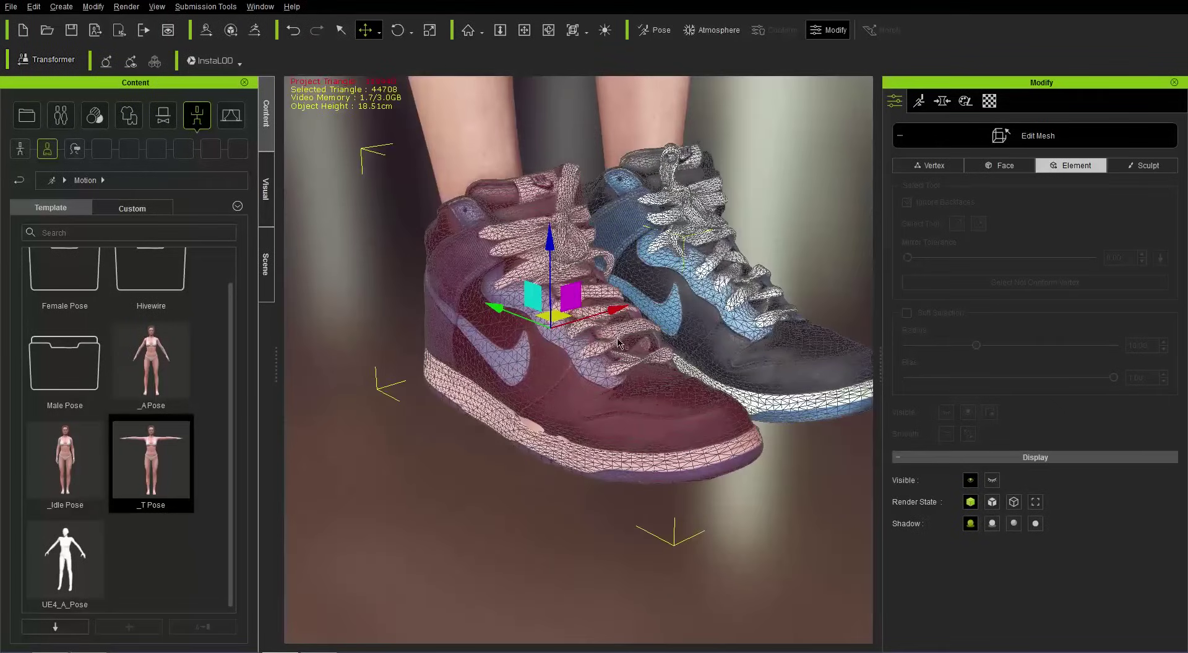
pyautogui.moveTo(619, 316); pyautogui.dragTo(614, 316)
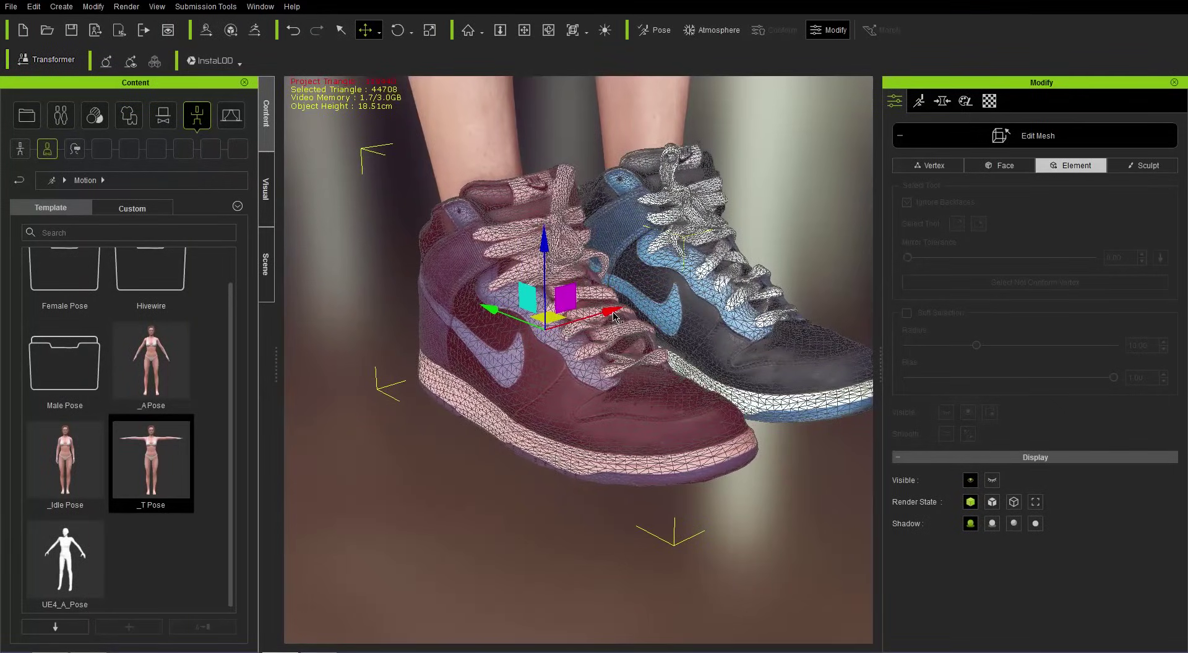
pyautogui.moveTo(656, 323); pyautogui.dragTo(474, 347, button='right')
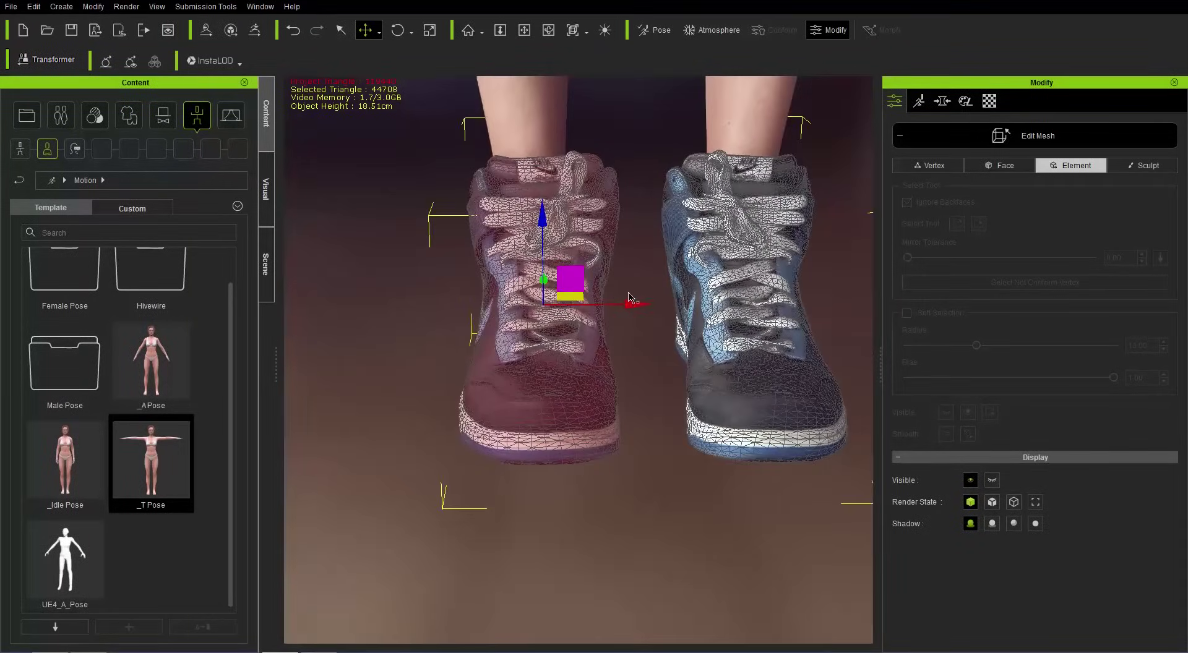
pyautogui.moveTo(638, 307); pyautogui.dragTo(623, 307)
pyautogui.moveTo(618, 314); pyautogui.dragTo(608, 346, button='right')
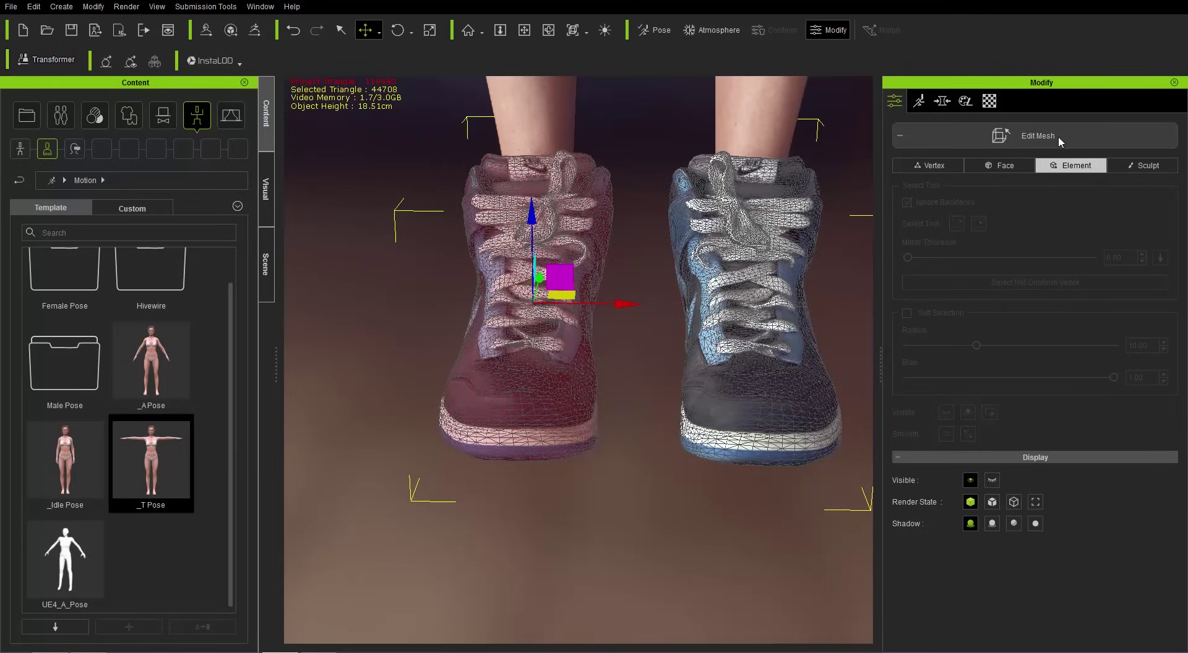
pyautogui.click(980, 140)
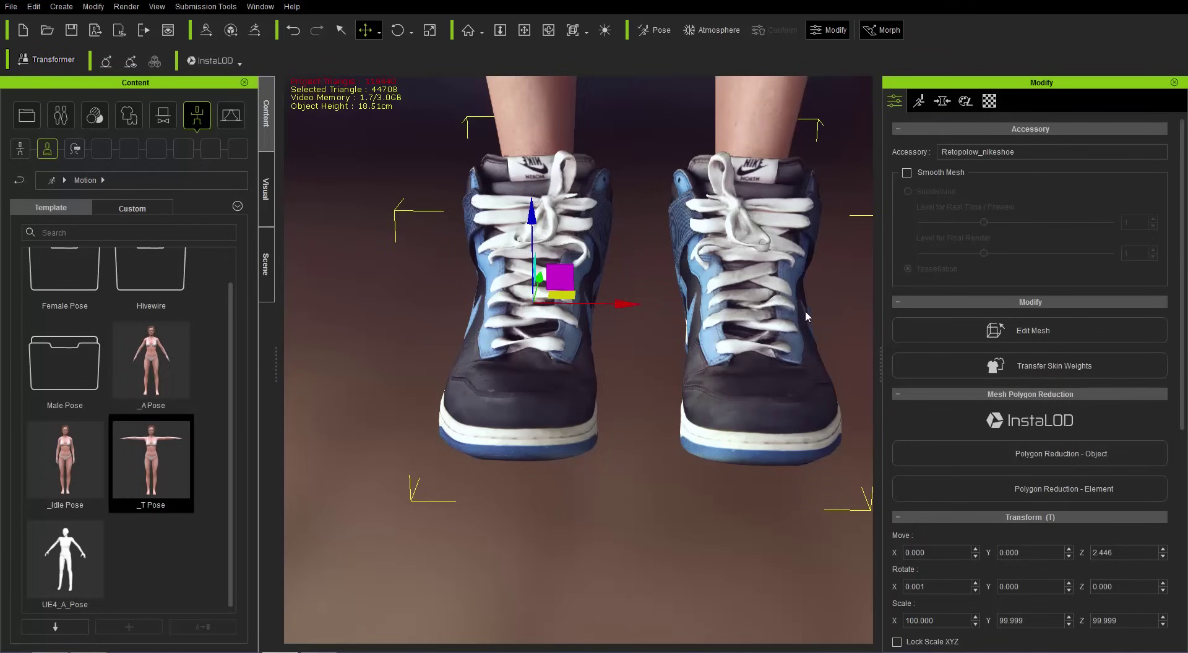
# Step: Transfer skin weights to the sneakers using the Shoes template preset, then close the dialog
pyautogui.moveTo(709, 311); pyautogui.dragTo(660, 367, button='middle')
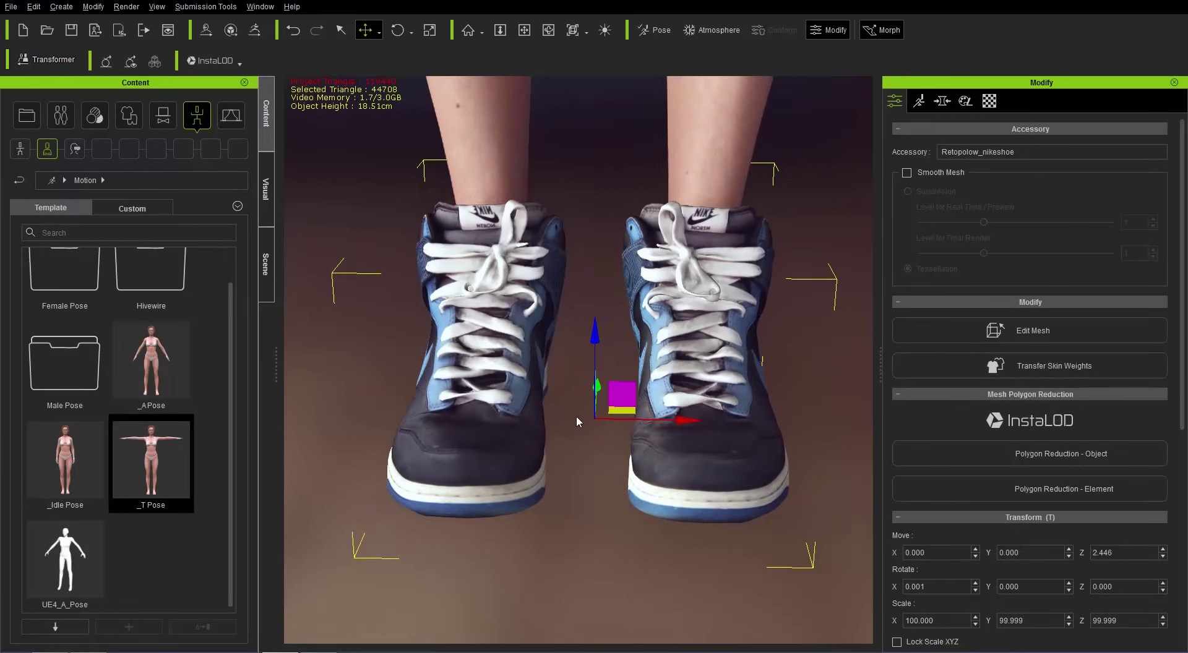
pyautogui.moveTo(578, 418); pyautogui.dragTo(767, 403, button='right')
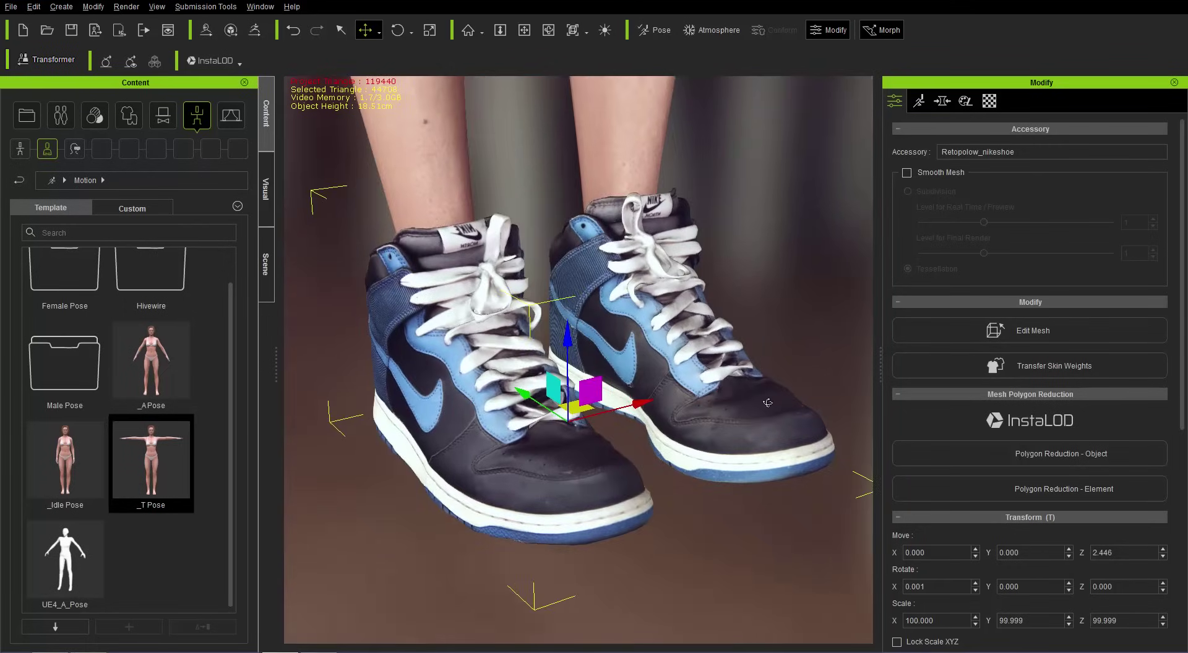
pyautogui.click(1094, 370)
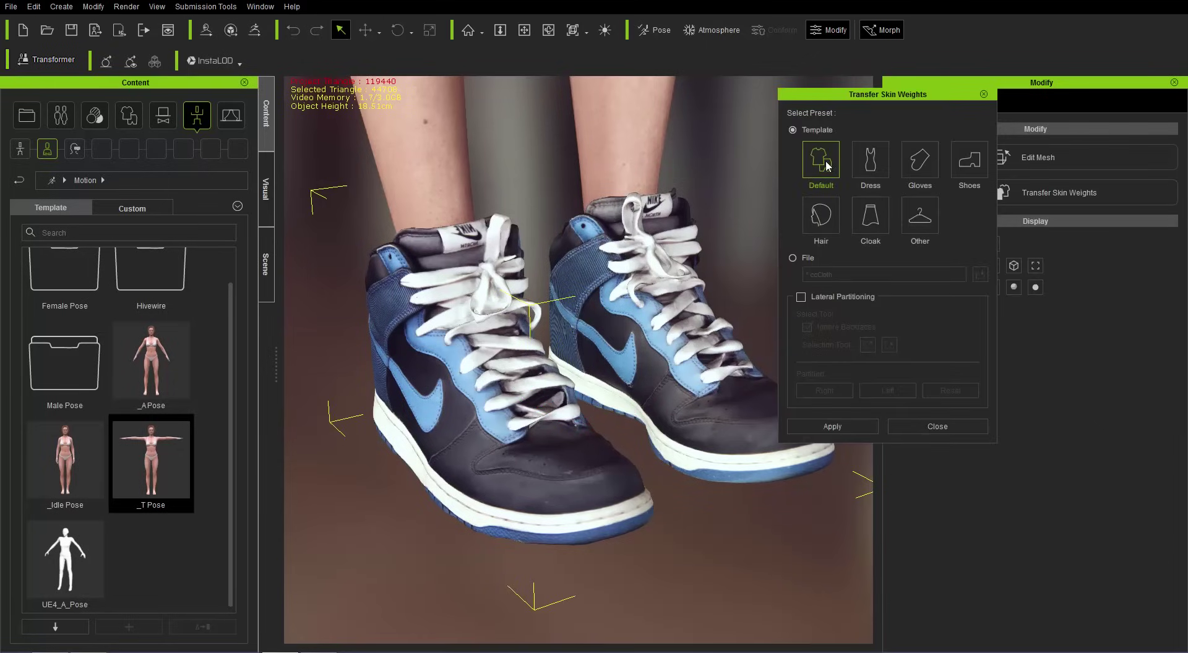
pyautogui.click(974, 163)
pyautogui.click(840, 426)
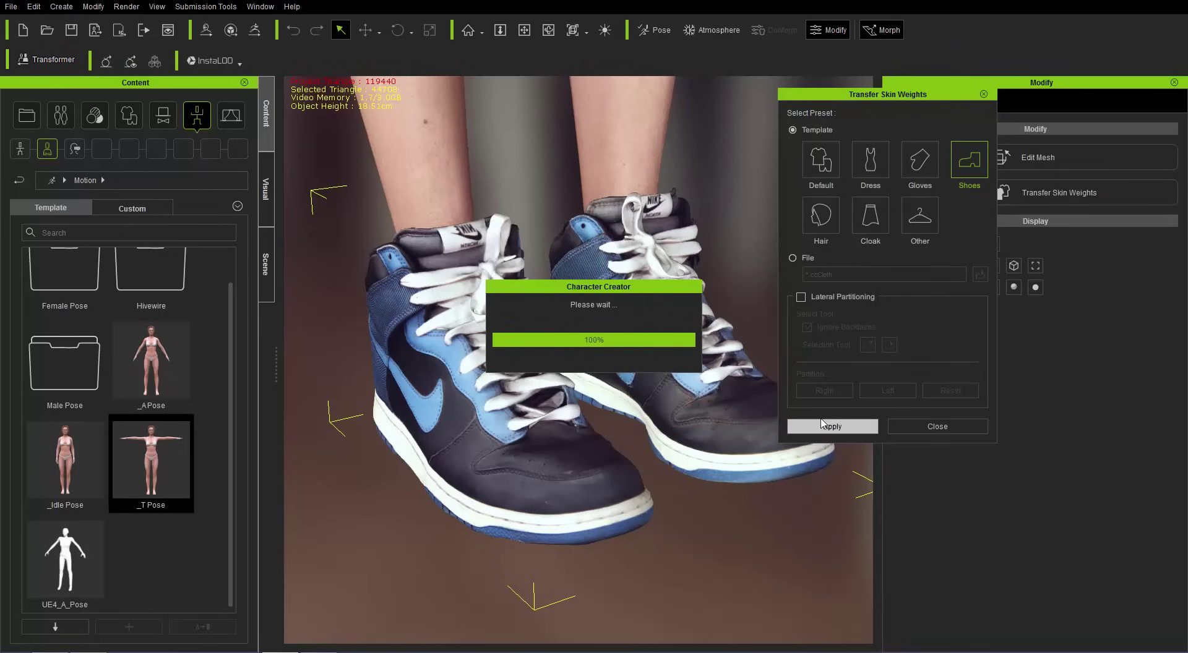
pyautogui.keyDown('alt'); pyautogui.moveTo(705, 275); pyautogui.dragTo(699, 375); pyautogui.keyUp('alt')
pyautogui.moveTo(698, 376); pyautogui.dragTo(699, 380, button='right')
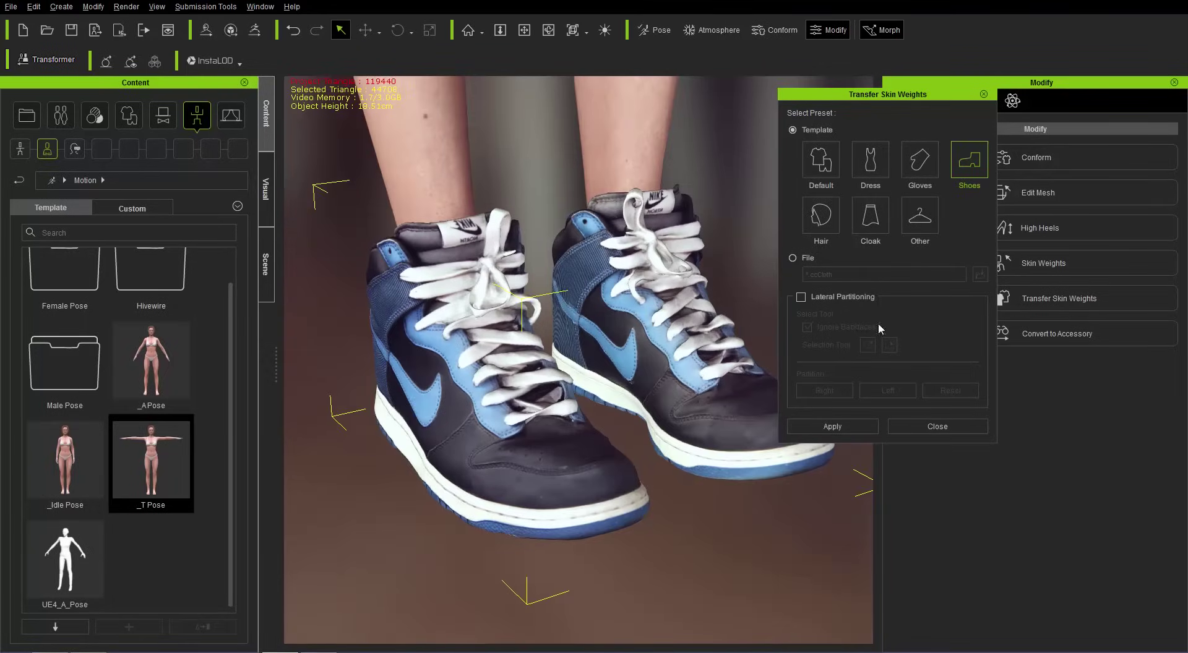
pyautogui.click(983, 94)
# Step: Apply the Stand_02 female pose and check that the sneakers follow the feet
pyautogui.scroll(-3, 561, 328)
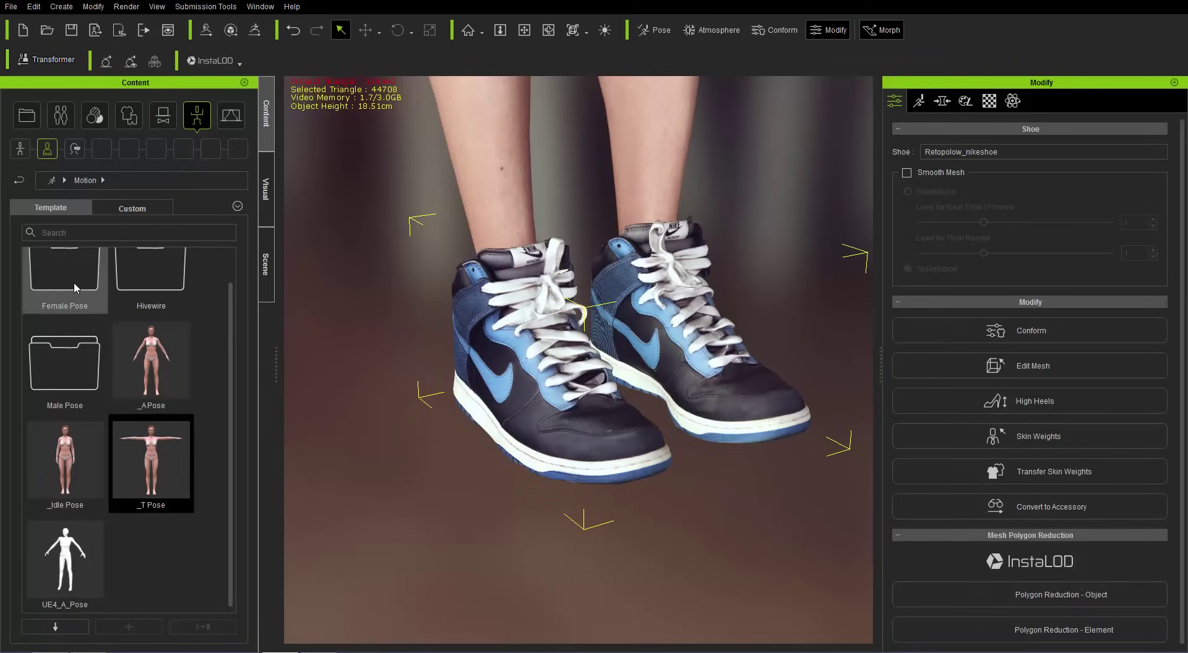
pyautogui.doubleClick(74, 287)
pyautogui.moveTo(229, 340); pyautogui.dragTo(218, 483)
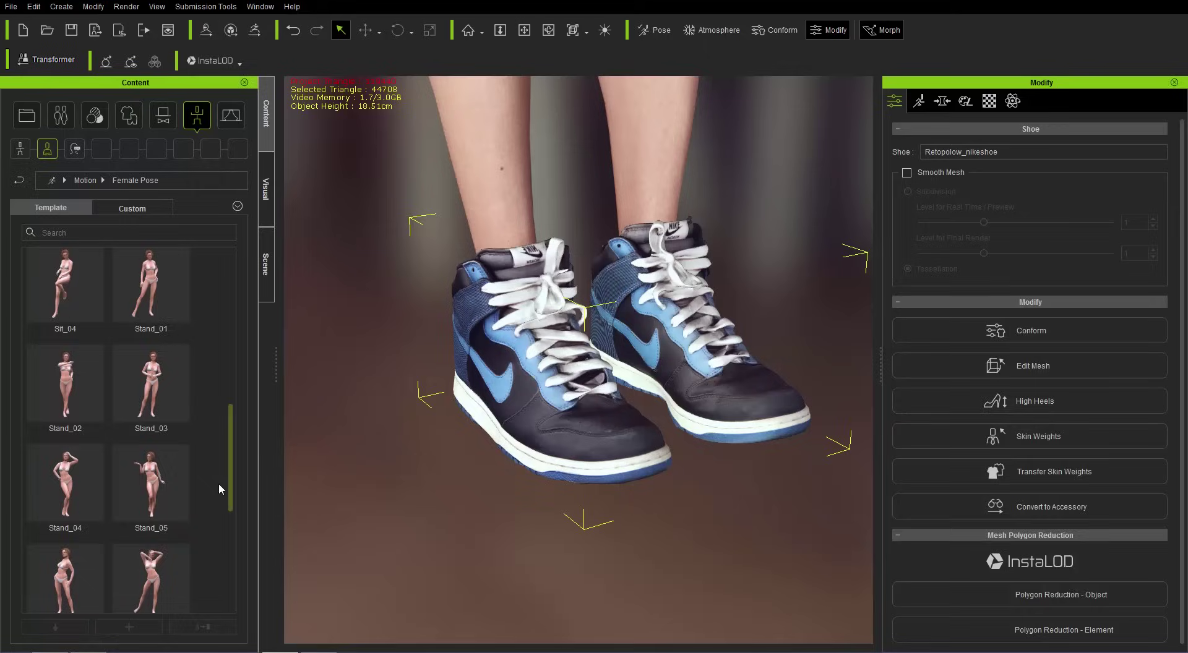
pyautogui.doubleClick(80, 406)
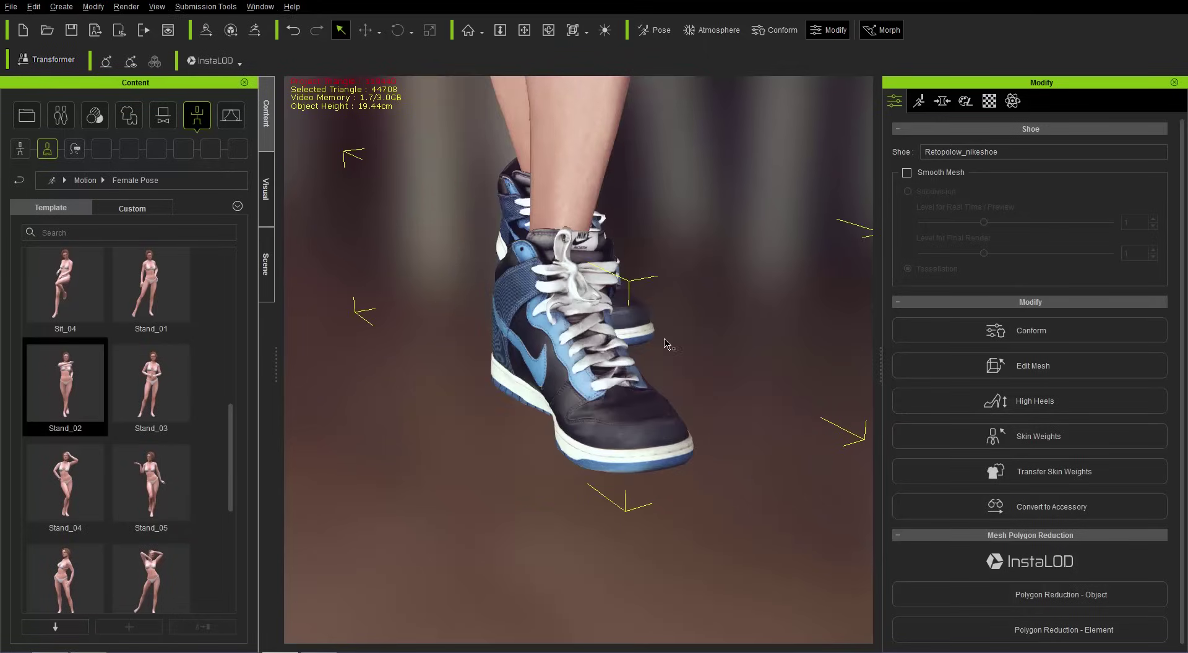
pyautogui.keyDown('alt'); pyautogui.moveTo(668, 344); pyautogui.dragTo(528, 371); pyautogui.keyUp('alt')
pyautogui.moveTo(528, 371); pyautogui.dragTo(416, 381, button='right')
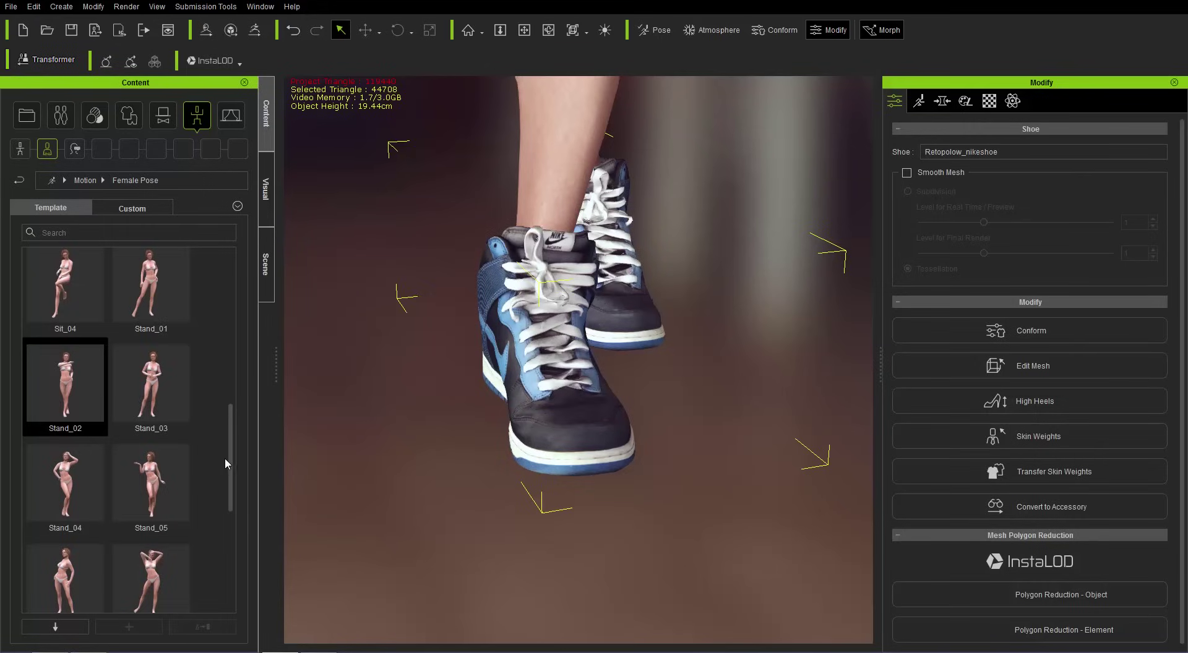
# Step: Apply the Stand_08 pose and inspect the raised knee's shoe from several angles
pyautogui.scroll(-3, 226, 461)
pyautogui.doubleClick(83, 476)
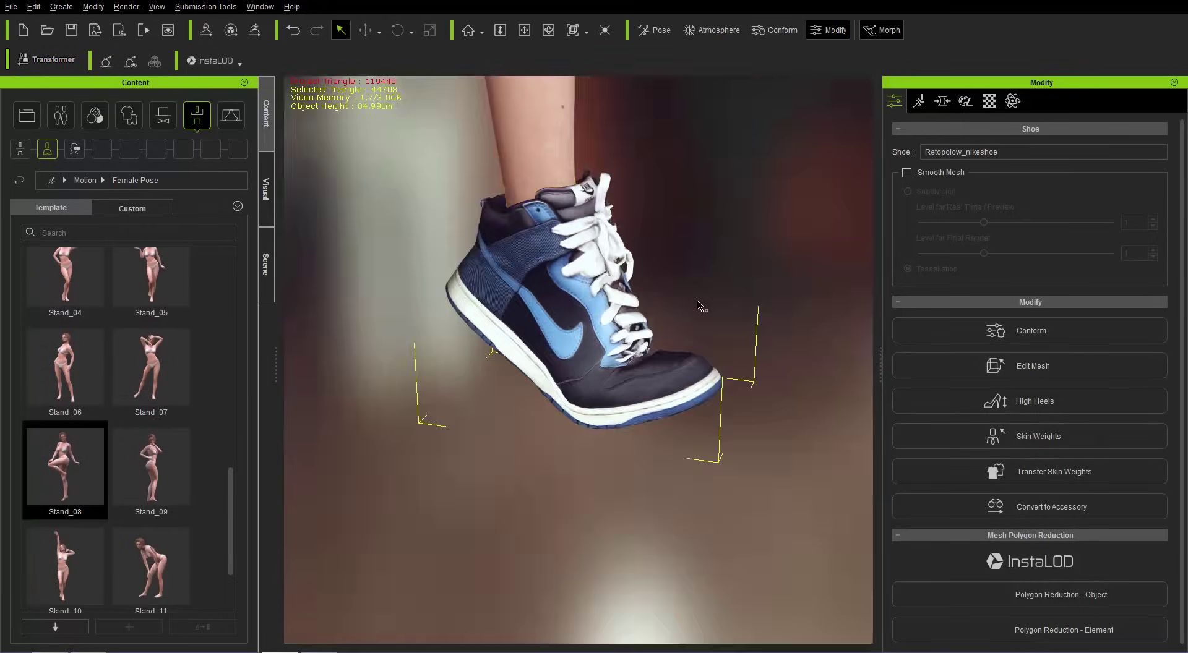
pyautogui.moveTo(587, 243); pyautogui.dragTo(580, 326, button='middle')
pyautogui.moveTo(580, 327); pyautogui.dragTo(616, 336, button='right')
pyautogui.moveTo(574, 251); pyautogui.dragTo(561, 465, button='middle')
pyautogui.moveTo(624, 247); pyautogui.dragTo(557, 419, button='middle')
pyautogui.moveTo(619, 263); pyautogui.dragTo(478, 378, button='right')
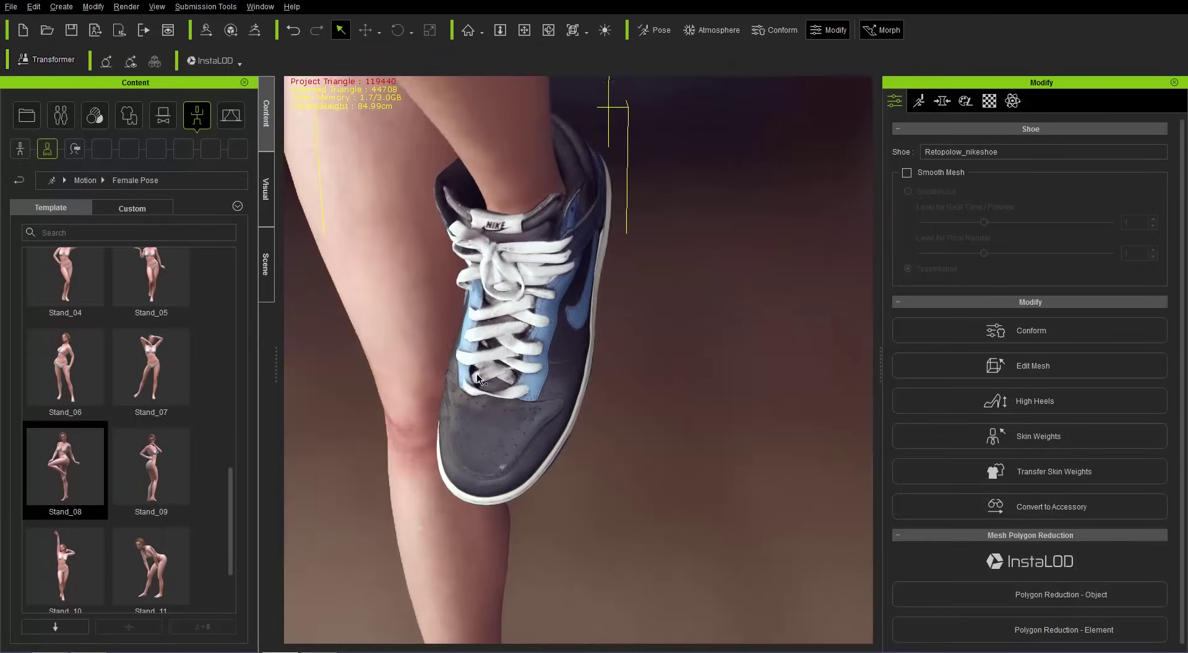
pyautogui.scroll(-7, 494, 310)
pyautogui.moveTo(528, 328); pyautogui.dragTo(631, 344, button='right')
pyautogui.moveTo(637, 381); pyautogui.dragTo(566, 389, button='middle')
pyautogui.moveTo(566, 390); pyautogui.dragTo(602, 370, button='right')
pyautogui.scroll(2, 671, 391)
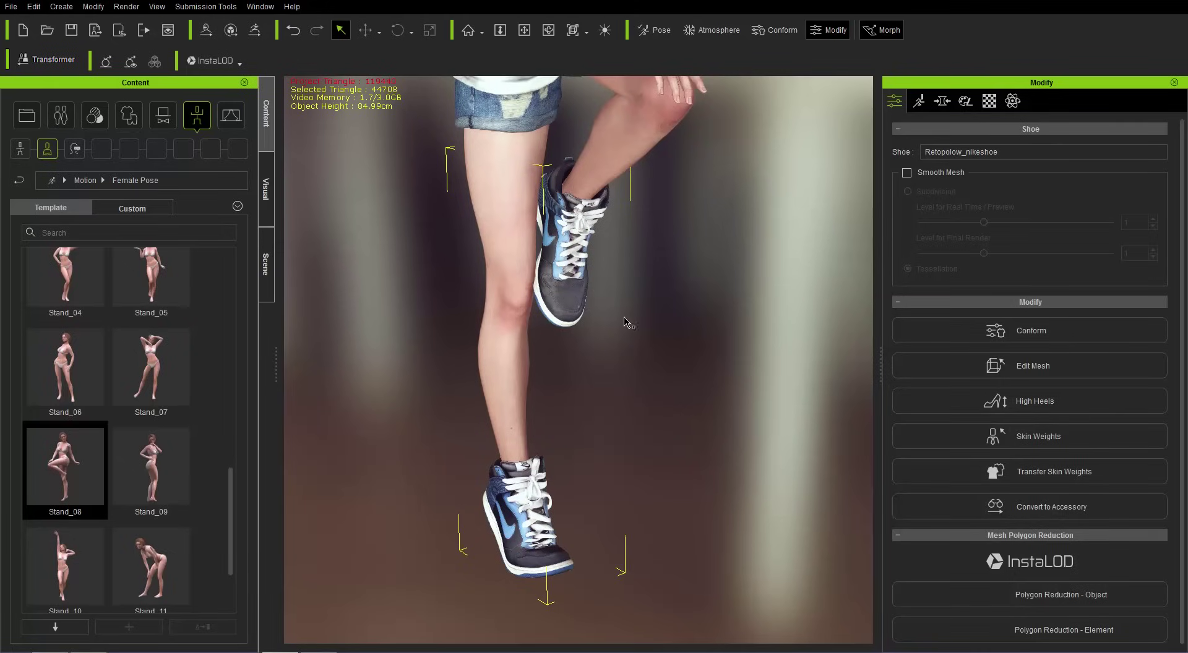
# Step: Open Cloth Layer Settings from the shoes' conform settings and shorten the layer window
pyautogui.click(770, 30)
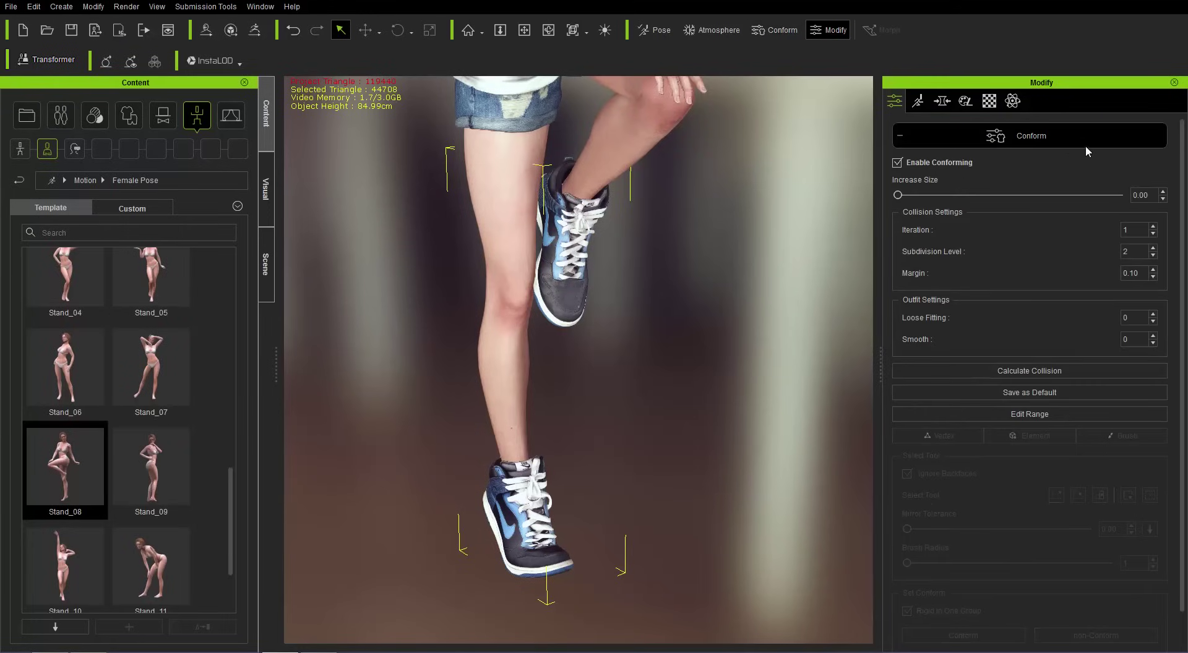
pyautogui.scroll(-2, 1133, 508)
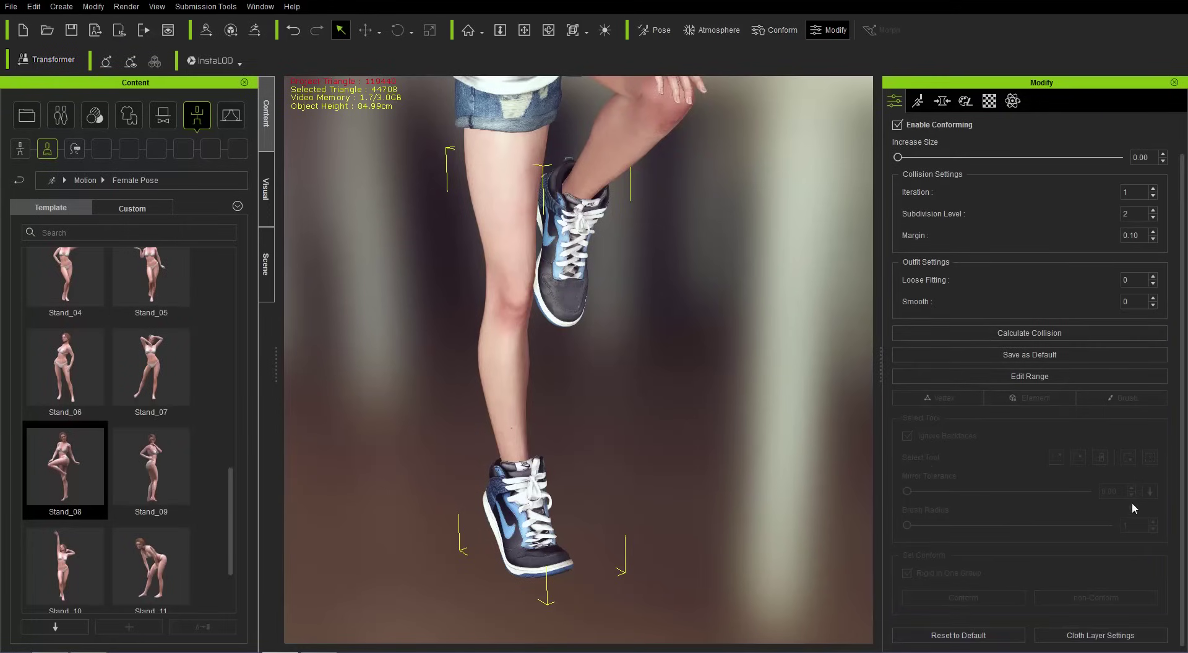
pyautogui.click(1110, 637)
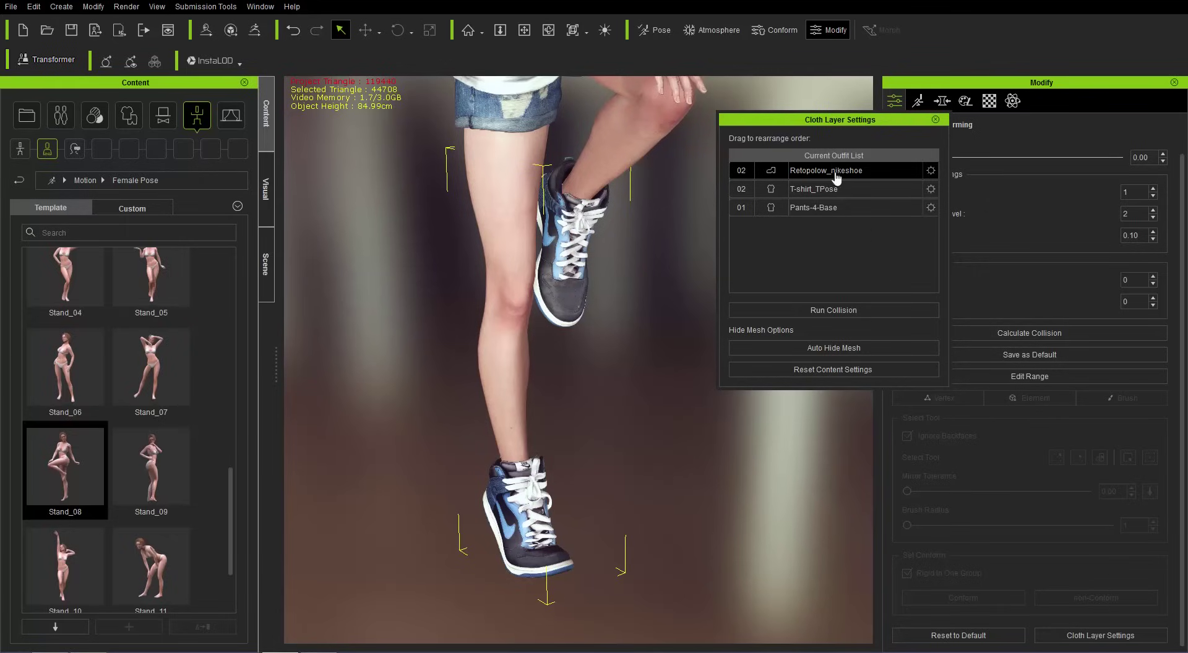
pyautogui.moveTo(915, 387); pyautogui.dragTo(908, 431)
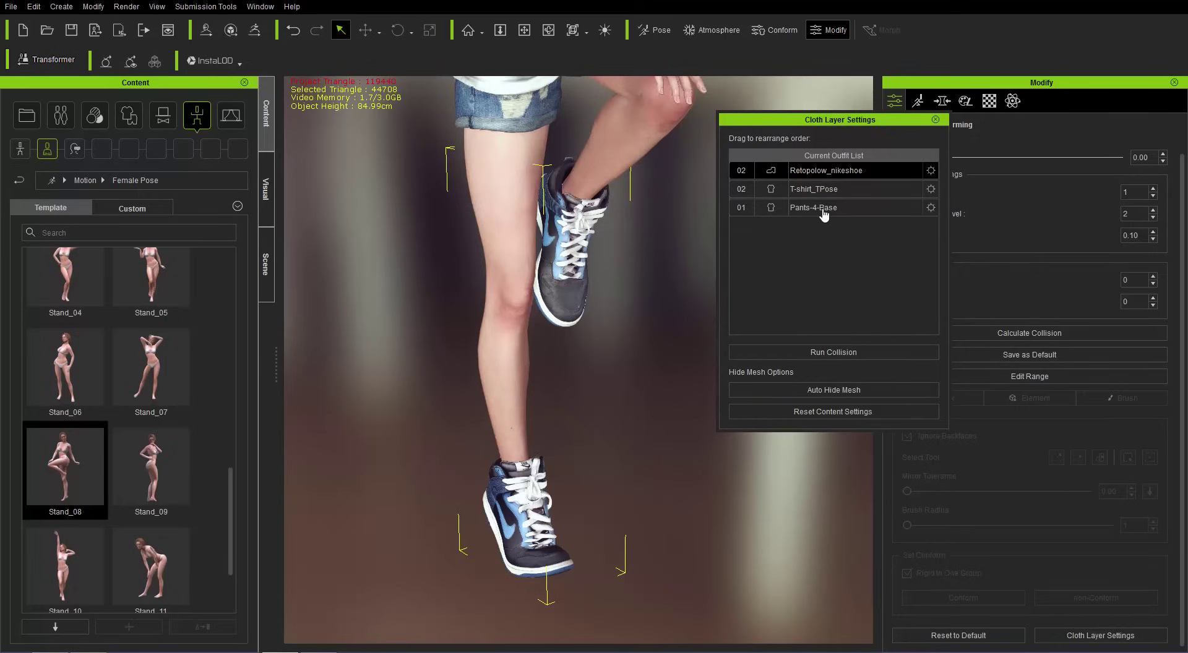
# Step: Check Pants-4-Base's collision order and cancel, leaving it at 1
pyautogui.click(930, 207)
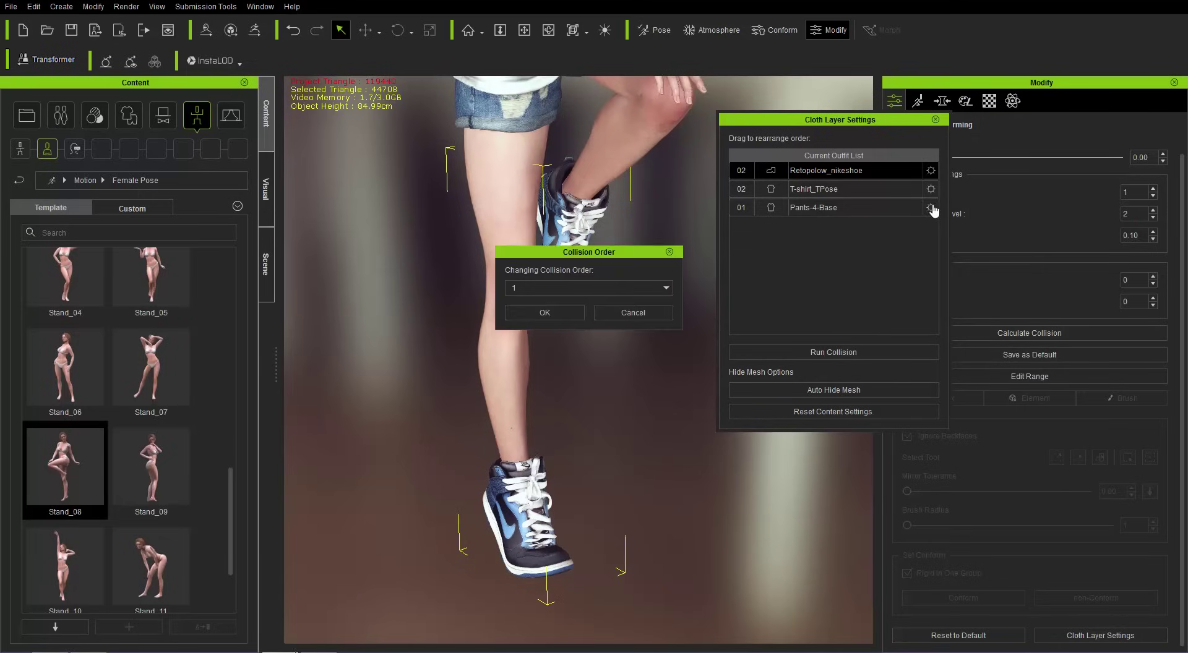
pyautogui.click(659, 288)
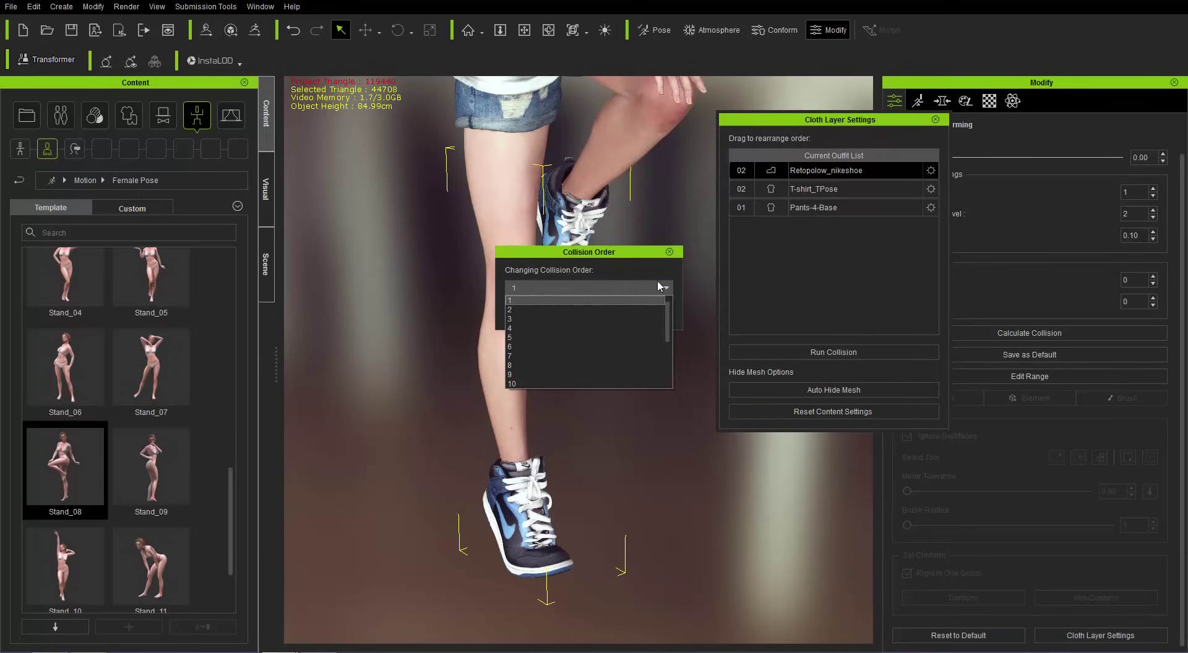
pyautogui.click(653, 270)
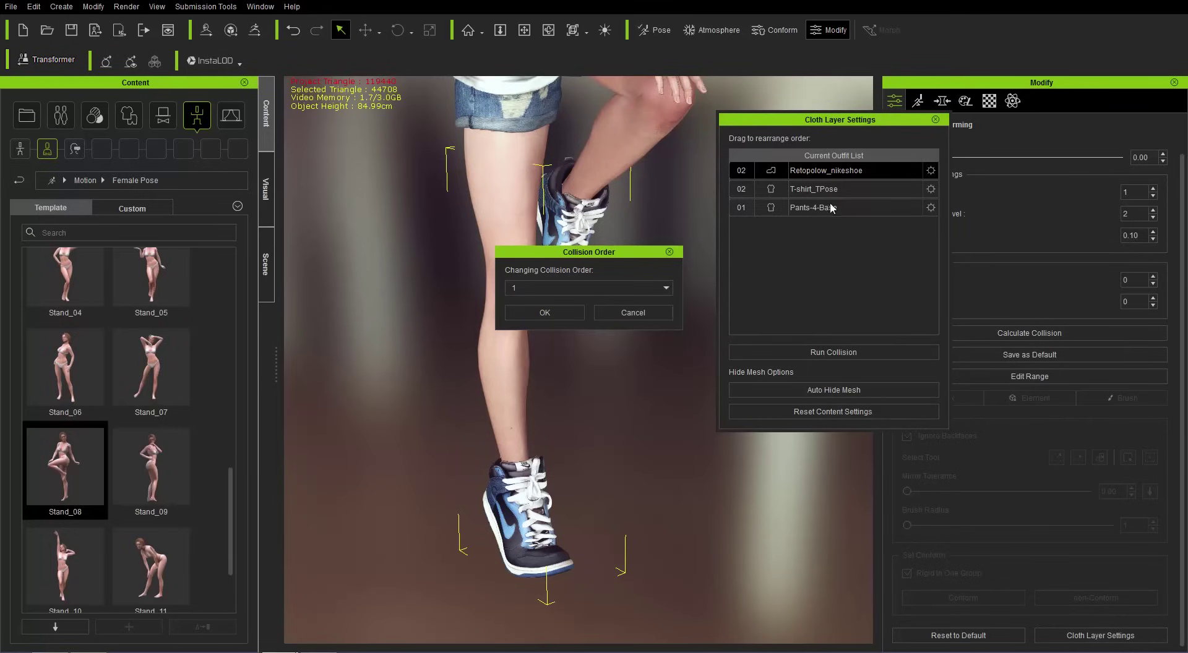
pyautogui.click(632, 312)
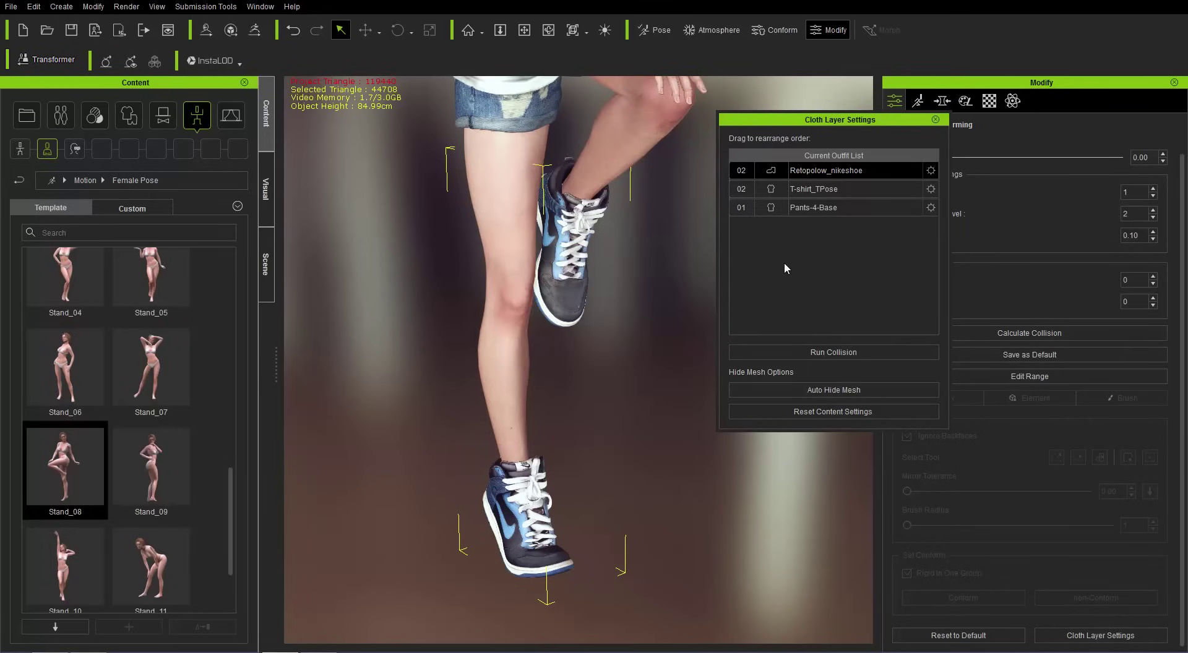
pyautogui.hotkey('alt', 'Tab')
pyautogui.hotkey('alt', 'Tab')
pyautogui.hotkey('alt', 'Tab')
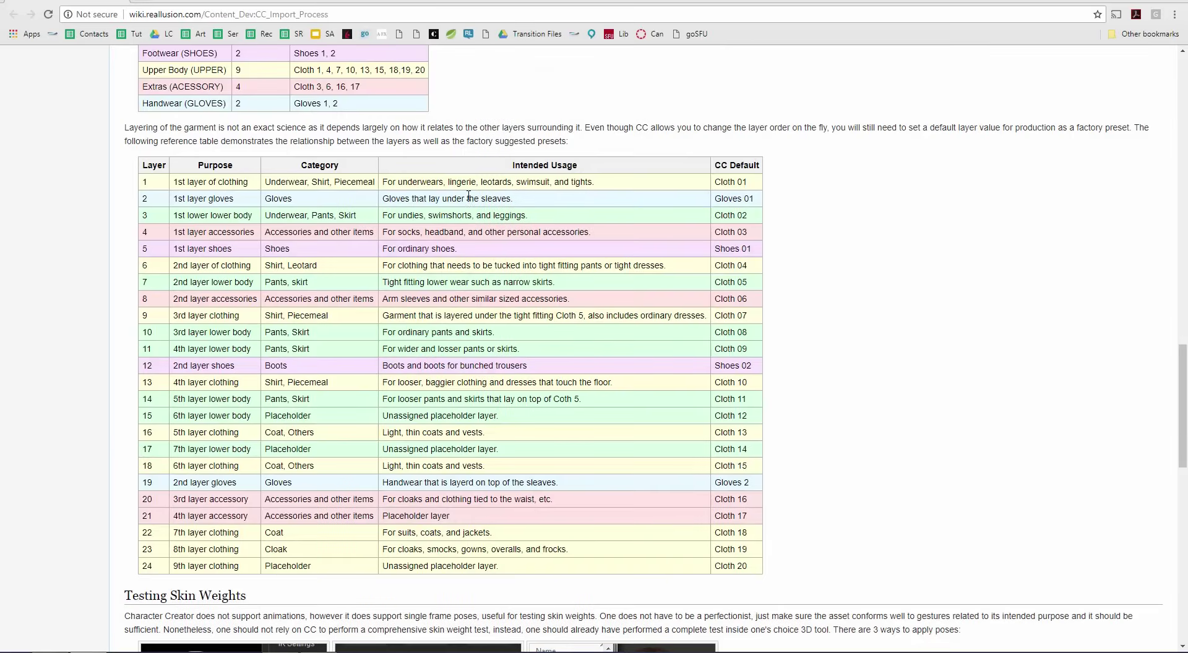
pyautogui.scroll(4, 471, 198)
pyautogui.scroll(15, 473, 202)
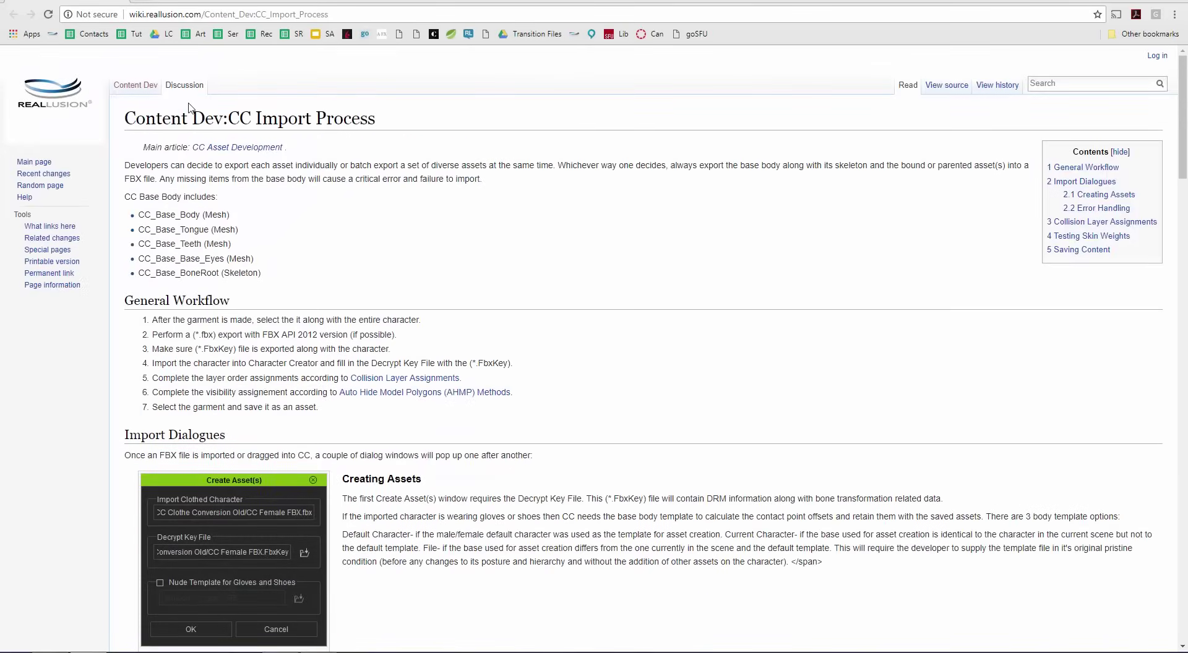
pyautogui.moveTo(1171, 103); pyautogui.dragTo(1152, 391)
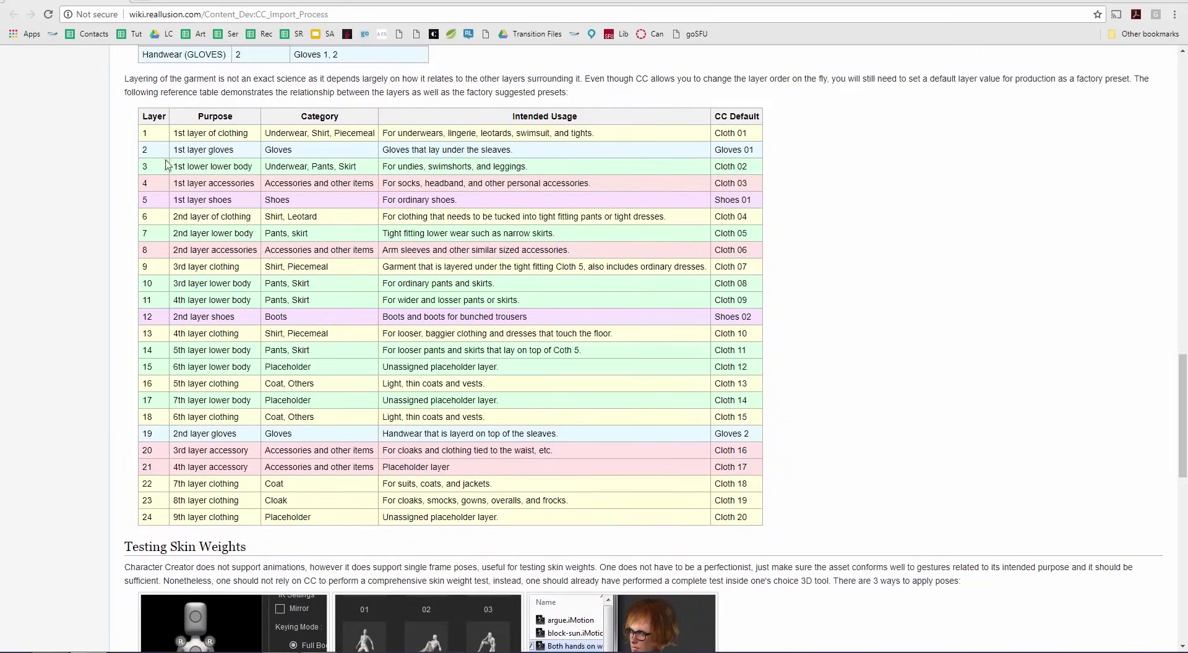
pyautogui.hotkey('alt', 'Tab')
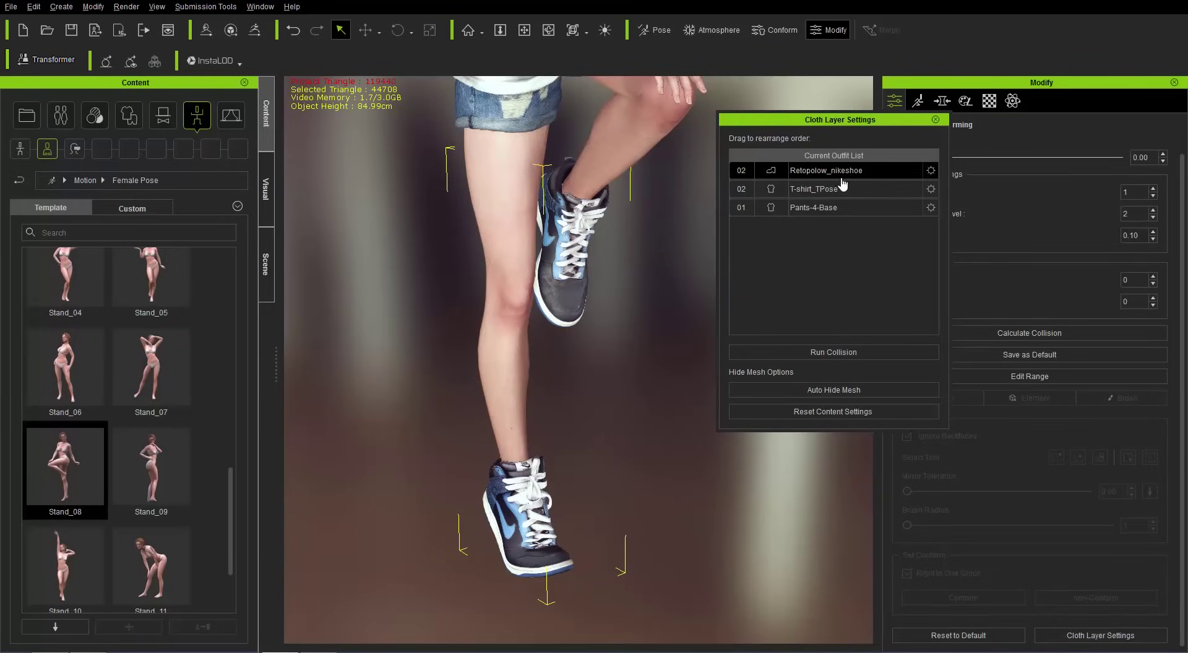
# Step: Check Retopolow_nikeshoe's collision order and cancel, keeping it at 2
pyautogui.click(930, 171)
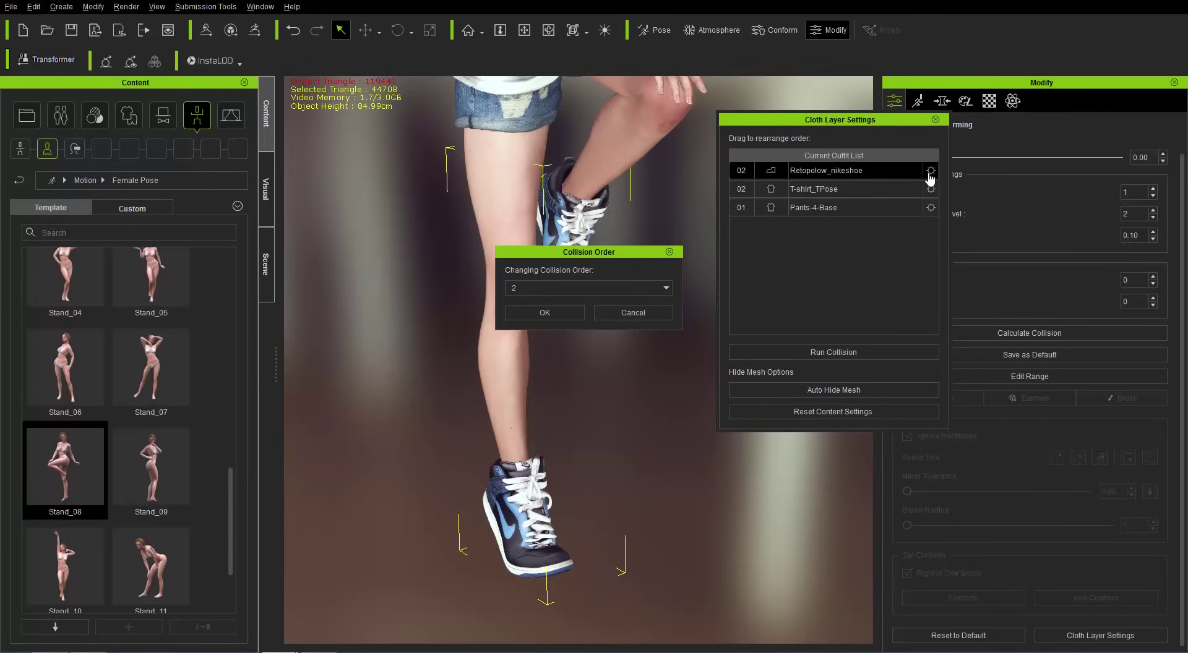
pyautogui.click(658, 287)
pyautogui.click(655, 265)
pyautogui.click(648, 310)
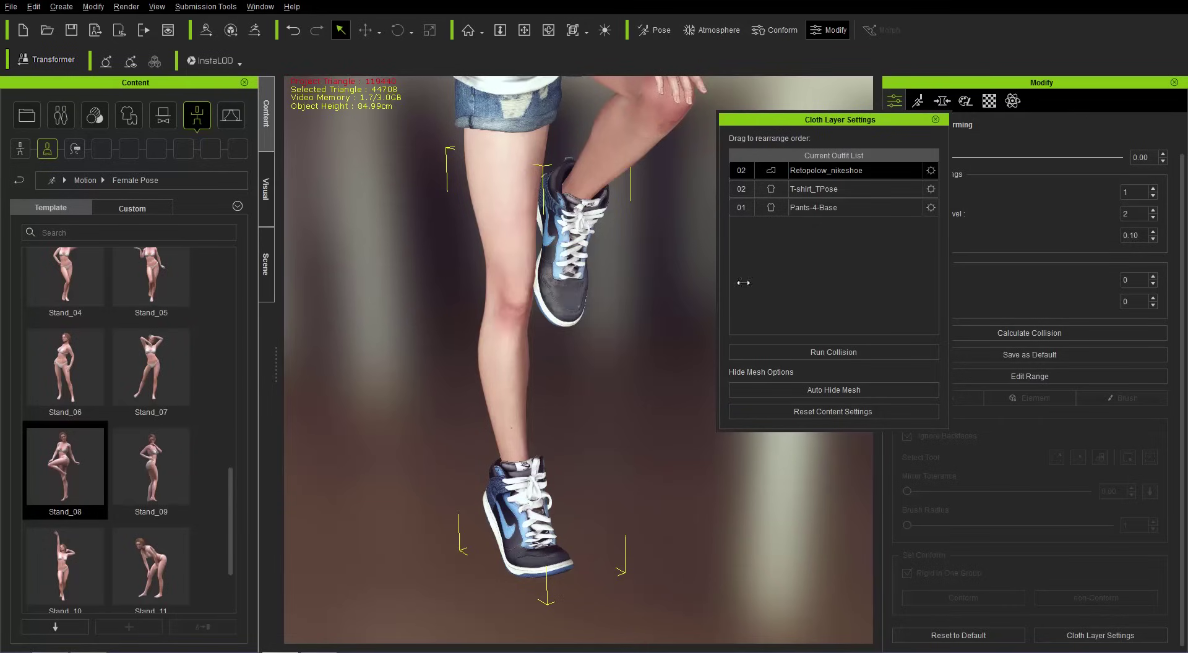
# Step: Check T-shirt_TPose's collision order and cancel, keeping it at 2
pyautogui.click(929, 186)
pyautogui.click(665, 287)
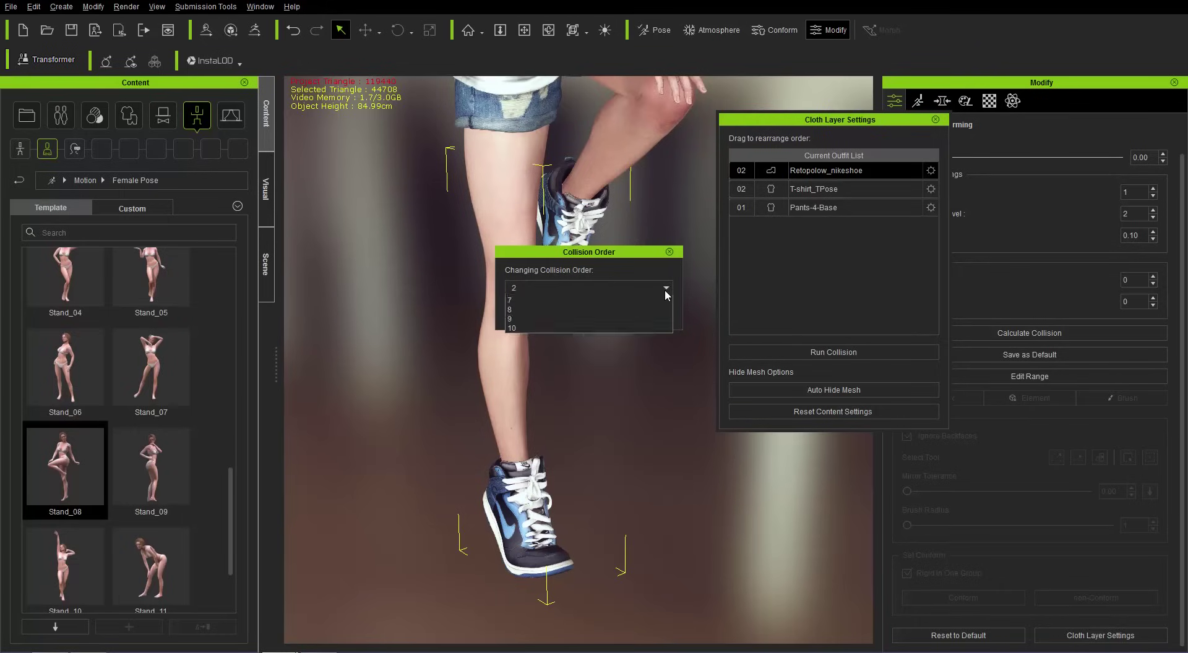
pyautogui.moveTo(667, 317); pyautogui.dragTo(666, 330)
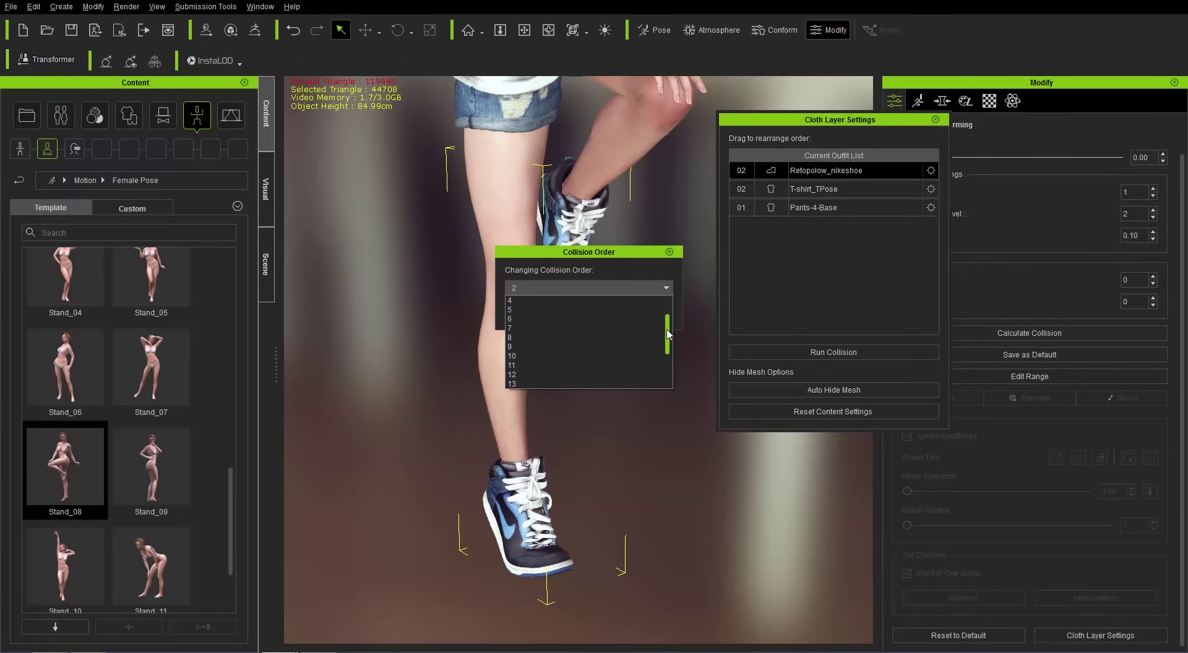
pyautogui.click(648, 263)
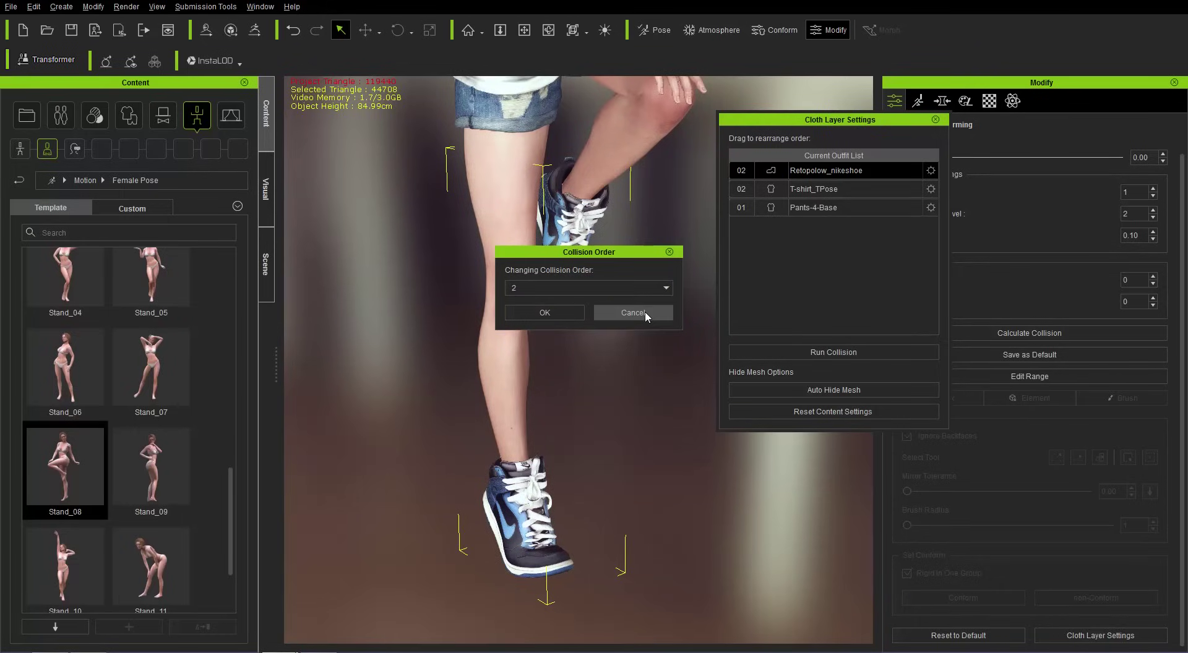
pyautogui.click(644, 310)
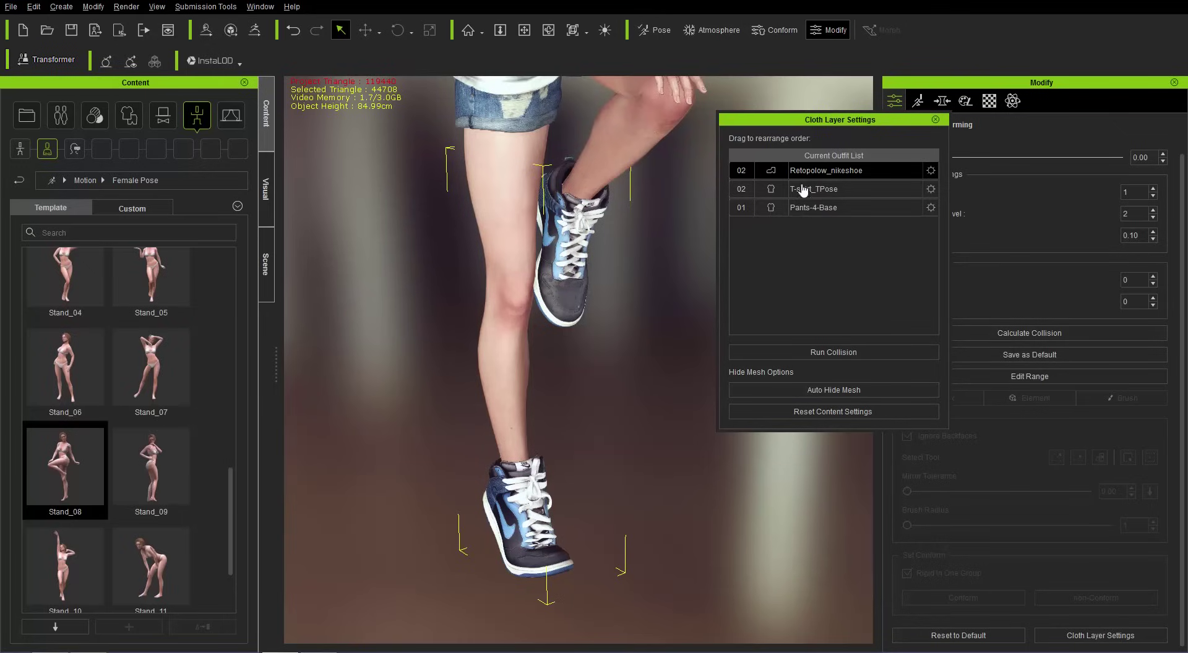
# Step: Compare against the Reallusion wiki's clothing layer table, then close Cloth Layer Settings
pyautogui.hotkey('alt', 'Tab')
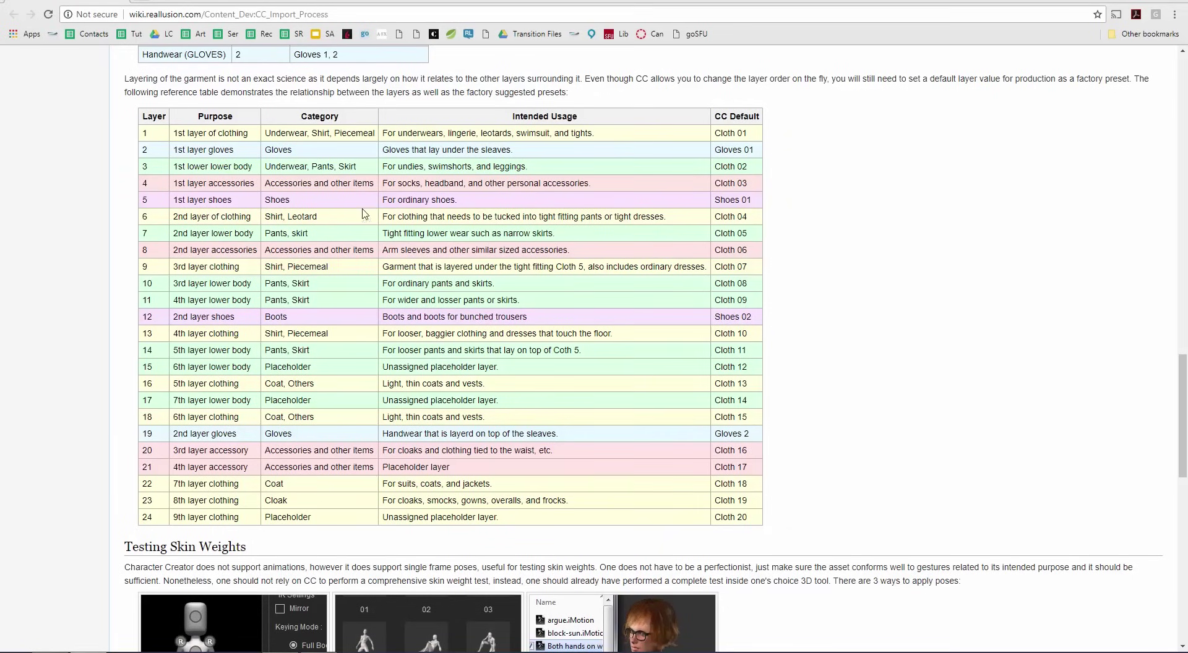
pyautogui.hotkey('alt', 'Tab')
pyautogui.hotkey('alt', 'Tab')
pyautogui.hotkey('alt', 'Tab')
pyautogui.hotkey('alt', 'Tab')
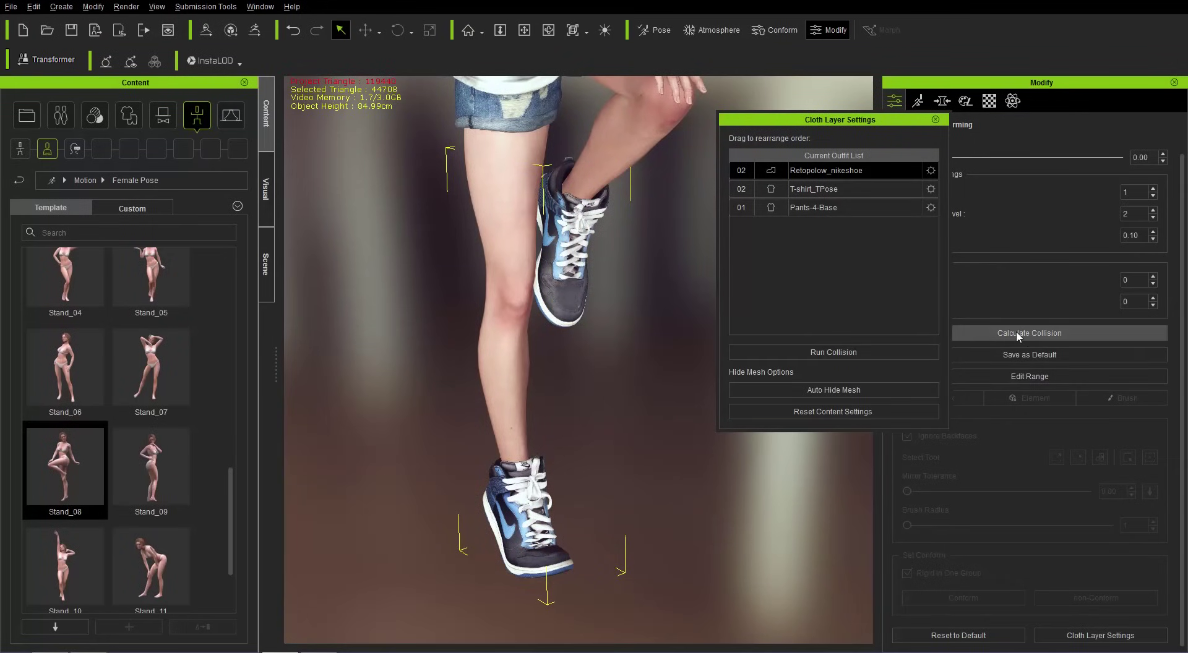
pyautogui.click(934, 119)
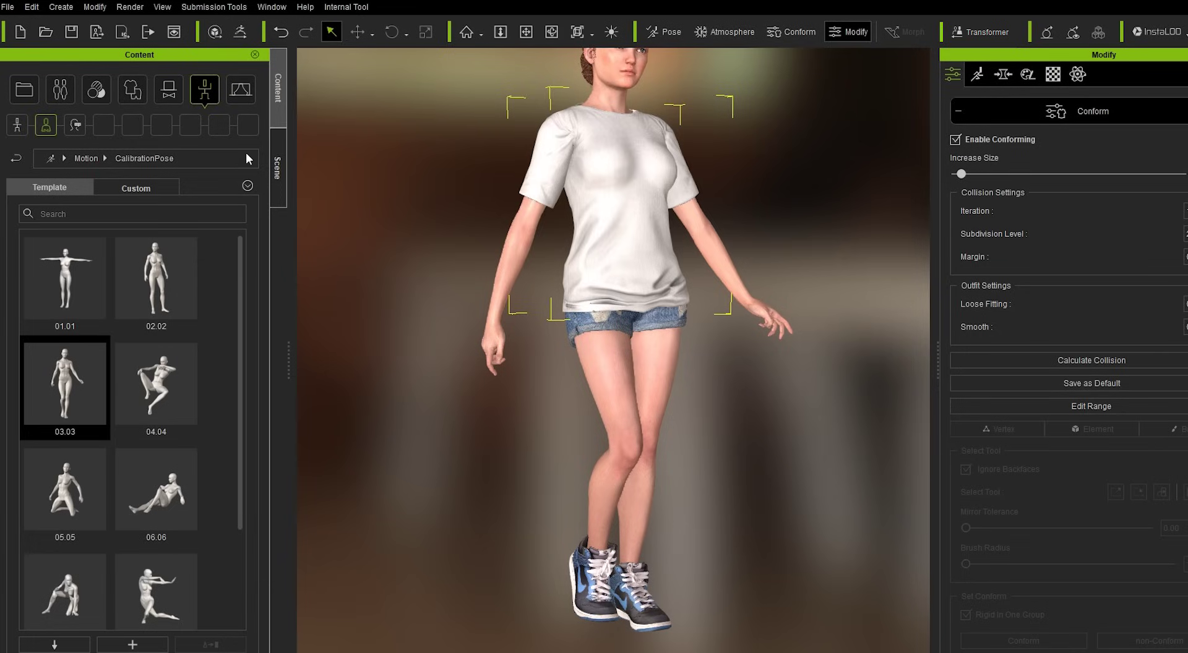
# Step: Create and open a new folder named Sketchfab2 in the custom Shirts library
pyautogui.click(135, 95)
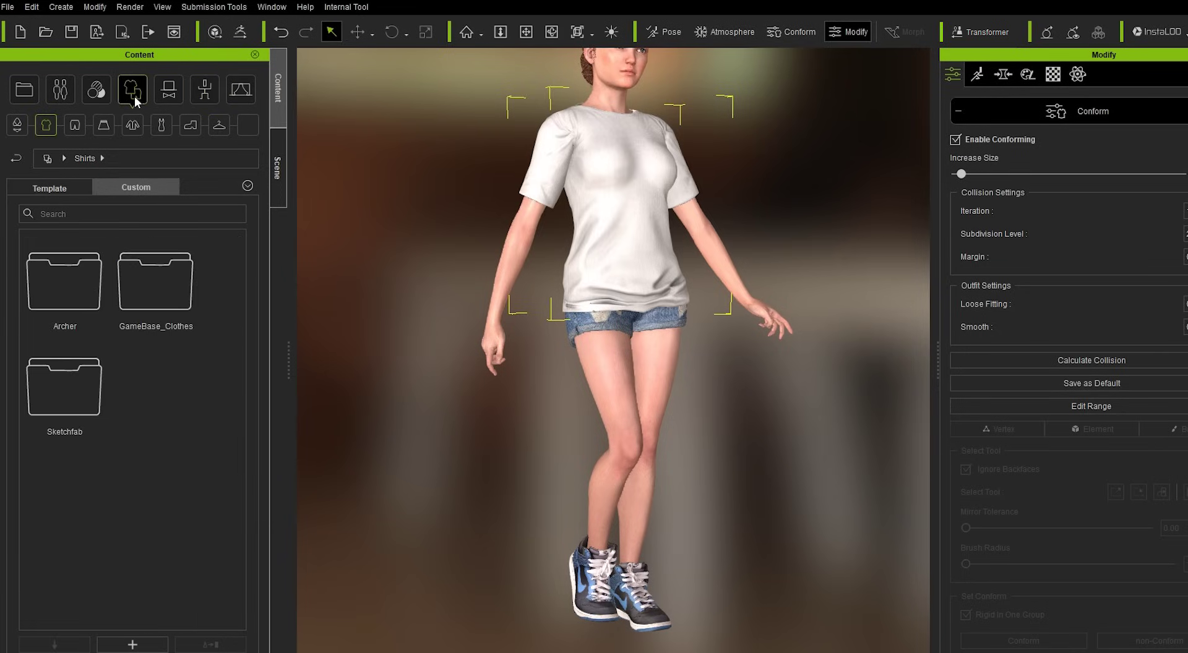
pyautogui.rightClick(176, 374)
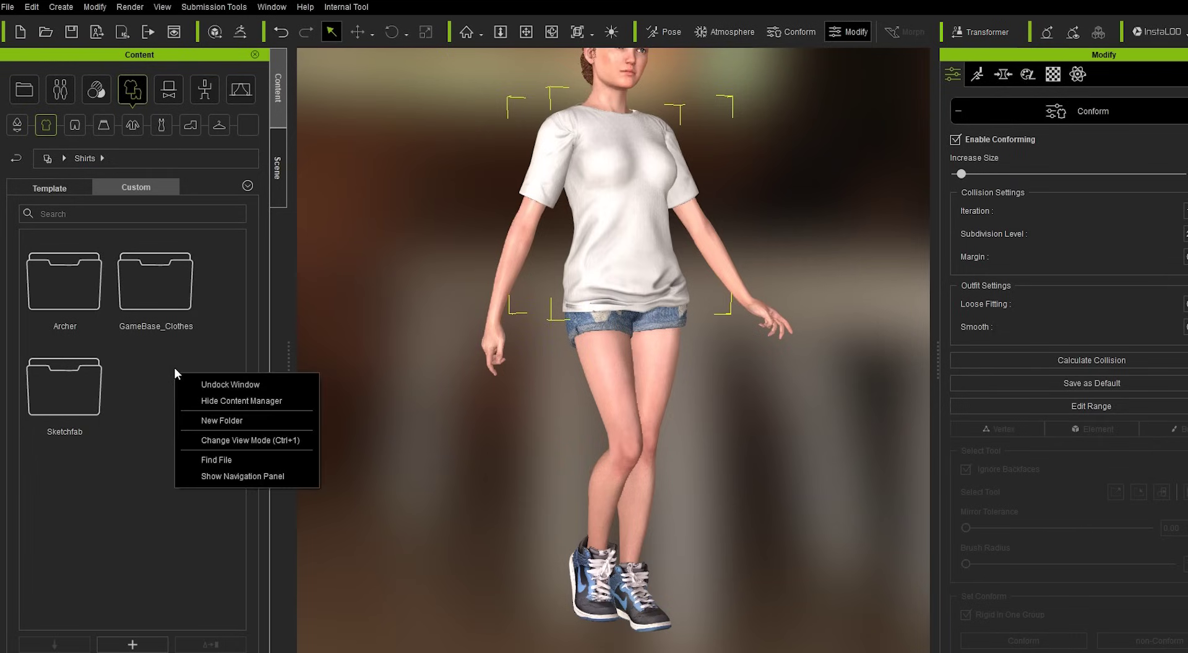
pyautogui.click(223, 421)
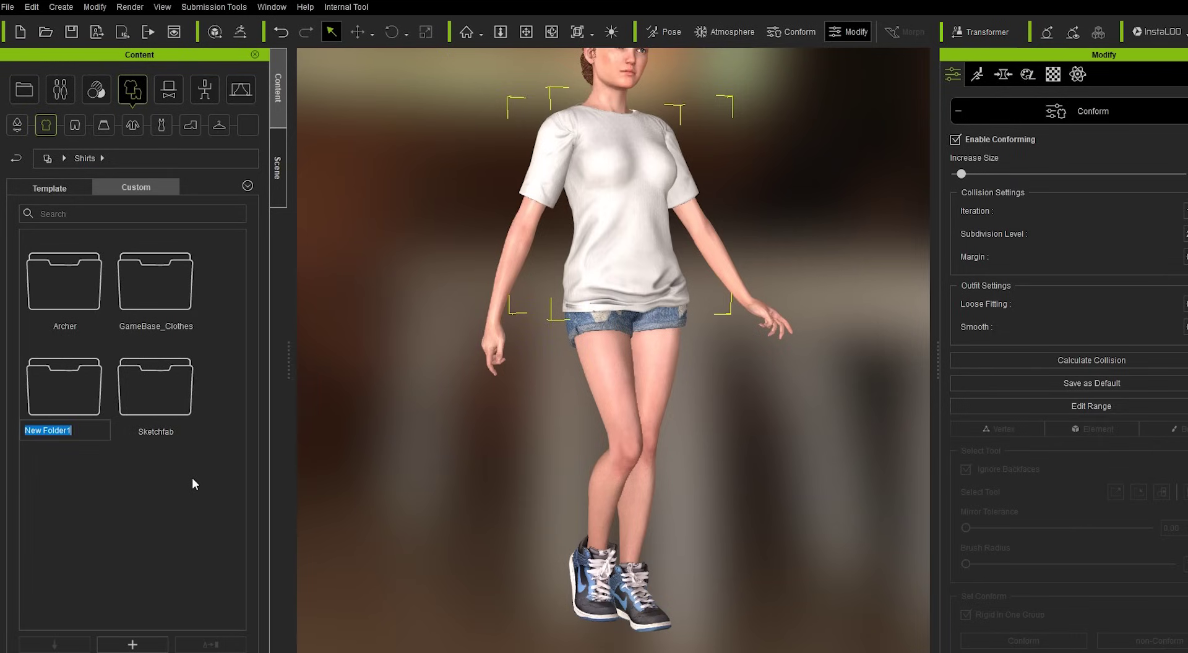
pyautogui.write('Sketchfab2')
pyautogui.press('Return')
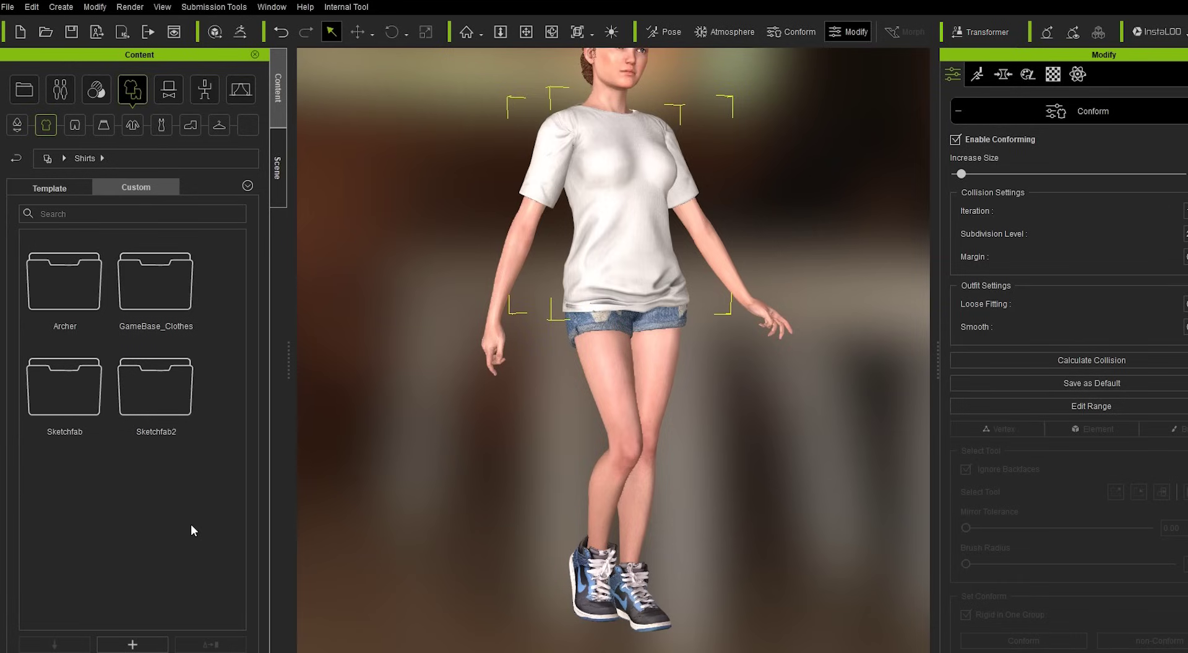
pyautogui.doubleClick(155, 391)
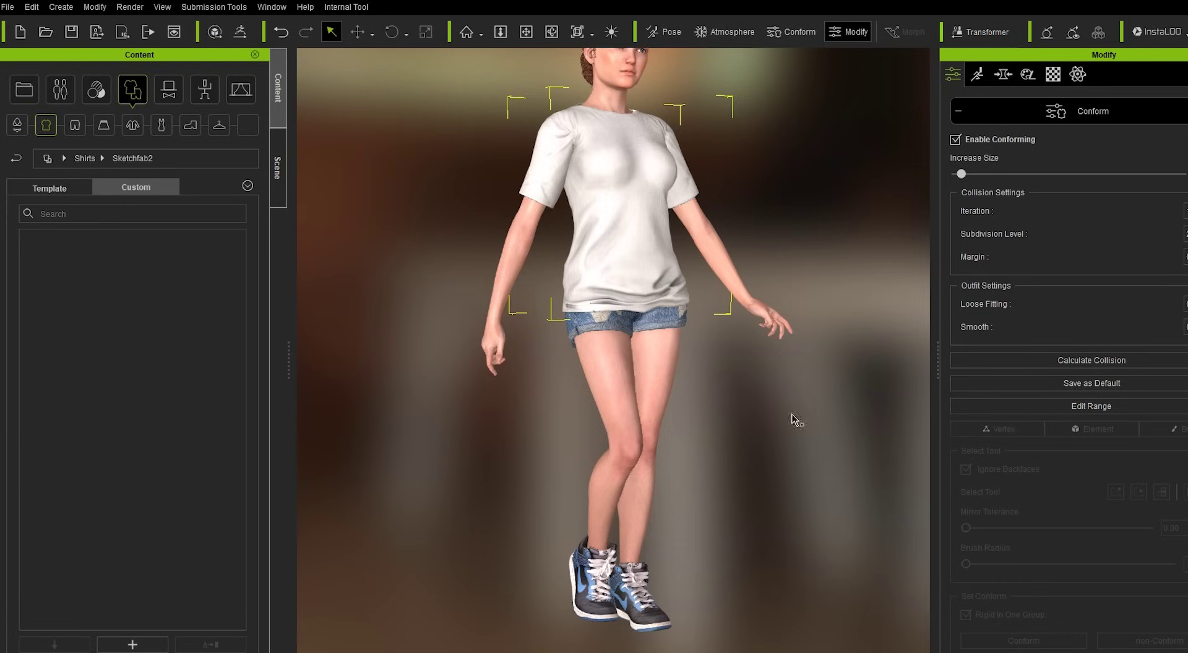
# Step: Save the T-shirt as a custom item named 'T-shirt'
pyautogui.click(1075, 107)
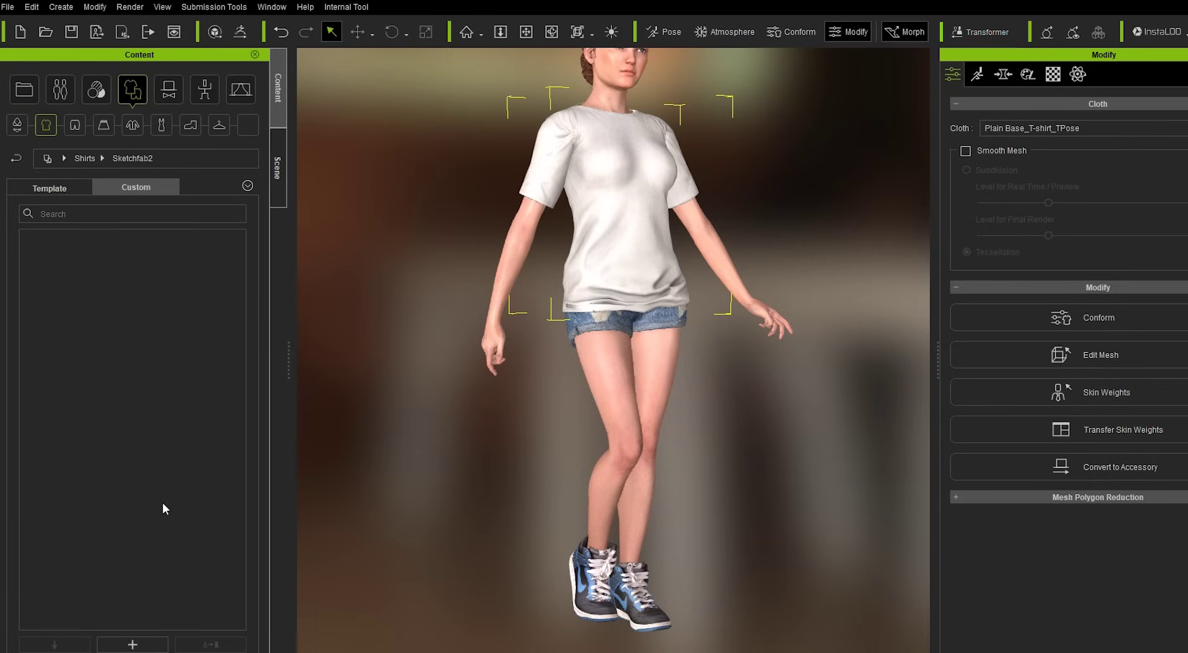
pyautogui.click(136, 643)
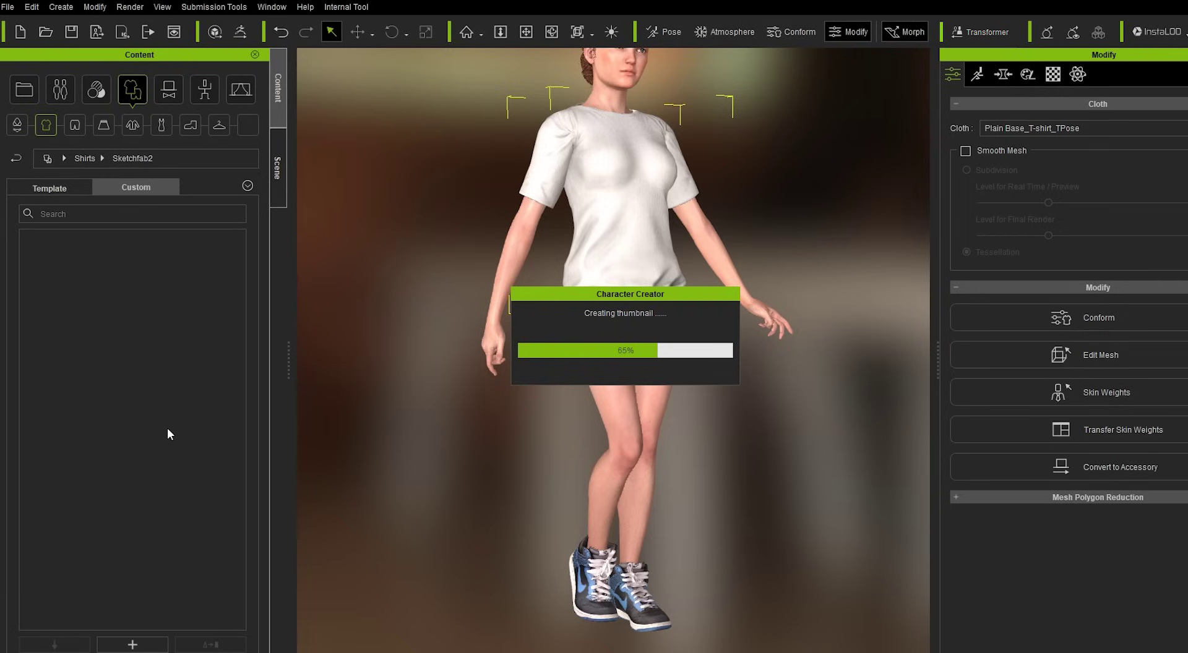
pyautogui.write('T')
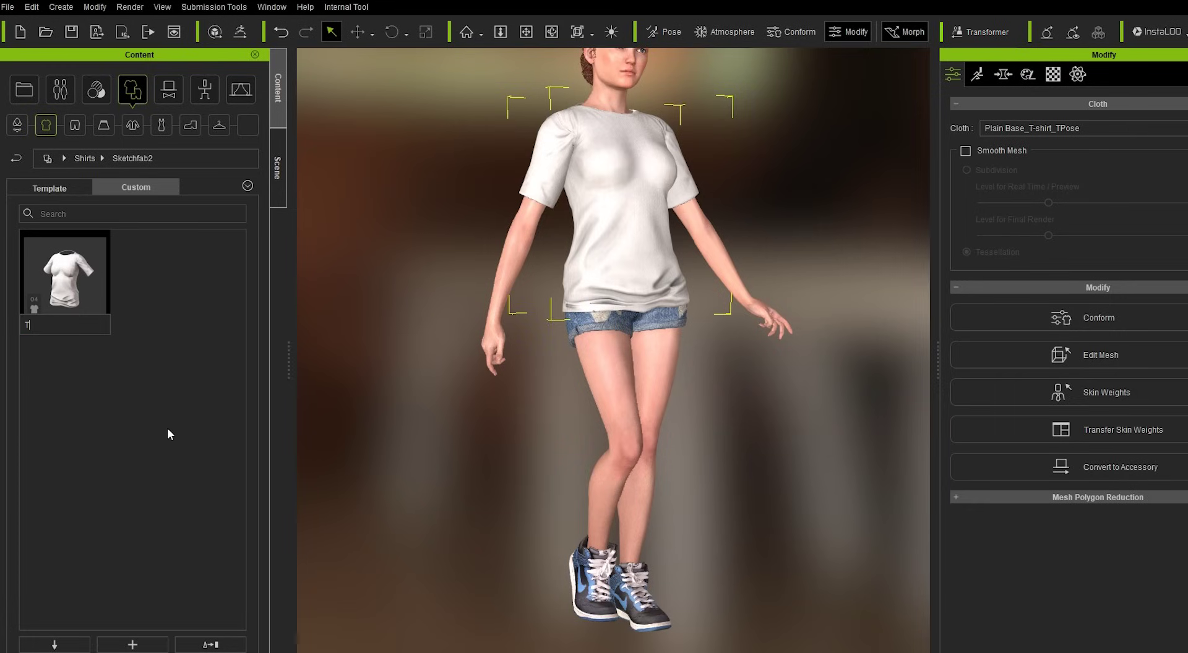
pyautogui.write('-shirt')
pyautogui.press('Return')
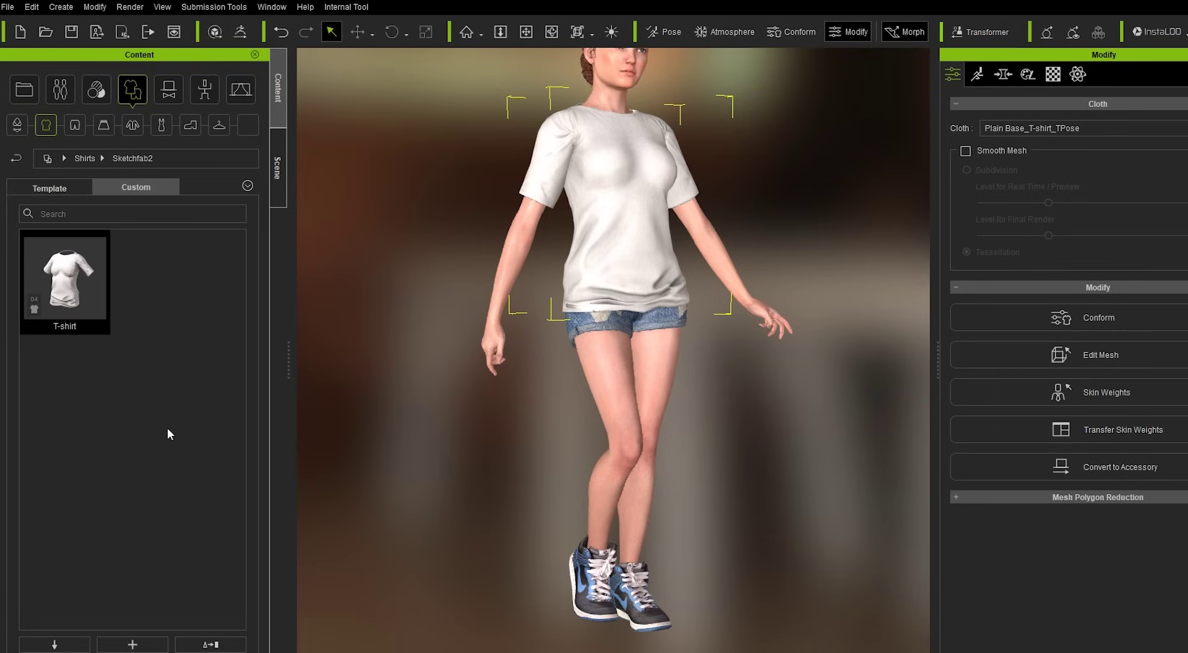
pyautogui.click(130, 302)
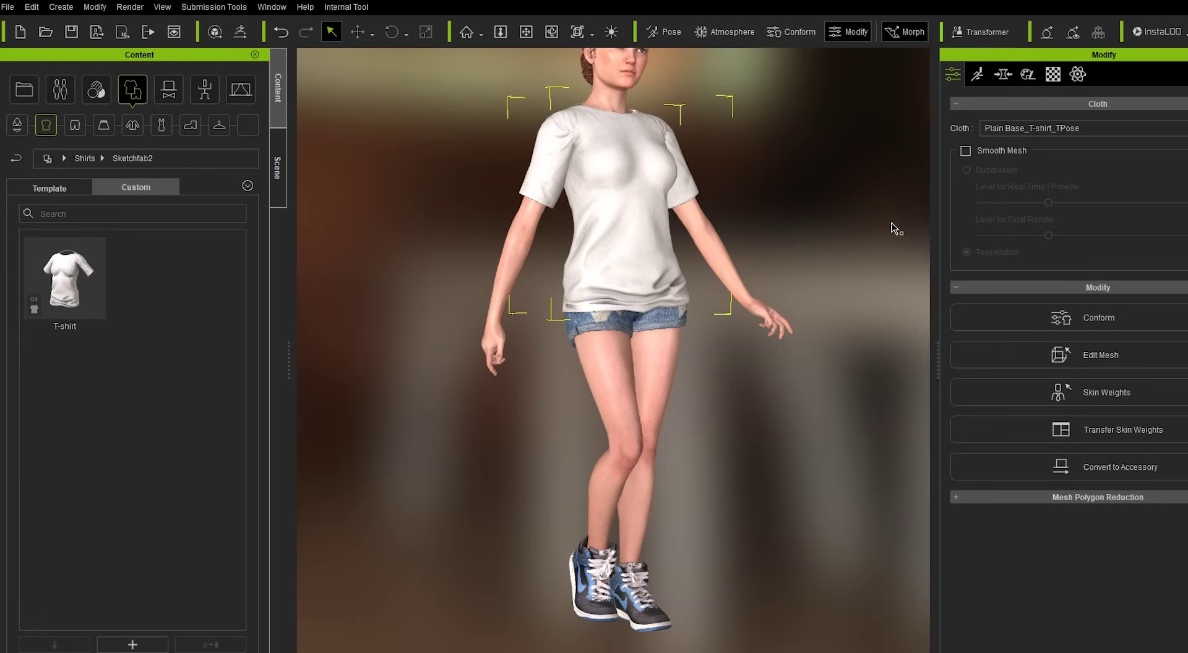
# Step: Save the denim shorts as a custom item named 'Pants'
pyautogui.click(633, 328)
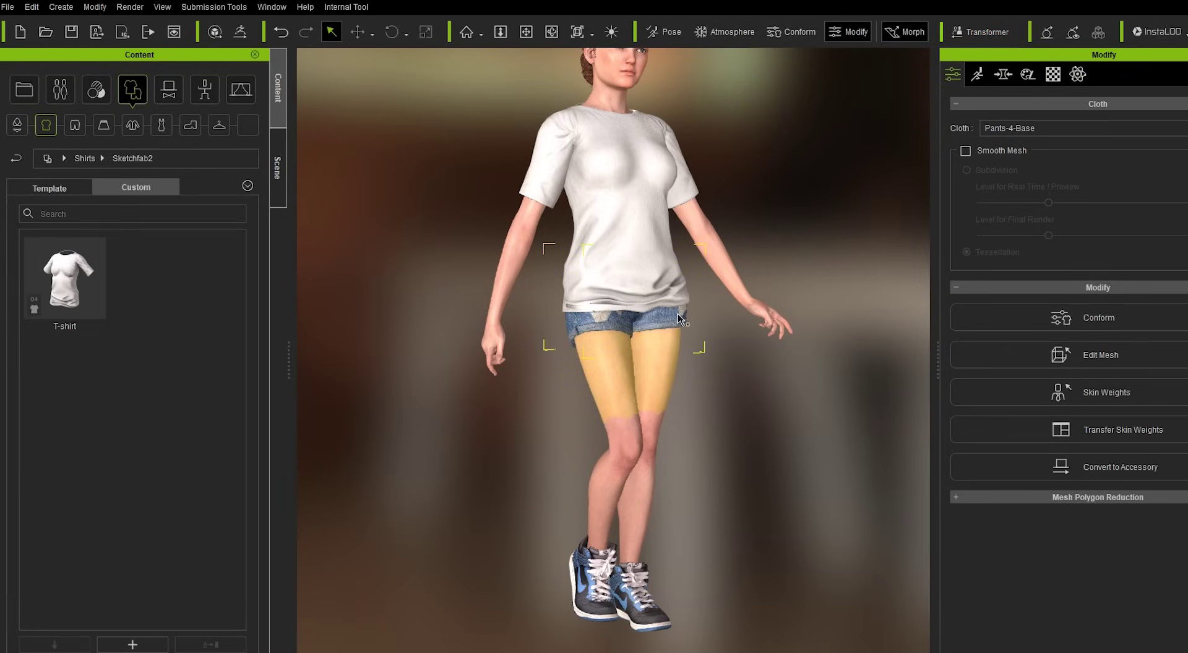
pyautogui.click(132, 645)
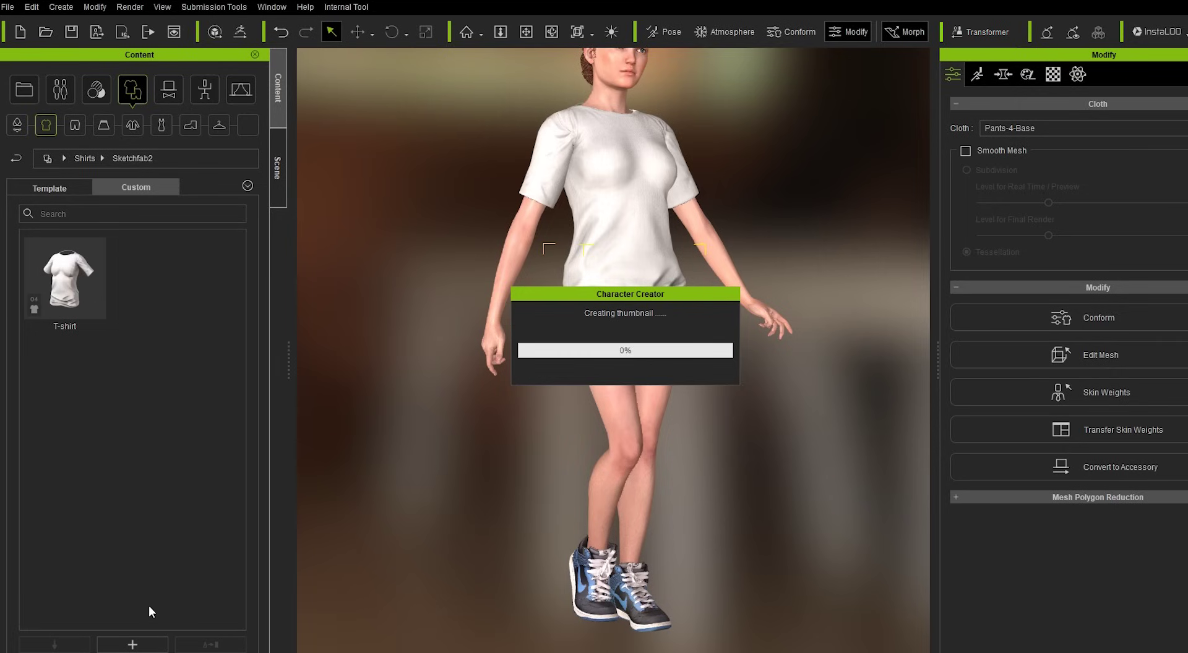
pyautogui.write('Pants')
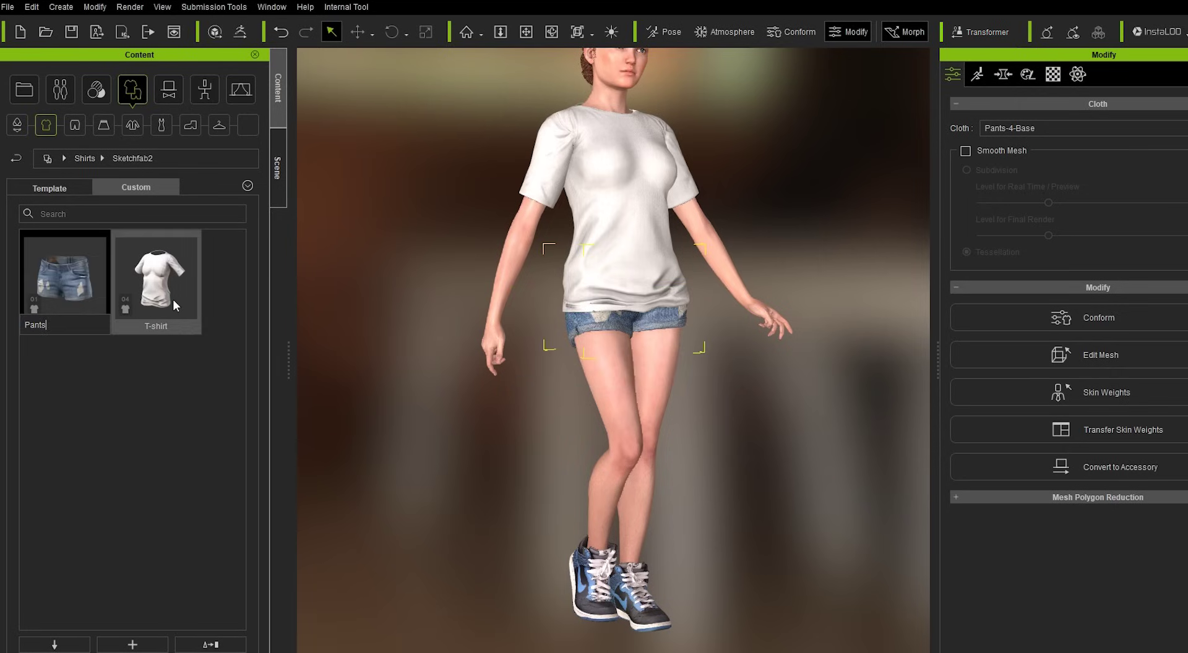
pyautogui.press('Return')
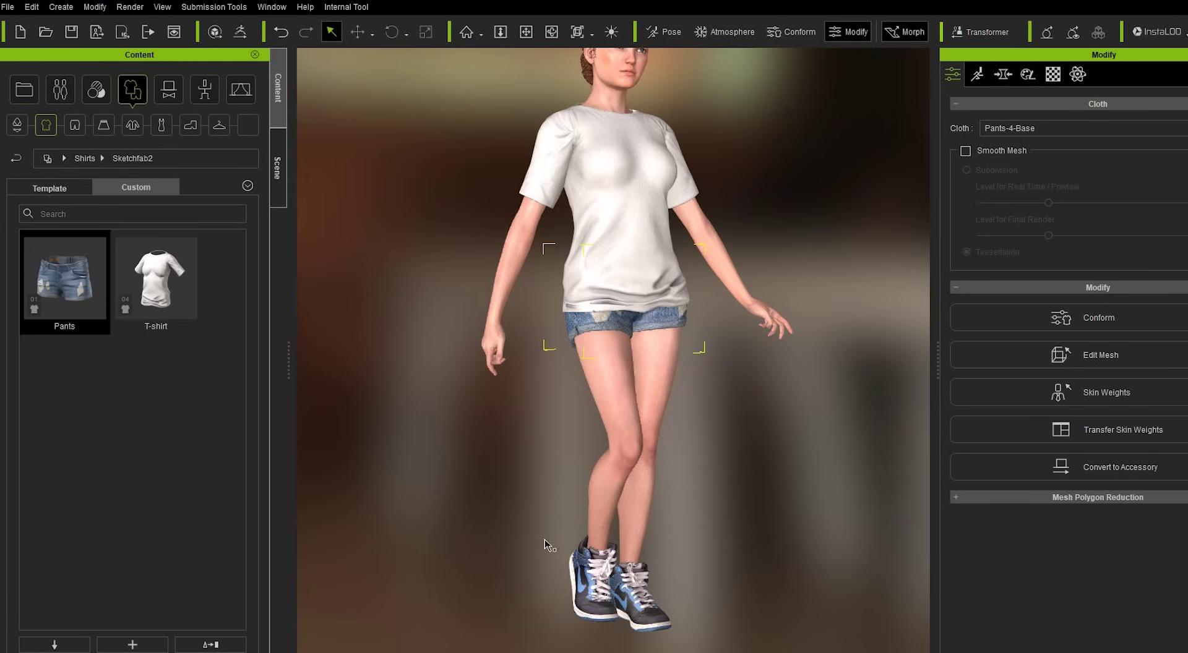
# Step: Save the sneakers as custom item 'Shoe', then open the Shirts > Sketchfab folder
pyautogui.click(607, 605)
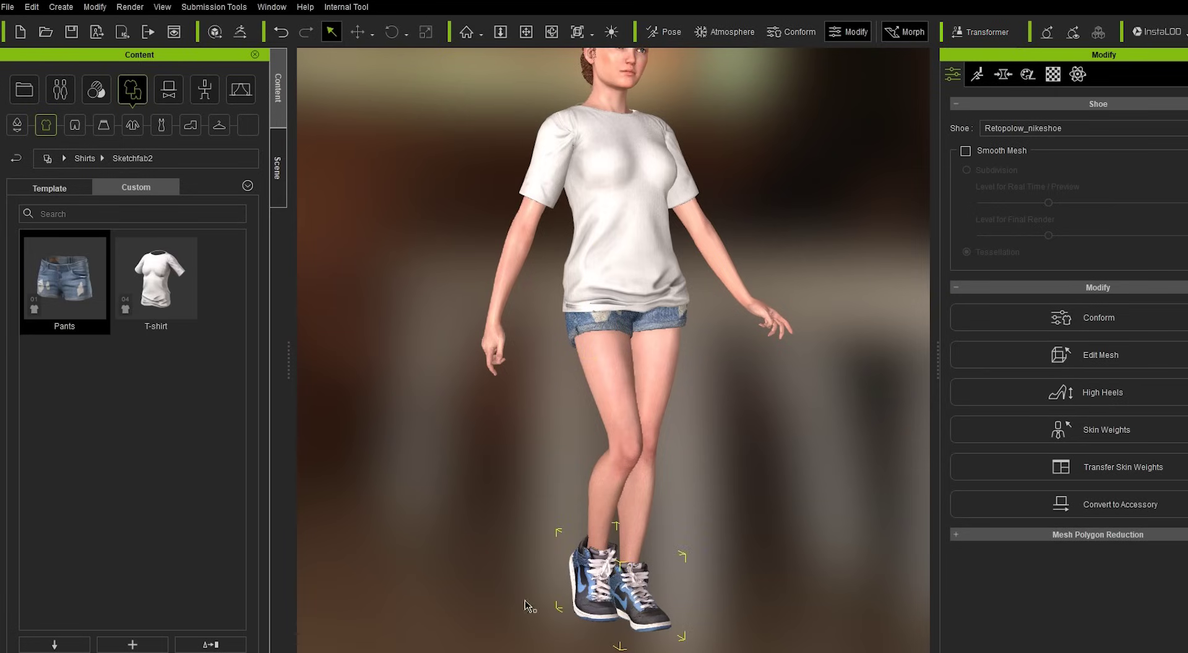
pyautogui.click(133, 644)
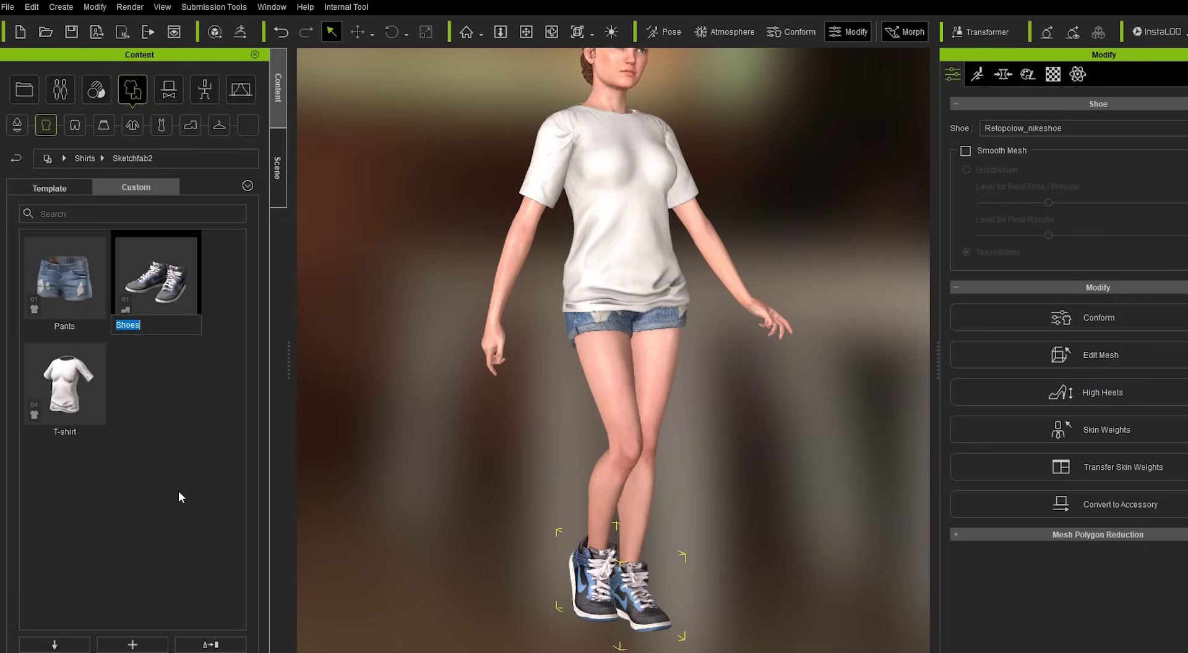
pyautogui.write('Shoe')
pyautogui.press('Return')
pyautogui.keyDown('alt'); pyautogui.moveTo(665, 337); pyautogui.dragTo(666, 375, button='middle'); pyautogui.keyUp('alt')
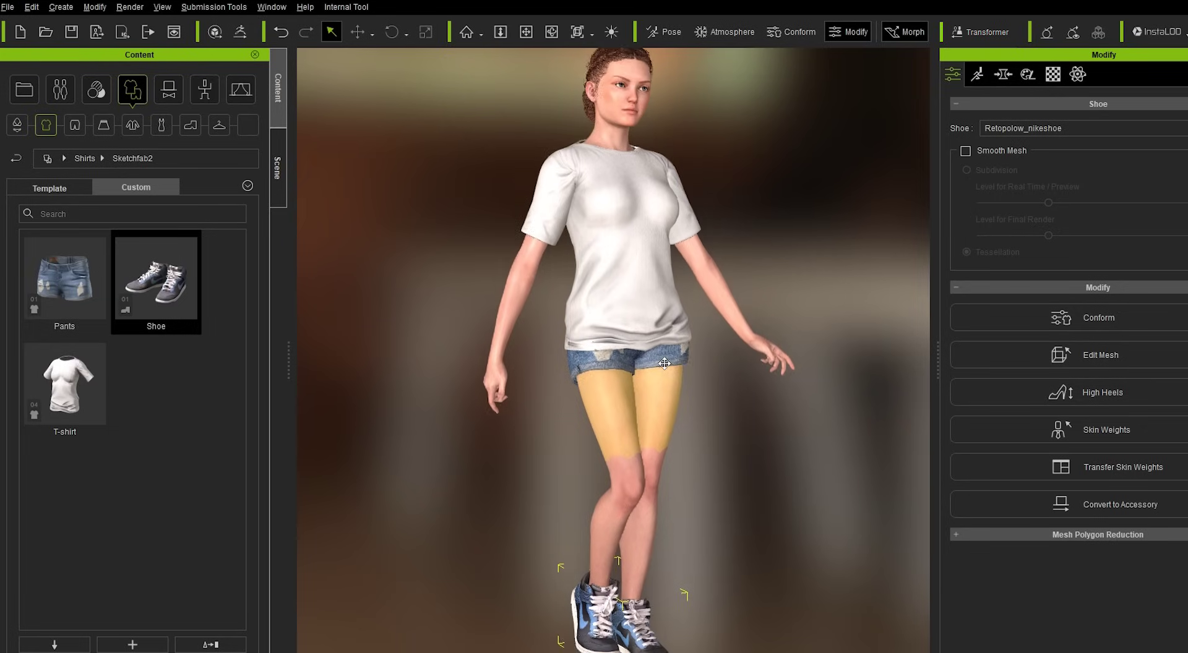
pyautogui.keyDown('alt'); pyautogui.moveTo(666, 374); pyautogui.dragTo(716, 372); pyautogui.keyUp('alt')
pyautogui.keyDown('alt'); pyautogui.moveTo(719, 379); pyautogui.dragTo(722, 393, button='right'); pyautogui.keyUp('alt')
pyautogui.keyDown('alt'); pyautogui.moveTo(721, 393); pyautogui.dragTo(709, 393); pyautogui.keyUp('alt')
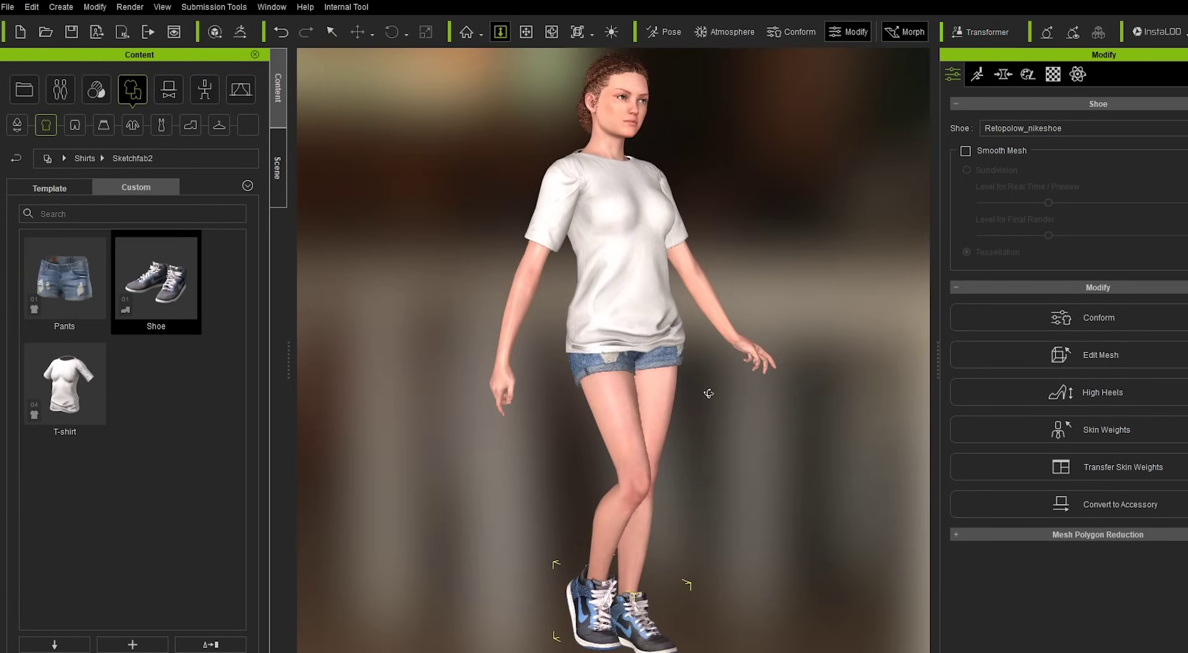
pyautogui.click(88, 161)
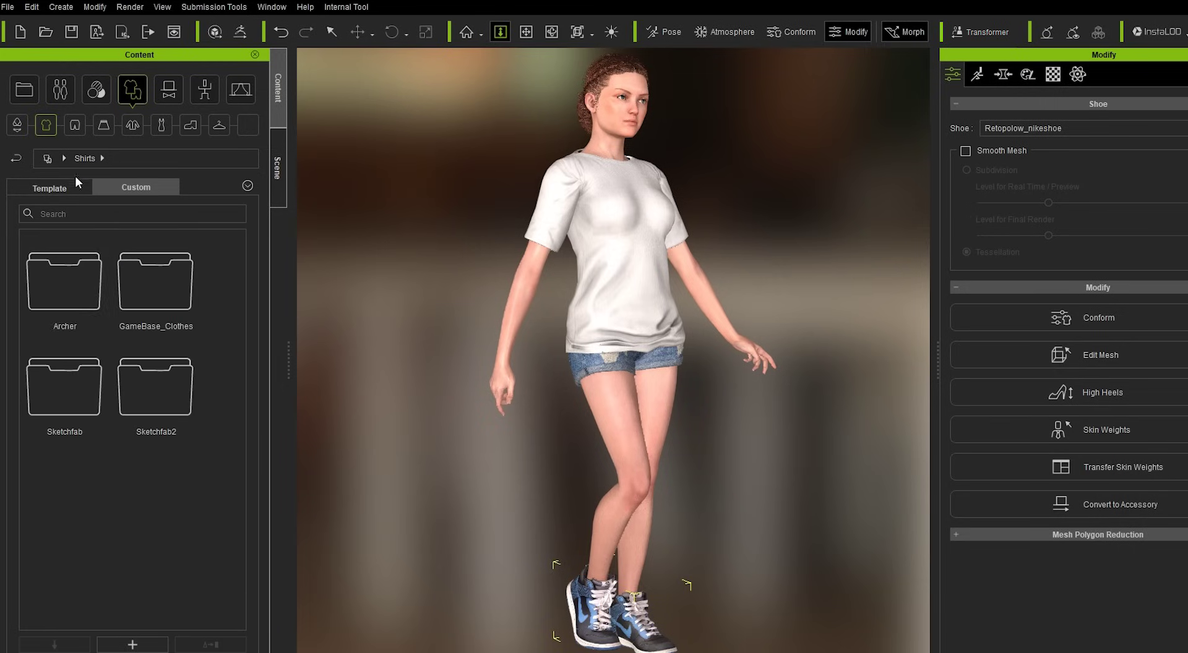
pyautogui.doubleClick(65, 380)
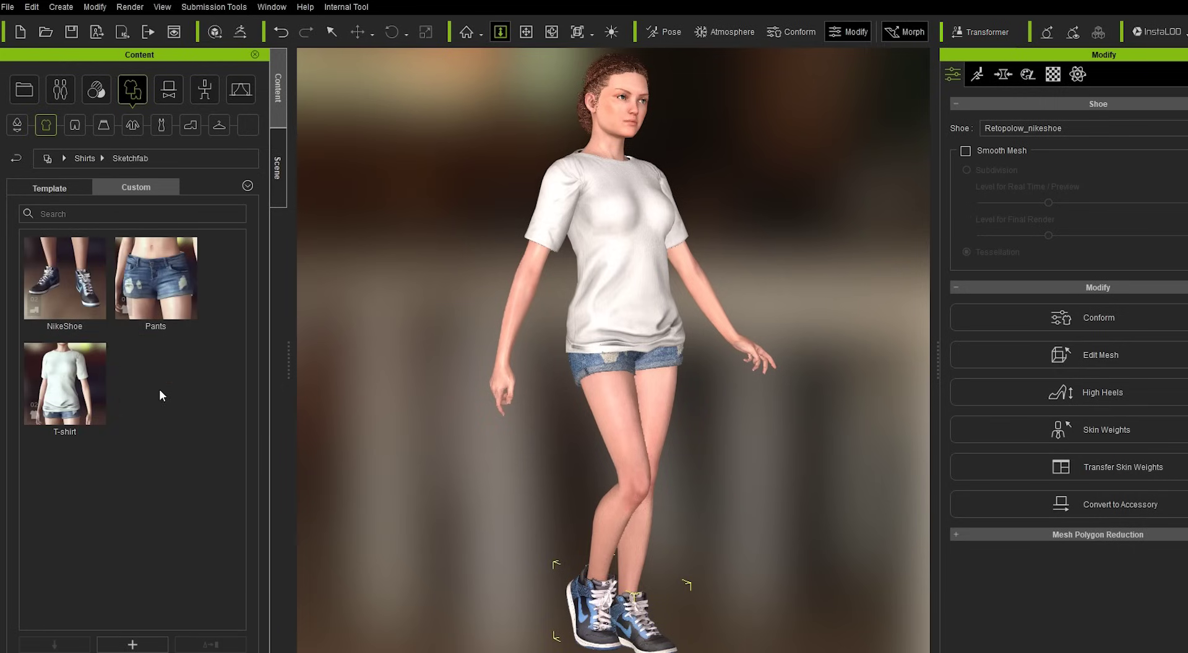